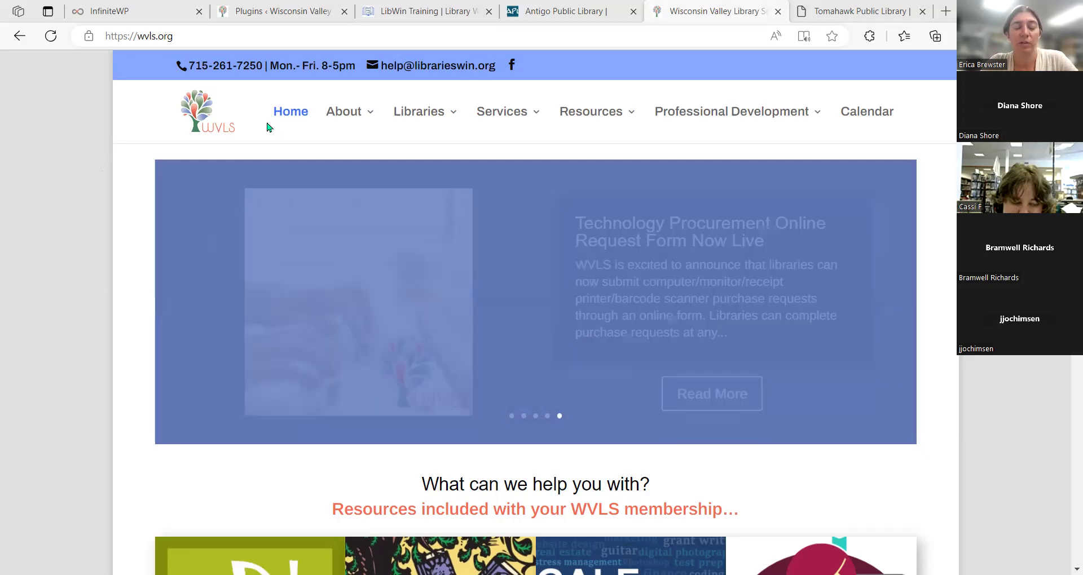
Examine the header navigation with its submenus and the footer menu on the live WVLS home page.
mouse_move(420, 113)
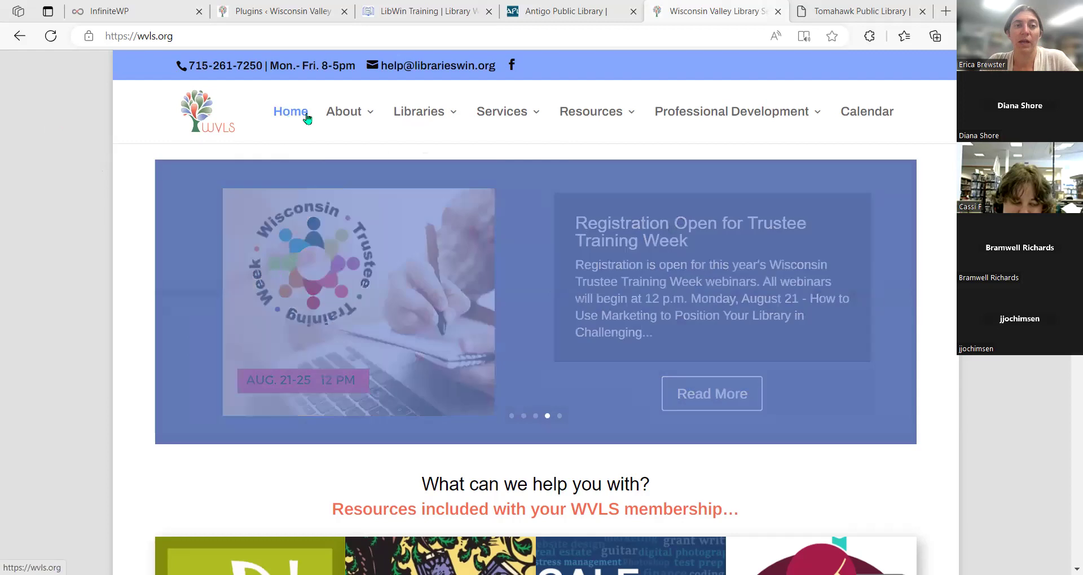
mouse_move(335, 111)
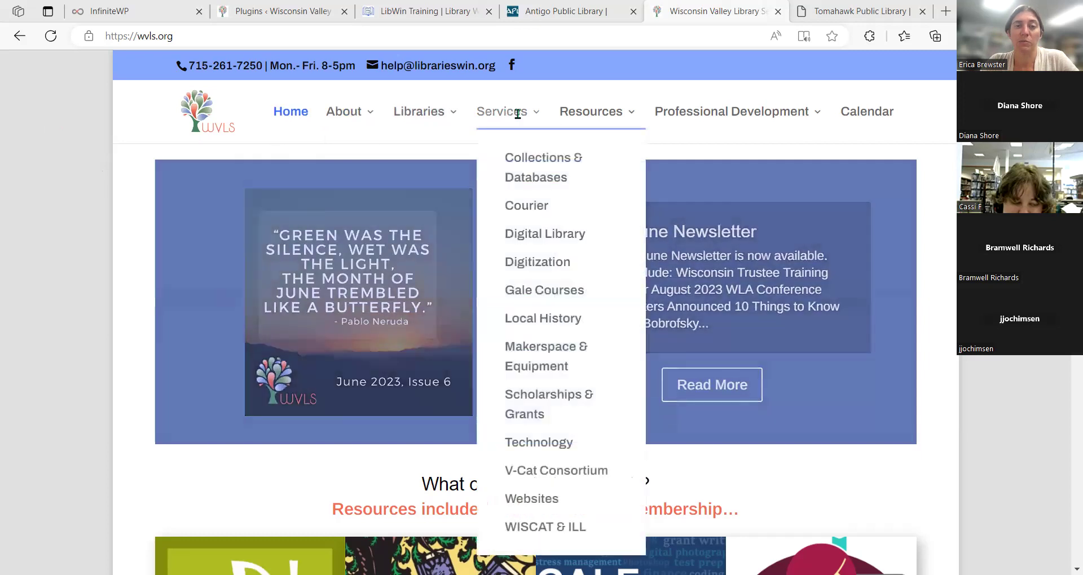
mouse_move(589, 113)
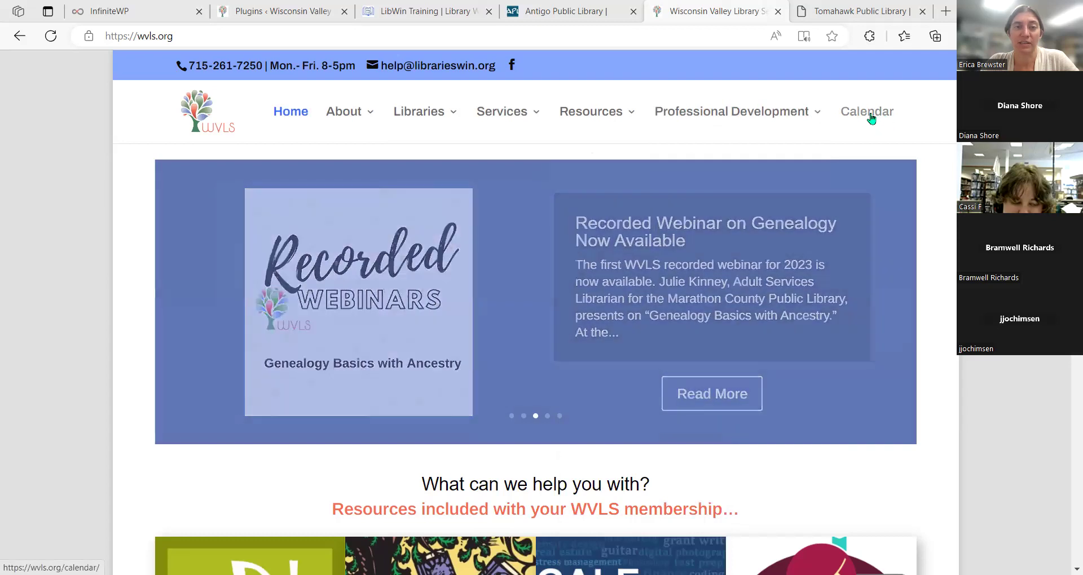
mouse_move(719, 149)
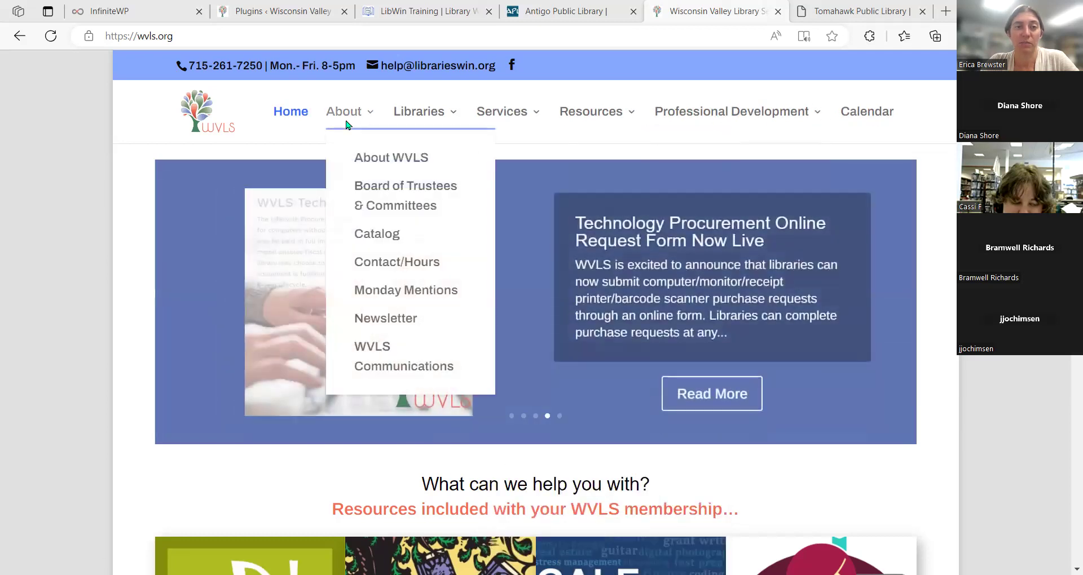
scroll(73, 159, "down", 15)
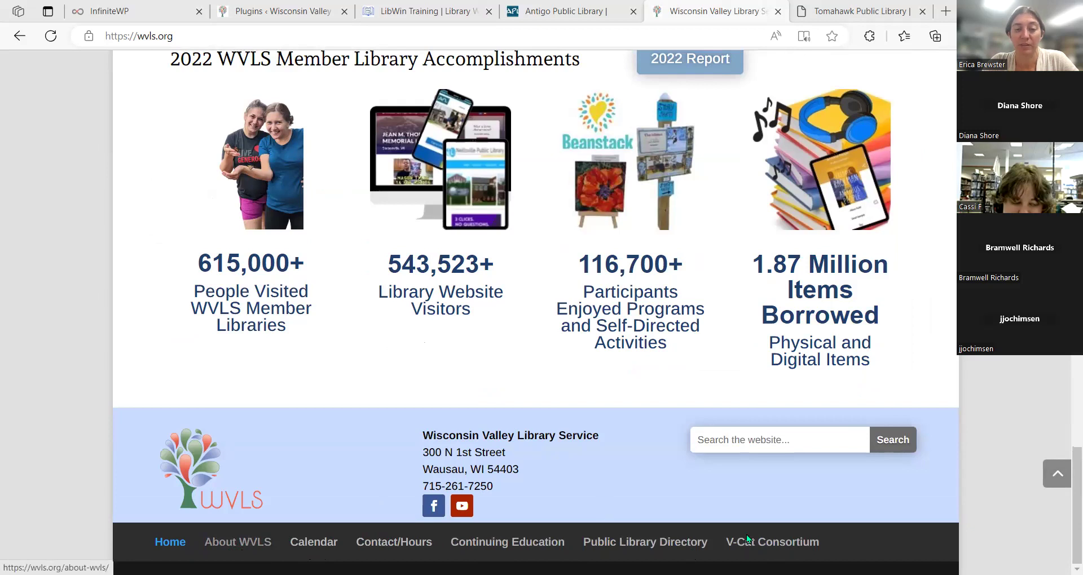
scroll(271, 504, "up", 10)
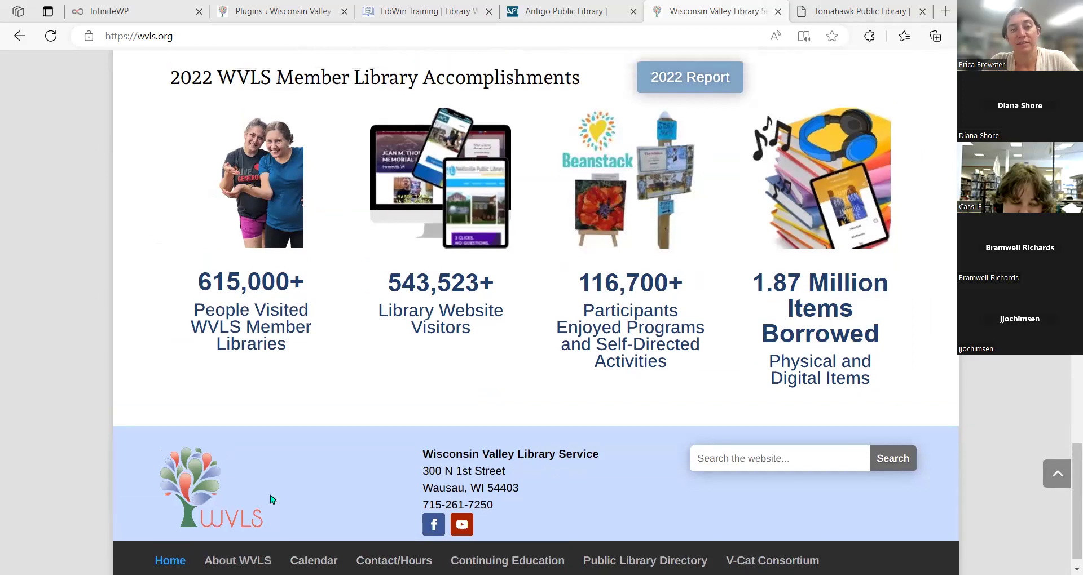
scroll(269, 225, "up", 4)
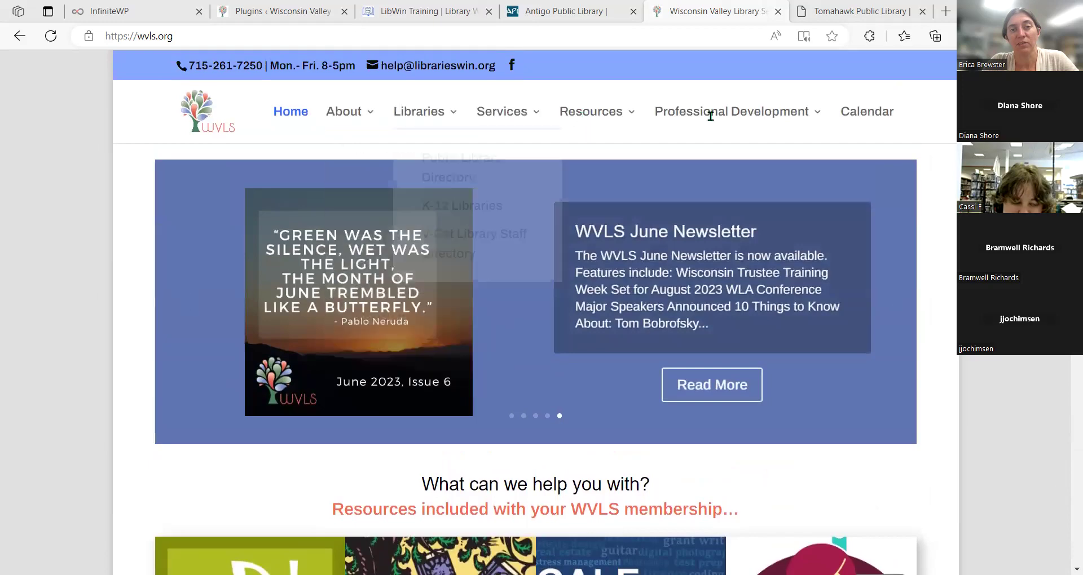
scroll(90, 383, "down", 8)
scroll(112, 388, "down", 15)
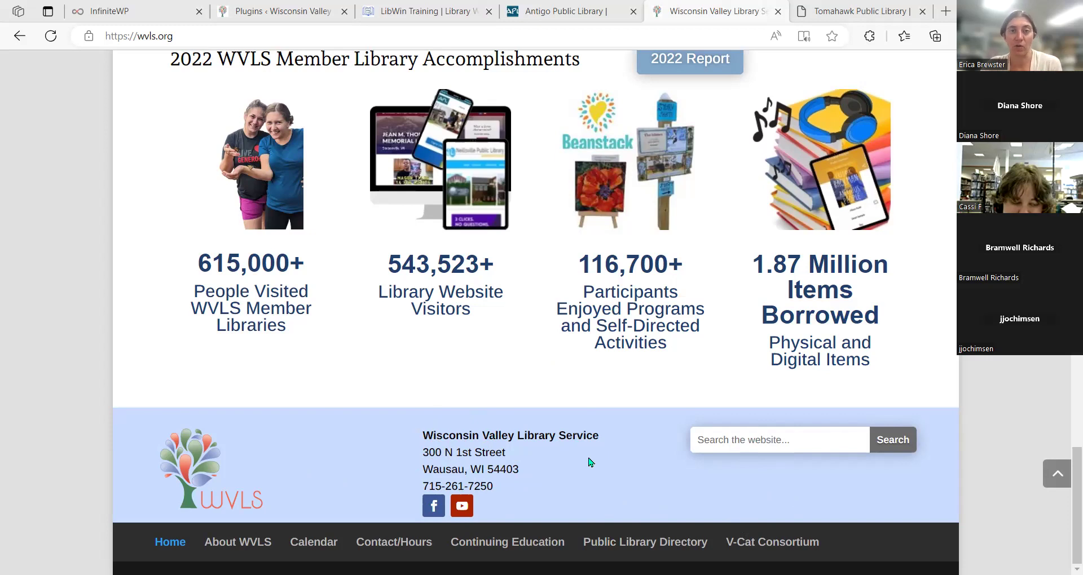
scroll(590, 462, "up", 15)
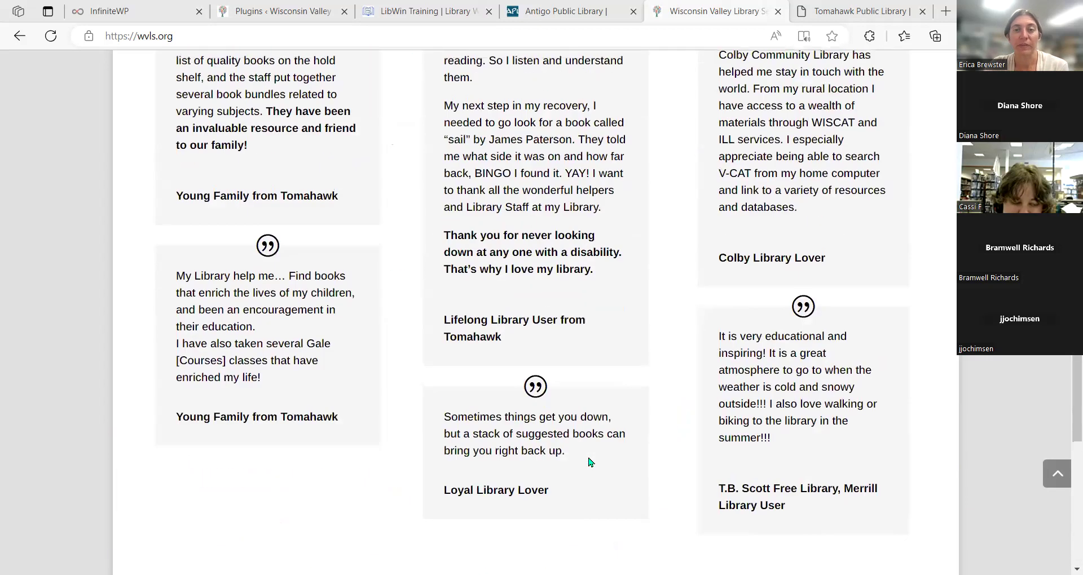
scroll(591, 463, "up", 8)
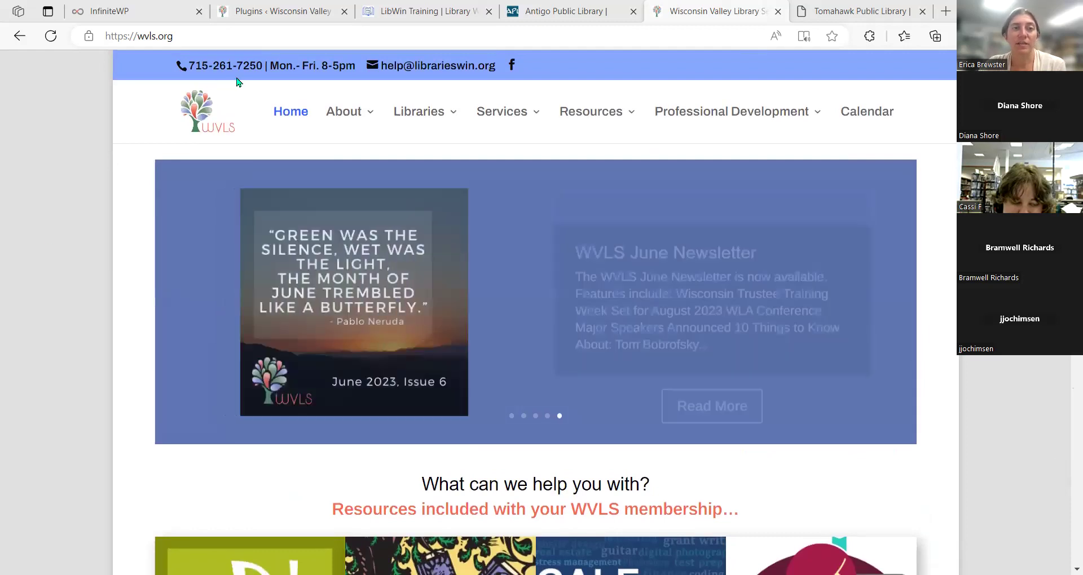
Switch to the WVLS WordPress admin and open its Dashboard.
left_click(246, 10)
left_click(45, 95)
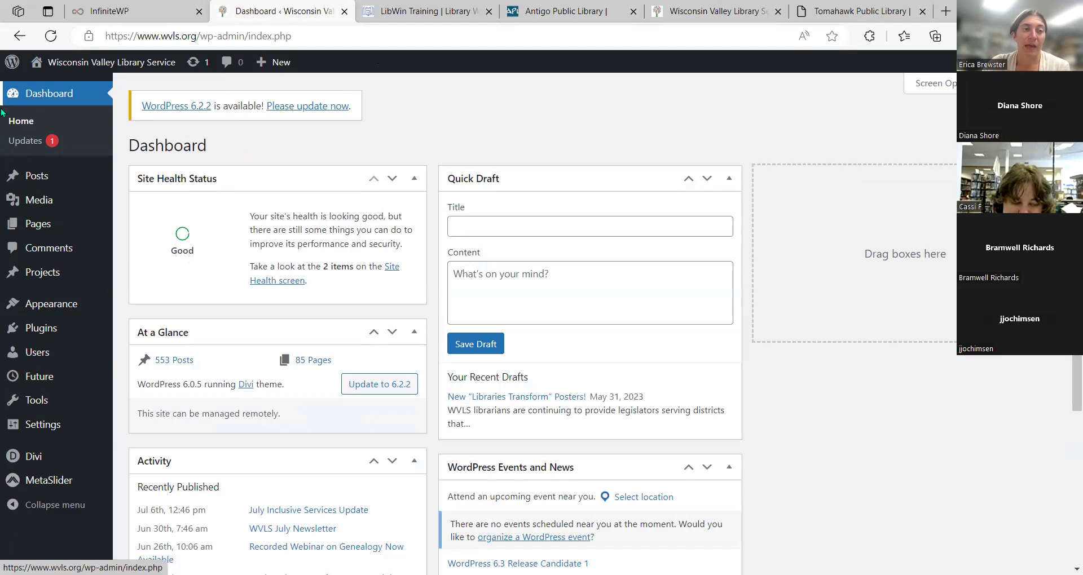
mouse_move(57, 305)
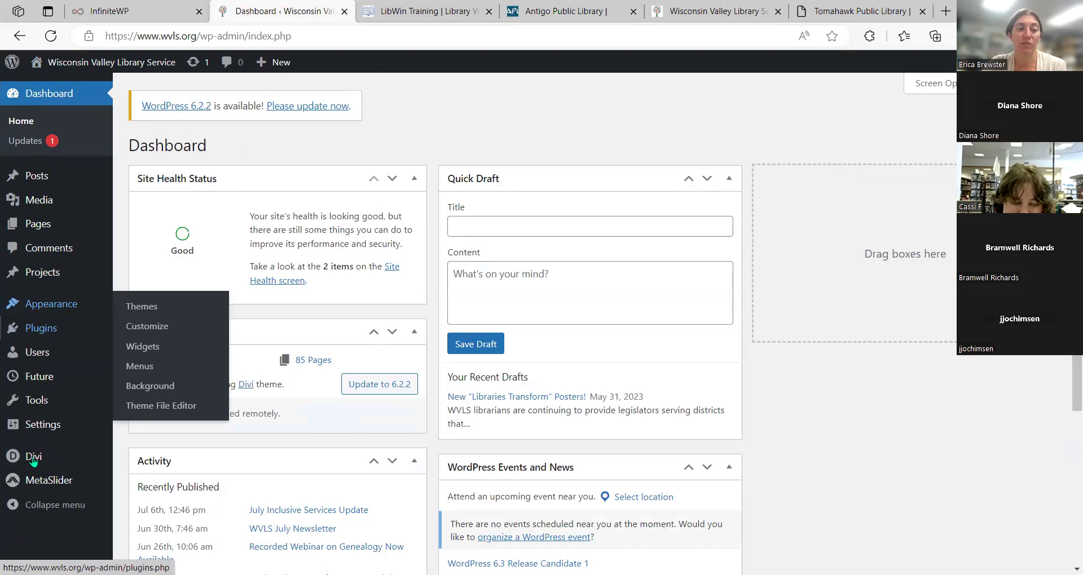
mouse_move(34, 461)
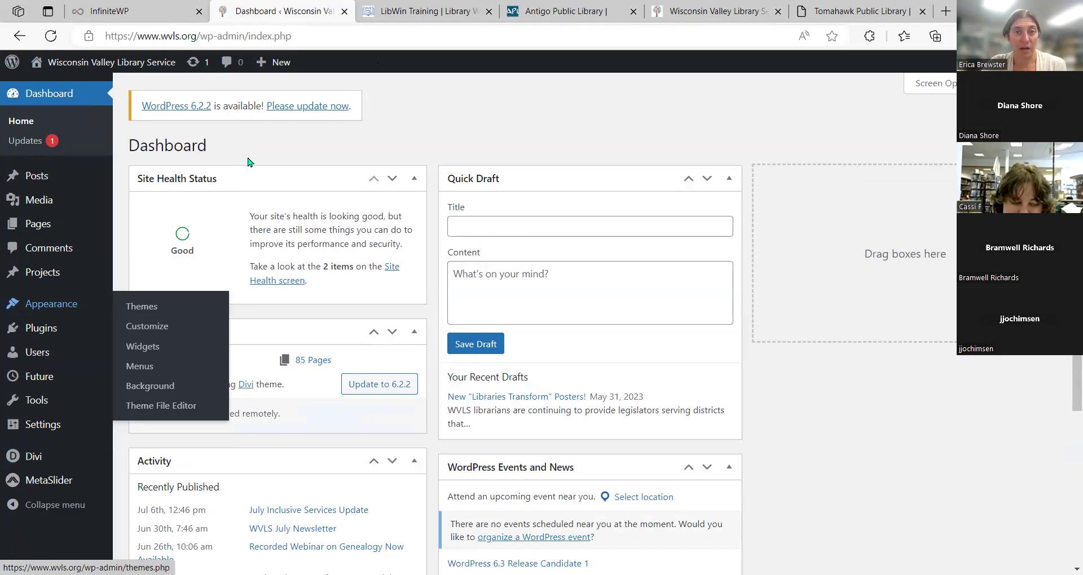
Move the live website's browser tab beside the WordPress admin tab, and open the admin's menu editor.
left_click_drag(694, 11, 402, 10)
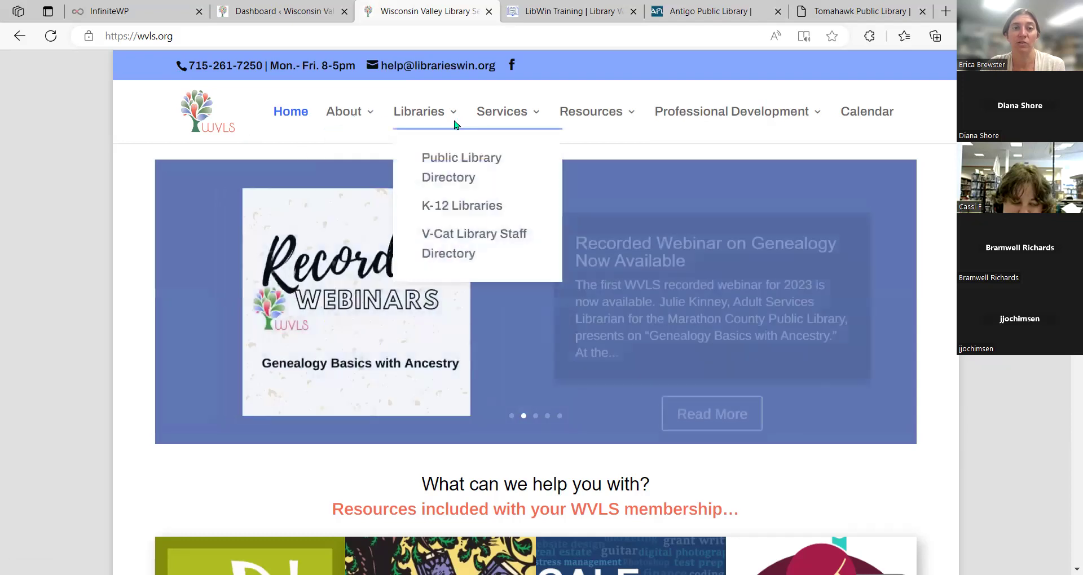
left_click(271, 8)
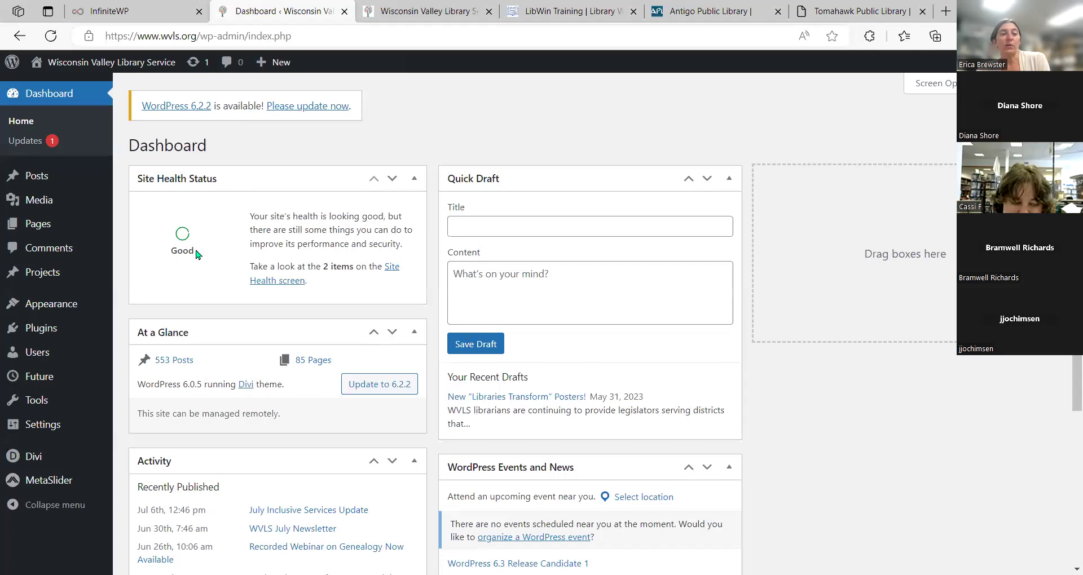
mouse_move(48, 305)
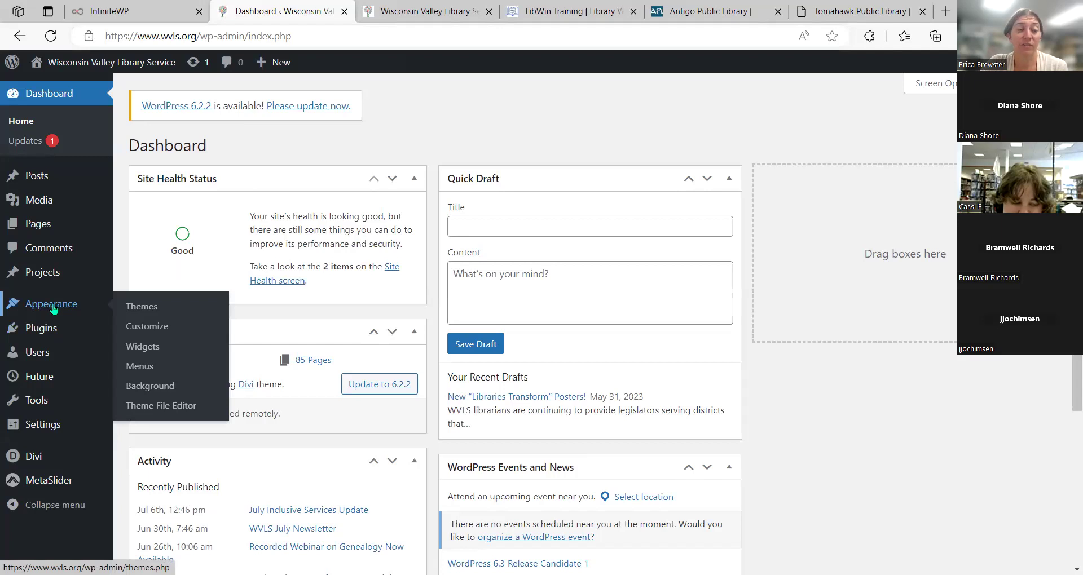
left_click(140, 368)
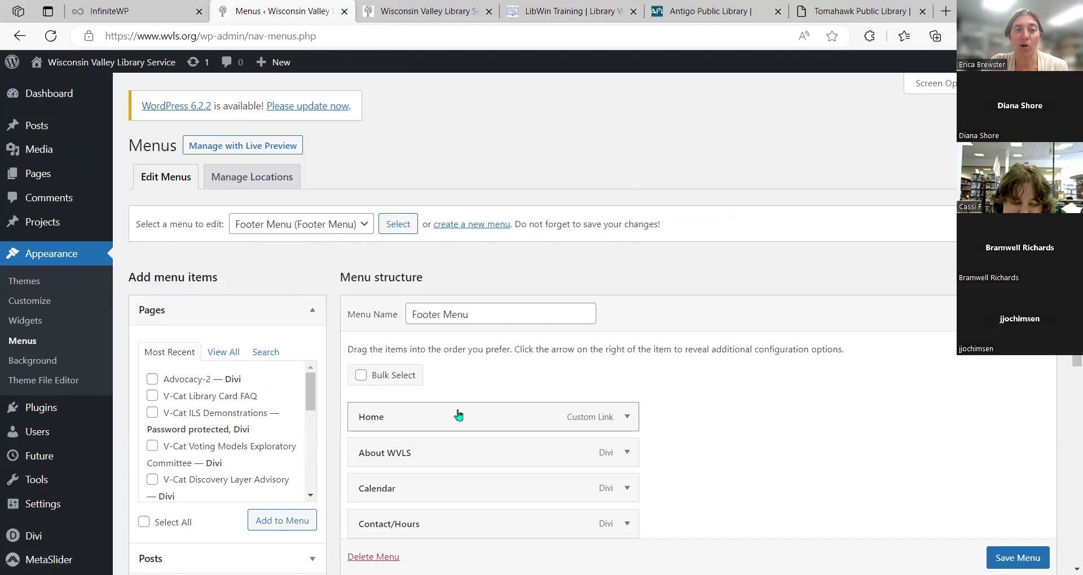
Compare the items in the Footer Menu structure with the footer links on the live WVLS home page.
scroll(466, 402, "down", 3)
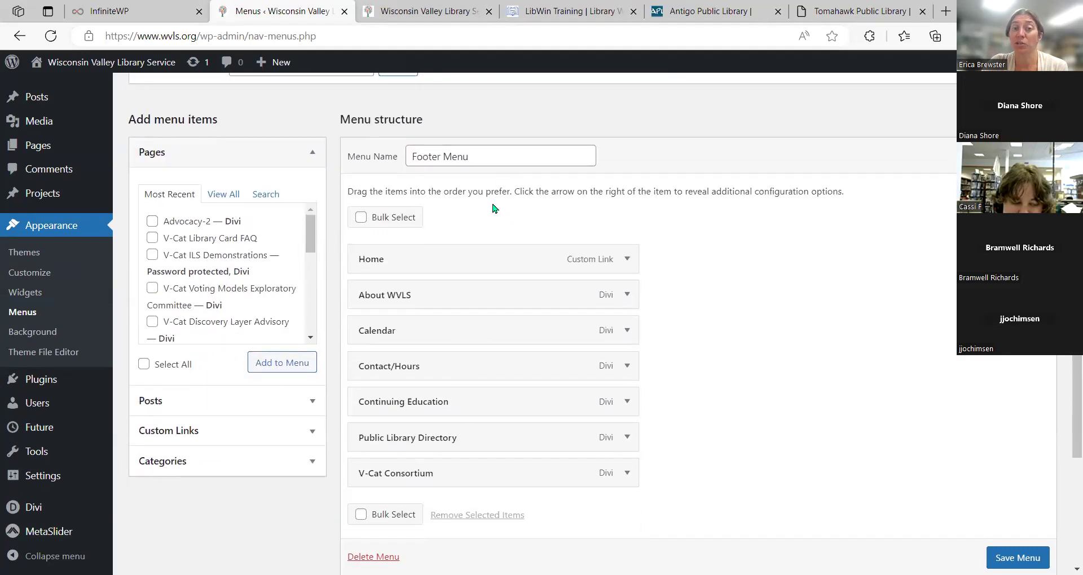
scroll(493, 209, "up", 3)
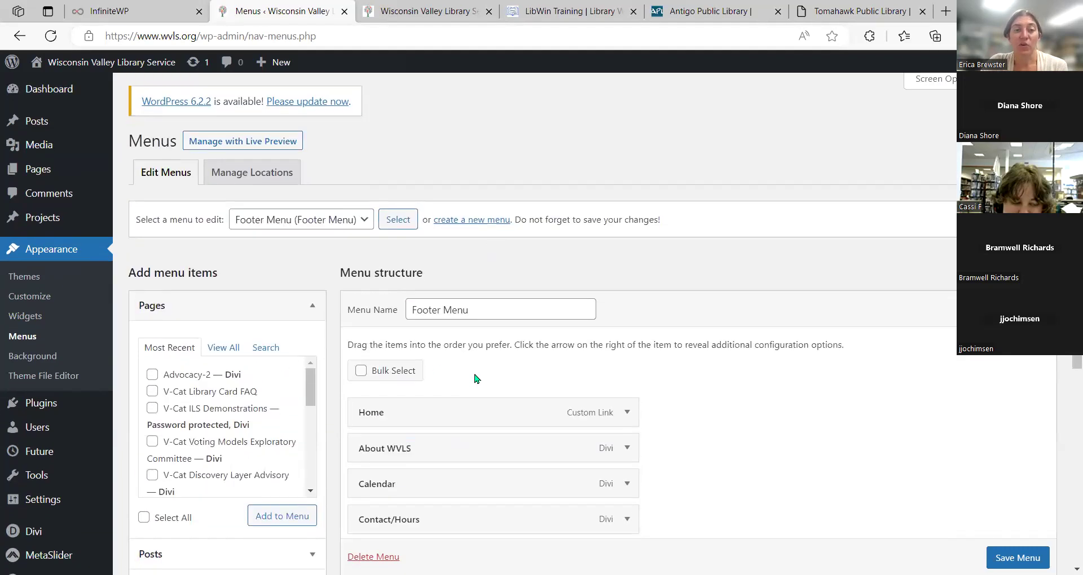
scroll(438, 376, "down", 2)
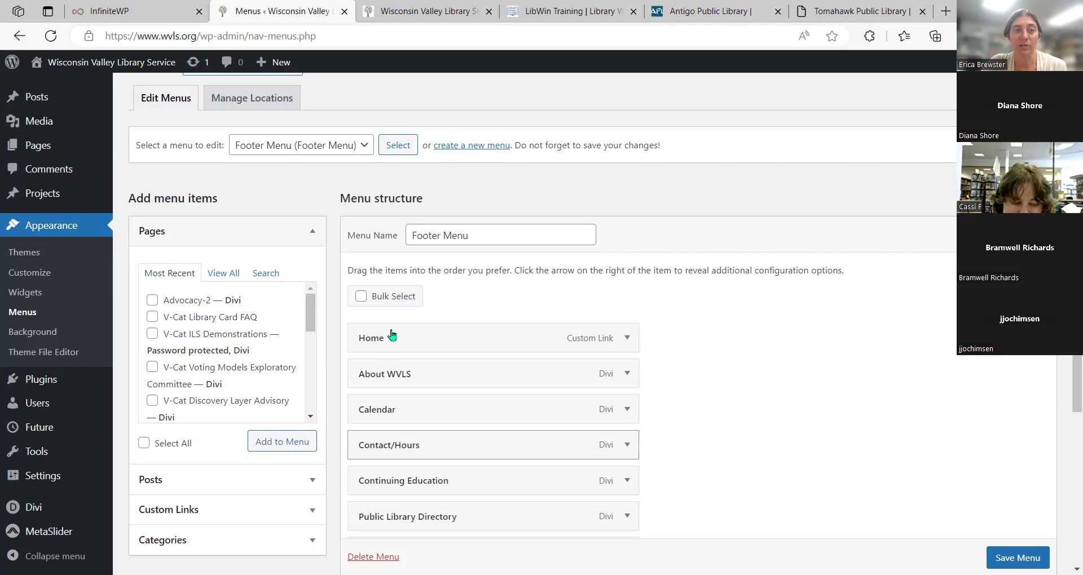
left_click(424, 11)
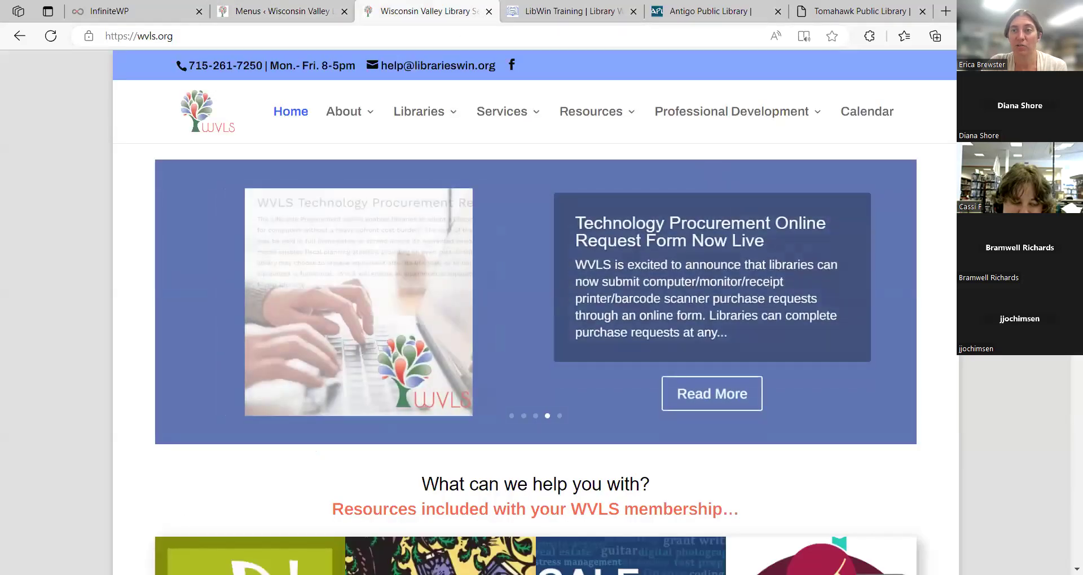
scroll(535, 312, "down", 20)
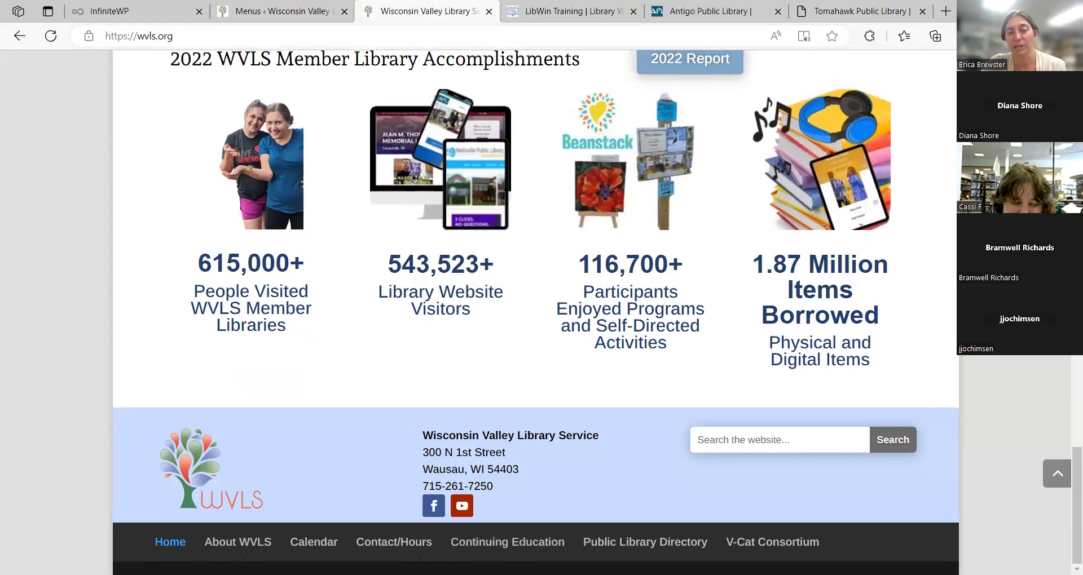
left_click(293, 6)
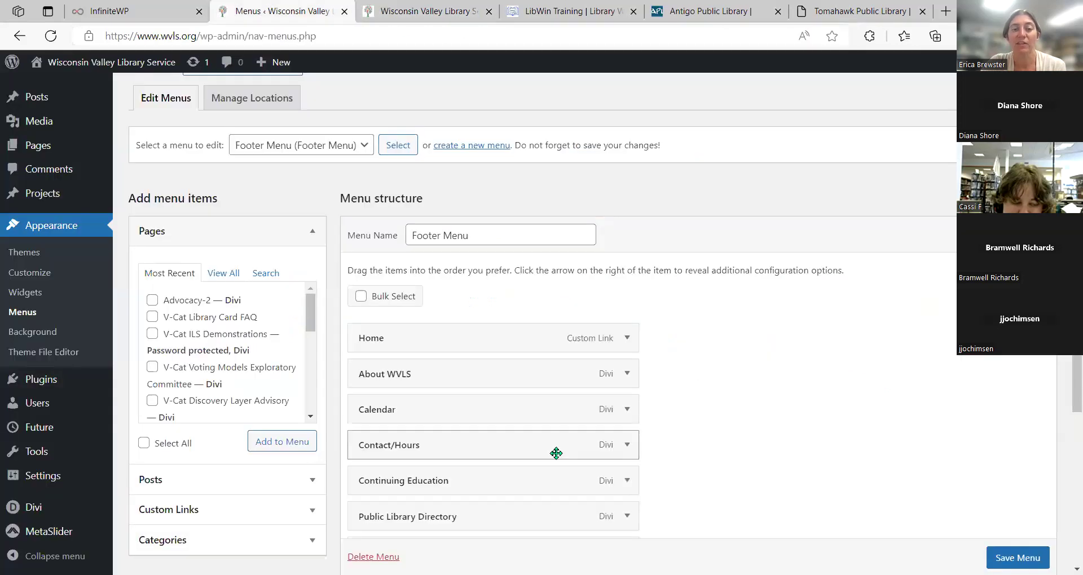
scroll(517, 213, "down", 3)
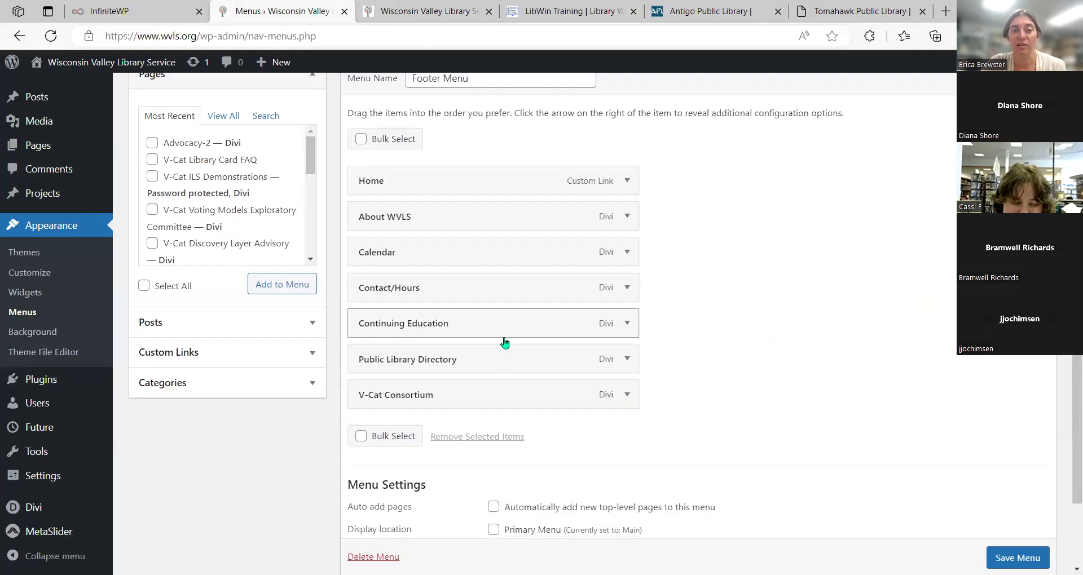
scroll(538, 248, "up", 1)
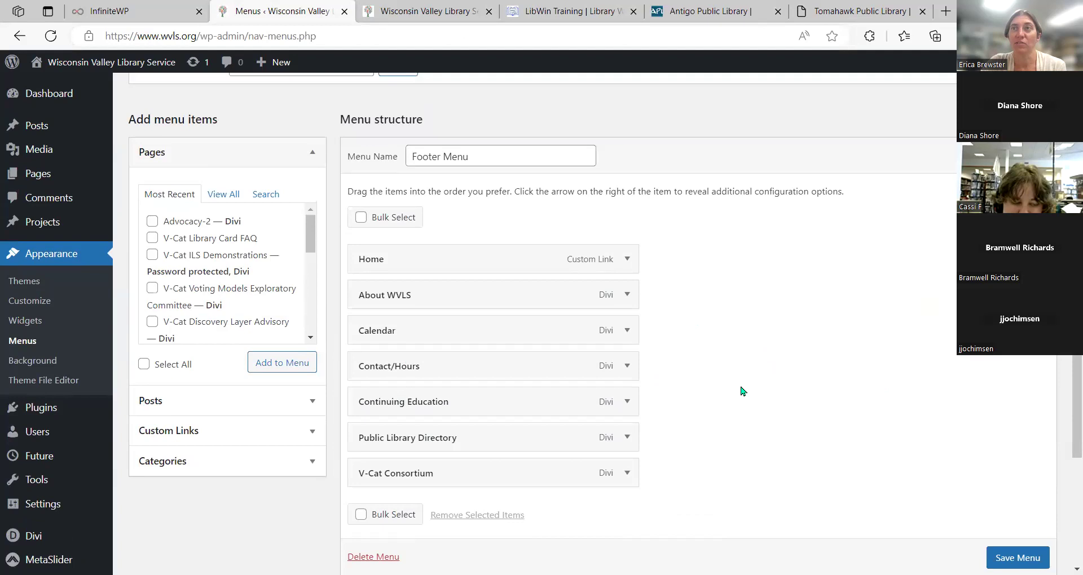
scroll(723, 404, "up", 3)
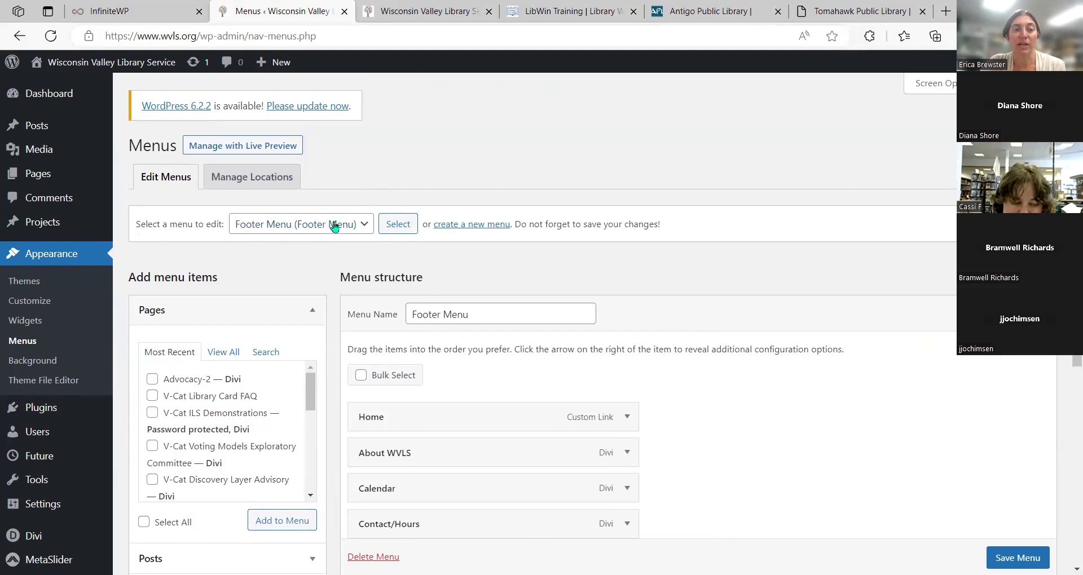
Load the Main (Primary Menu) for editing.
left_click(362, 226)
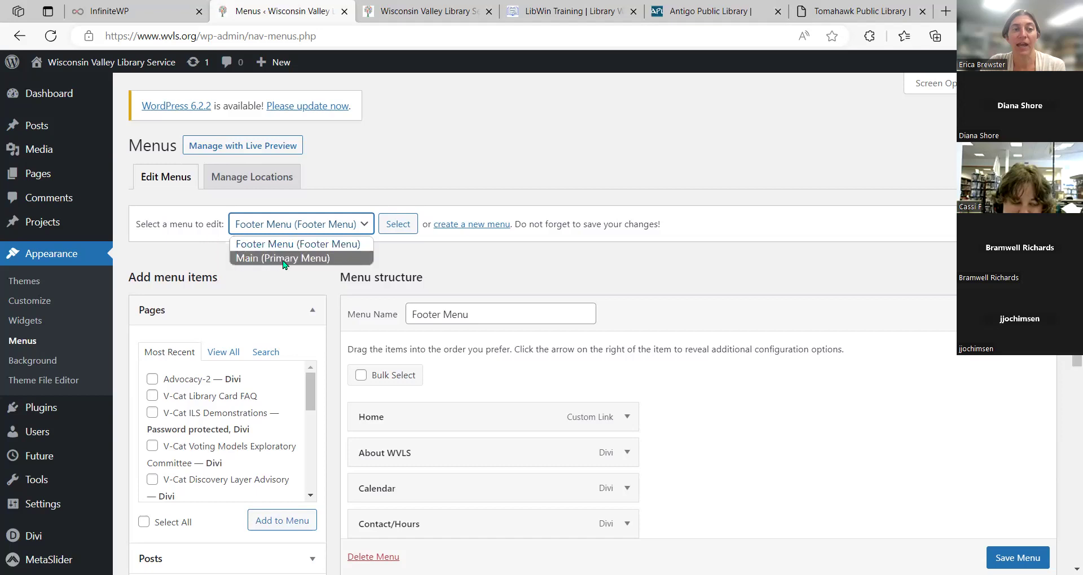
left_click(329, 261)
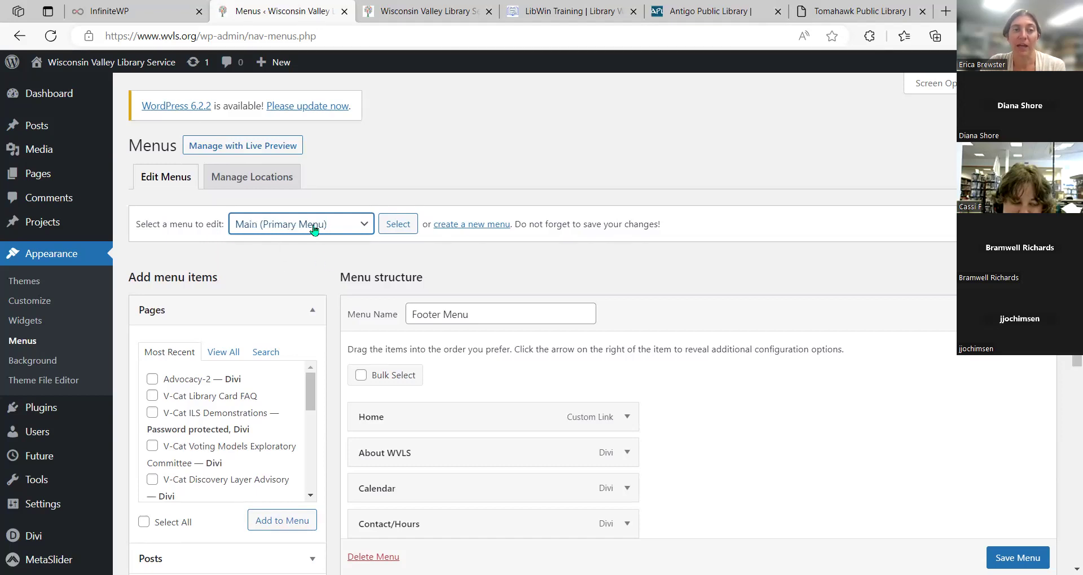
left_click(389, 228)
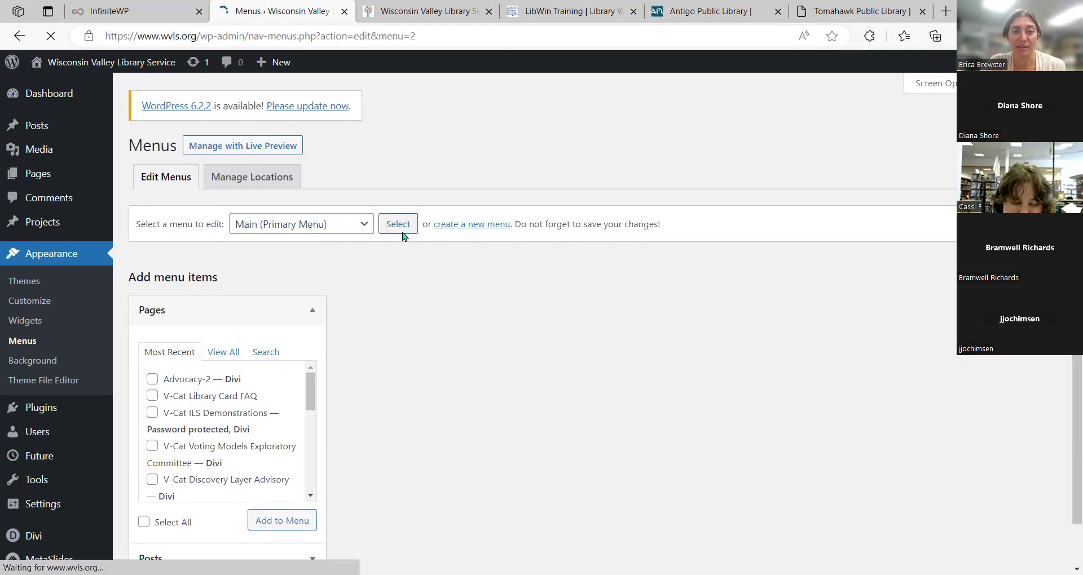
Review the Main menu's items and sub items, and compare them with the live site's header navigation and About submenu.
scroll(756, 313, "down", 3)
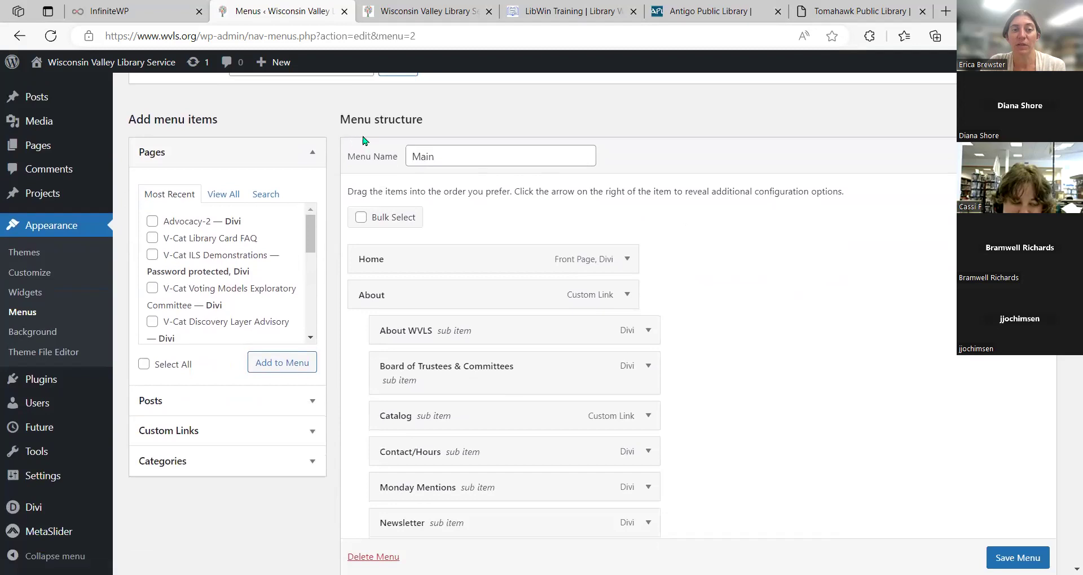
scroll(764, 392, "down", 5)
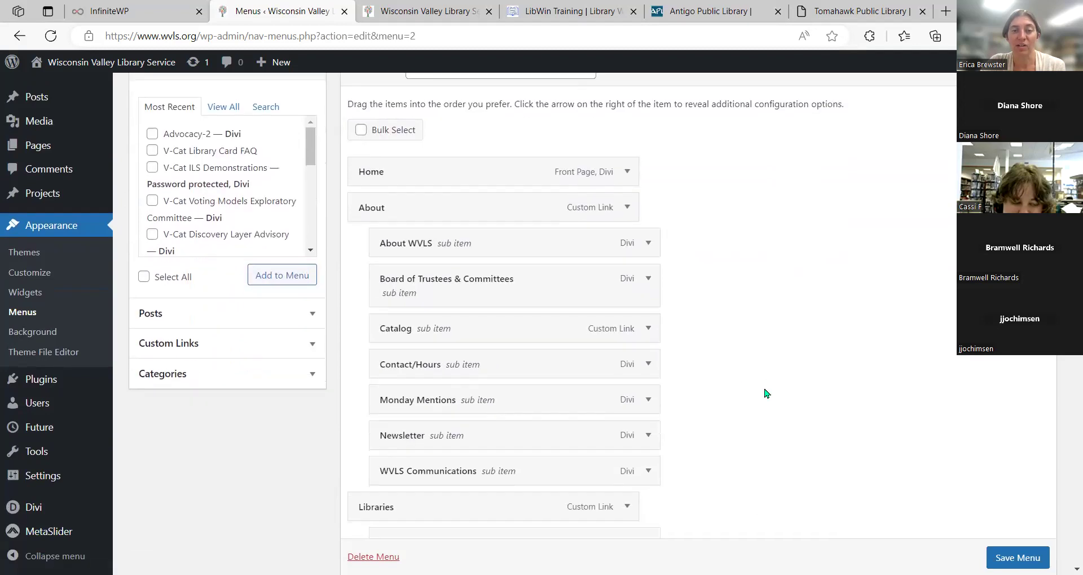
scroll(766, 393, "down", 8)
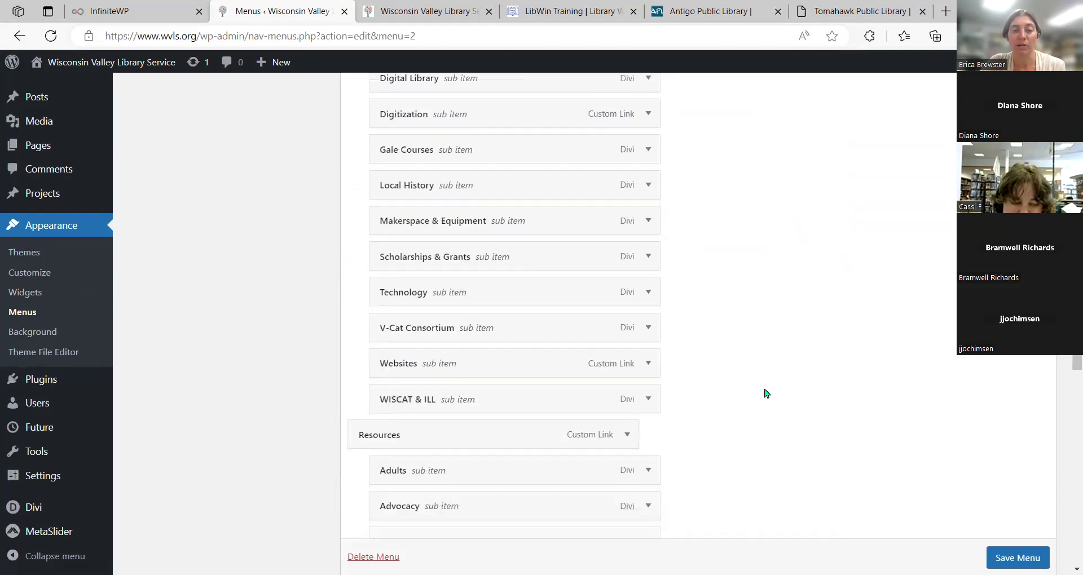
scroll(766, 393, "up", 5)
scroll(765, 392, "up", 10)
scroll(765, 392, "down", 3)
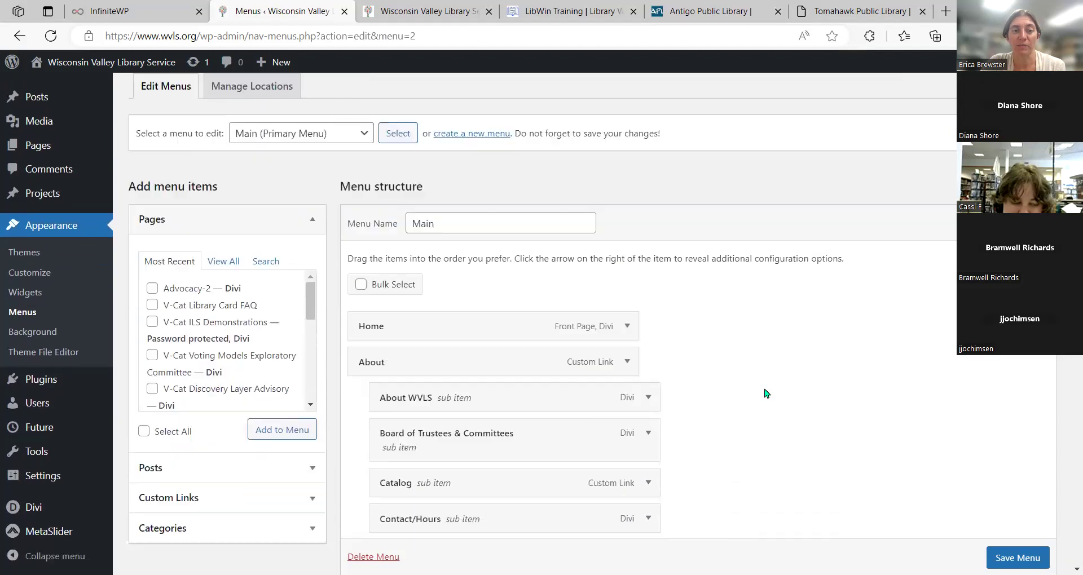
left_click(427, 11)
scroll(362, 281, "up", 20)
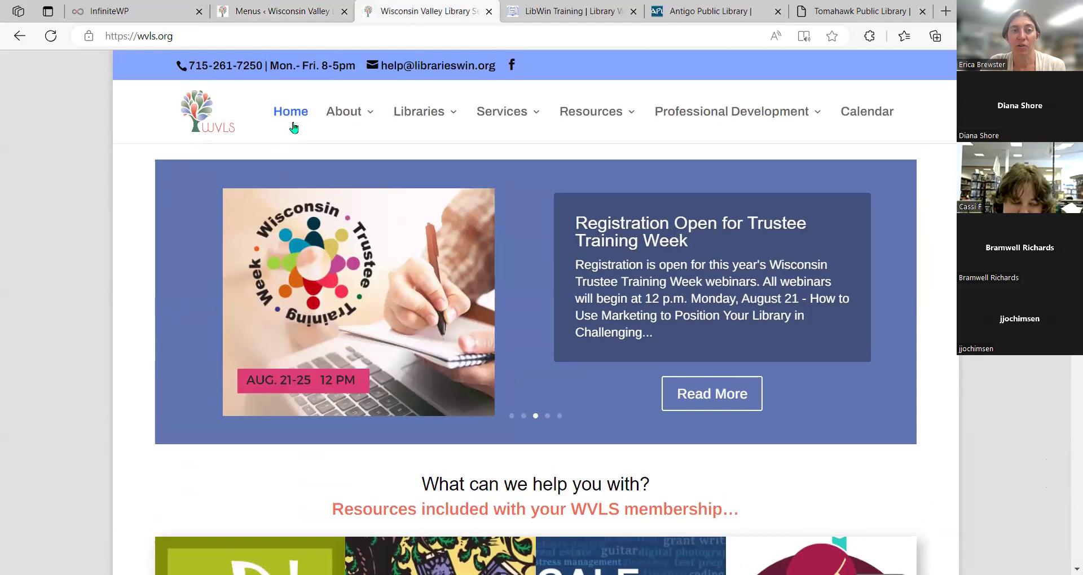
mouse_move(355, 112)
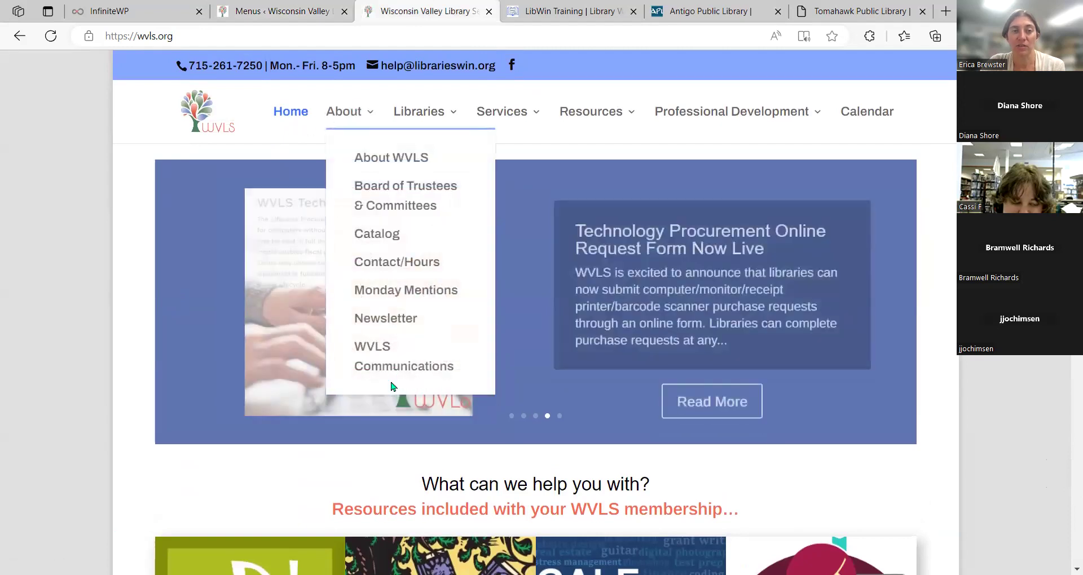
Compare the live site's Libraries and Services submenus with the matching sub items in the Main menu structure.
mouse_move(398, 112)
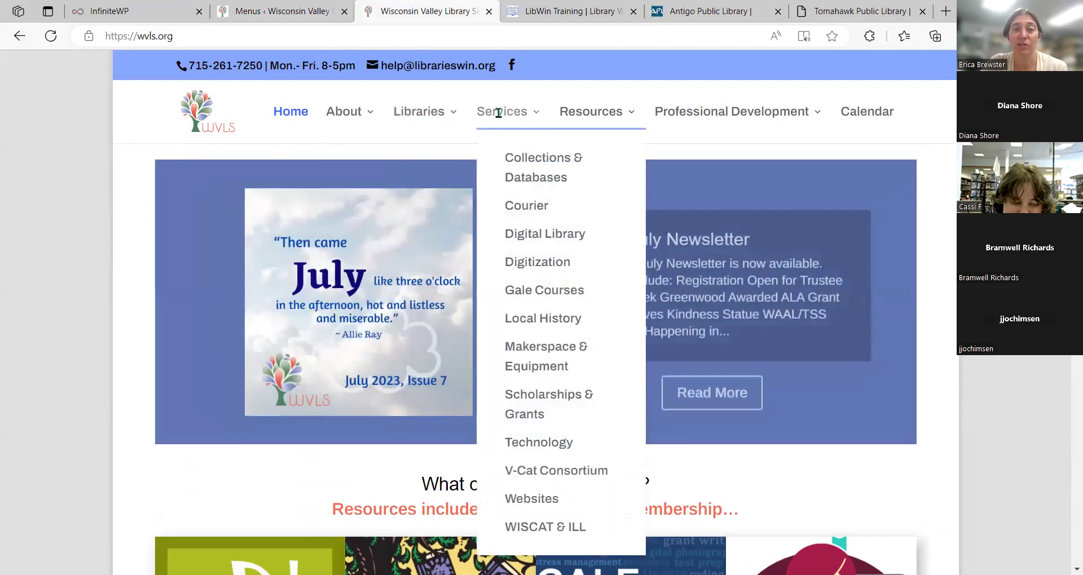
left_click(285, 19)
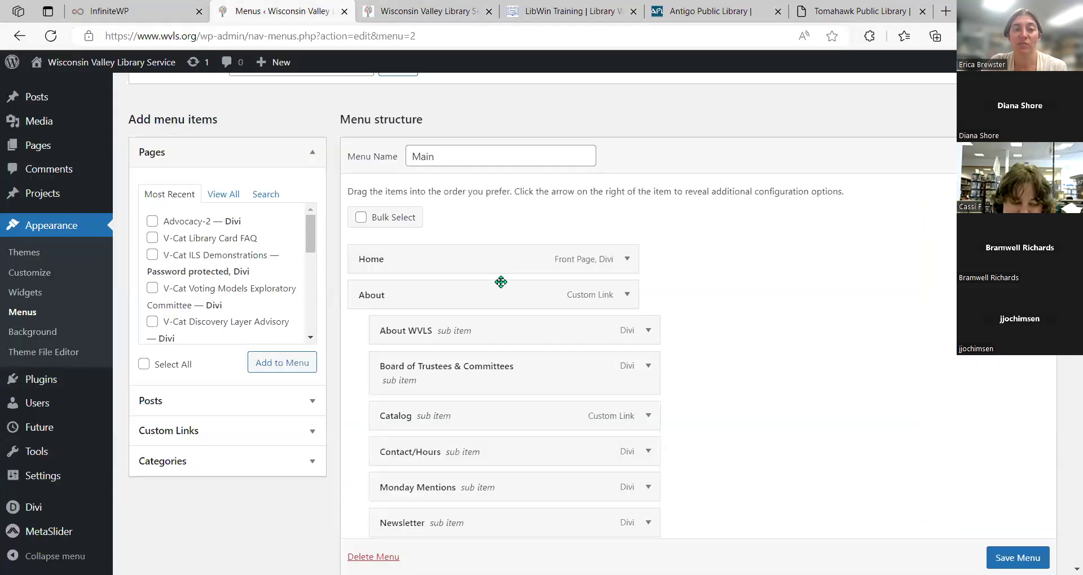
key("ctrl+0")
scroll(495, 307, "down", 7)
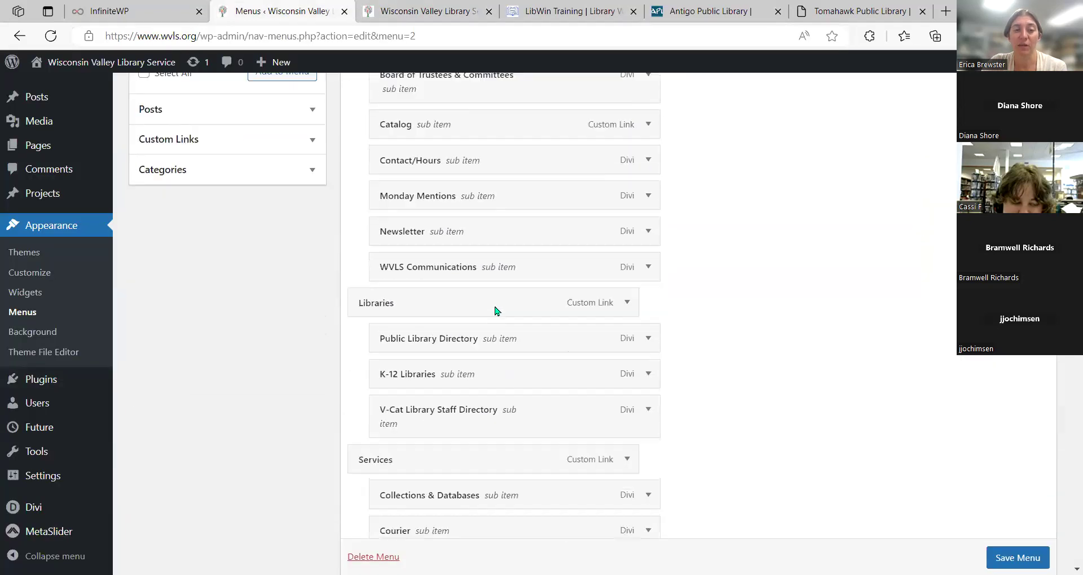
scroll(495, 310, "down", 7)
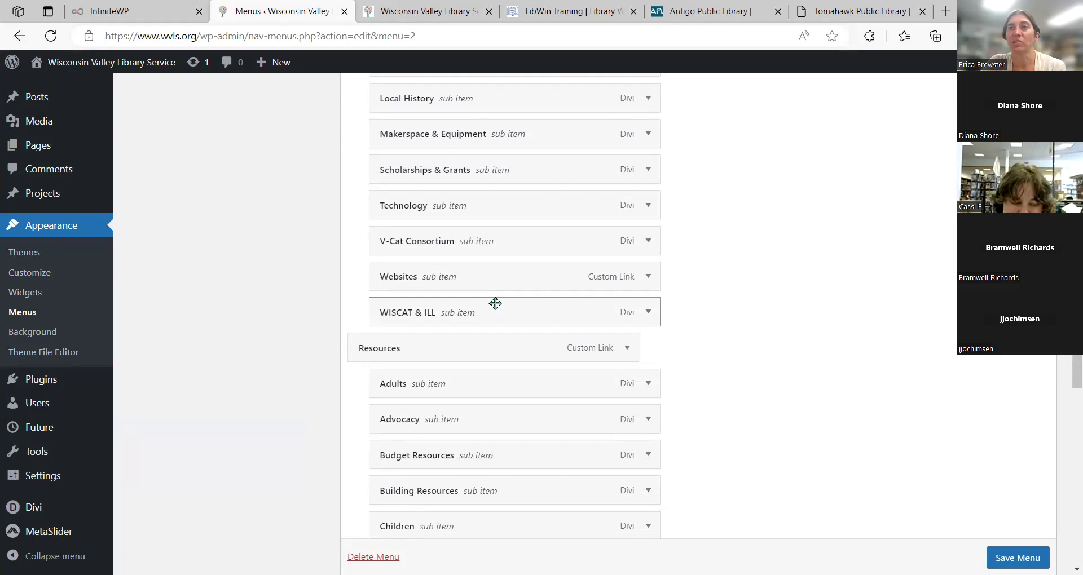
scroll(495, 303, "up", 15)
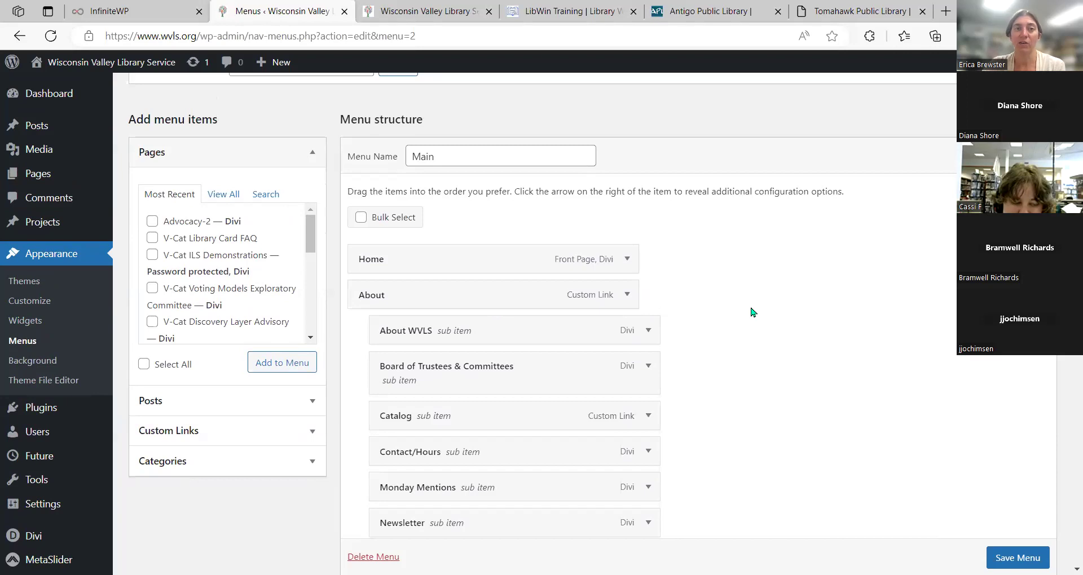
Check the live site's top-level header navigation, from Home to Calendar, against the Main menu in the WordPress menu editor.
left_click(435, 5)
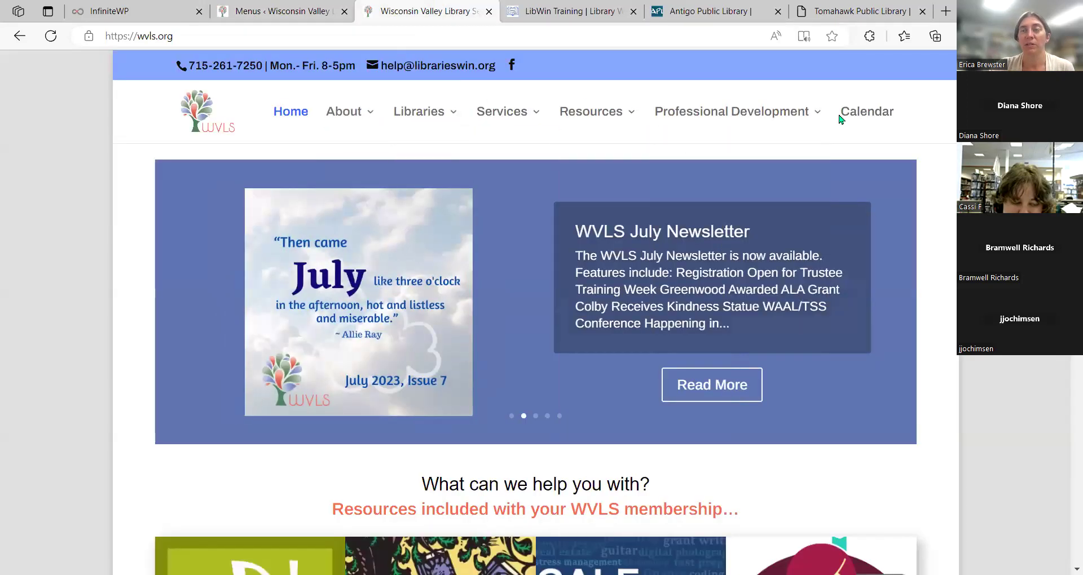
mouse_move(265, 8)
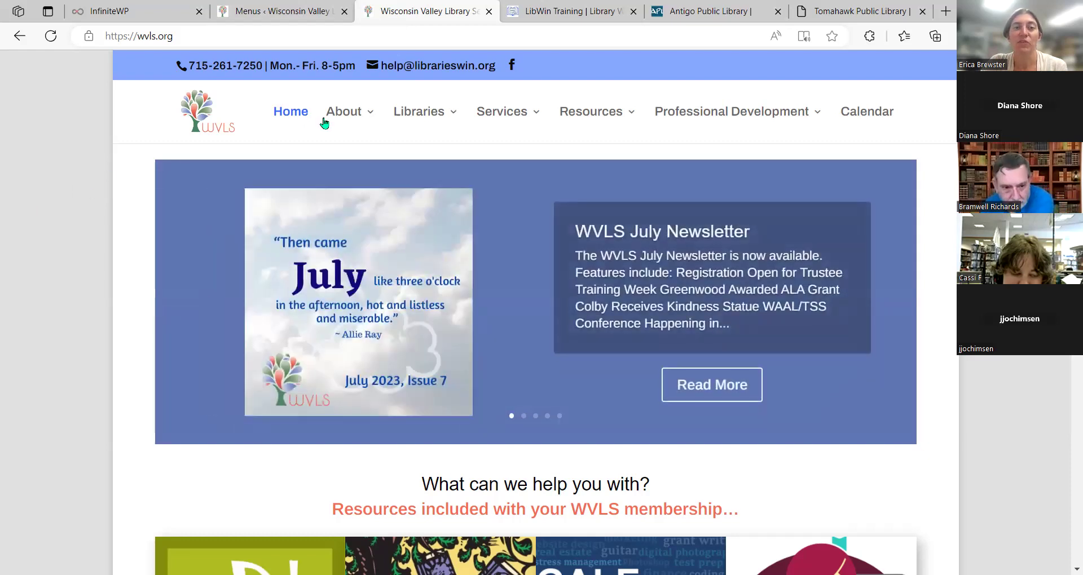
mouse_move(581, 123)
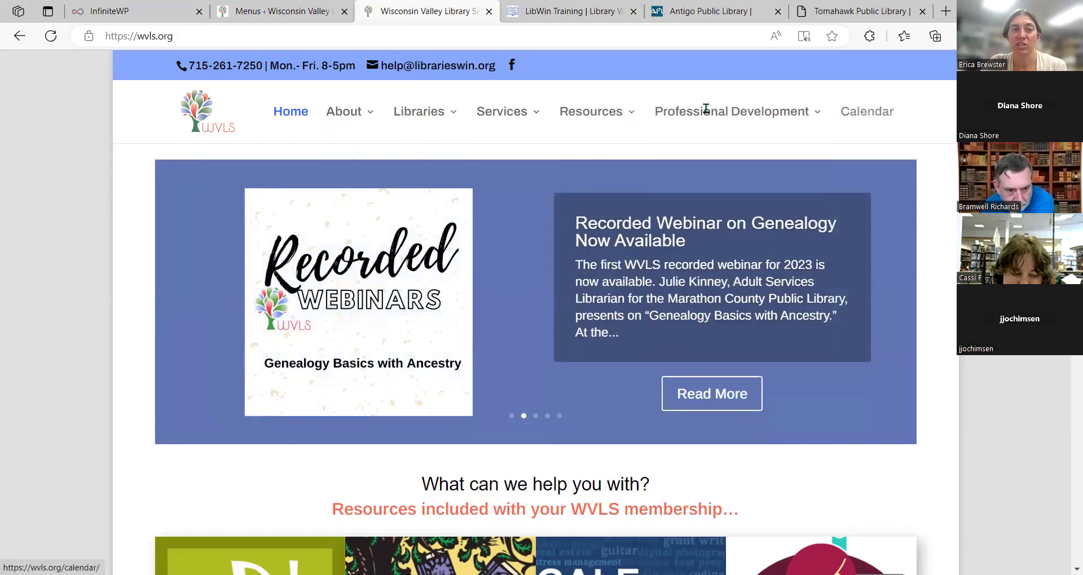
left_click(248, 12)
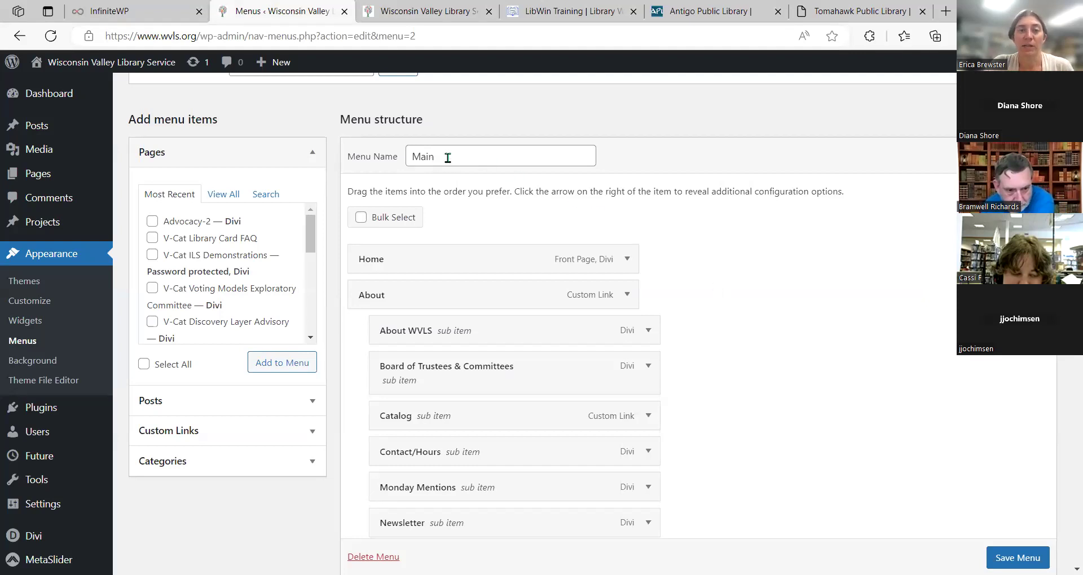
scroll(459, 211, "up", 3)
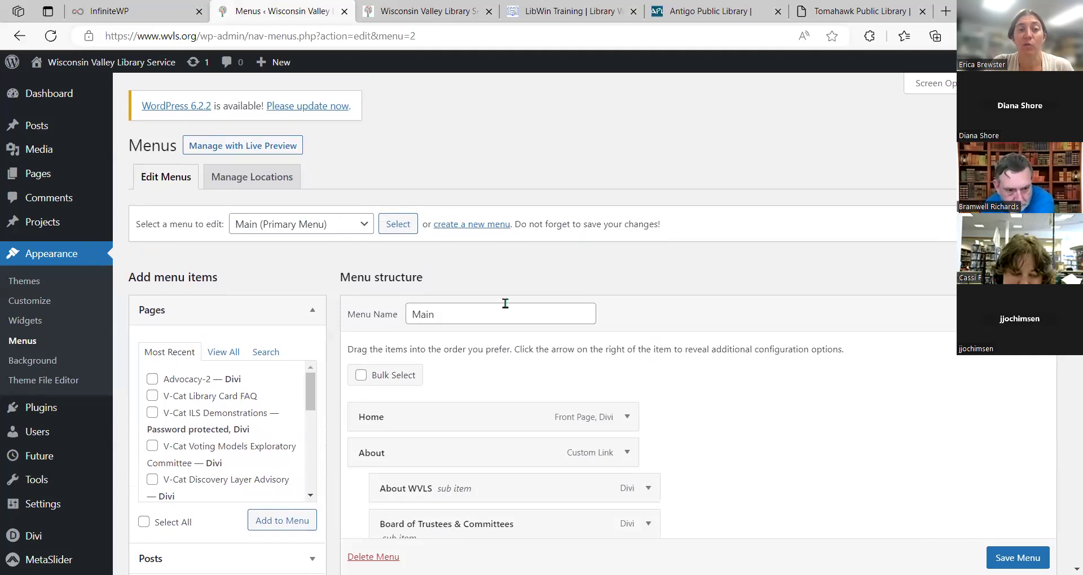
scroll(489, 322, "down", 3)
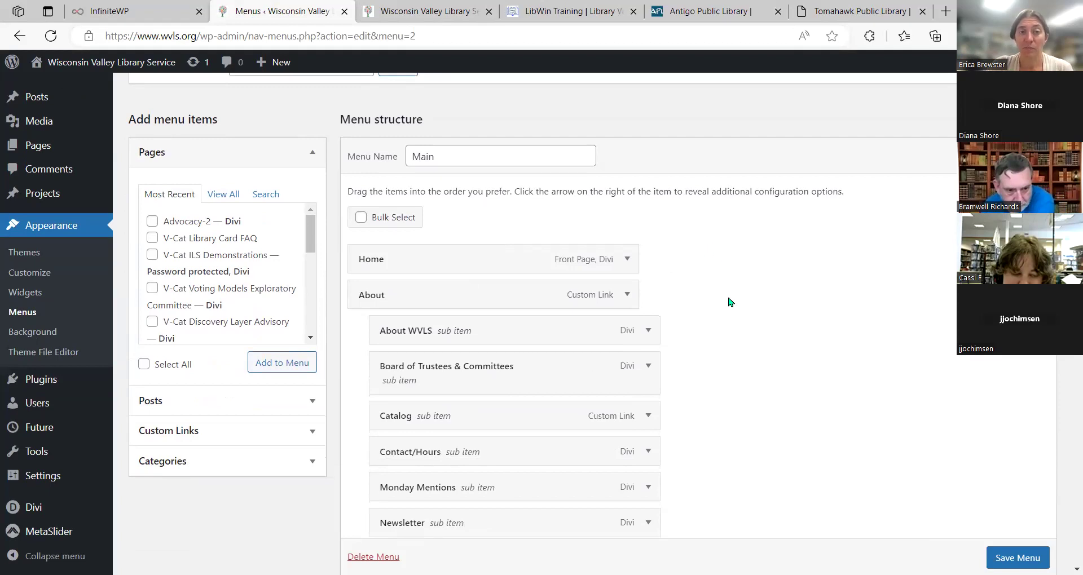
Compare the live site's About submenu with the sub items indented under About in the Main menu.
left_click(446, 5)
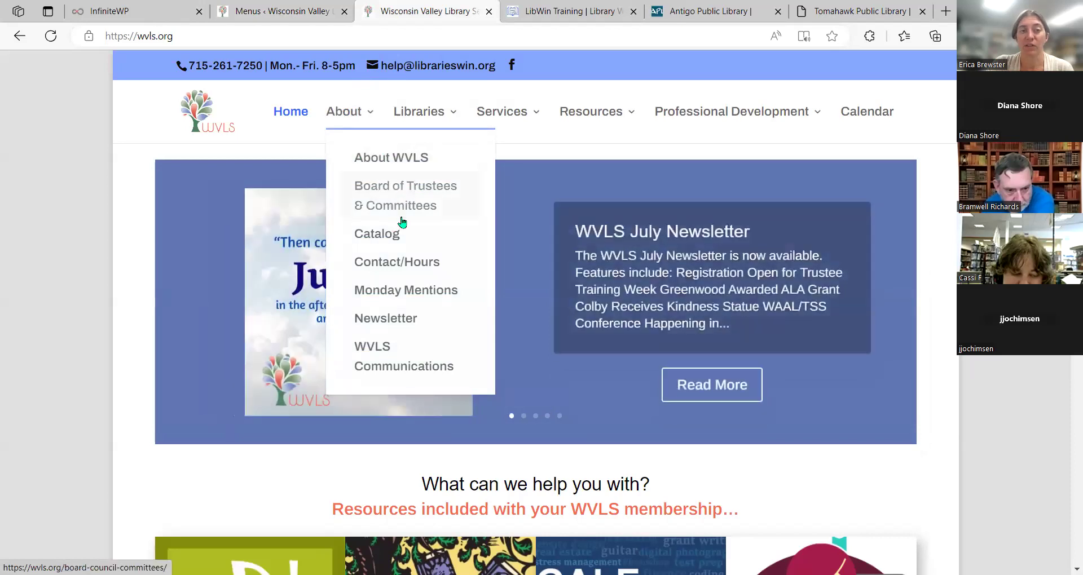
left_click(279, 9)
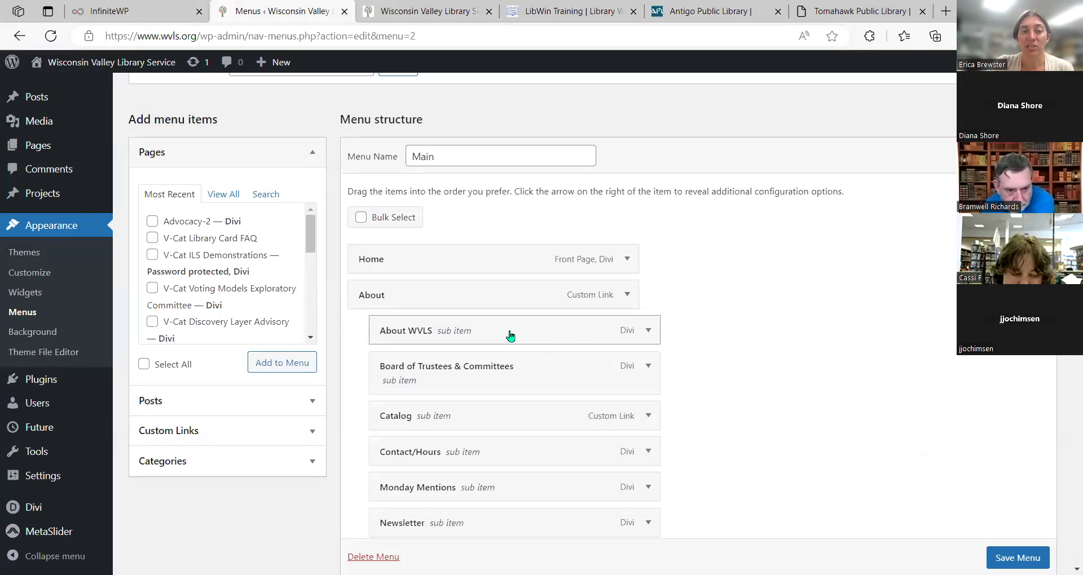
left_click_drag(509, 331, 424, 321)
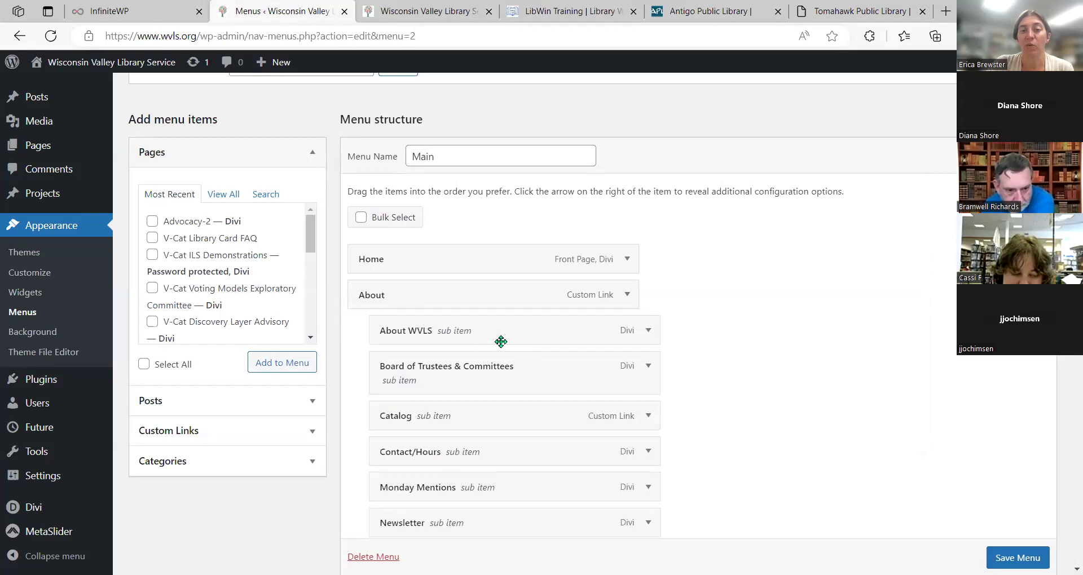
scroll(529, 318, "down", 10)
scroll(529, 322, "down", 4)
scroll(526, 322, "up", 18)
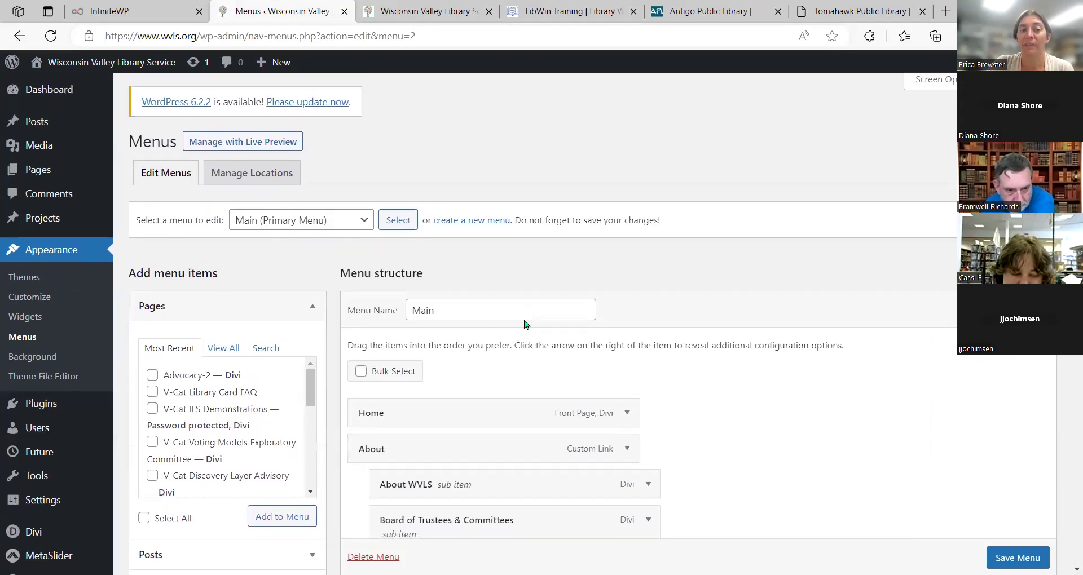
Examine how the About and Libraries parent items and their indented sub items are arranged in the Main menu.
scroll(525, 324, "down", 3)
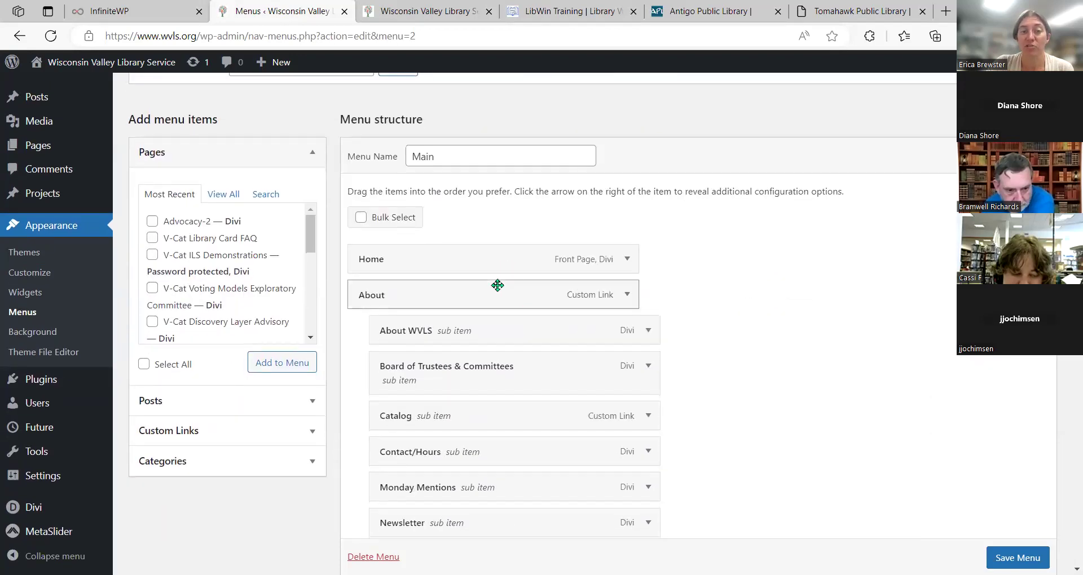
mouse_move(497, 285)
left_mouse_down()
mouse_move(491, 188)
mouse_move(500, 282)
mouse_move(486, 348)
mouse_move(496, 408)
mouse_move(515, 273)
mouse_move(500, 290)
left_mouse_up()
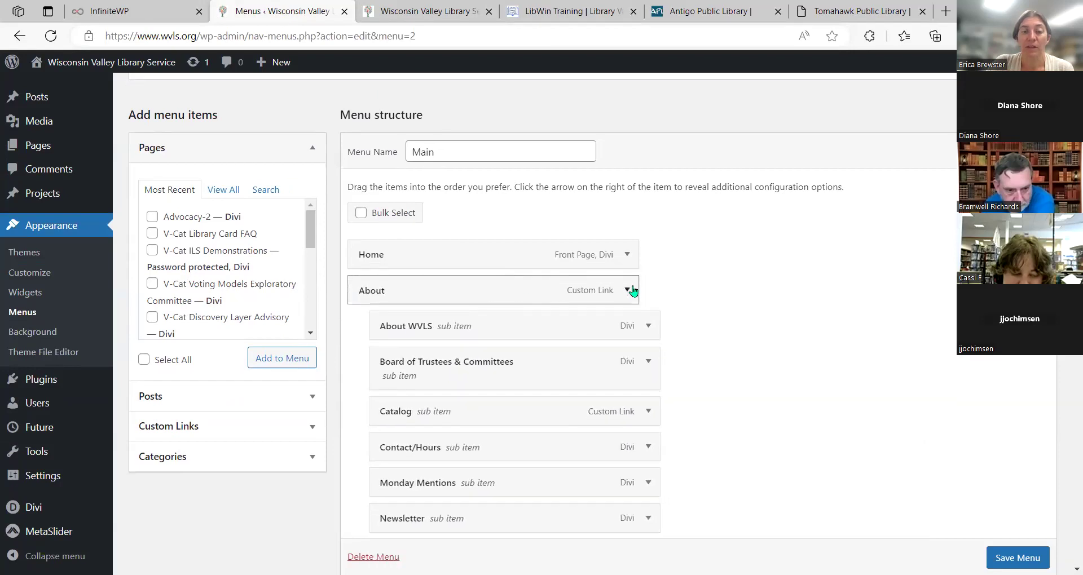
scroll(631, 285, "down", 7)
scroll(633, 290, "up", 10)
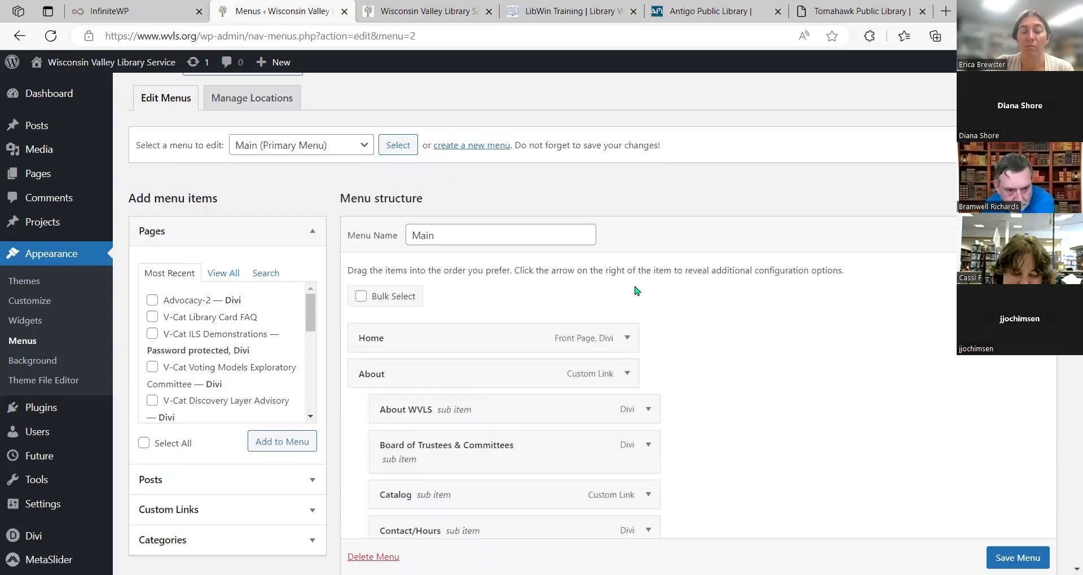
scroll(636, 291, "down", 8)
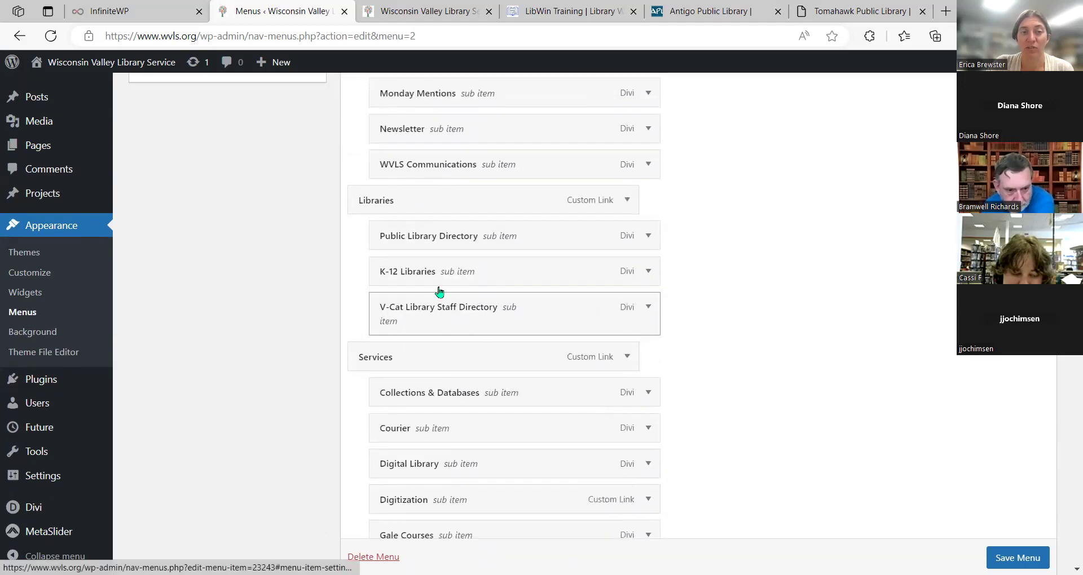
mouse_move(455, 316)
left_mouse_down()
mouse_move(454, 260)
mouse_move(454, 279)
mouse_move(495, 280)
mouse_move(430, 272)
mouse_move(442, 329)
mouse_move(442, 317)
mouse_move(467, 314)
left_mouse_up()
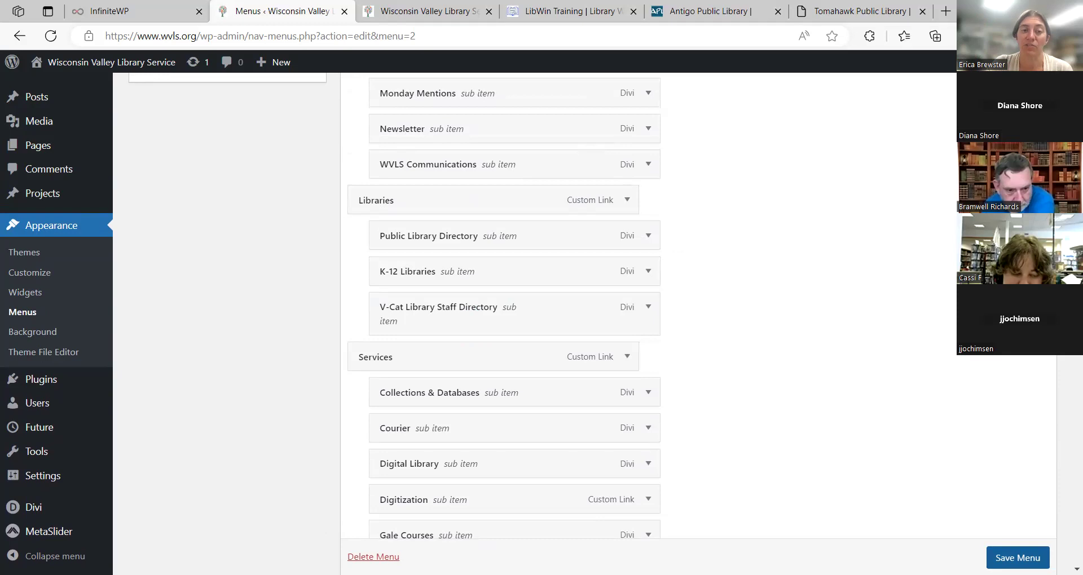
Nest Gale Courses one level deeper under Digitization in the Services section, and save the Main menu.
scroll(959, 494, "down", 4)
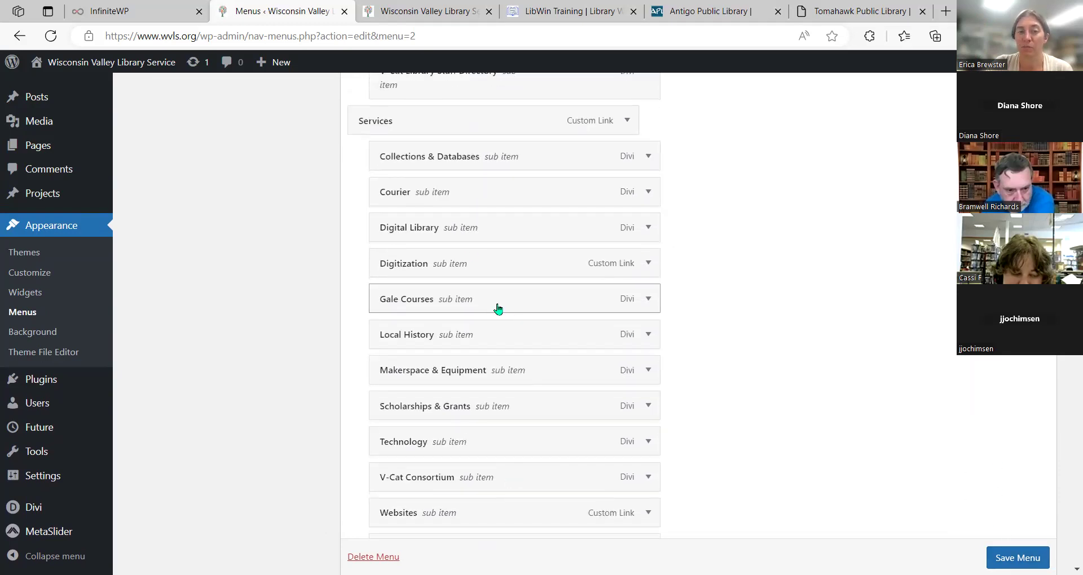
left_click_drag(495, 303, 517, 299)
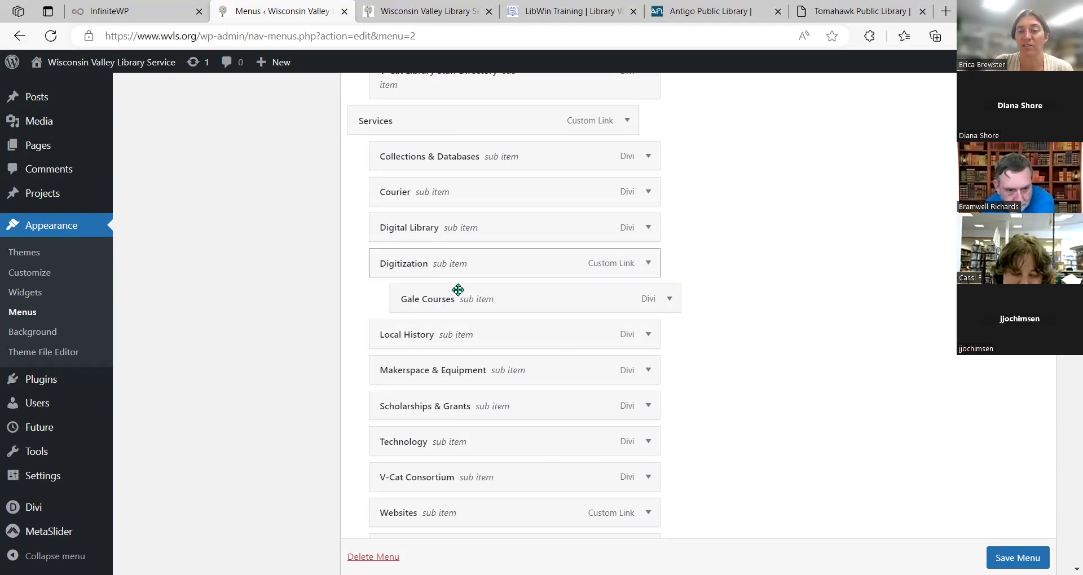
scroll(1018, 558, "down", 1)
left_click(1017, 558)
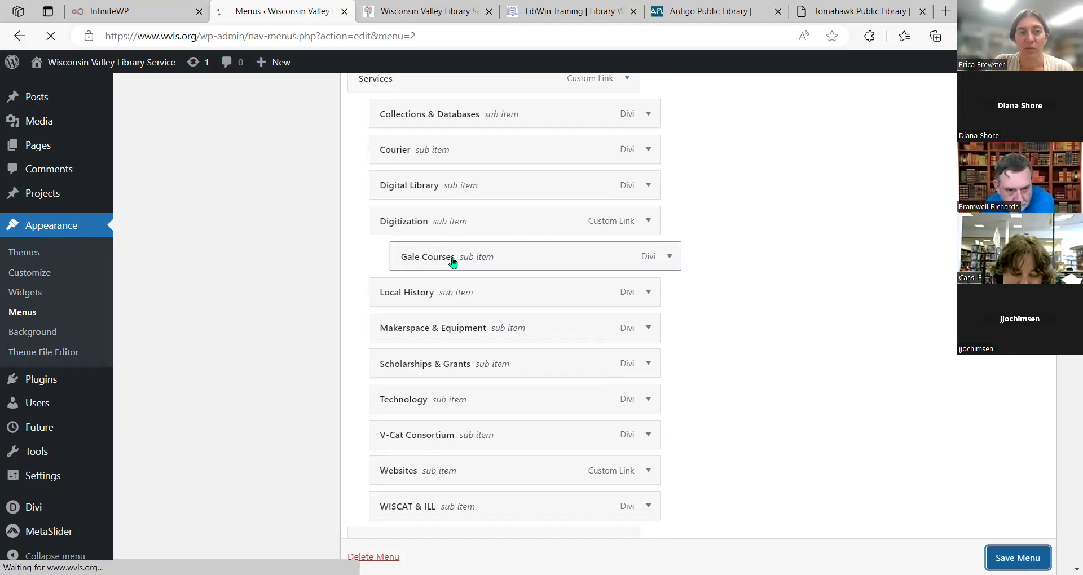
scroll(456, 263, "up", 2)
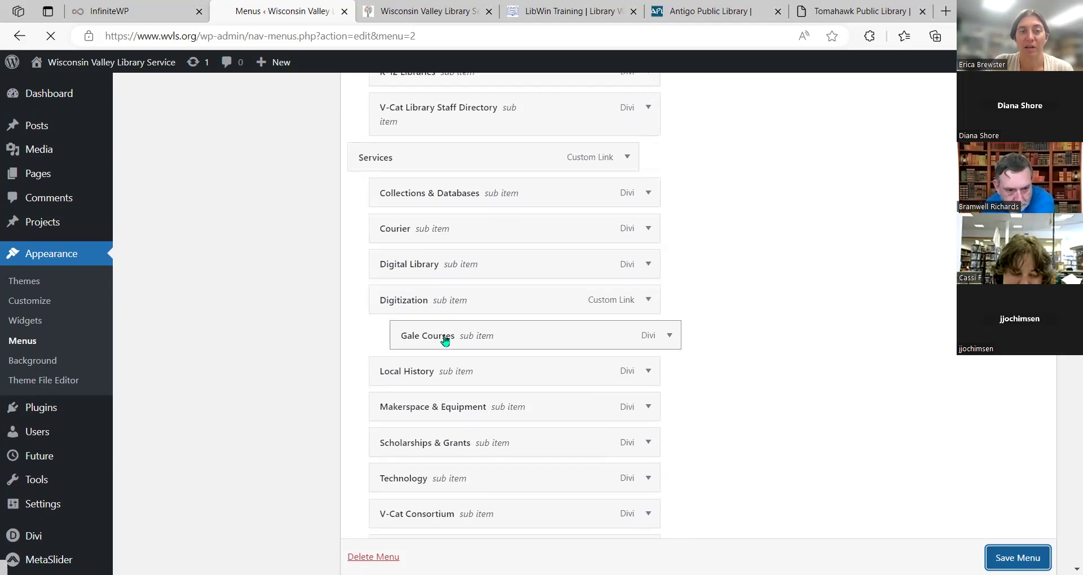
Reload the live WVLS home page and check the Digitization flyout in the Services submenu.
left_click(429, 11)
left_click(51, 41)
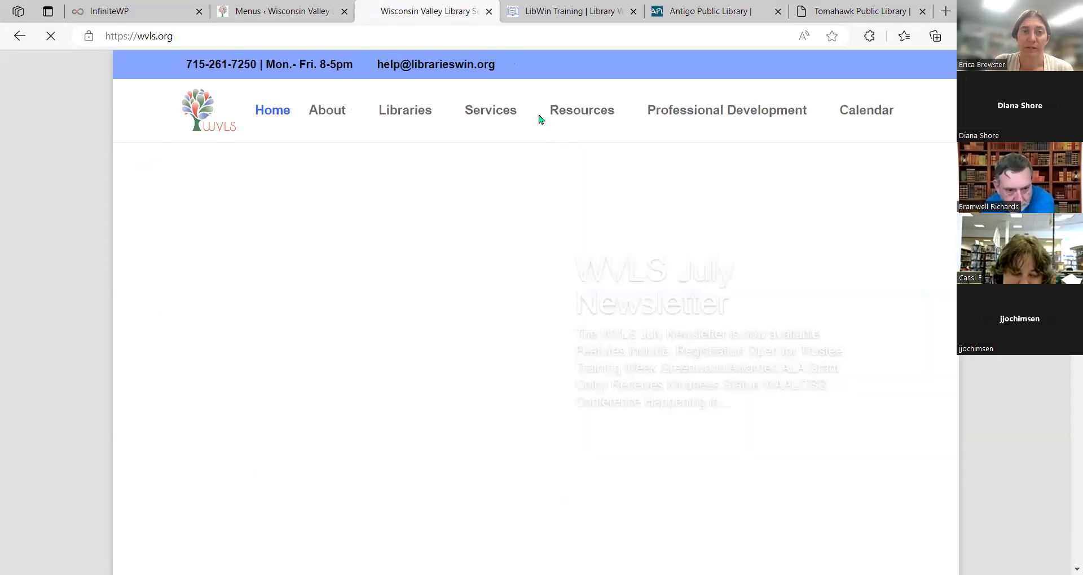
mouse_move(532, 111)
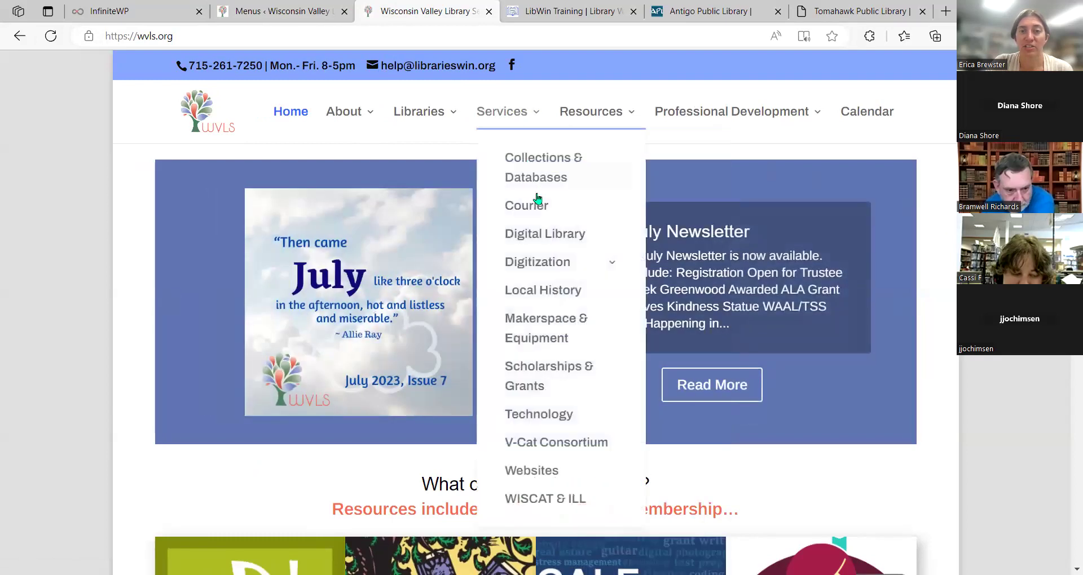
mouse_move(616, 267)
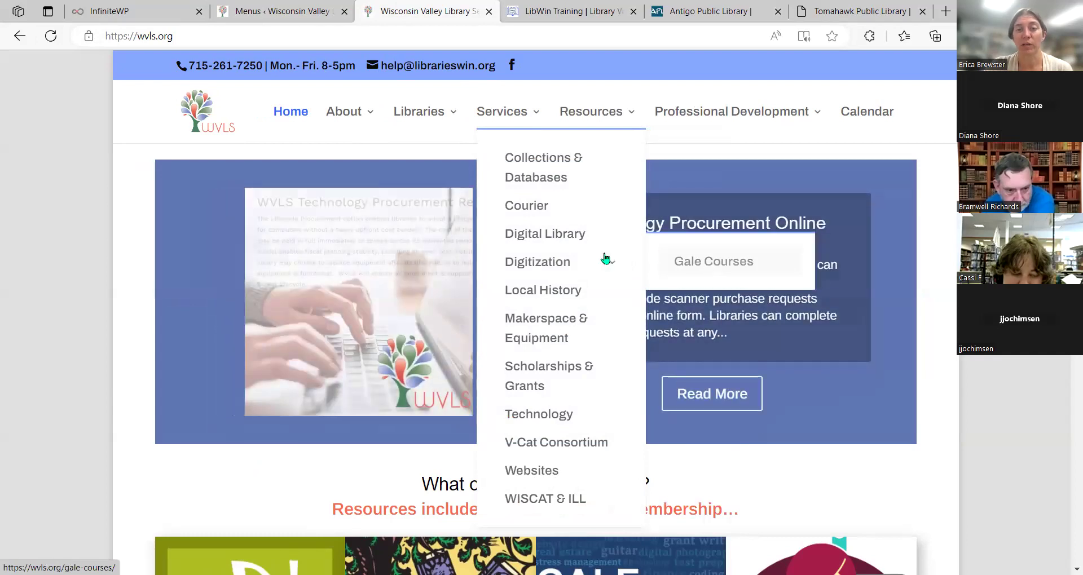
Nest Local History under Gale Courses, Makerspace & Equipment under Local History, and Scholarships & Grants under Makerspace & Equipment, and save the menu.
left_click(312, 5)
scroll(571, 249, "down", 8)
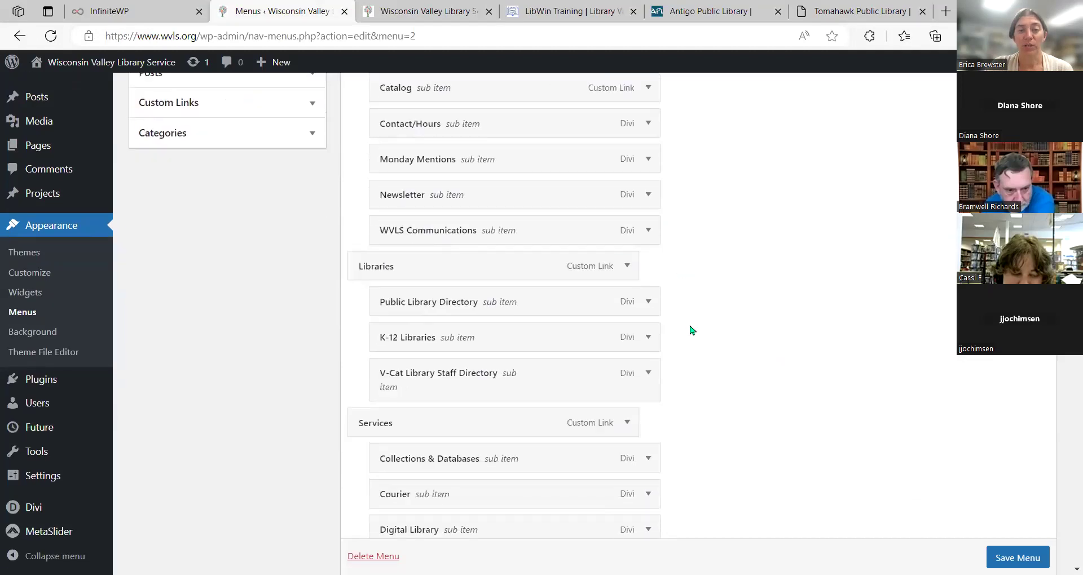
scroll(554, 395, "down", 2)
scroll(553, 387, "down", 2)
left_click_drag(510, 463, 606, 486)
scroll(534, 491, "down", 2)
left_click_drag(536, 452, 625, 446)
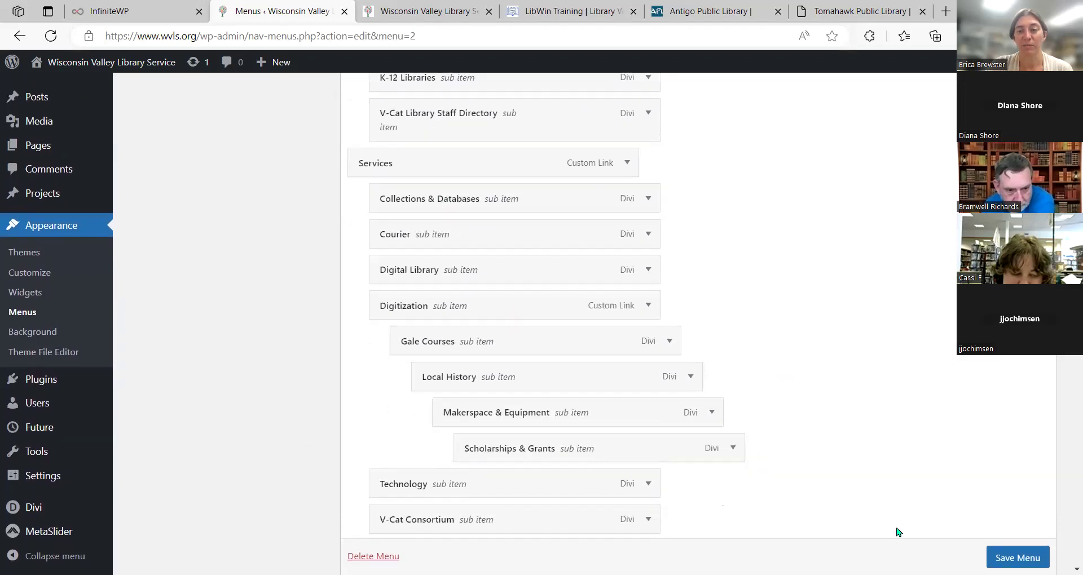
left_click(1017, 558)
Reload the live home page and follow the nested flyouts from Services and Digitization through Gale Courses and Local History.
left_click(421, 8)
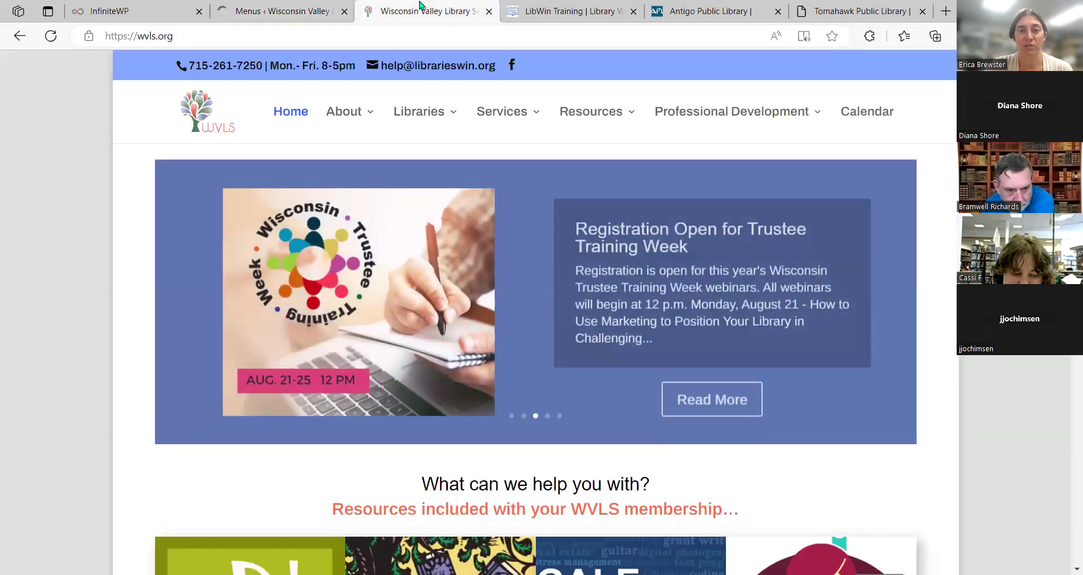
left_click(51, 38)
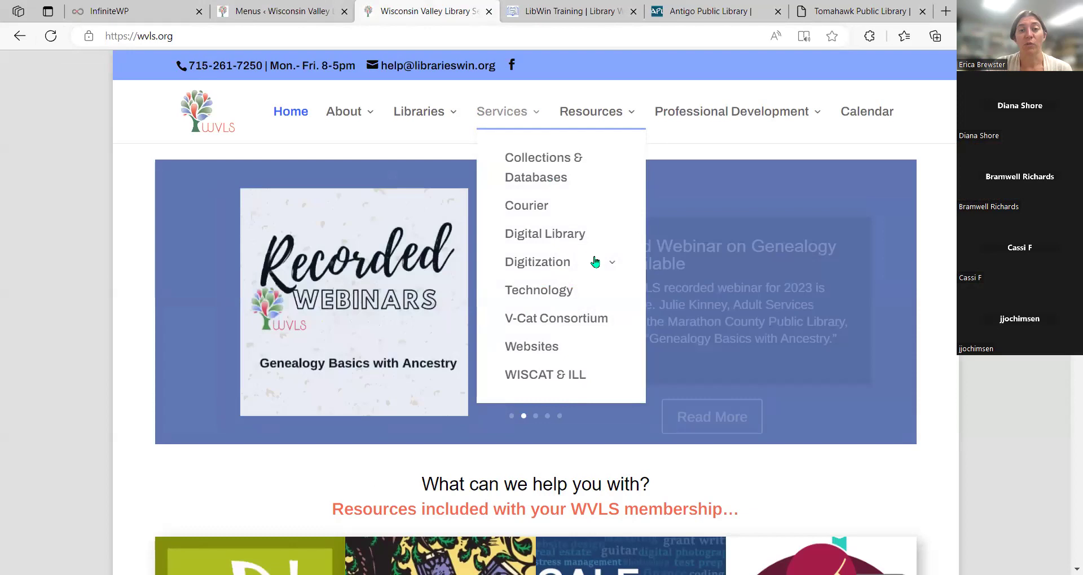
mouse_move(378, 261)
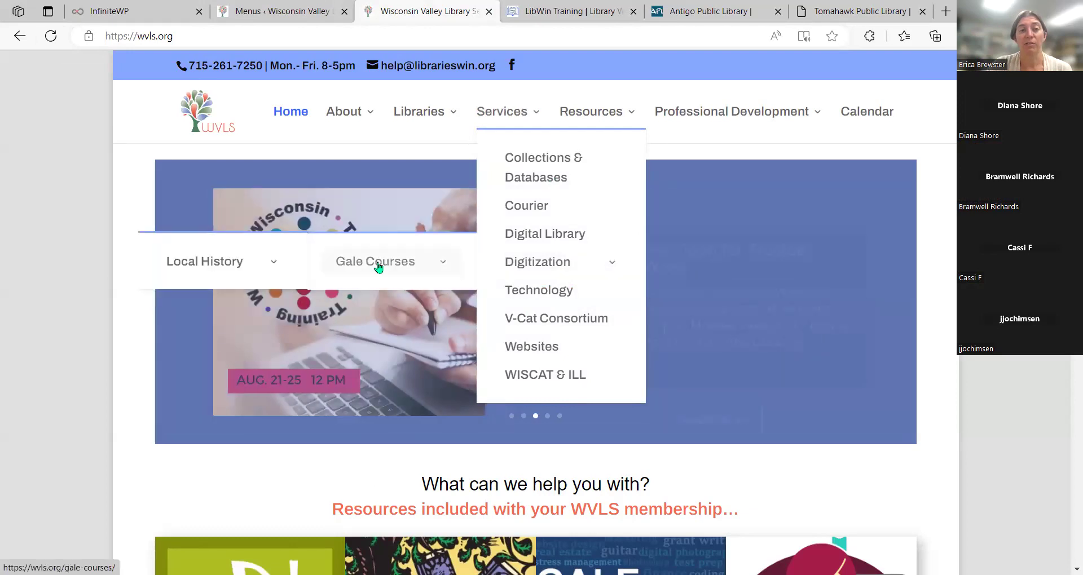
mouse_move(195, 264)
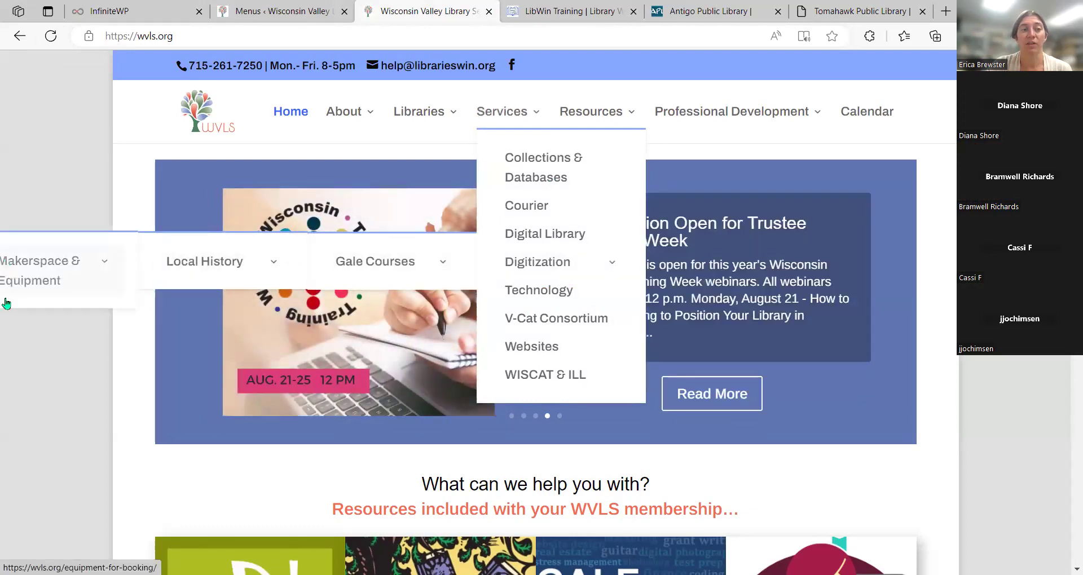
mouse_move(481, 131)
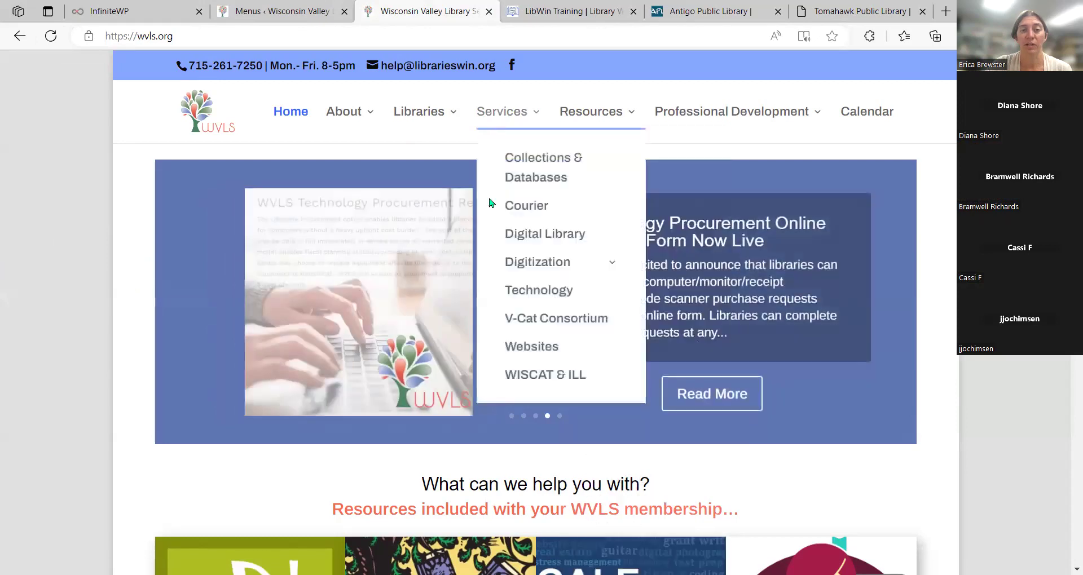
mouse_move(502, 262)
mouse_move(278, 266)
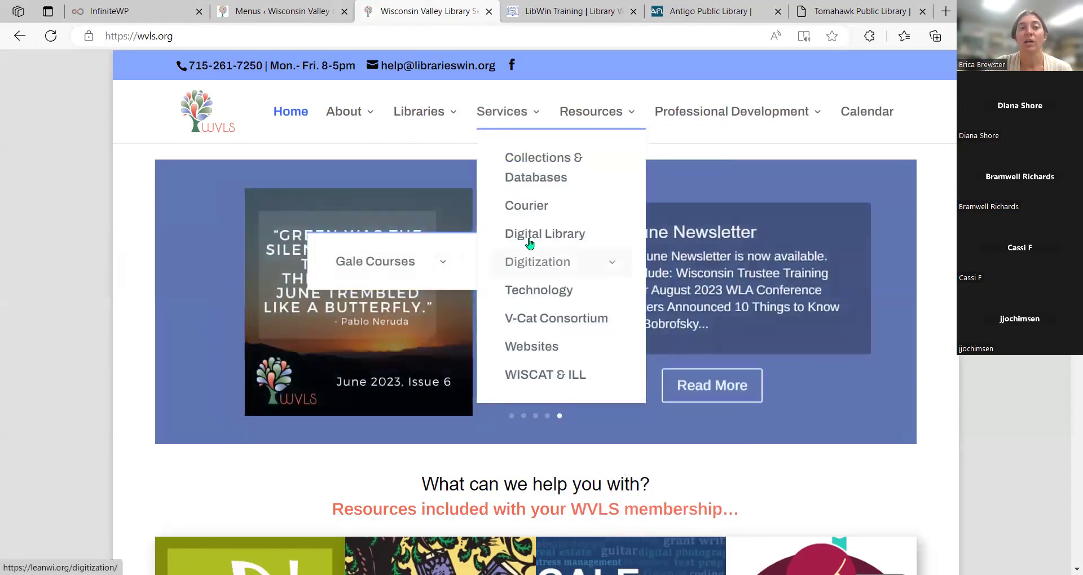
Return Gale Courses, Local History, Makerspace & Equipment, and Scholarships & Grants to first-level sub items under Services, and save the Main menu.
left_click(286, 8)
scroll(703, 310, "down", 10)
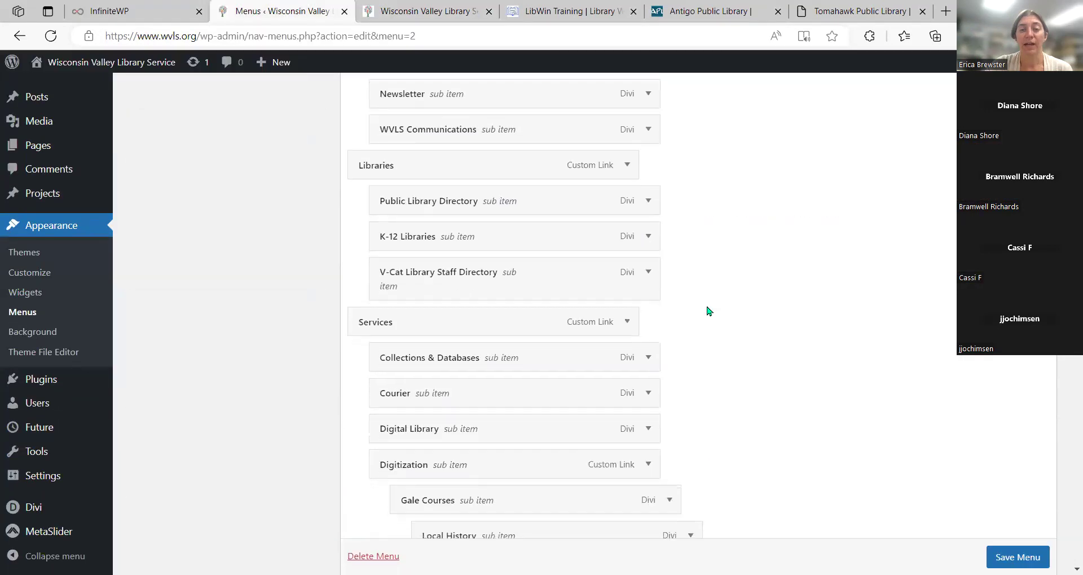
left_click_drag(457, 180, 430, 208)
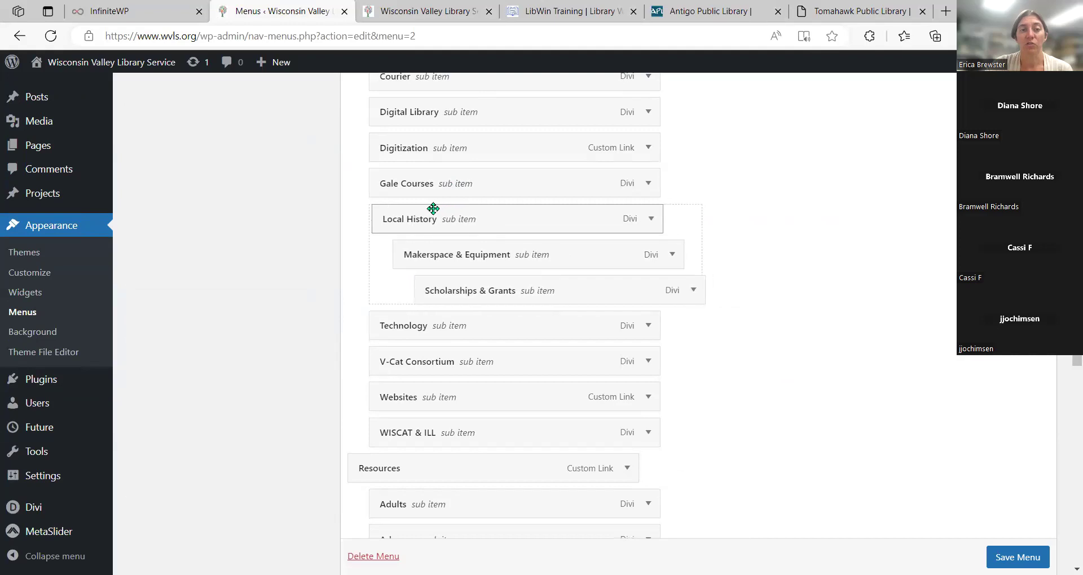
left_click_drag(444, 246, 429, 276)
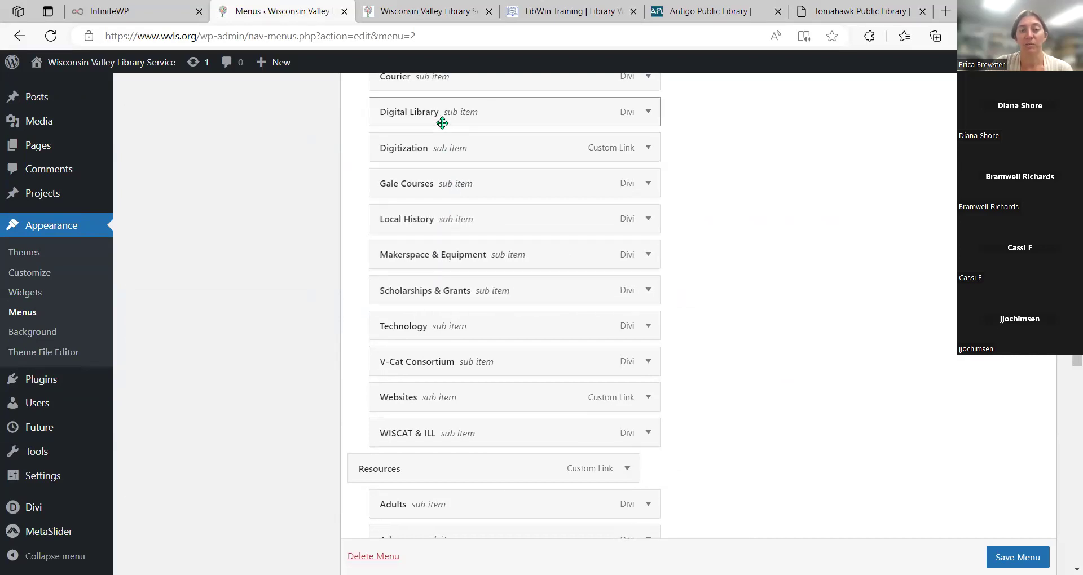
scroll(566, 367, "up", 5)
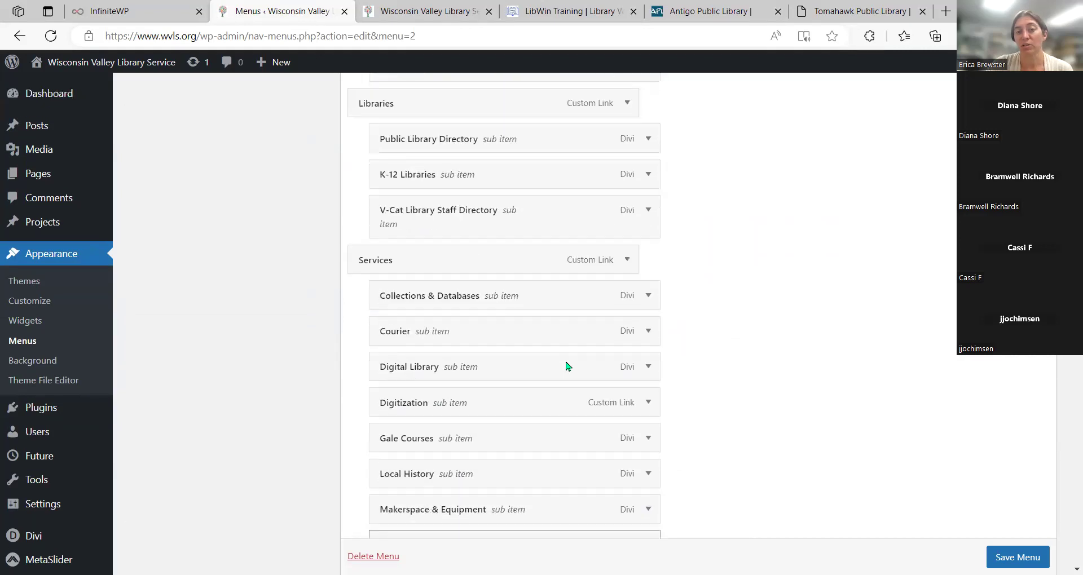
scroll(562, 366, "down", 5)
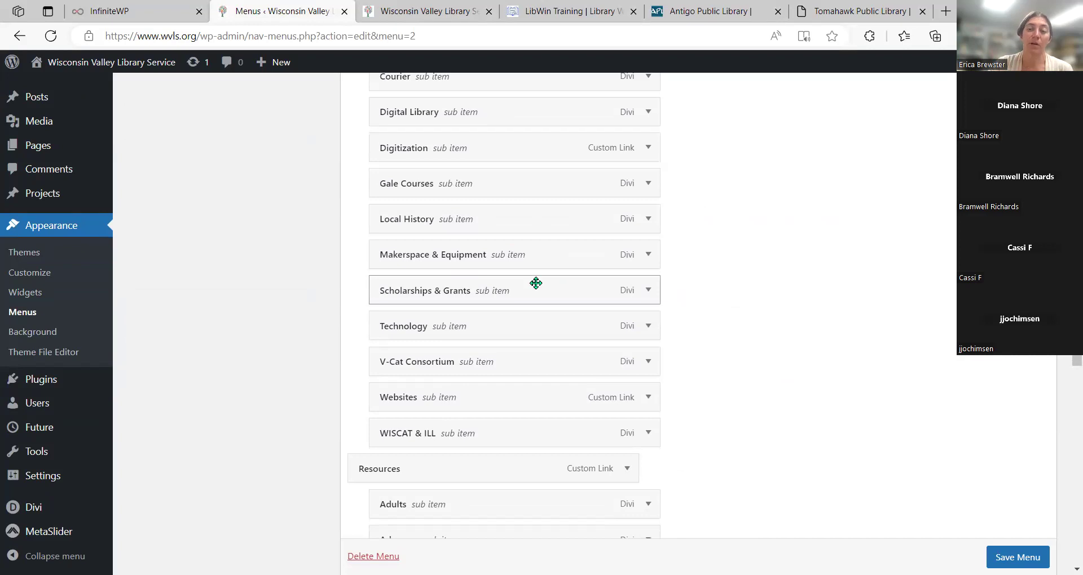
left_click(1037, 553)
scroll(839, 372, "down", 1)
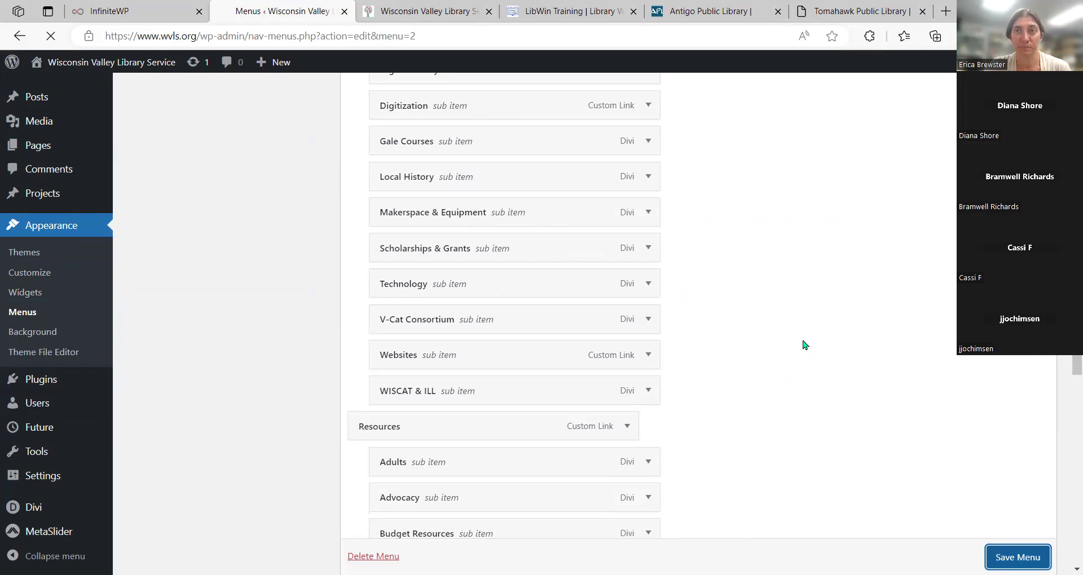
scroll(805, 344, "up", 15)
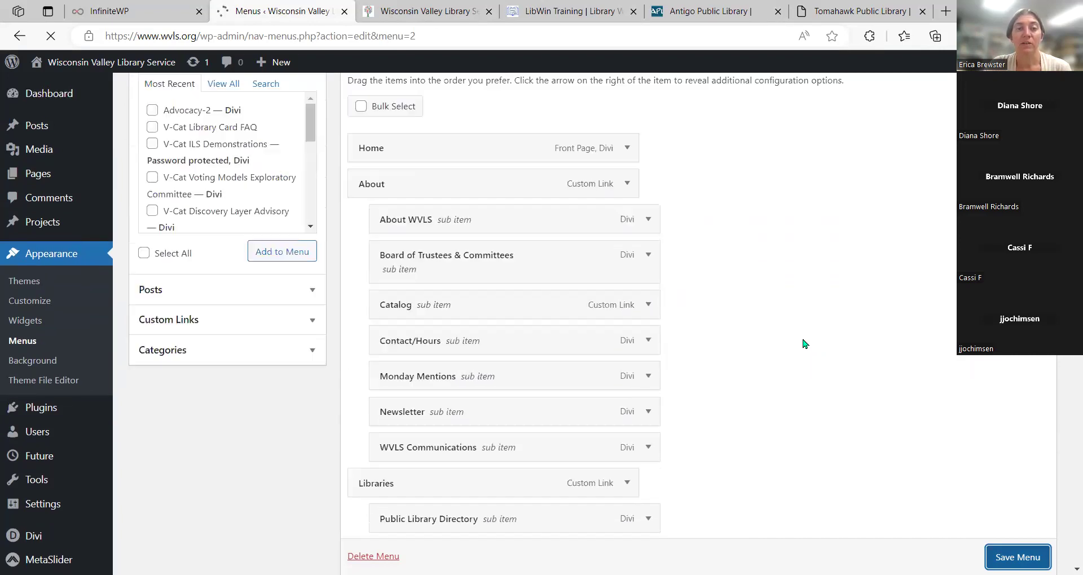
scroll(805, 343, "up", 5)
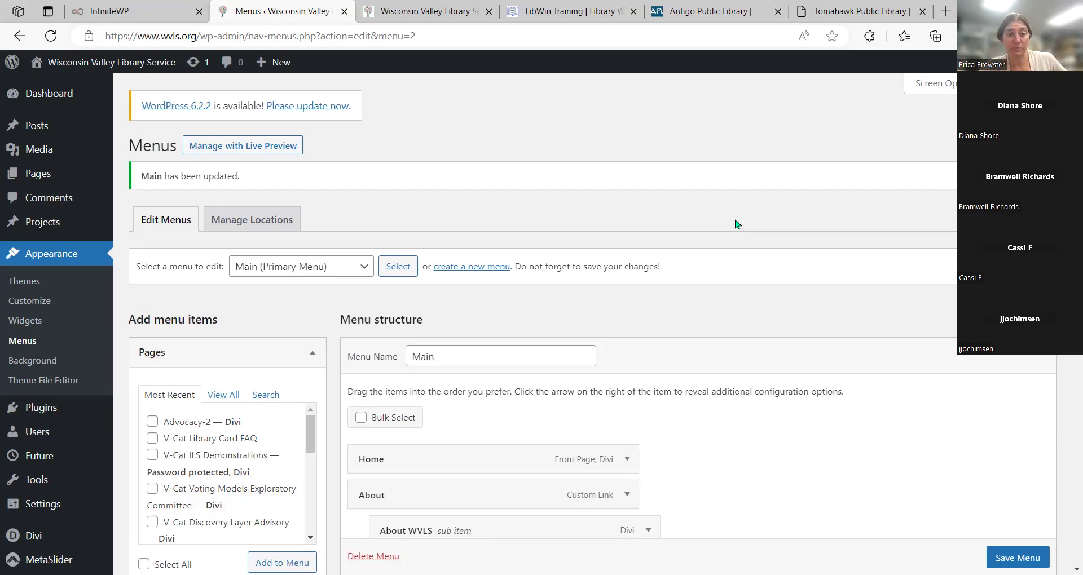
Look through the recent pages and posts that can be added to the Main menu.
scroll(629, 212, "down", 3)
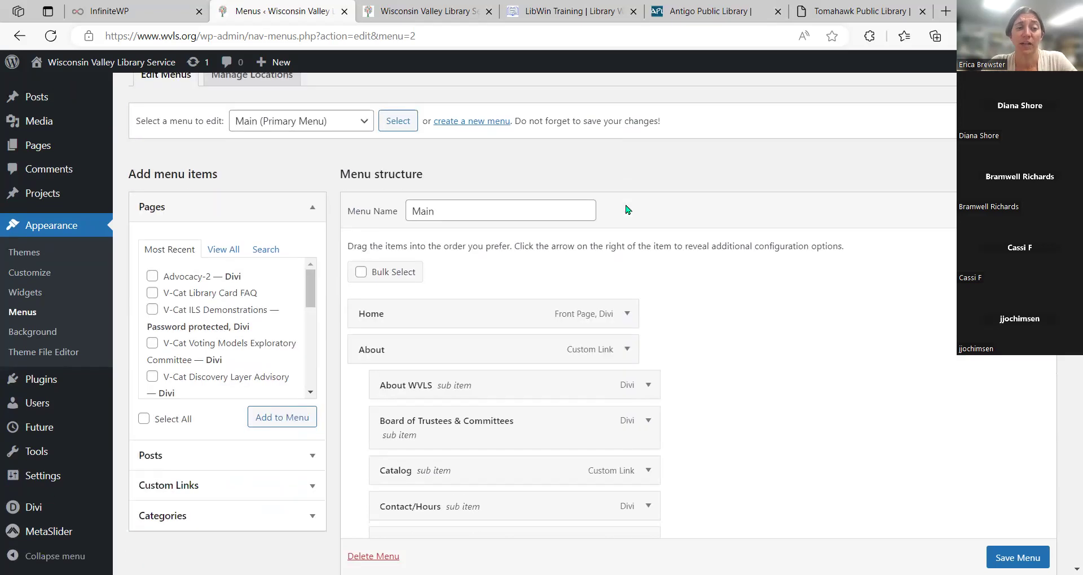
scroll(623, 207, "up", 3)
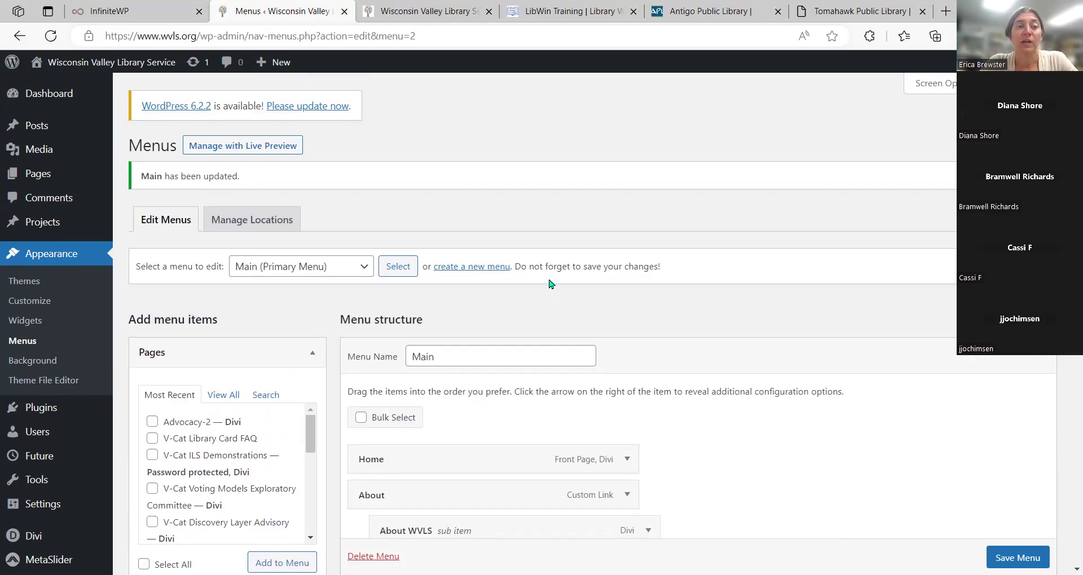
scroll(322, 312, "down", 3)
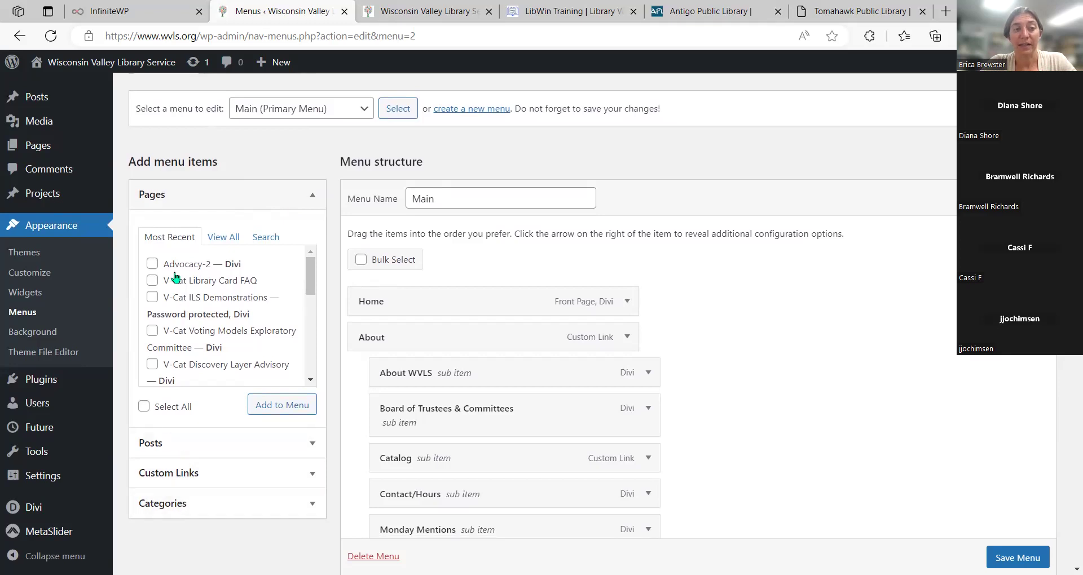
left_click(151, 196)
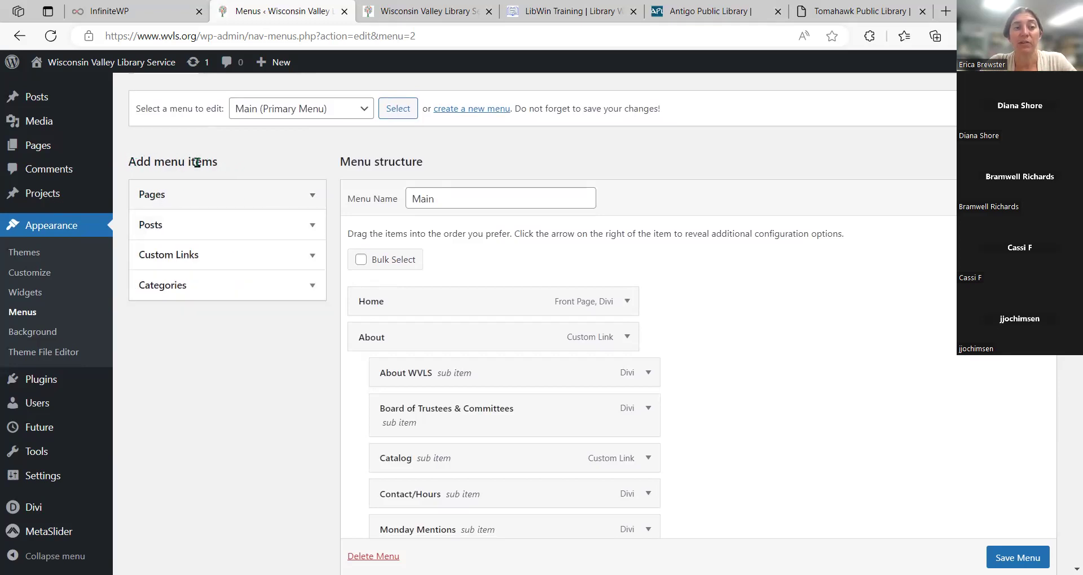
left_click(217, 201)
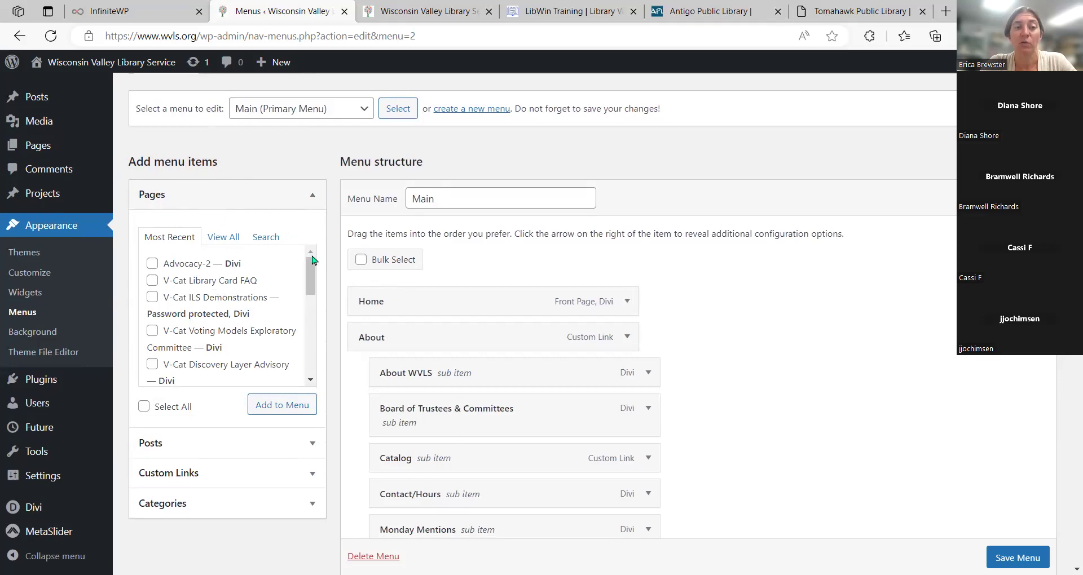
left_click_drag(312, 273, 305, 373)
left_click_drag(310, 336, 310, 260)
left_click(159, 443)
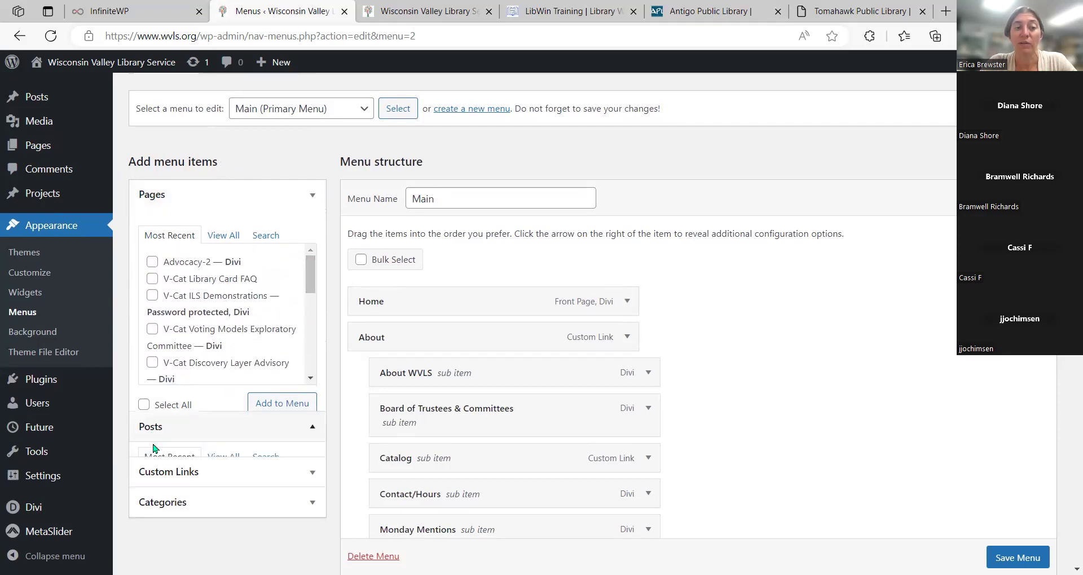
mouse_move(310, 298)
left_mouse_down()
mouse_move(309, 375)
mouse_move(309, 300)
left_mouse_up()
scroll(218, 348, "down", 1)
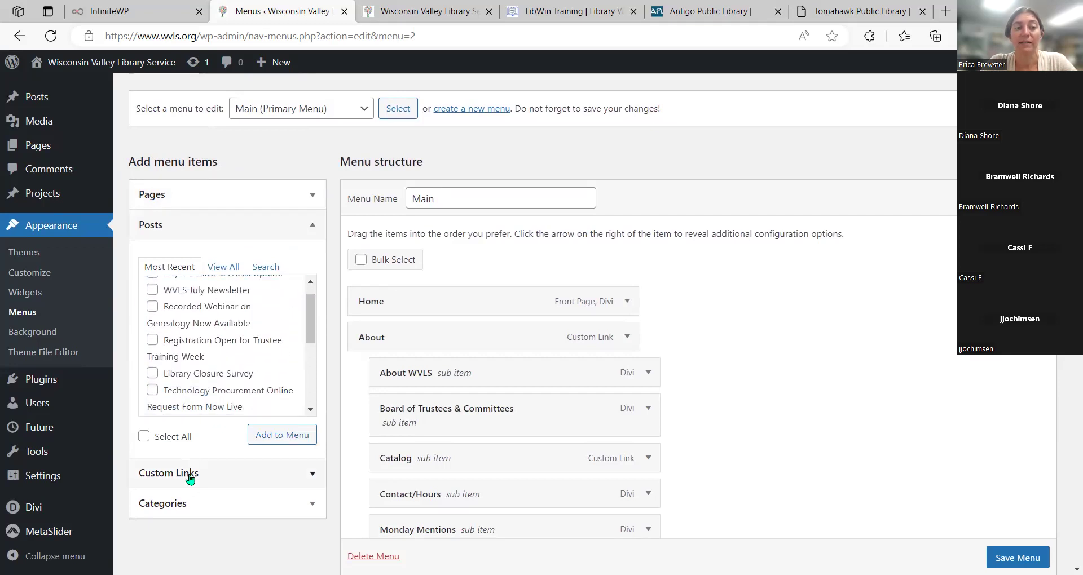
Examine the custom link fields and the most used categories available as menu items.
left_click(188, 475)
left_click(274, 299)
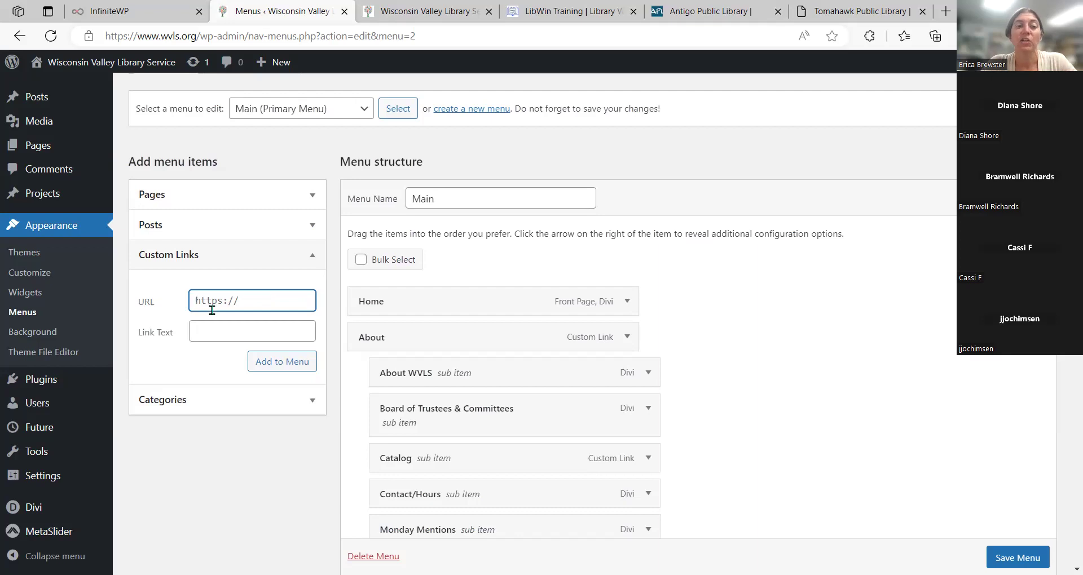
left_click(316, 404)
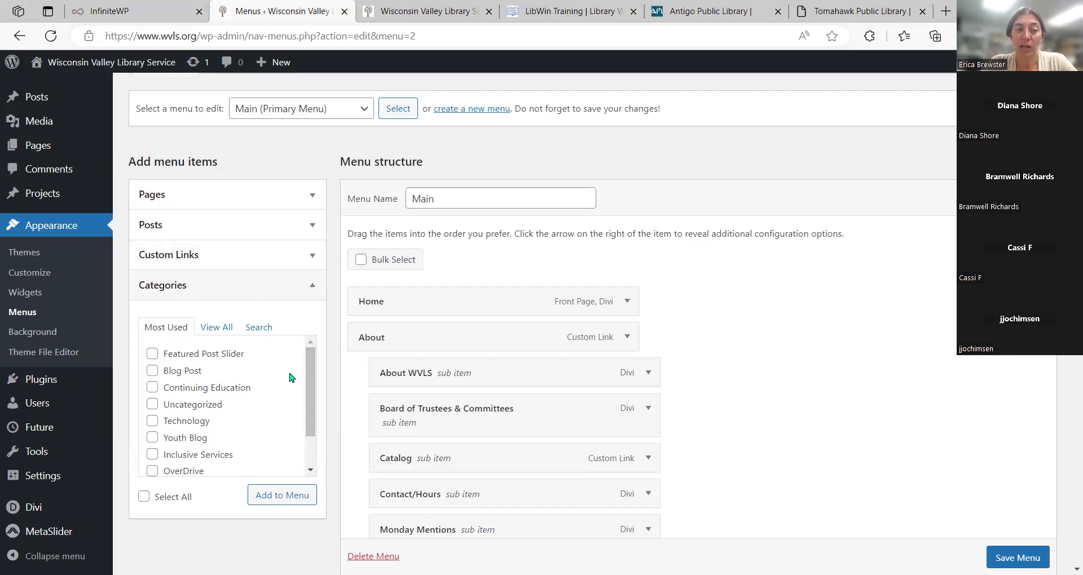
left_click(315, 362)
left_click_drag(315, 363, 315, 401)
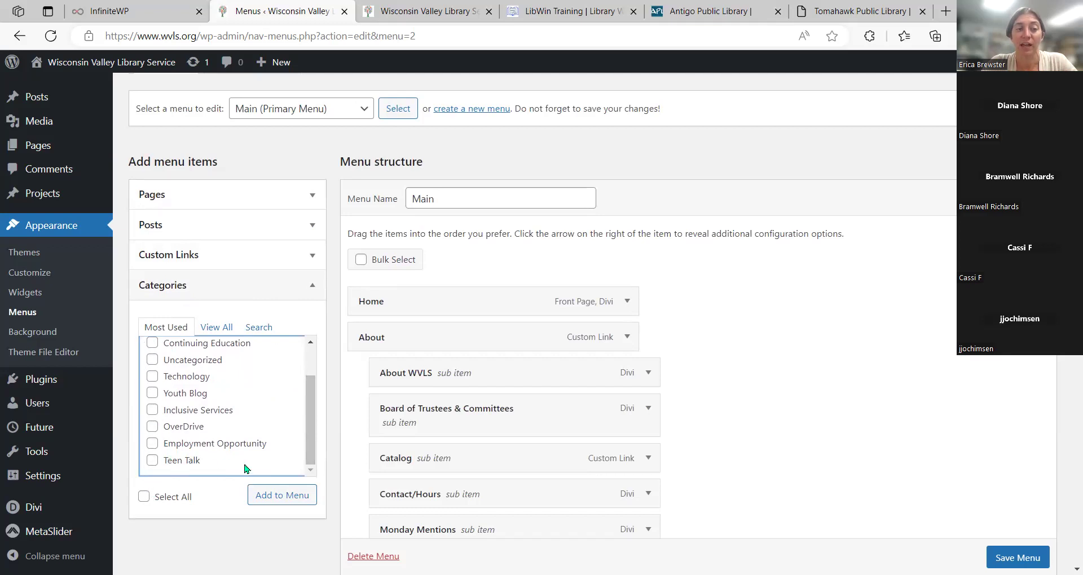
scroll(195, 434, "up", 2)
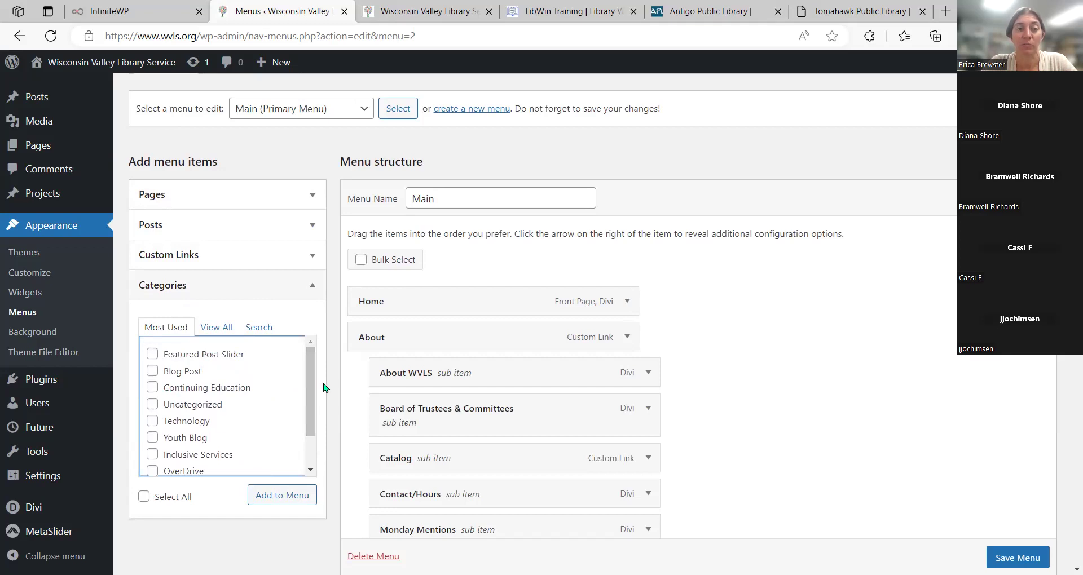
Add the V-Cat Library Card FAQ page to the Main menu and save the menu.
left_click(249, 196)
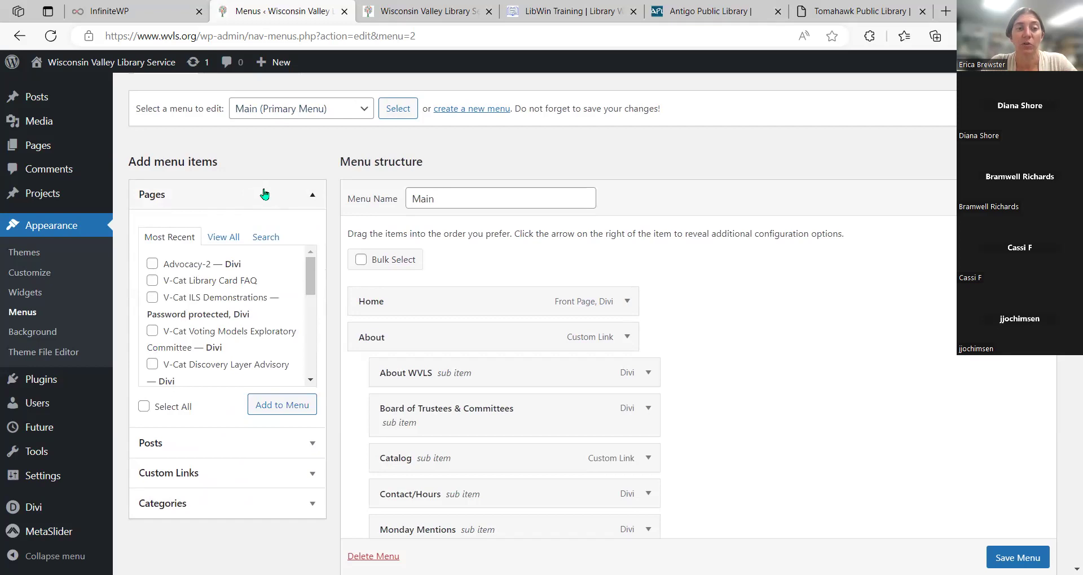
left_click(312, 269)
scroll(315, 269, "down", 1)
scroll(254, 276, "up", 1)
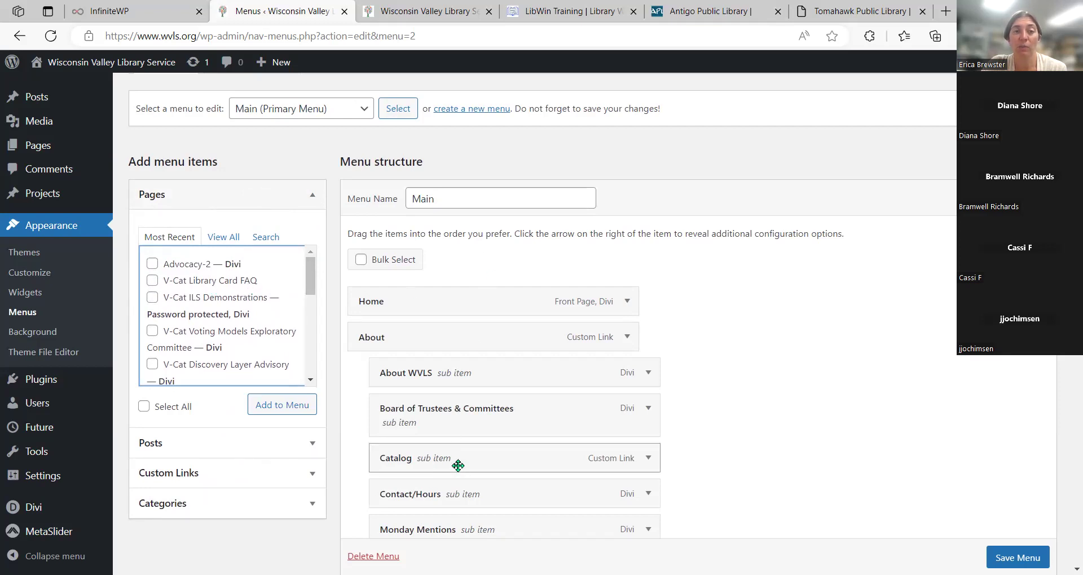
left_click(153, 281)
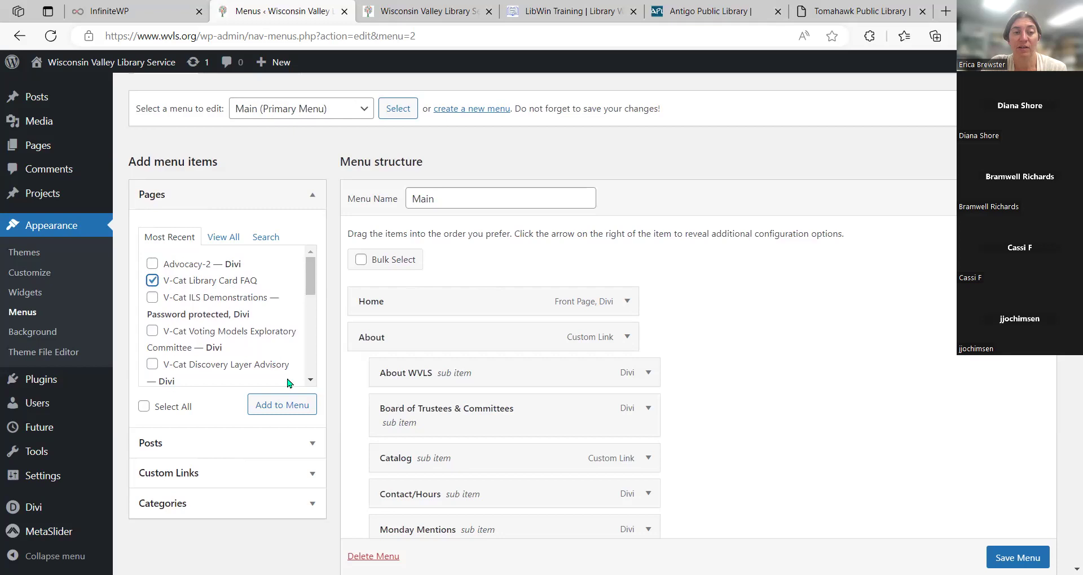
left_click(276, 411)
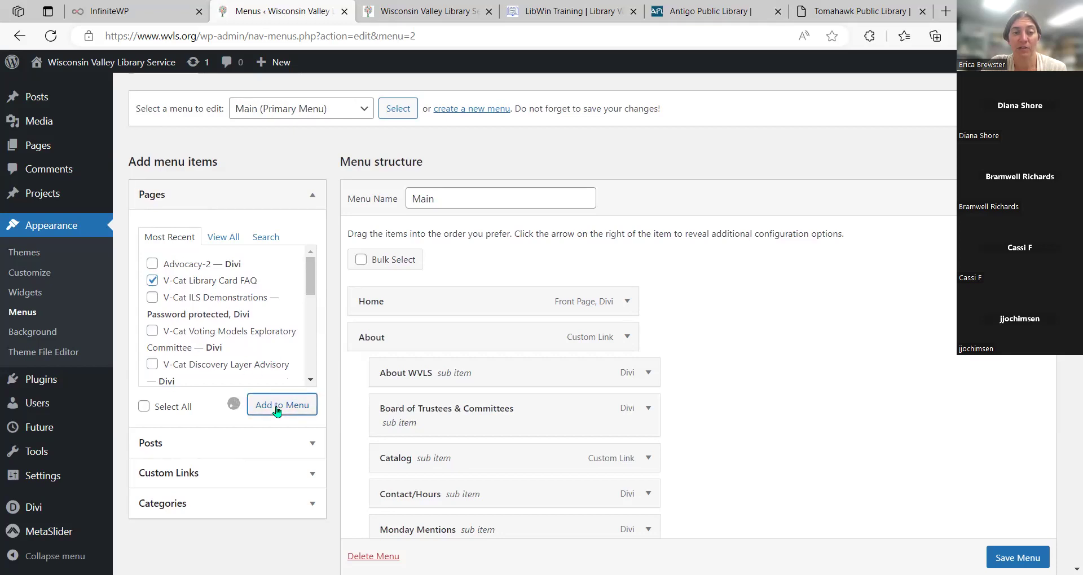
scroll(789, 347, "down", 15)
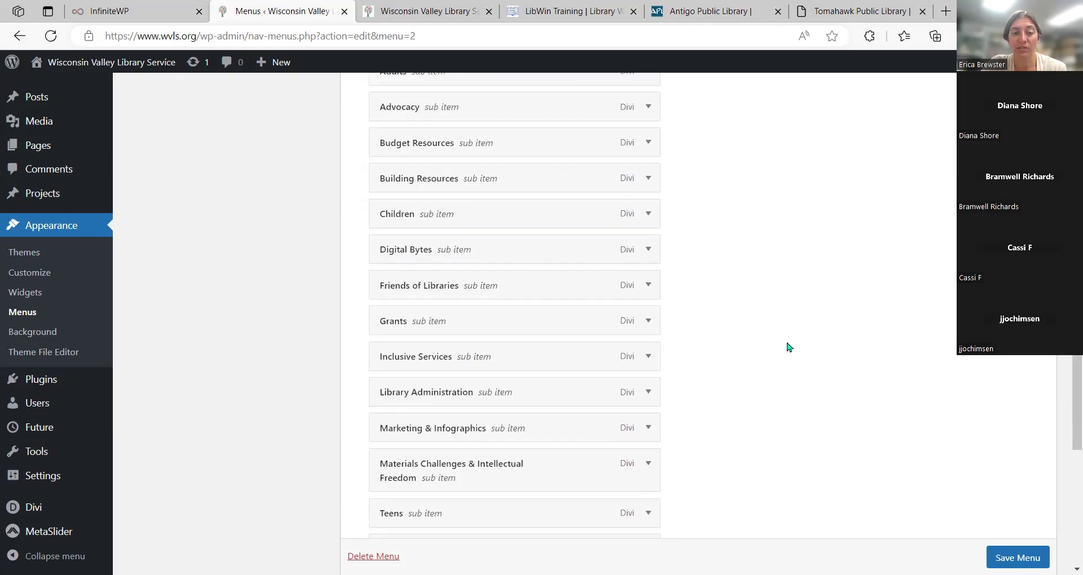
scroll(789, 346, "down", 5)
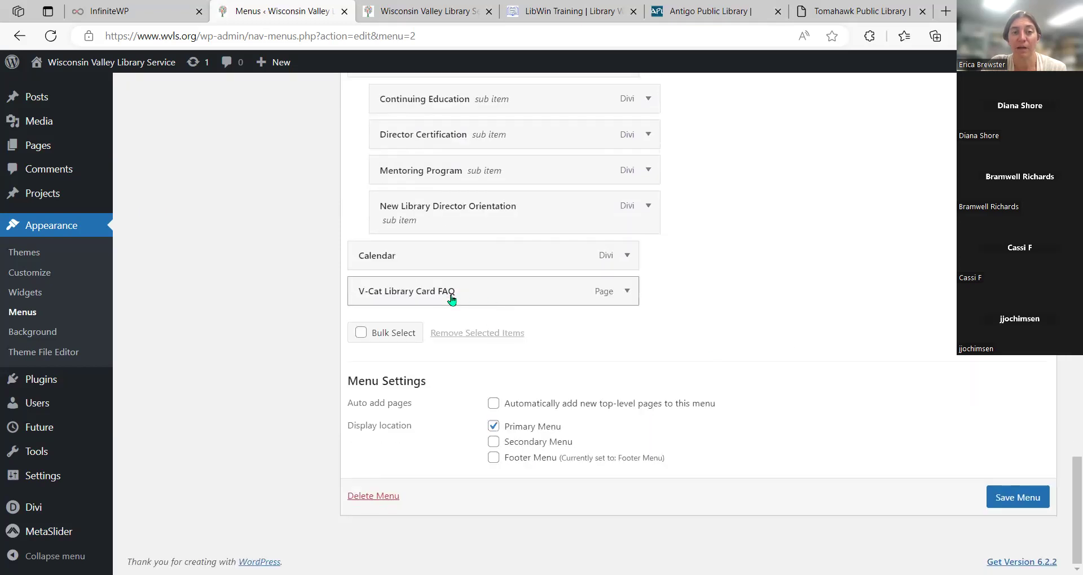
left_click(1018, 500)
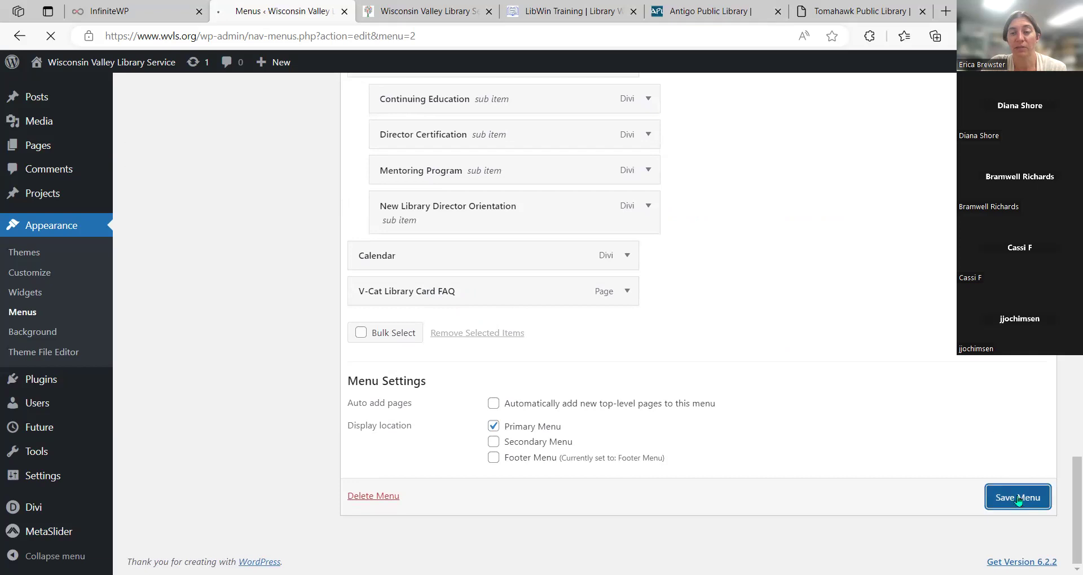
Reload the live WVLS home page and check the navigation for the V-Cat Library Card FAQ item.
left_click(433, 9)
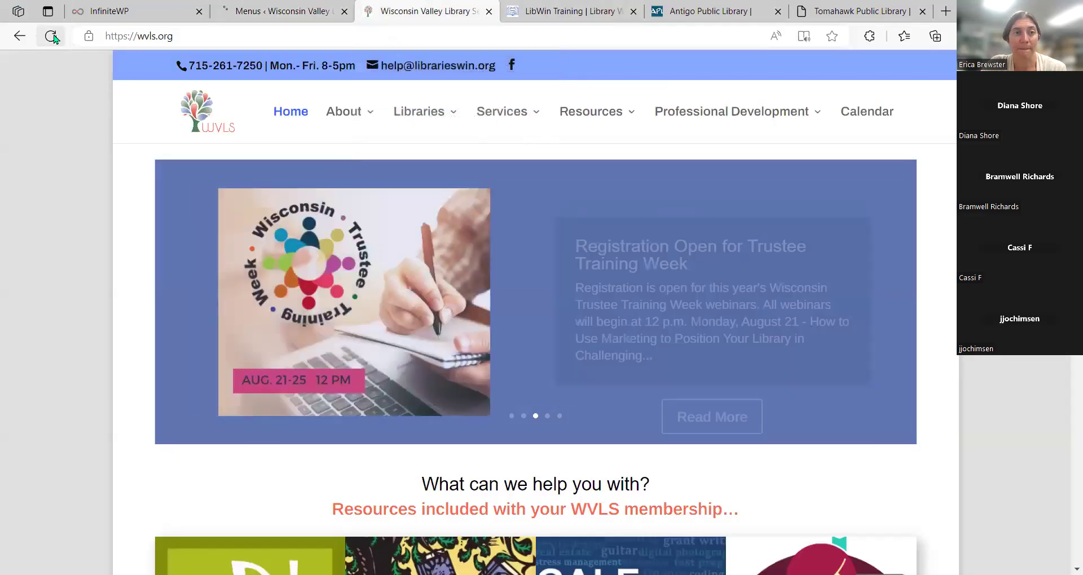
left_click(52, 36)
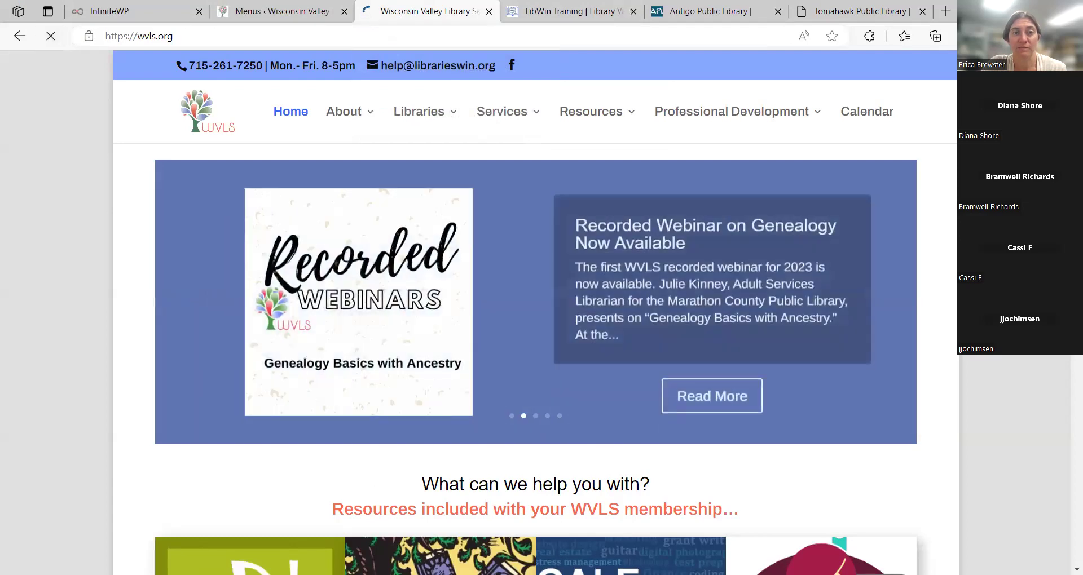
left_click(51, 37)
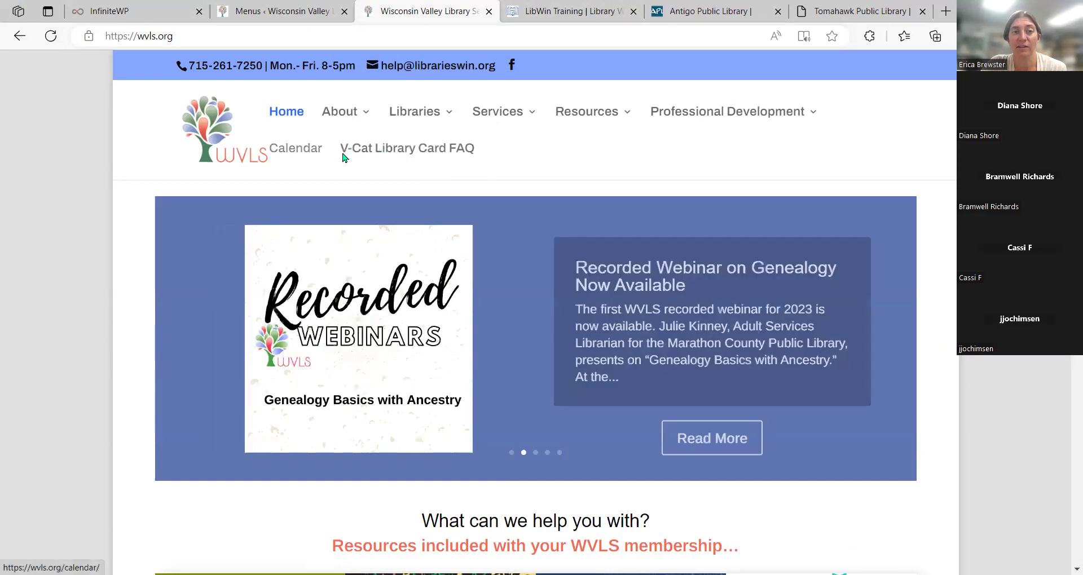
In the Main menu editor, nest V-Cat Library Card FAQ under Resources, between Inclusive Services and Library Administration.
left_click(282, 11)
scroll(819, 430, "down", 2)
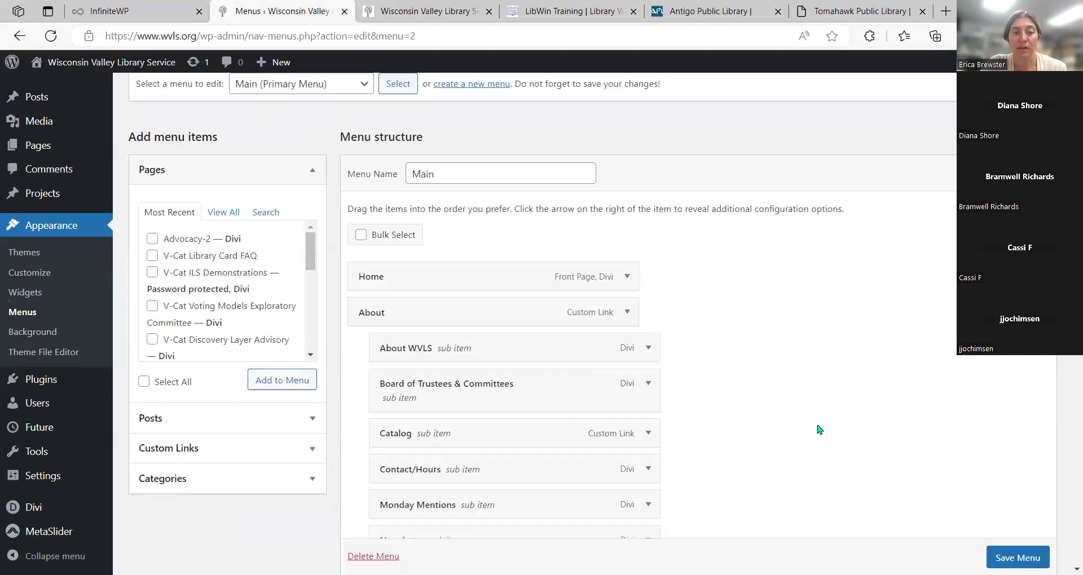
scroll(820, 430, "down", 20)
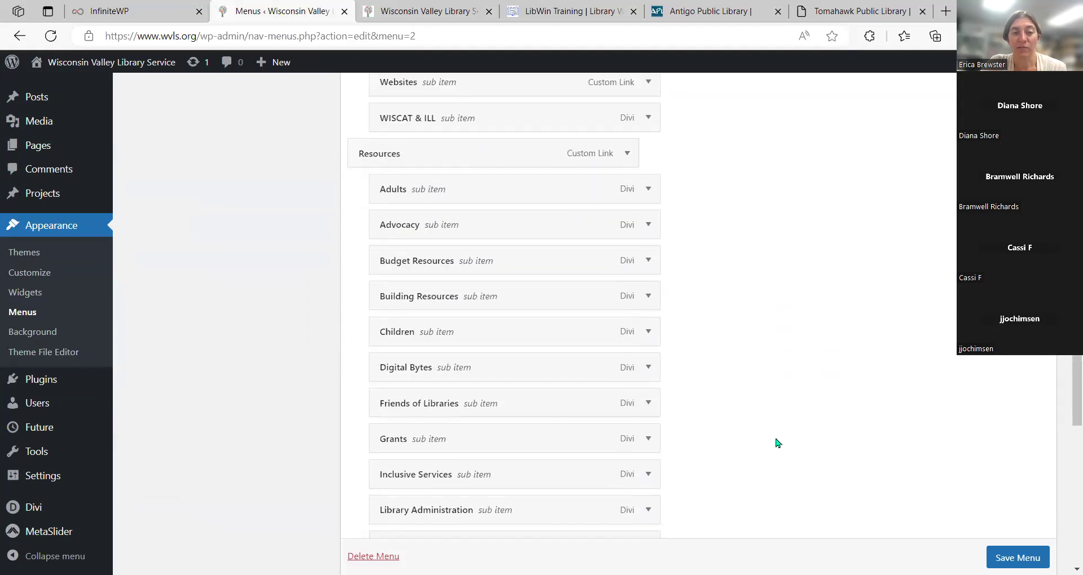
scroll(778, 443, "down", 10)
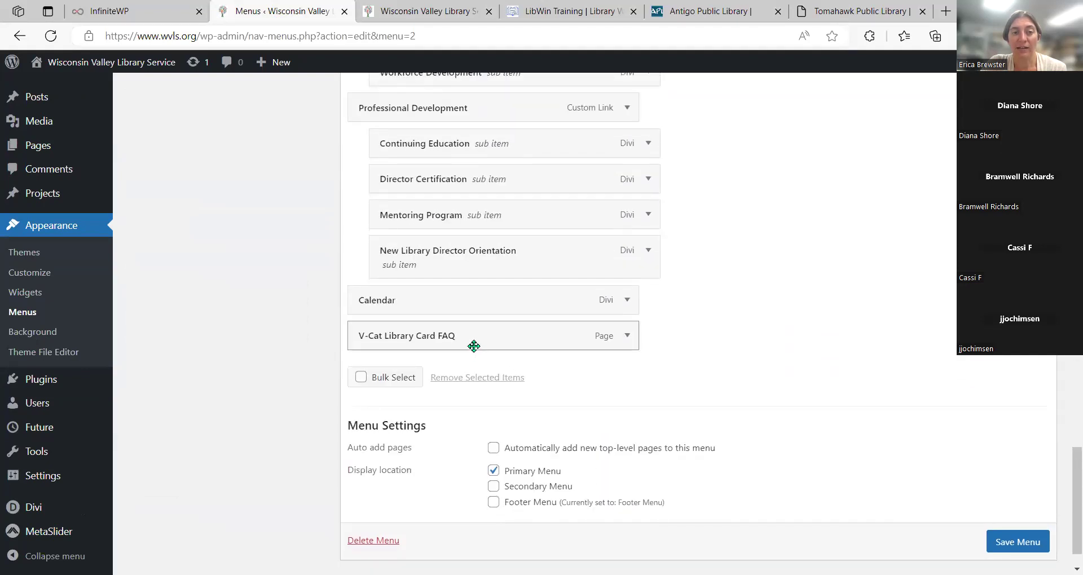
left_click_drag(472, 342, 487, 126)
scroll(786, 338, "up", 4)
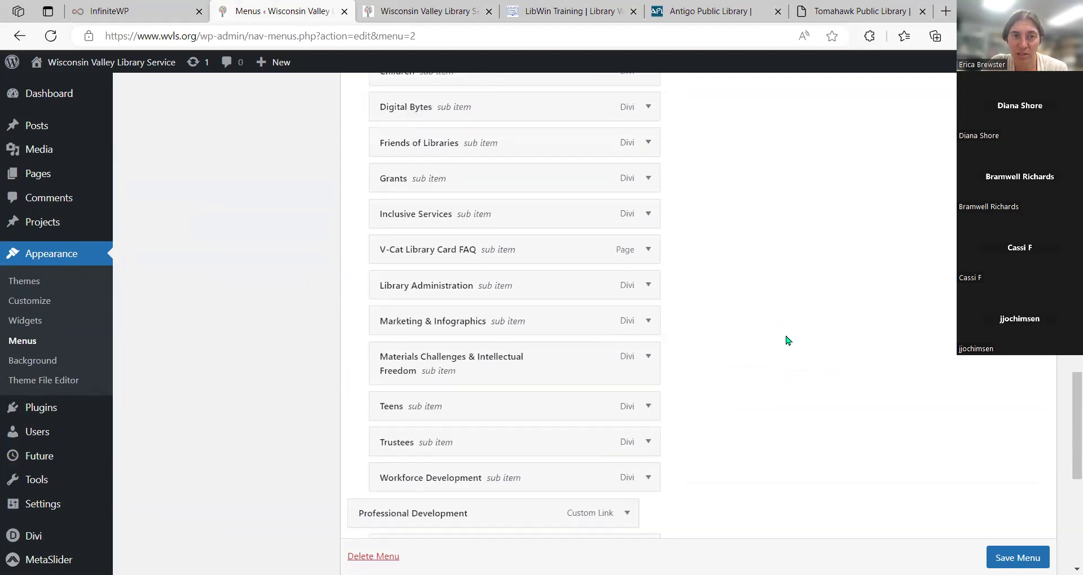
Move V-Cat Library Card FAQ up to be the first sub item under Resources and save the Main menu.
left_click_drag(500, 357, 499, 112)
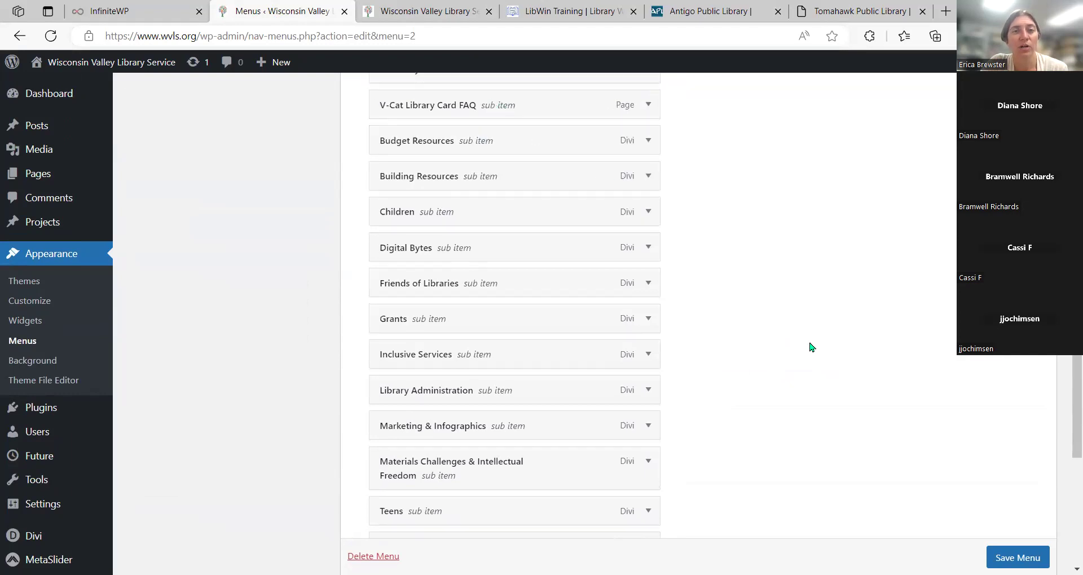
scroll(810, 349, "up", 4)
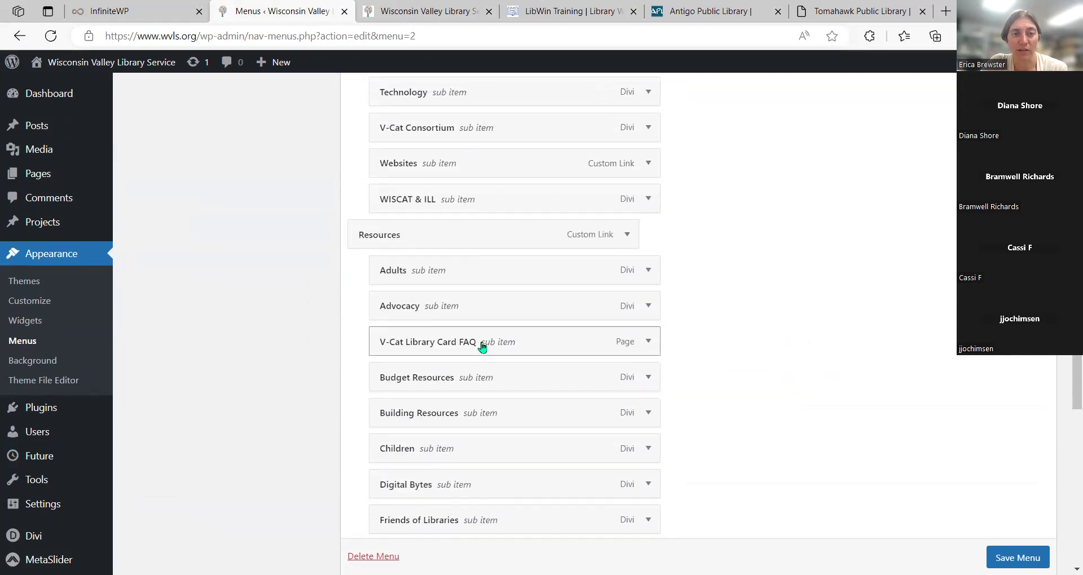
left_click_drag(482, 346, 374, 243)
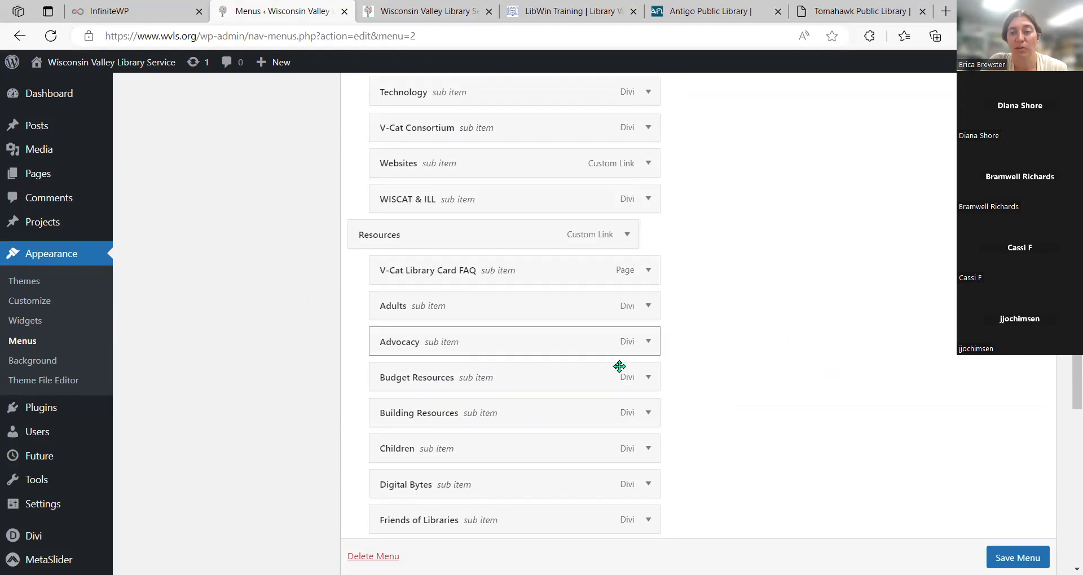
left_click(1036, 552)
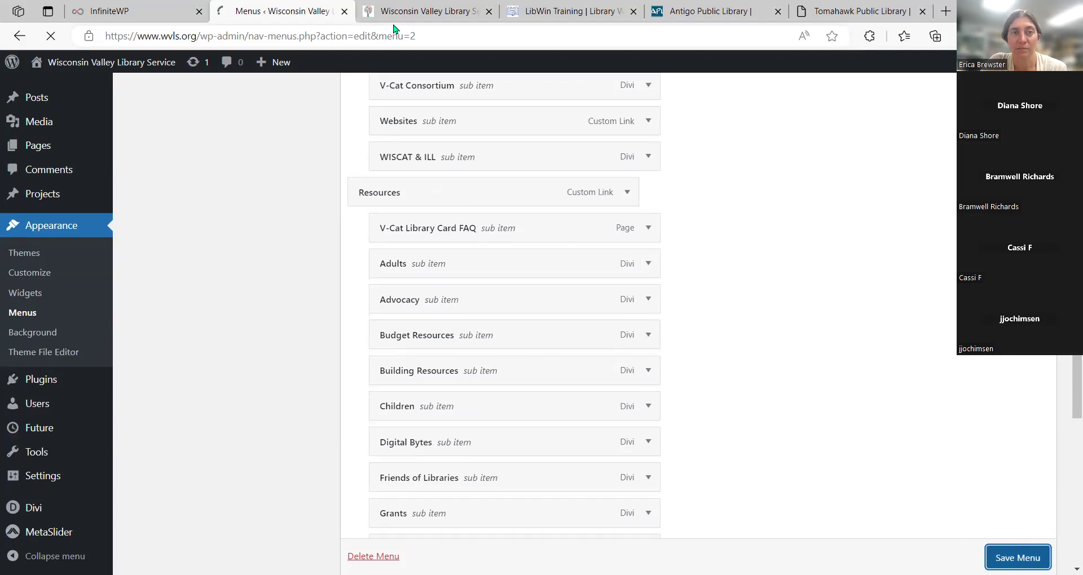
Reload the live WVLS home page and check the Resources submenu for the V-Cat Library Card FAQ item.
mouse_move(398, 12)
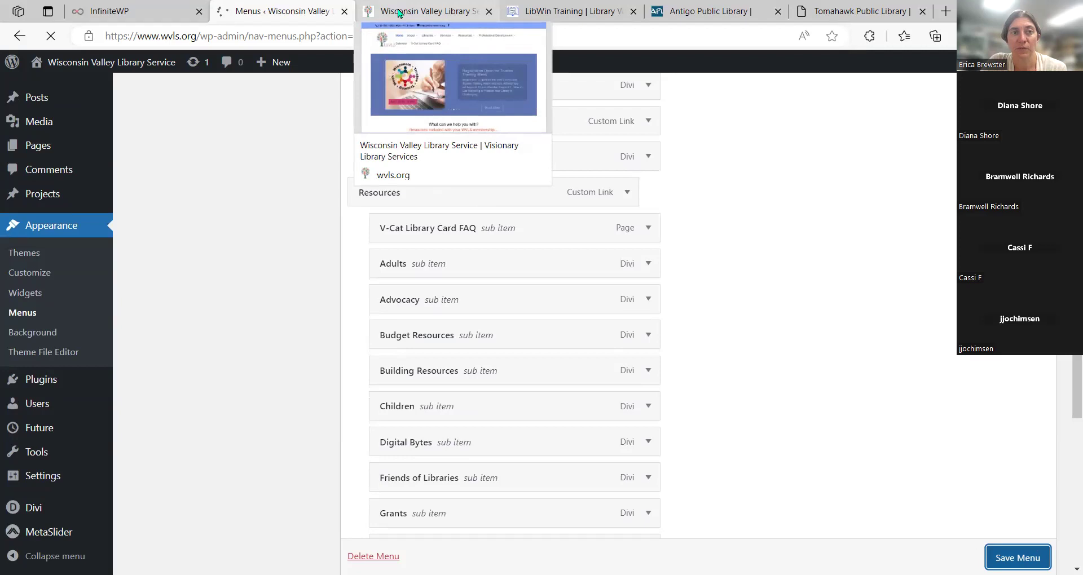
left_click(399, 13)
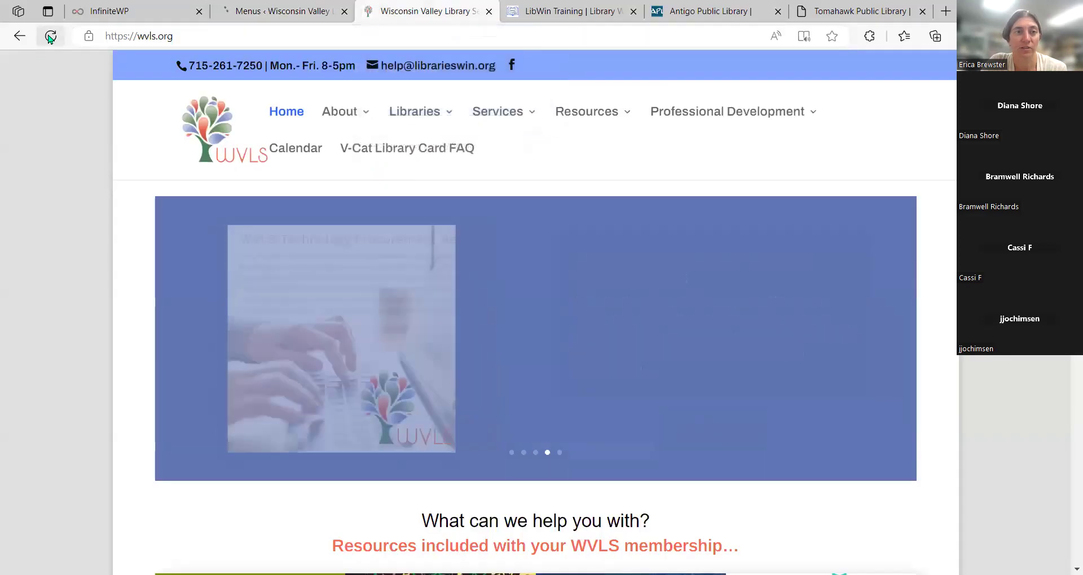
left_click(50, 38)
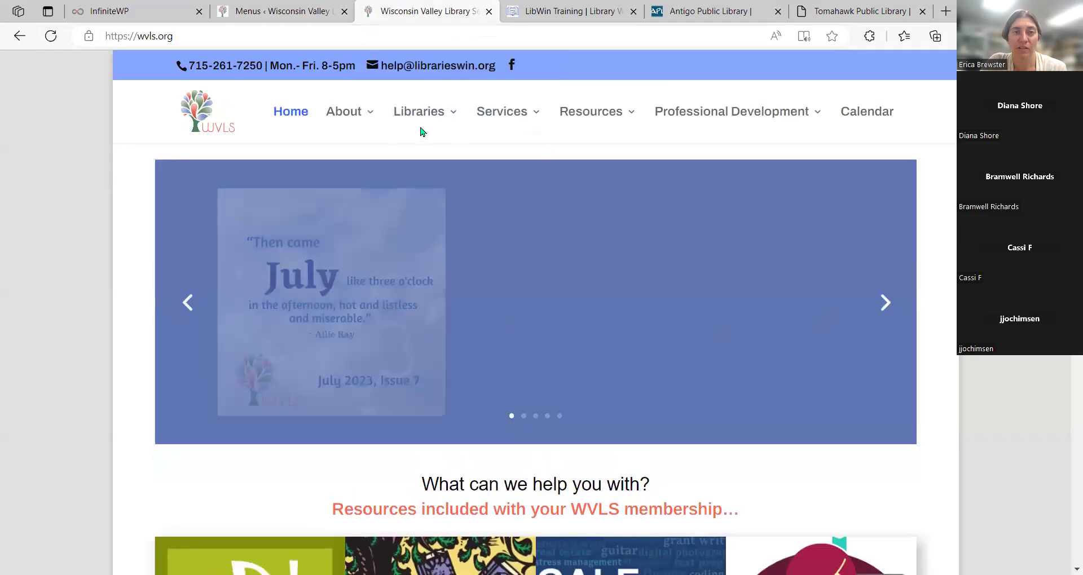
mouse_move(361, 139)
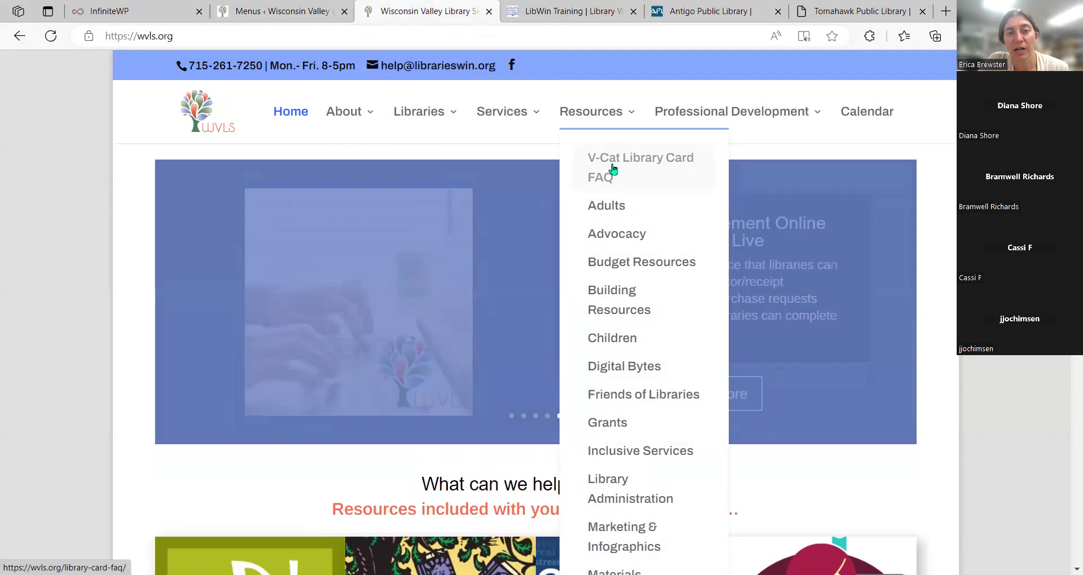
Remove the V-Cat Library Card FAQ sub item from under Resources in the Main menu and save the menu.
left_click(255, 6)
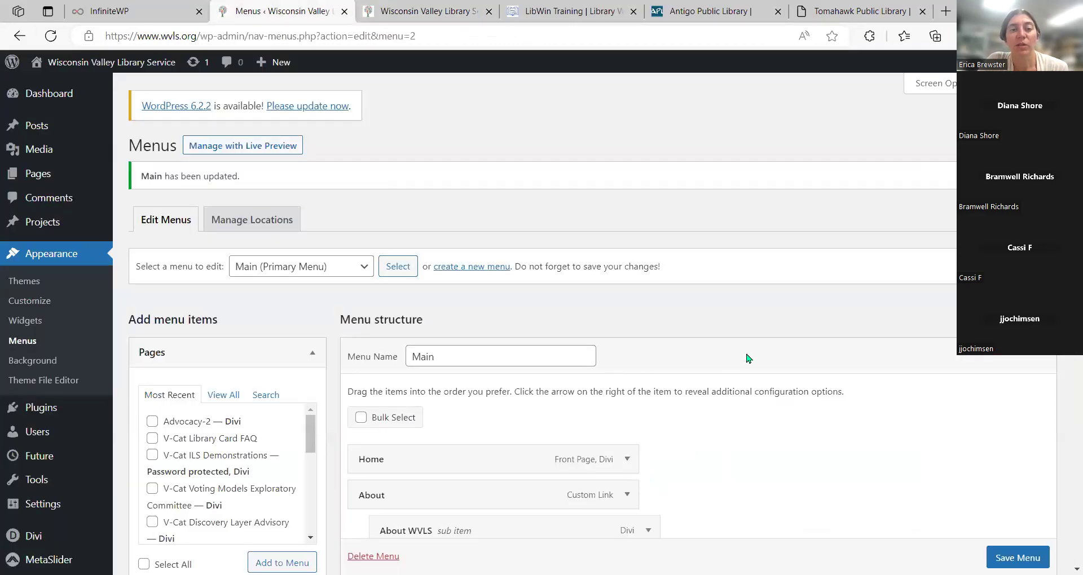
scroll(750, 359, "down", 6)
scroll(750, 359, "down", 7)
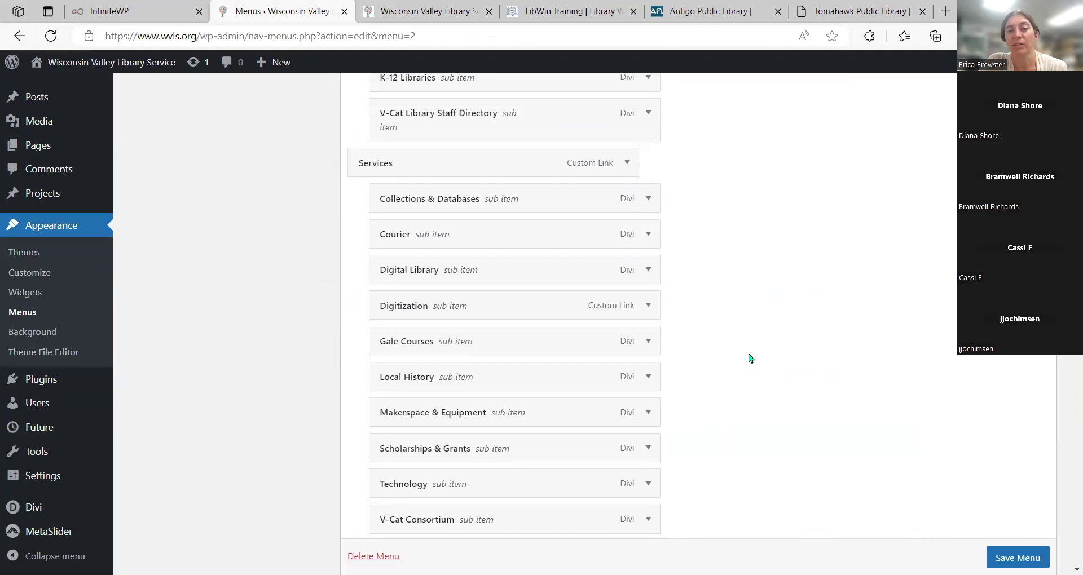
scroll(750, 359, "down", 2)
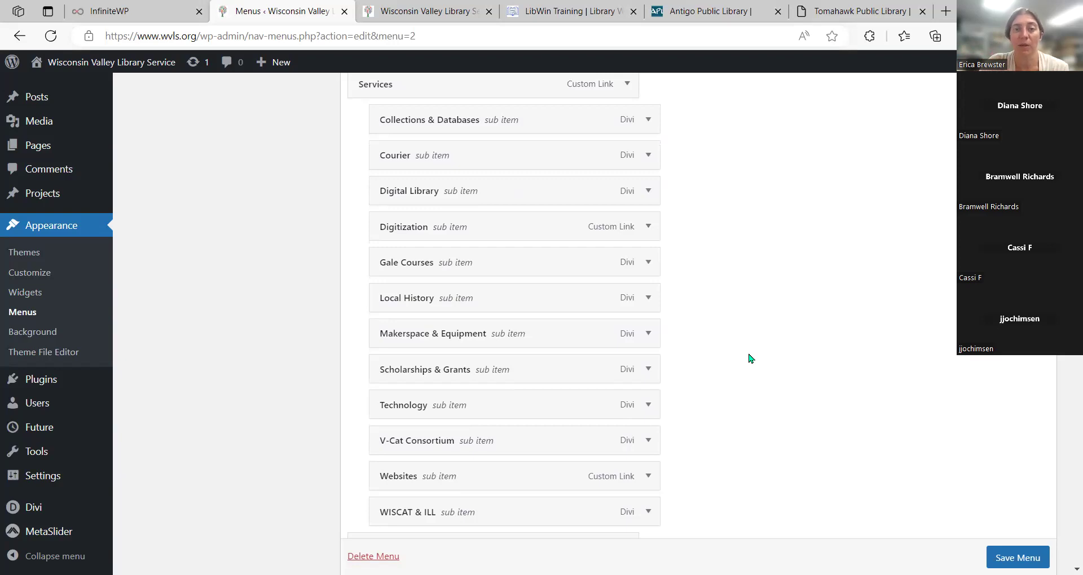
scroll(718, 348, "down", 4)
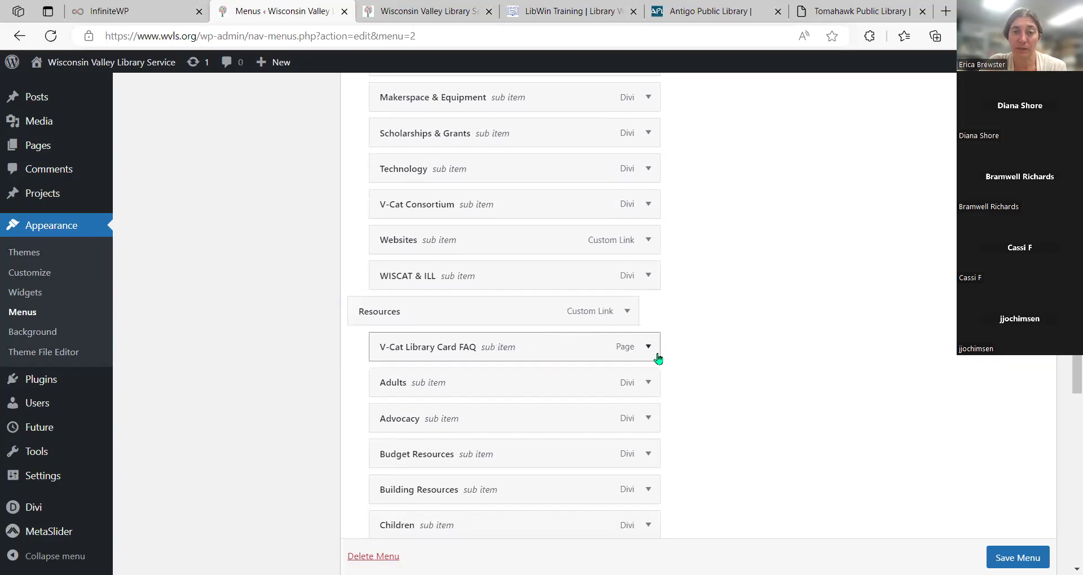
scroll(750, 316, "down", 1)
left_click(647, 268)
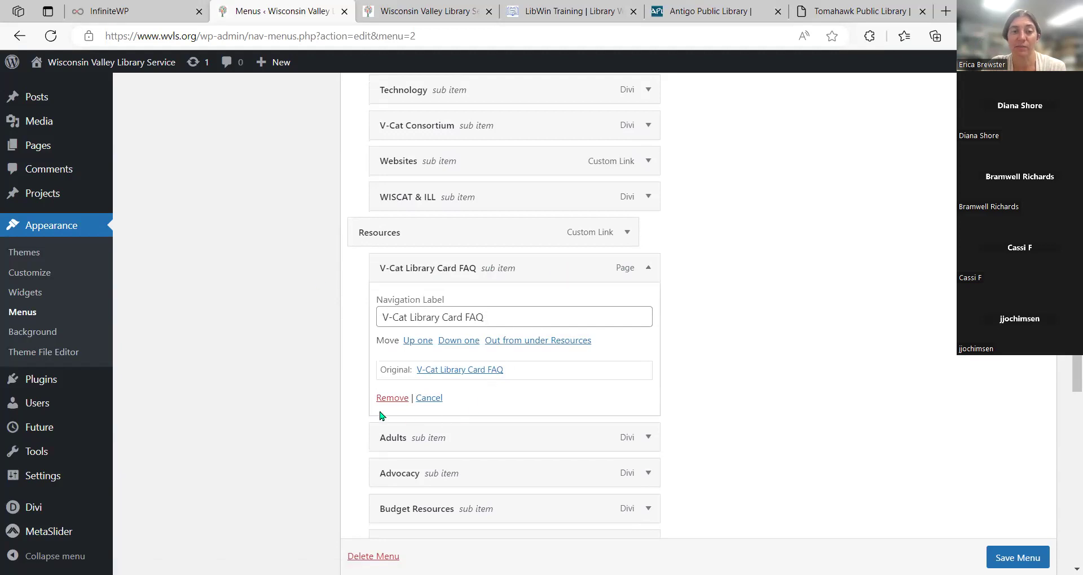
left_click(392, 399)
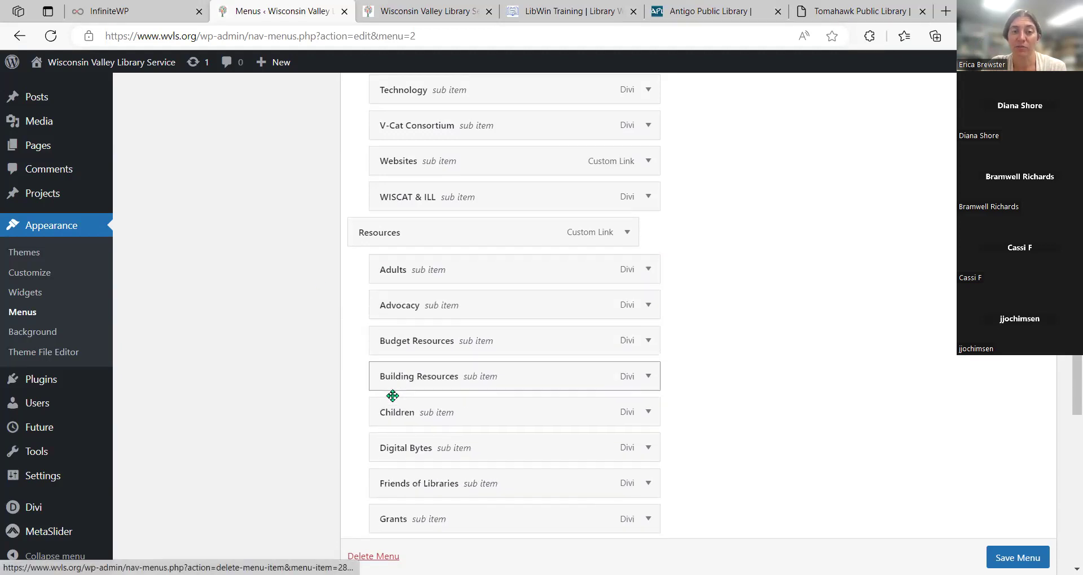
left_click(1019, 550)
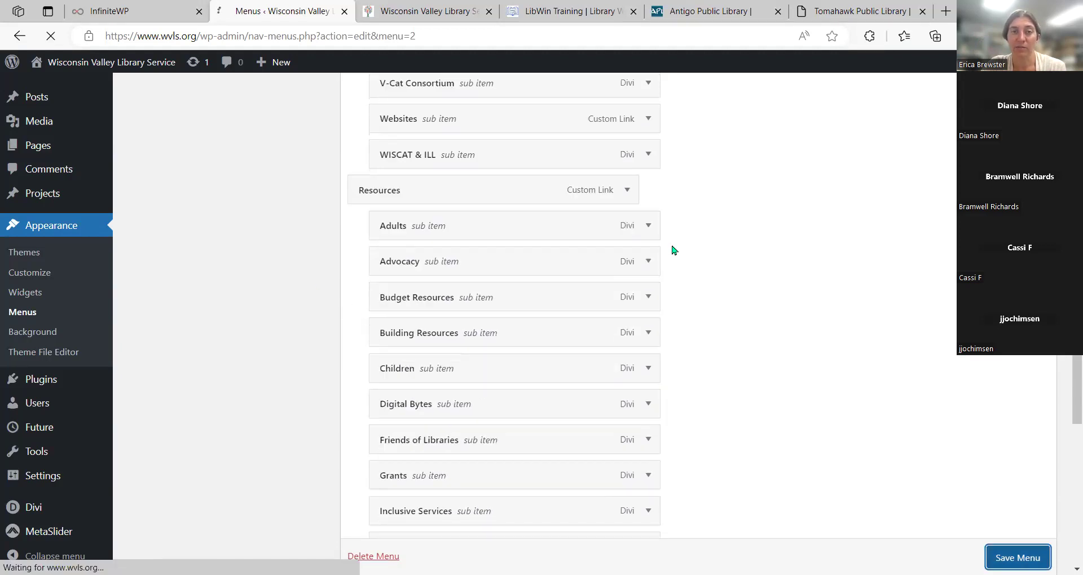
Reload the live WVLS home page and check the Resources submenu after removing the V-Cat Library Card FAQ item.
left_click(443, 17)
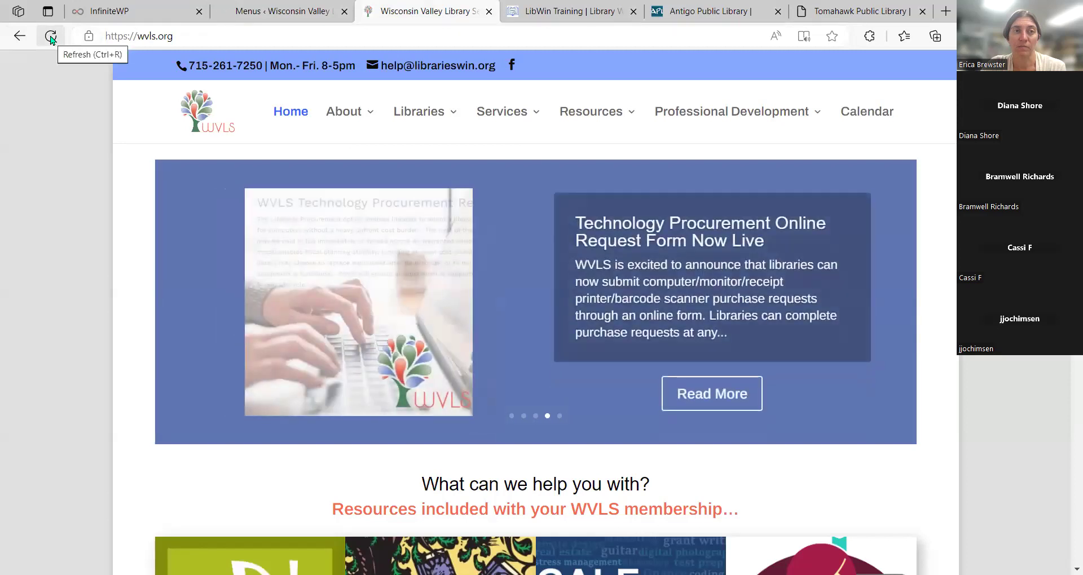
left_click(51, 37)
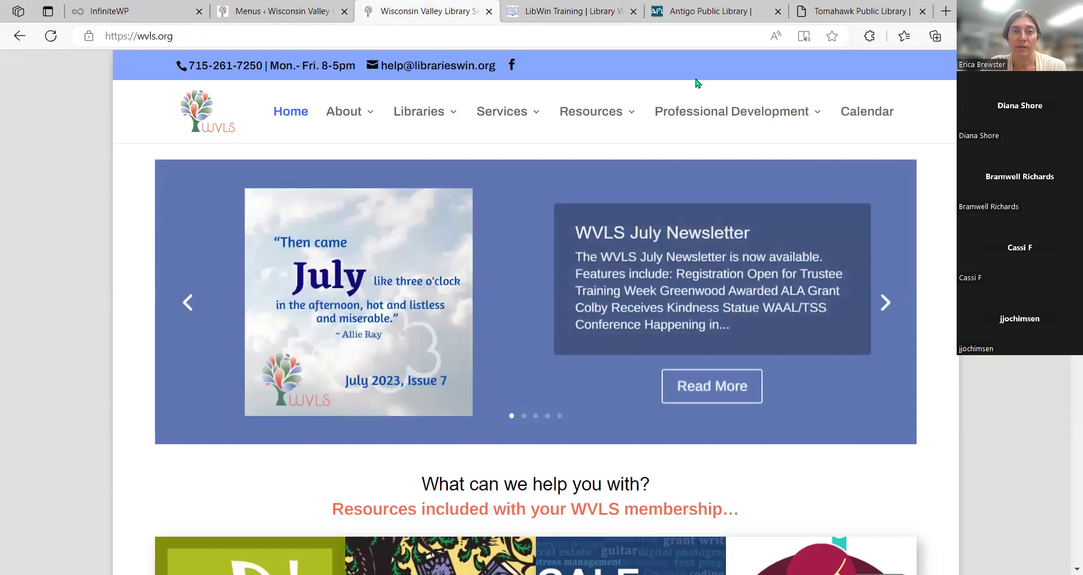
mouse_move(624, 123)
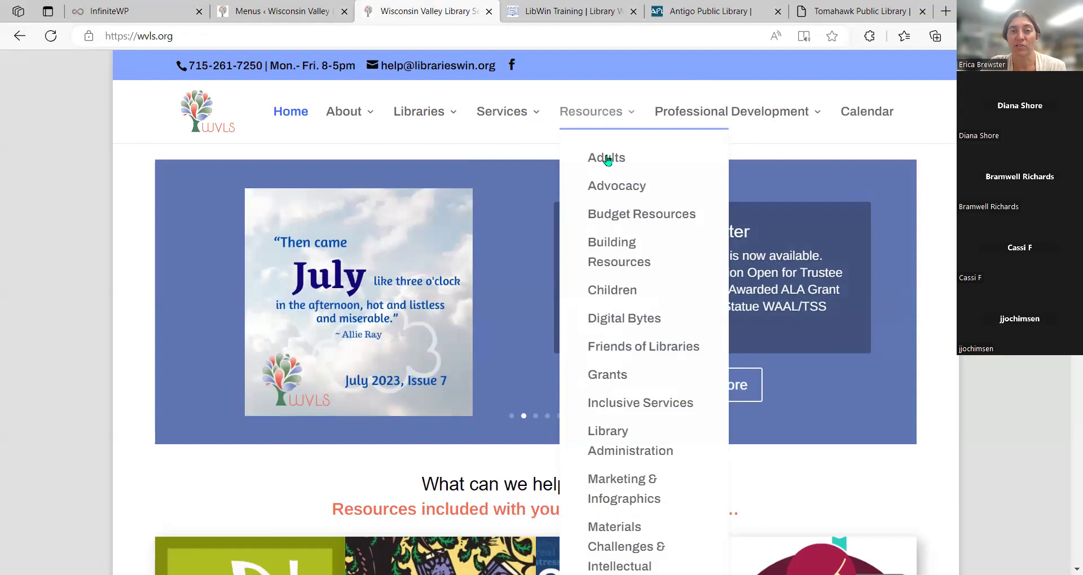
Back in the WordPress menu editor, load the Footer Menu for editing and bring up its menu structure.
left_click(243, 11)
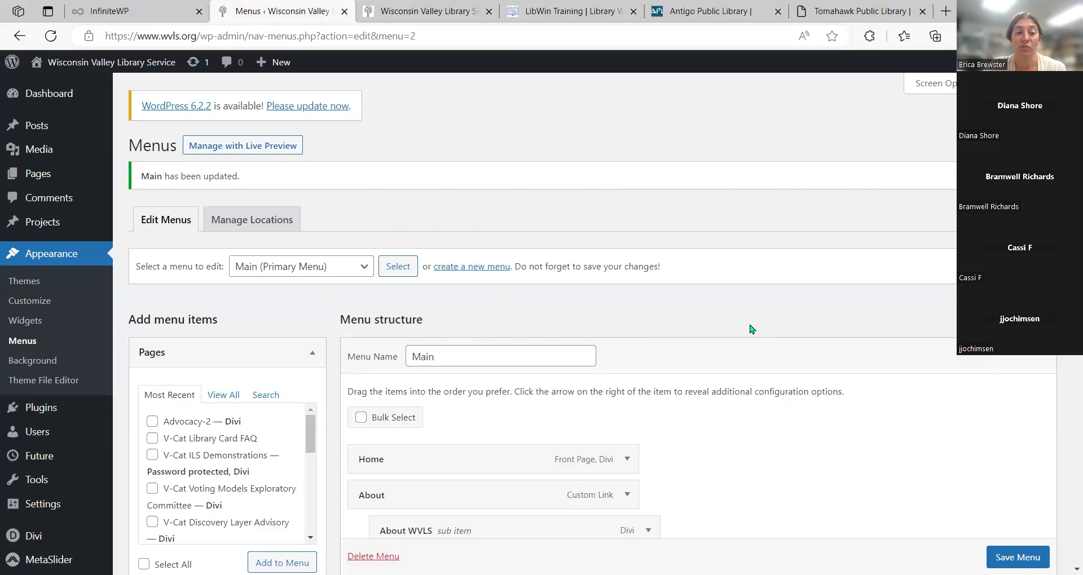
scroll(752, 330, "down", 1)
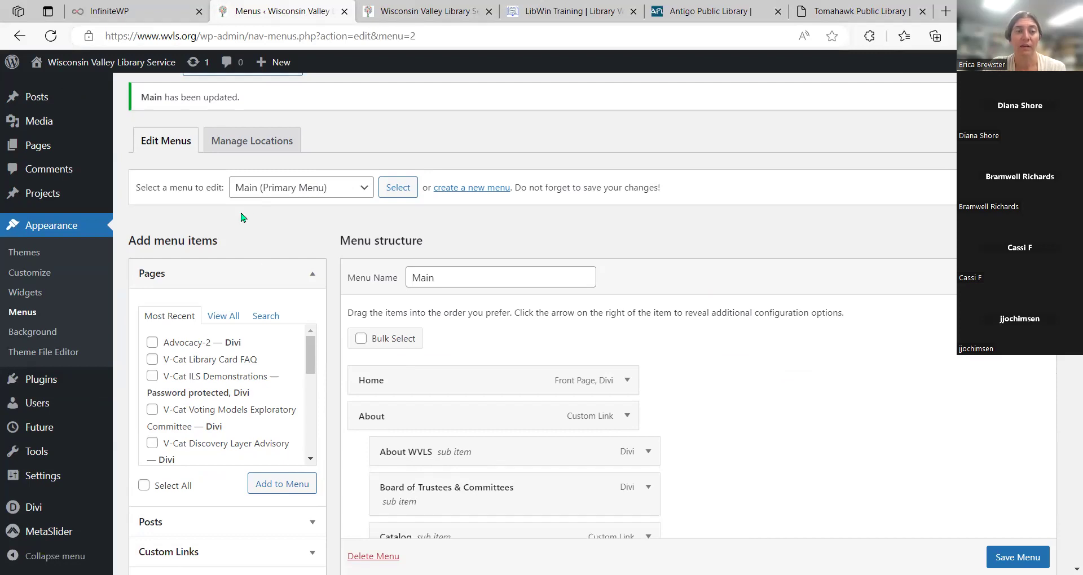
left_click(364, 189)
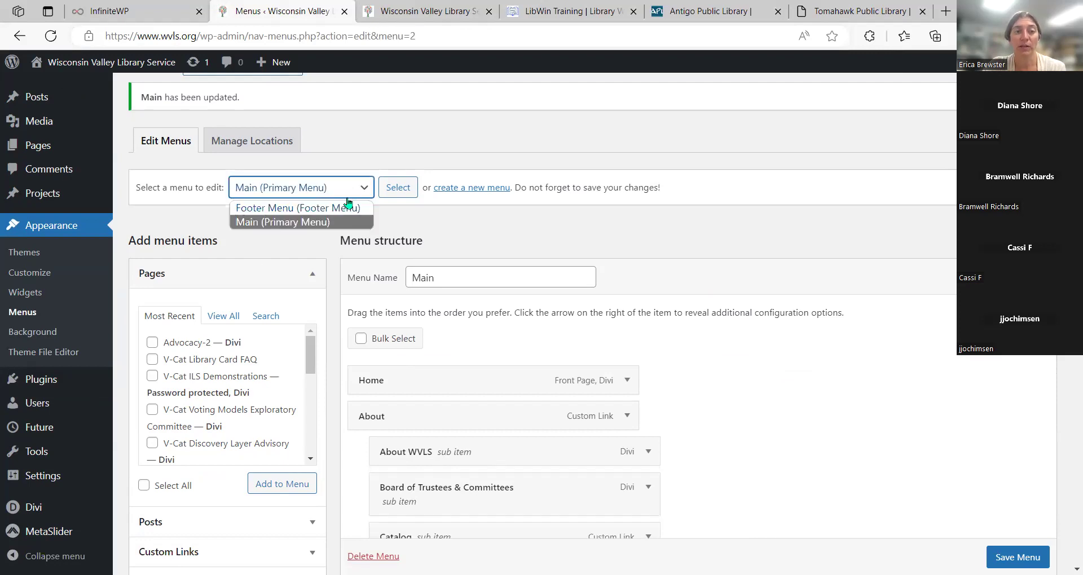
left_click(343, 209)
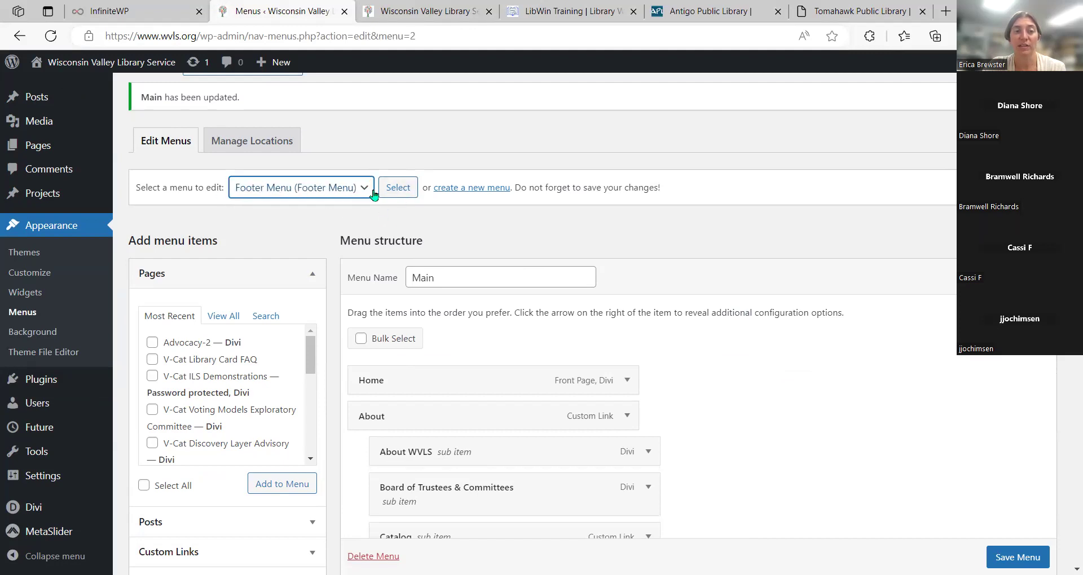
left_click(398, 191)
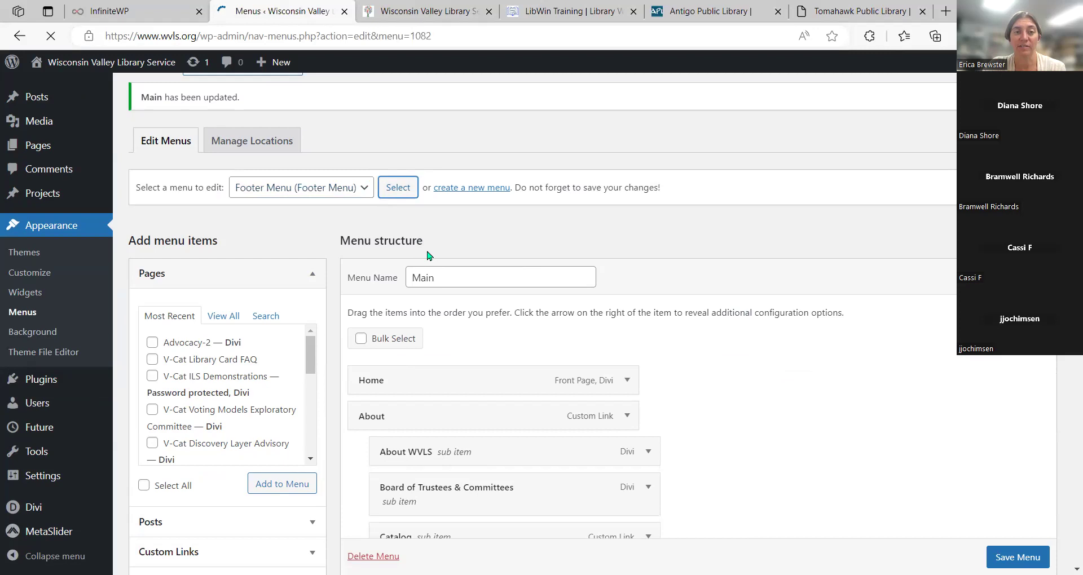
scroll(431, 251, "down", 7)
scroll(432, 247, "up", 3)
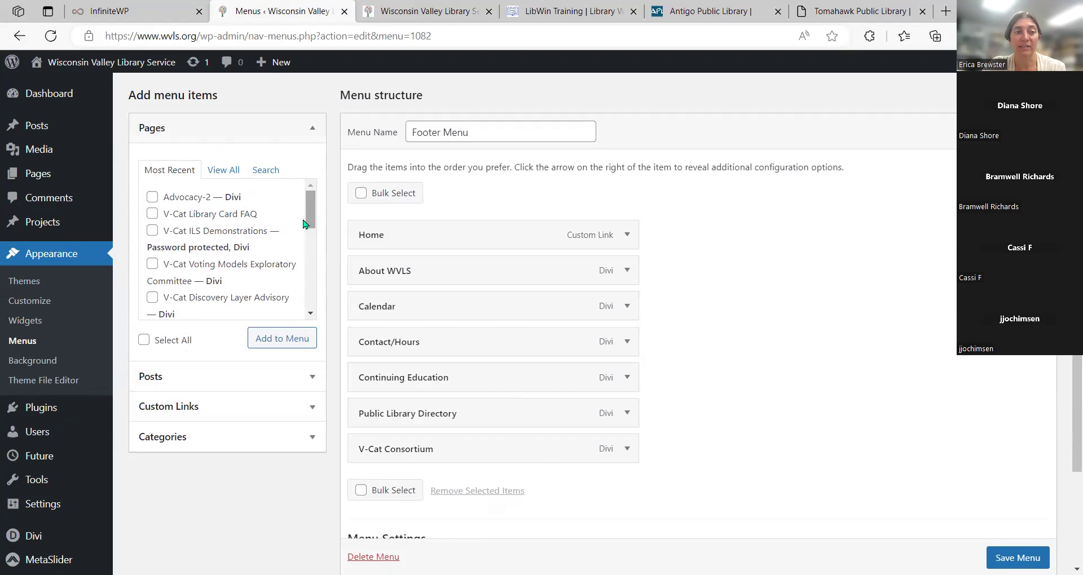
Add the V-Cat Library Card FAQ page to the Footer Menu and save the menu.
left_click(282, 340)
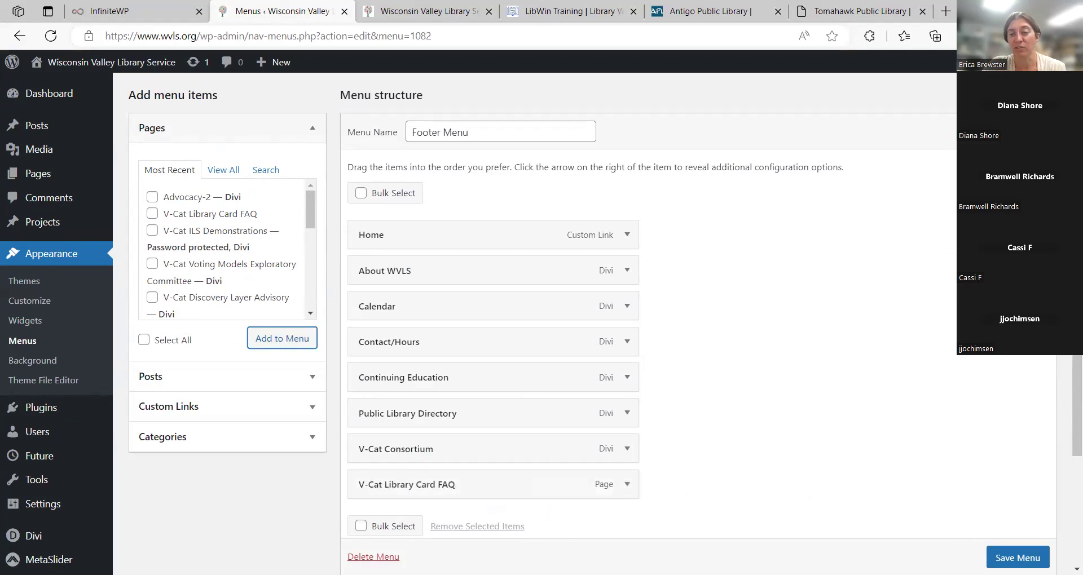
left_click(1018, 558)
scroll(1018, 558, "down", 1)
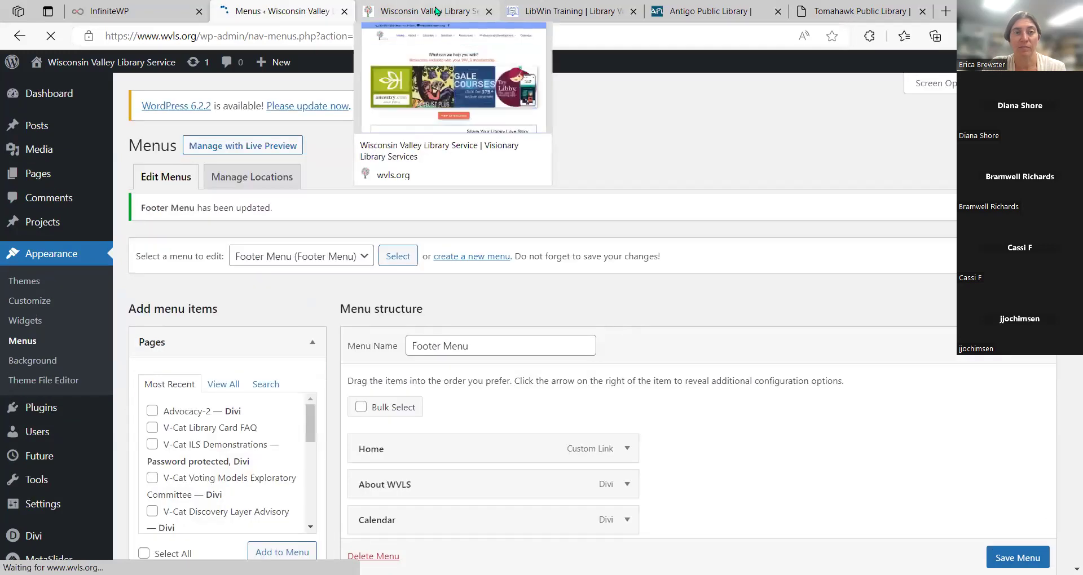
Reload the live WVLS home page and check its footer navigation for the V-Cat Library Card FAQ item.
left_click(436, 11)
left_click(47, 36)
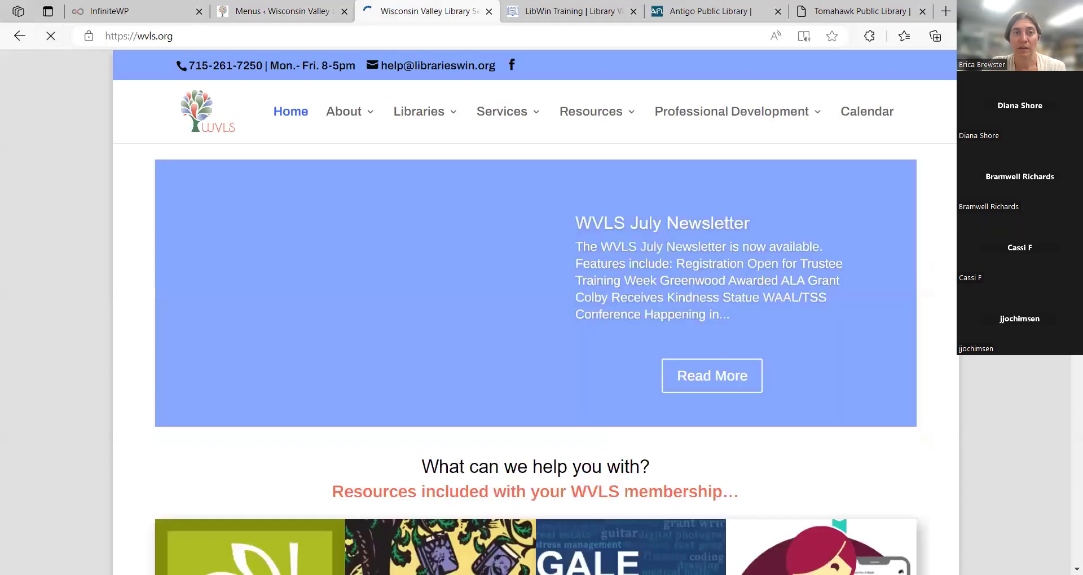
scroll(536, 310, "down", 20)
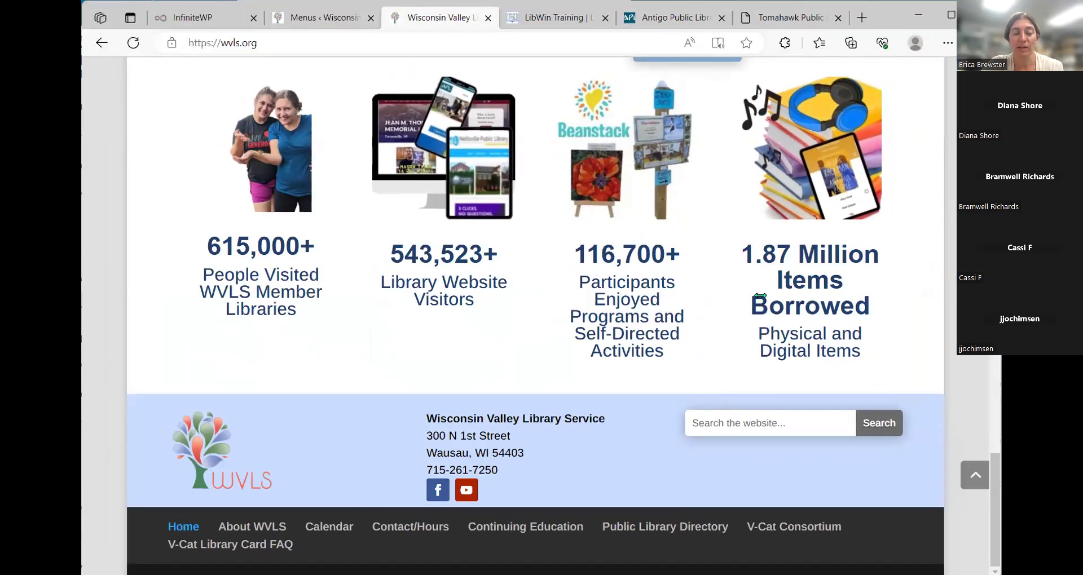
Narrow the browser window to examine how the footer navigation wraps, restore it to full size and return to the page header.
left_click_drag(1001, 296, 761, 296)
scroll(612, 317, "down", 20)
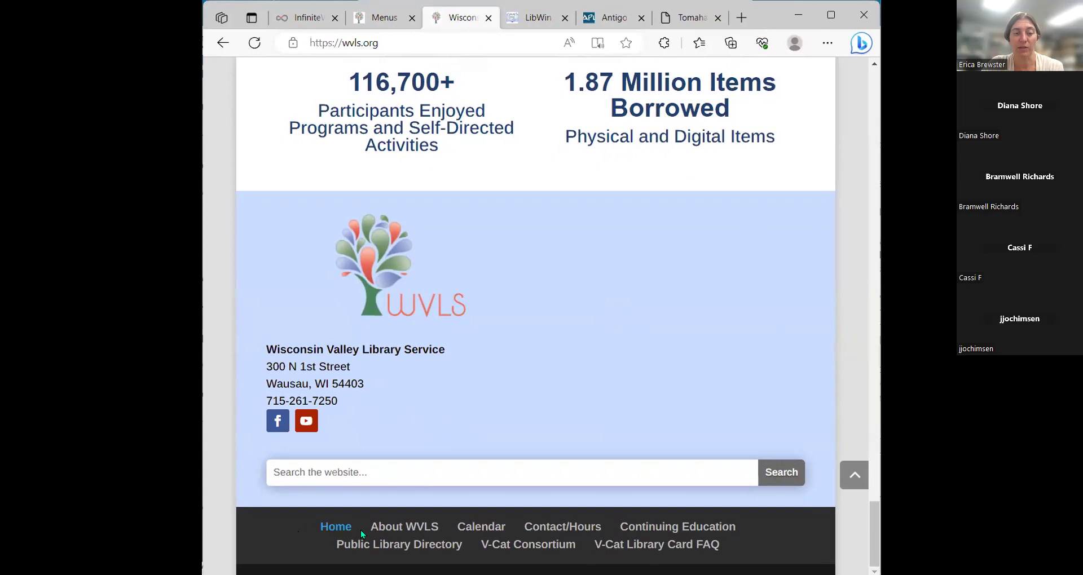
left_click(829, 17)
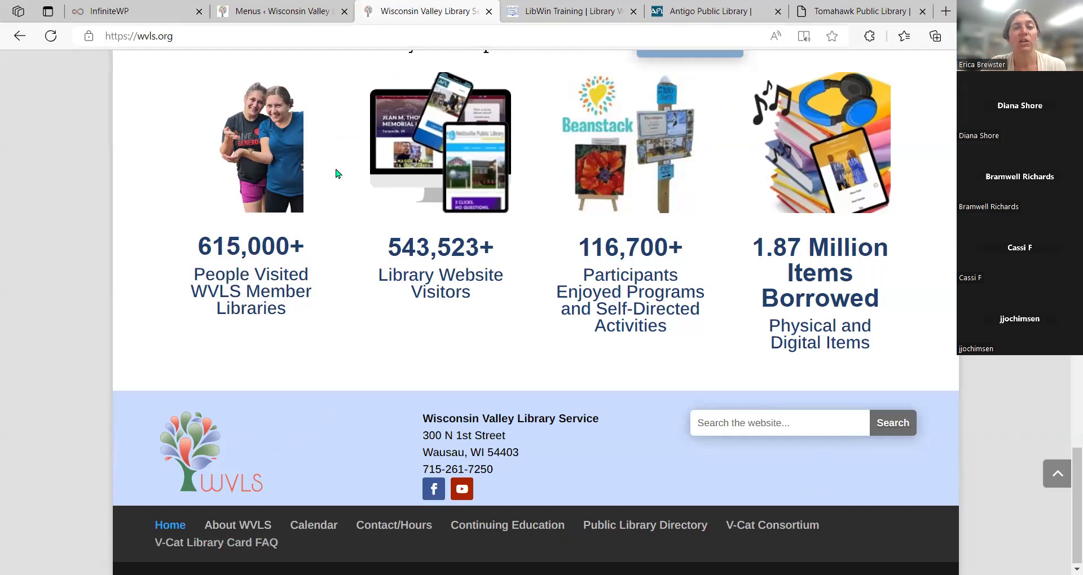
scroll(336, 173, "up", 10)
scroll(336, 172, "up", 10)
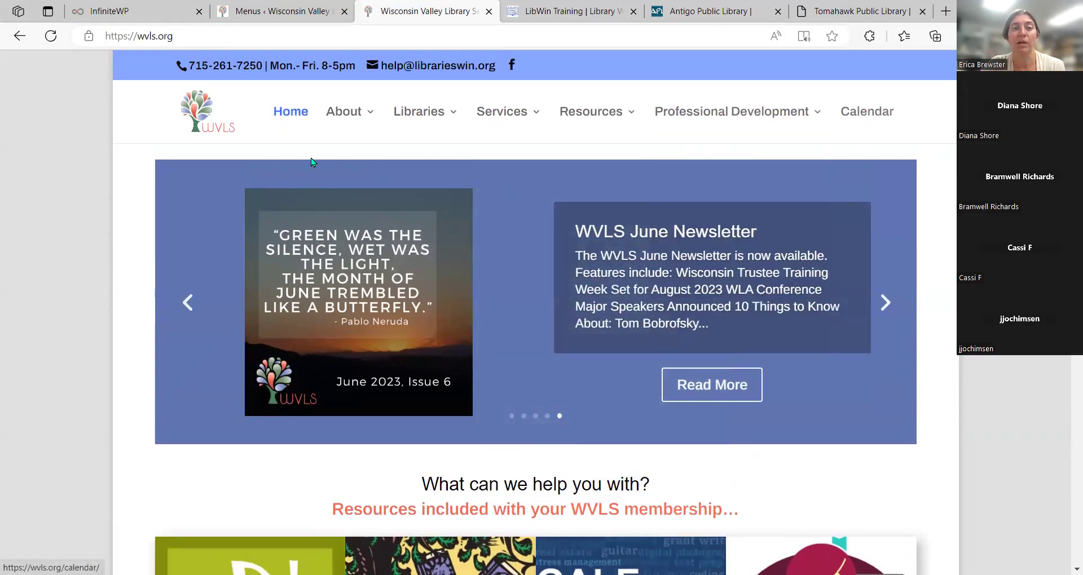
Back in the WordPress menu editor, remove the V-Cat Library Card FAQ item from the Footer Menu and save the menu.
mouse_move(776, 117)
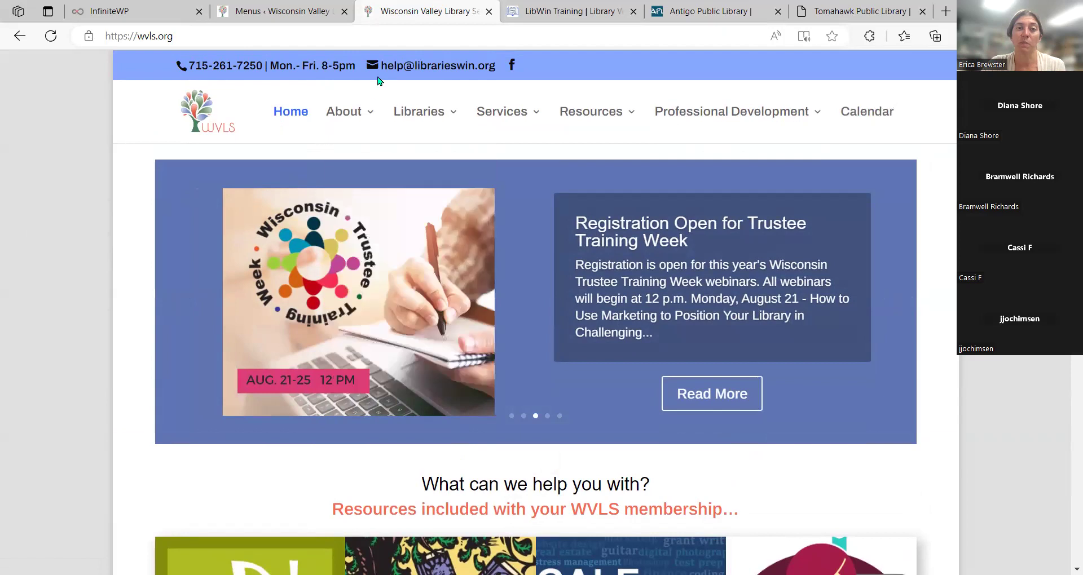
mouse_move(383, 145)
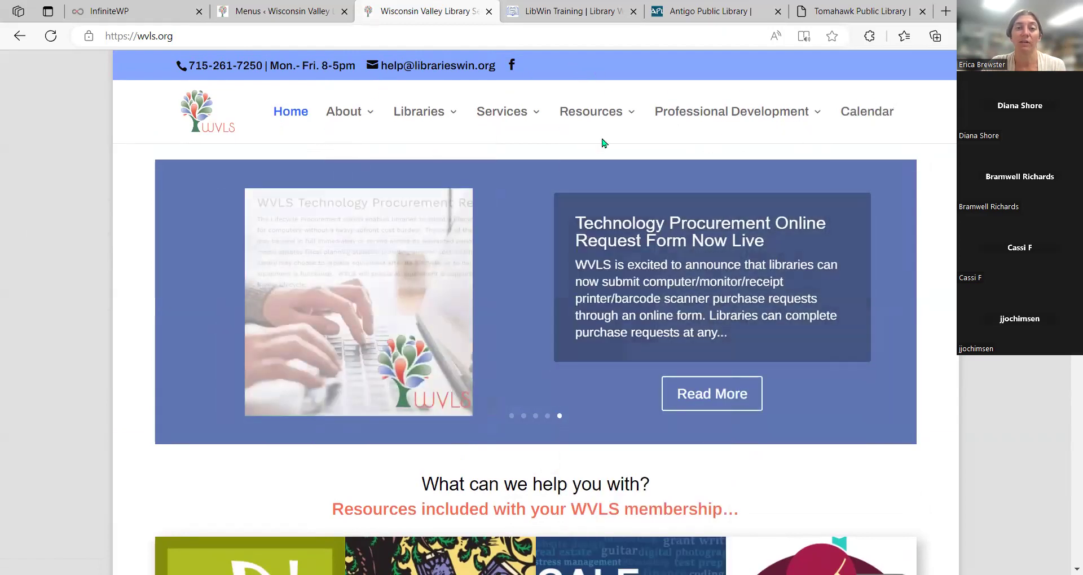
left_click(306, 9)
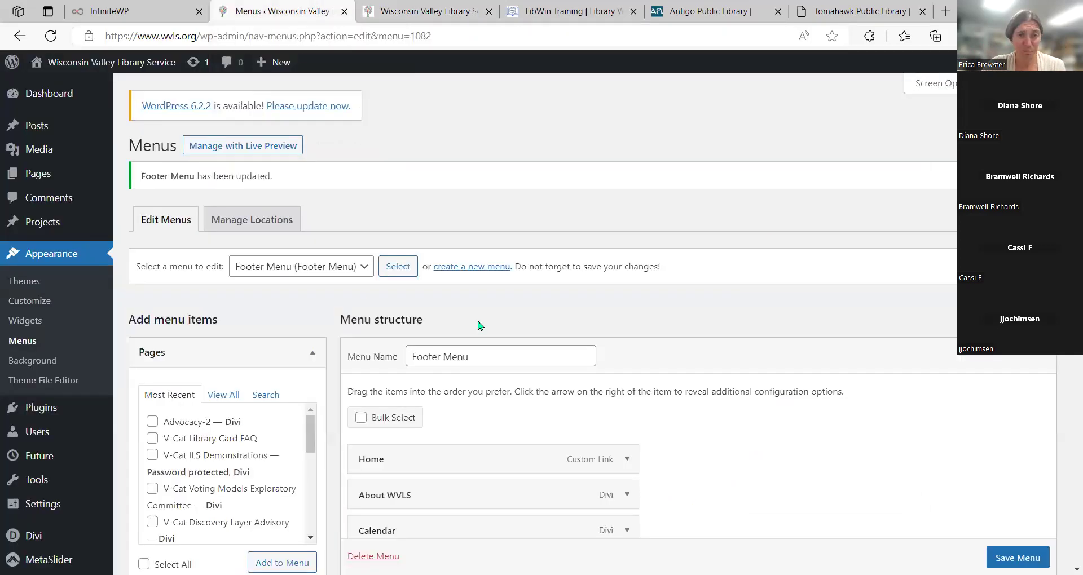
scroll(479, 326, "down", 7)
left_click(628, 375)
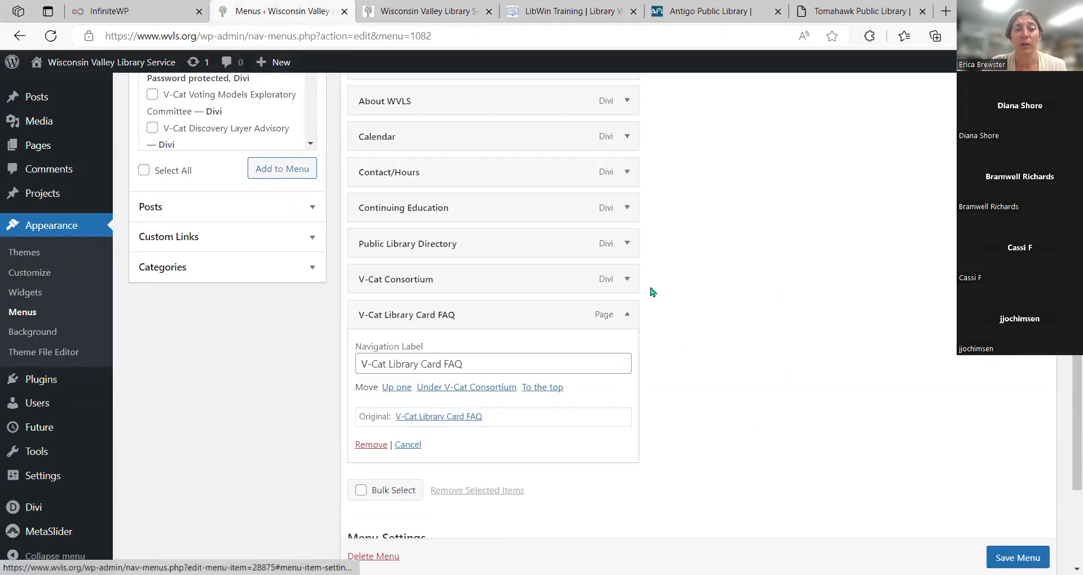
left_click(371, 444)
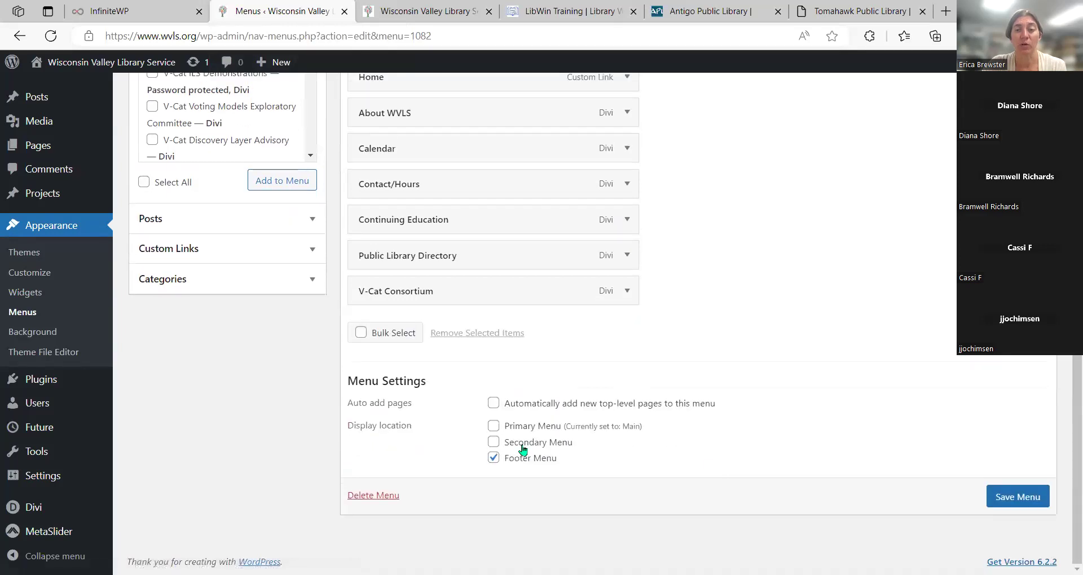
left_click(998, 505)
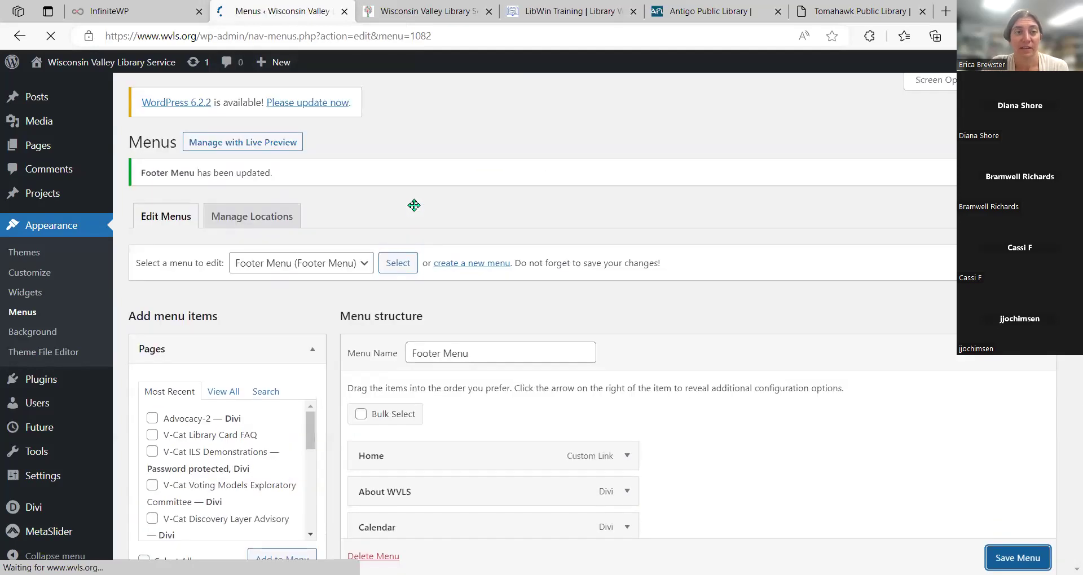
Reload the live WVLS home page and check that its footer navigation reflects the removal of V-Cat Library Card FAQ.
left_click(456, 7)
left_click(319, 6)
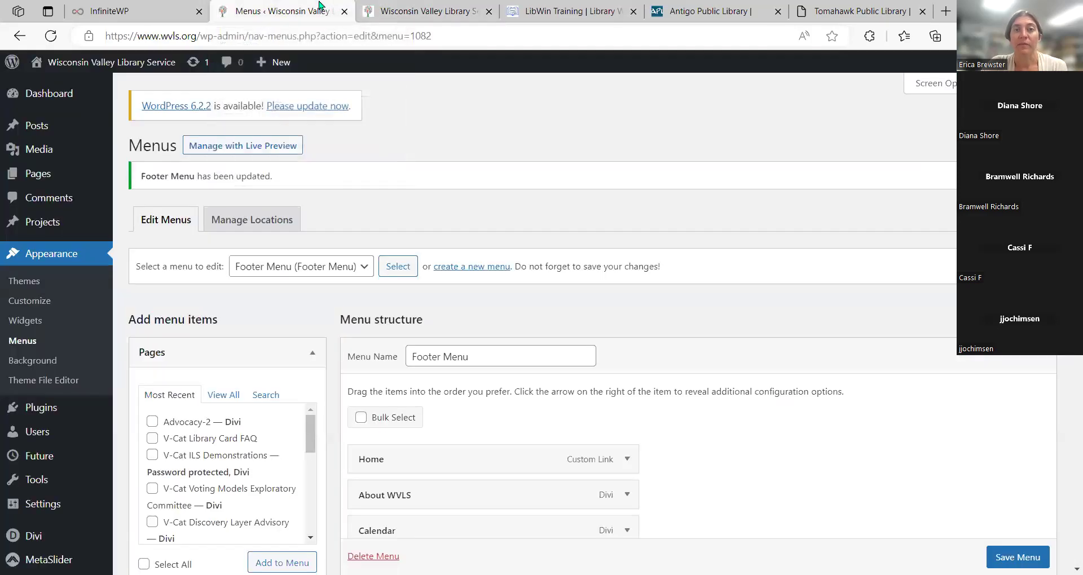
left_click(429, 11)
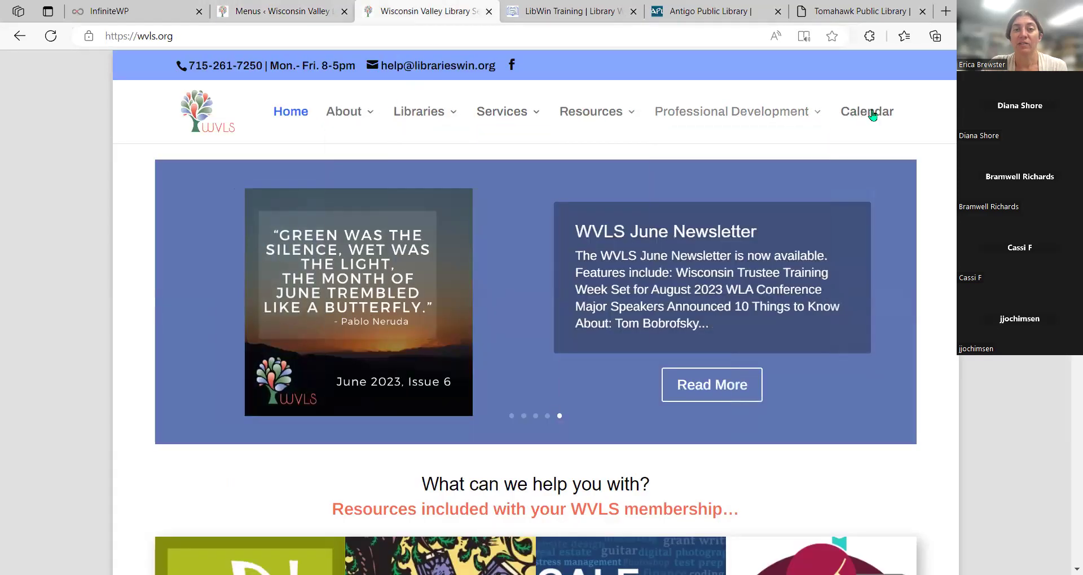
scroll(677, 147, "down", 20)
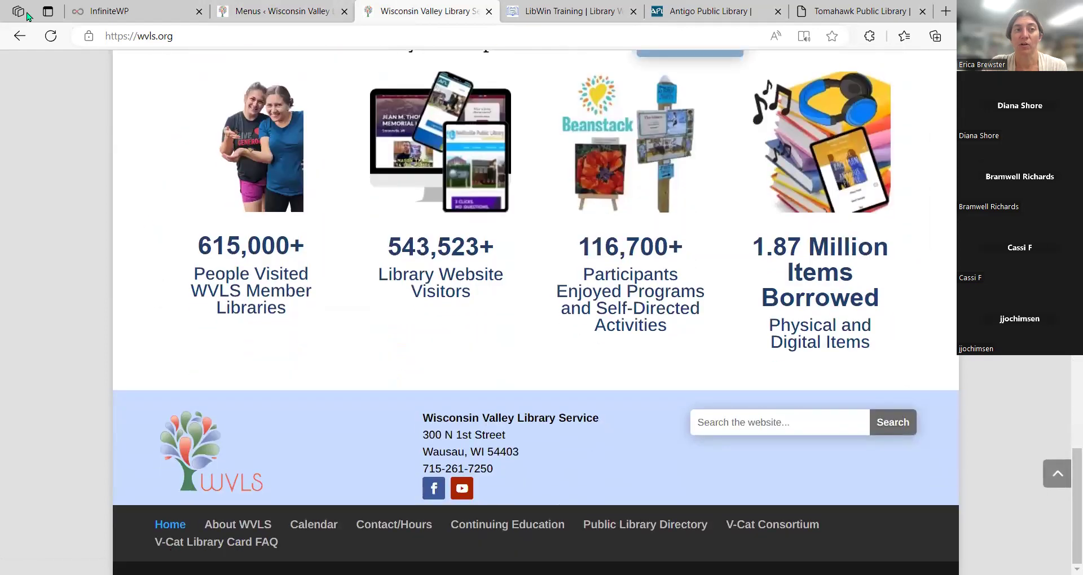
left_click(51, 36)
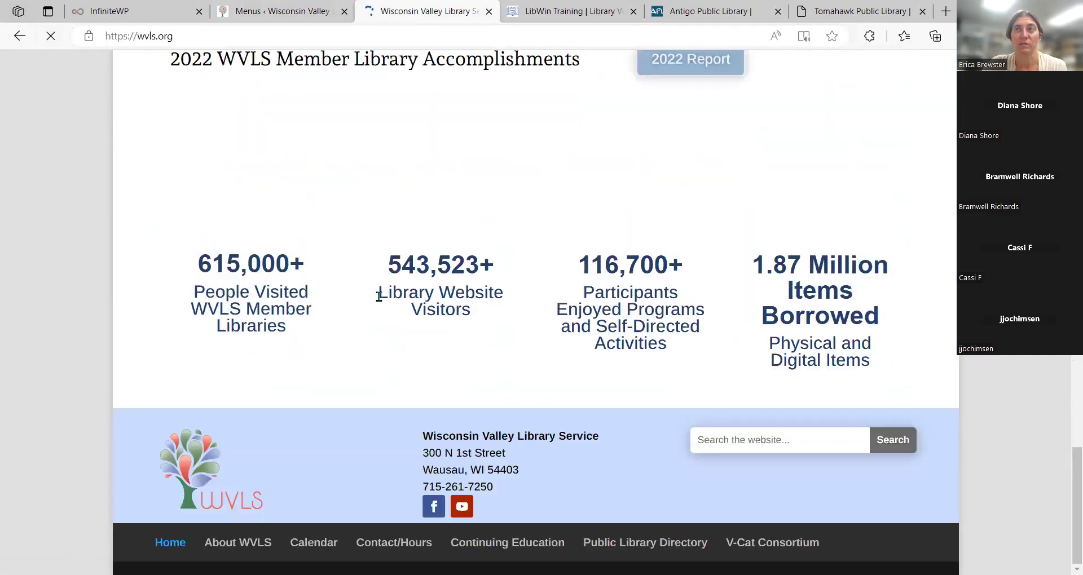
scroll(356, 271, "up", 20)
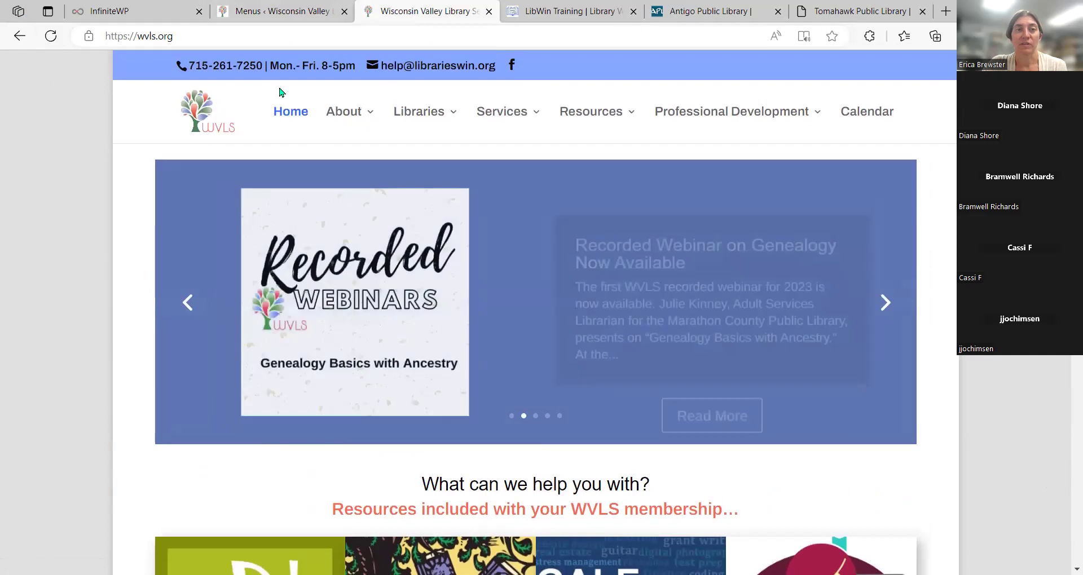
Return to the WordPress menu editor and load the Main (Primary Menu) for editing.
mouse_move(276, 8)
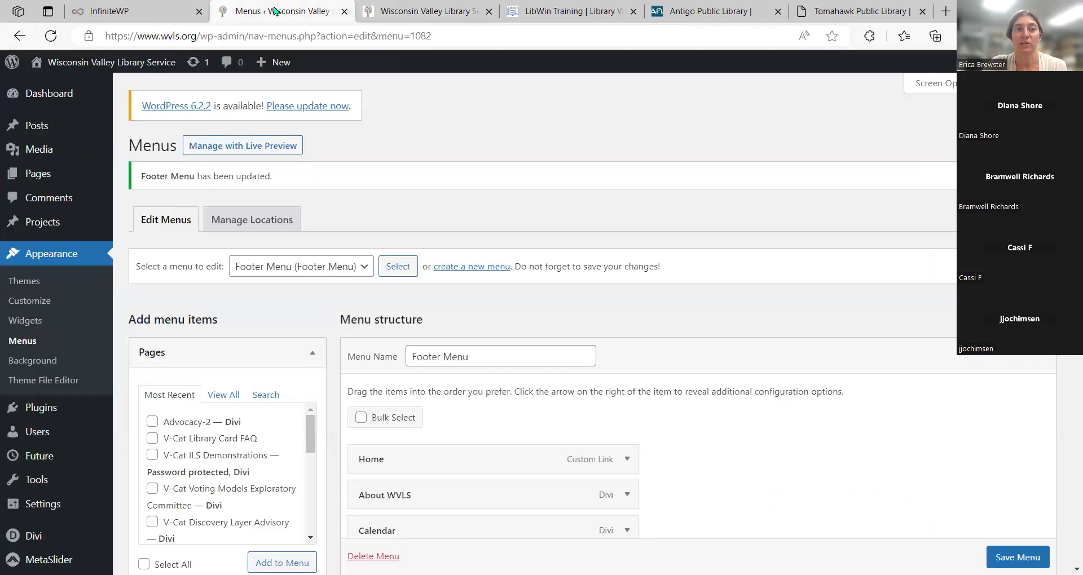
left_click(276, 10)
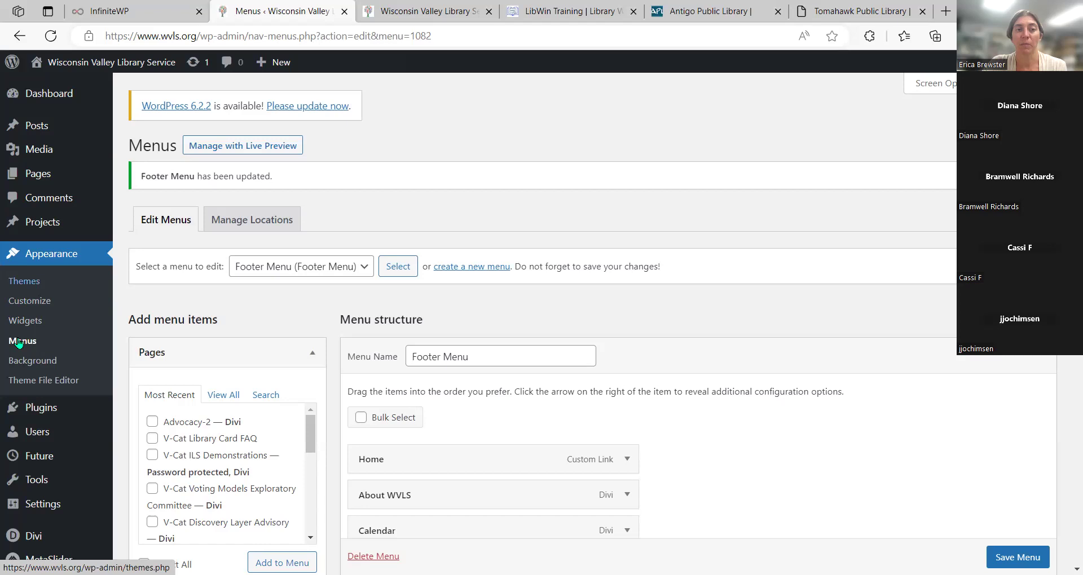
left_click(368, 275)
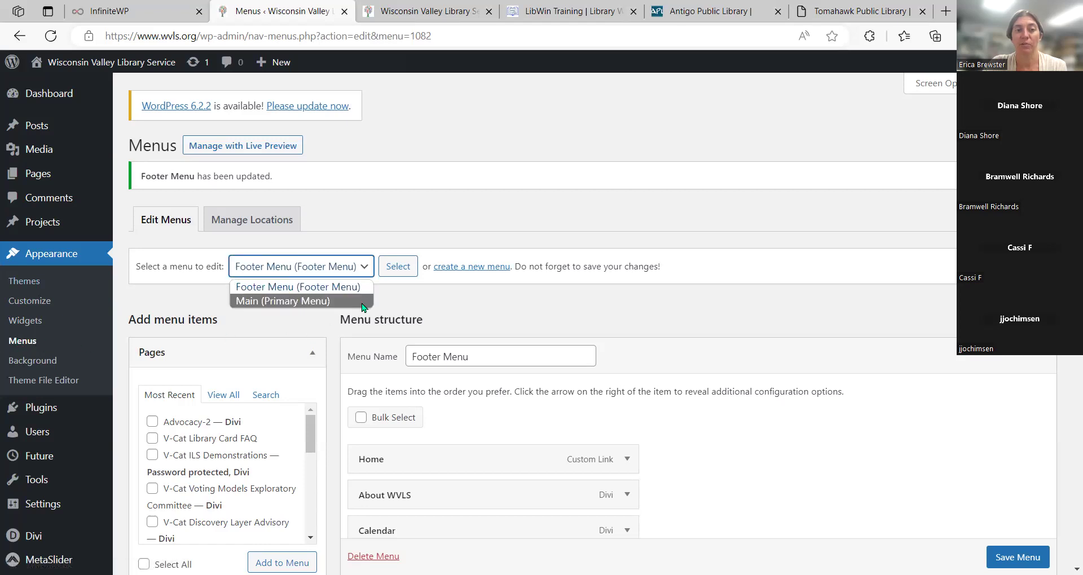
left_click(358, 302)
left_click(391, 276)
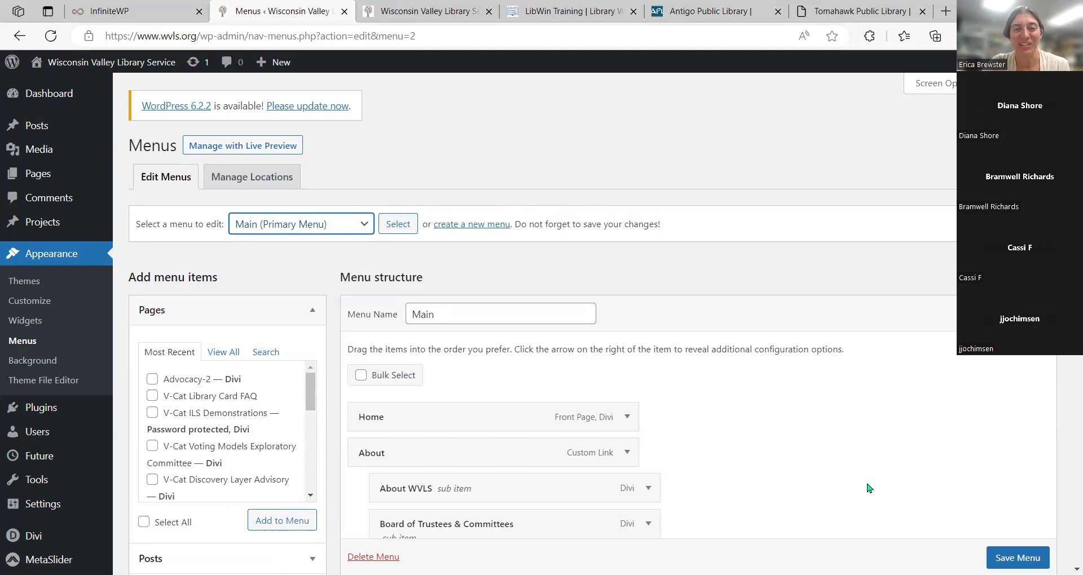
Start a new blank menu with Footer Menu as its display location and try out its sections for adding items.
left_click(477, 225)
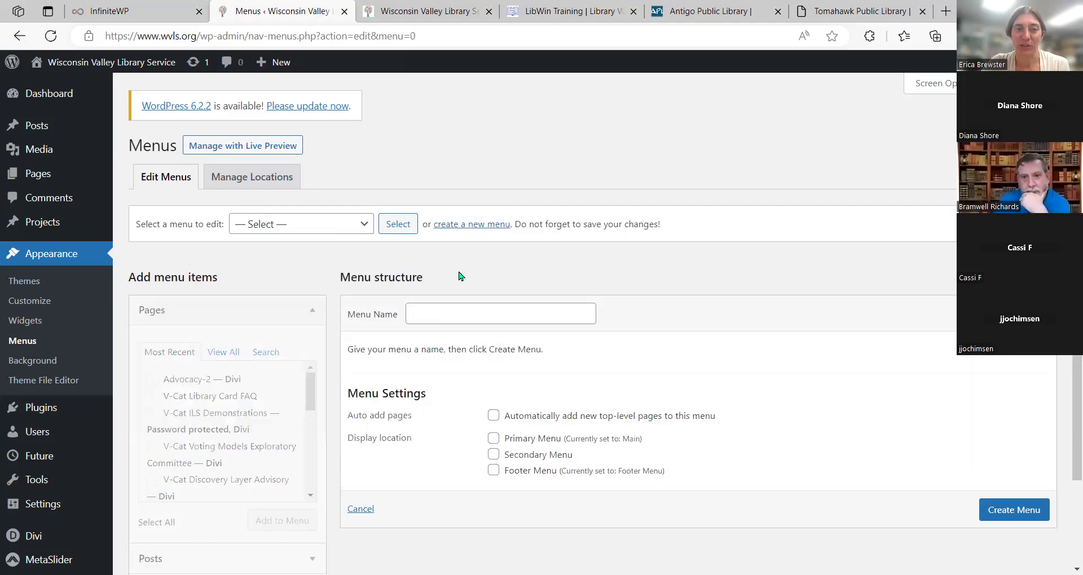
left_click(452, 226)
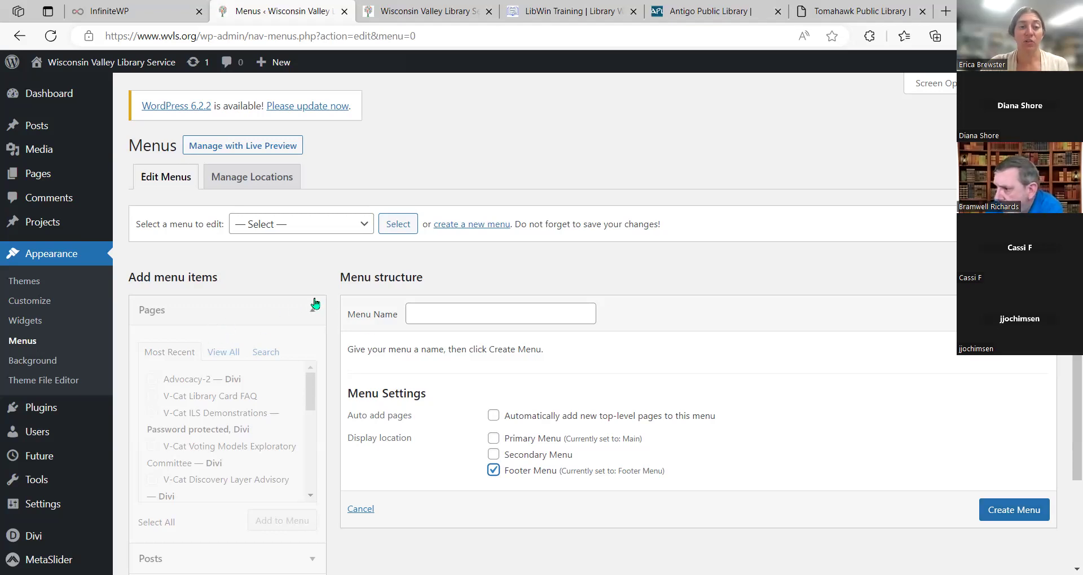
left_click(315, 306)
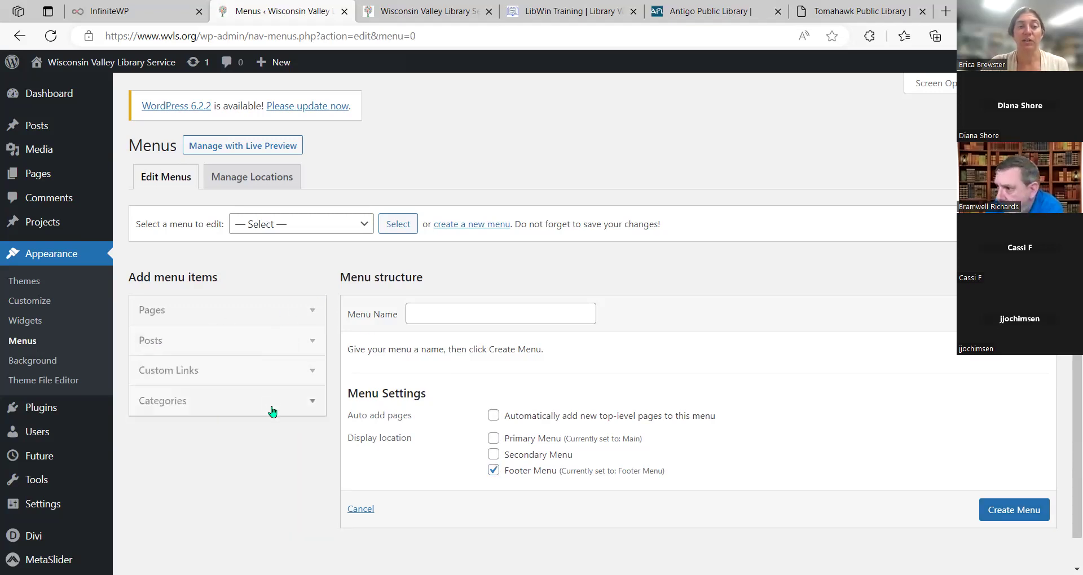
left_click(240, 317)
left_click(237, 319)
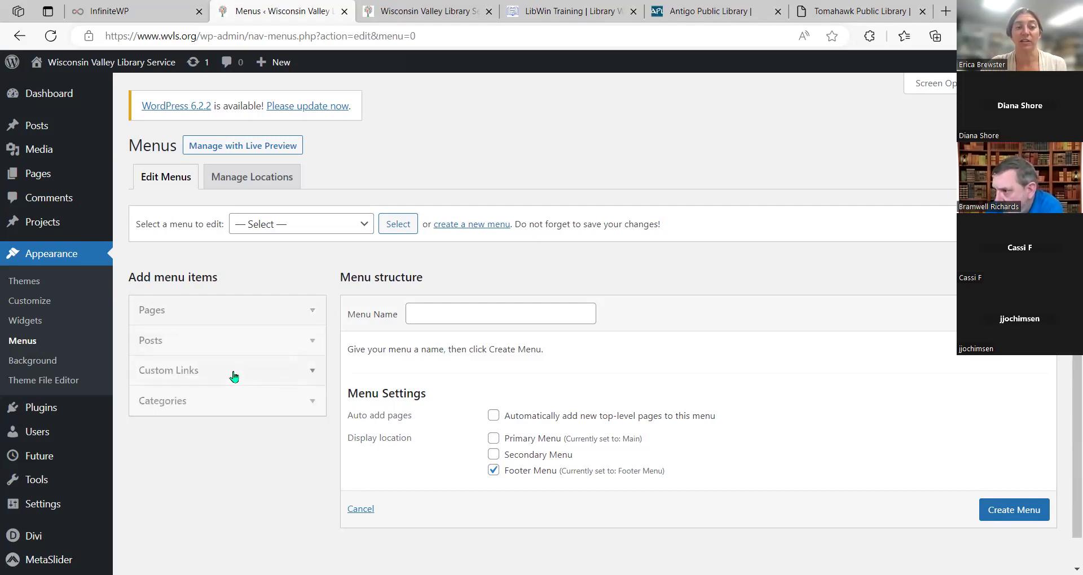
left_click(230, 350)
left_click(231, 352)
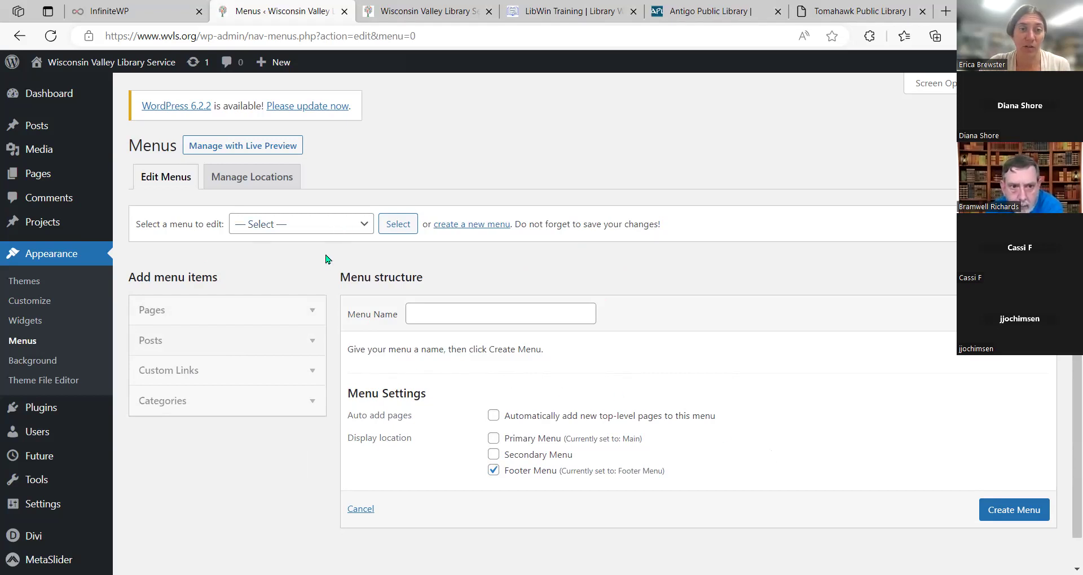
Load the Main (Primary Menu) for editing and add the July Inclusive Services Update post to it.
left_click(301, 224)
left_click(321, 268)
left_click(399, 226)
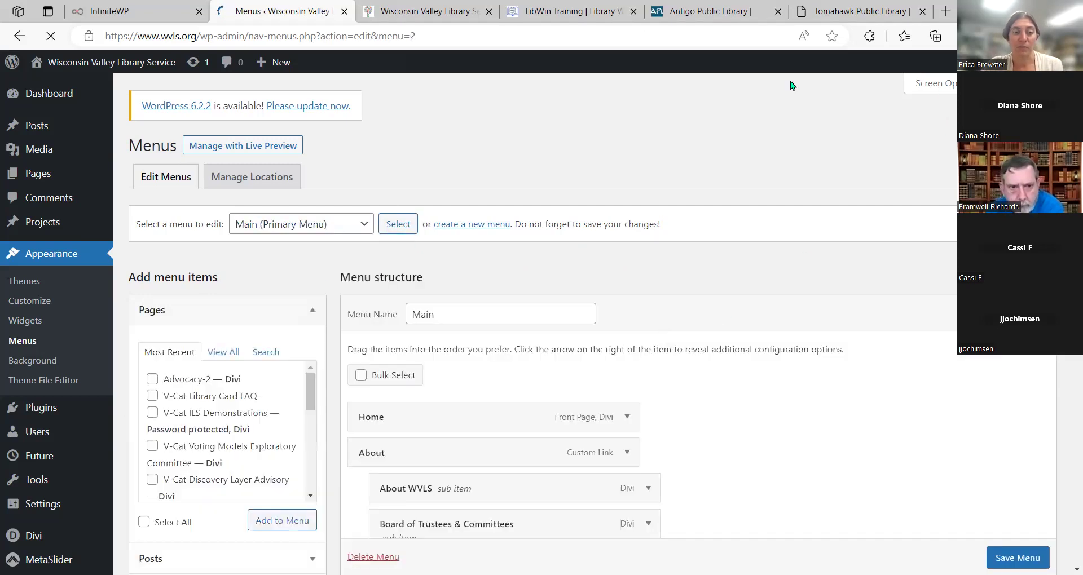
scroll(434, 150, "down", 4)
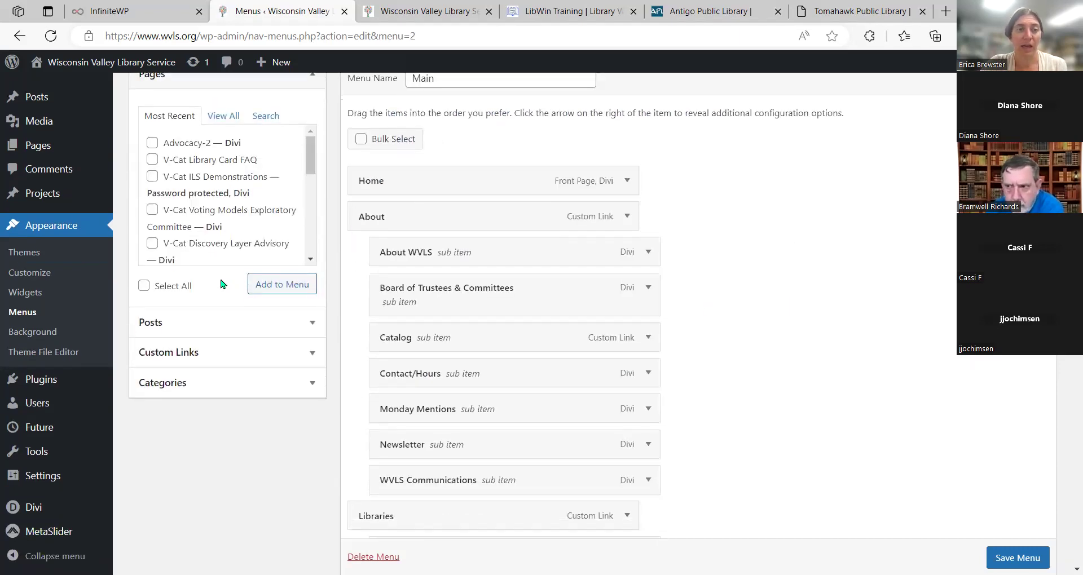
left_click(255, 324)
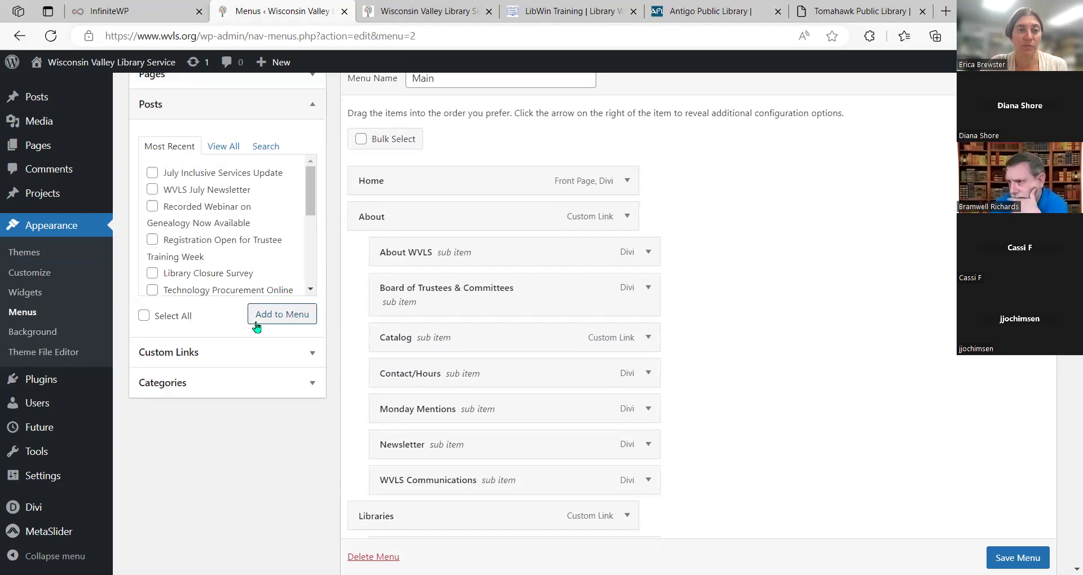
left_click(152, 173)
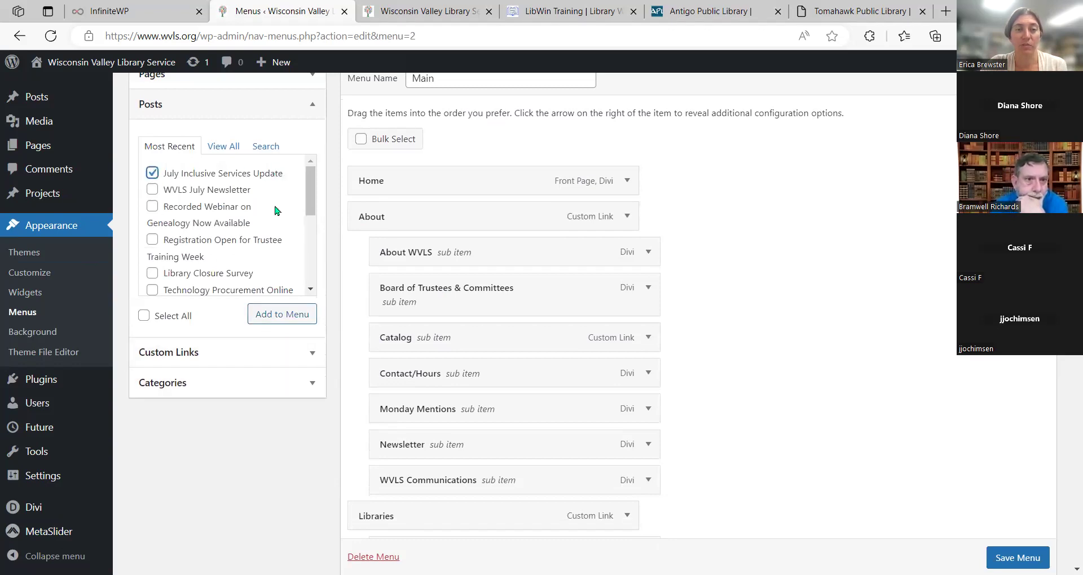
left_click(272, 317)
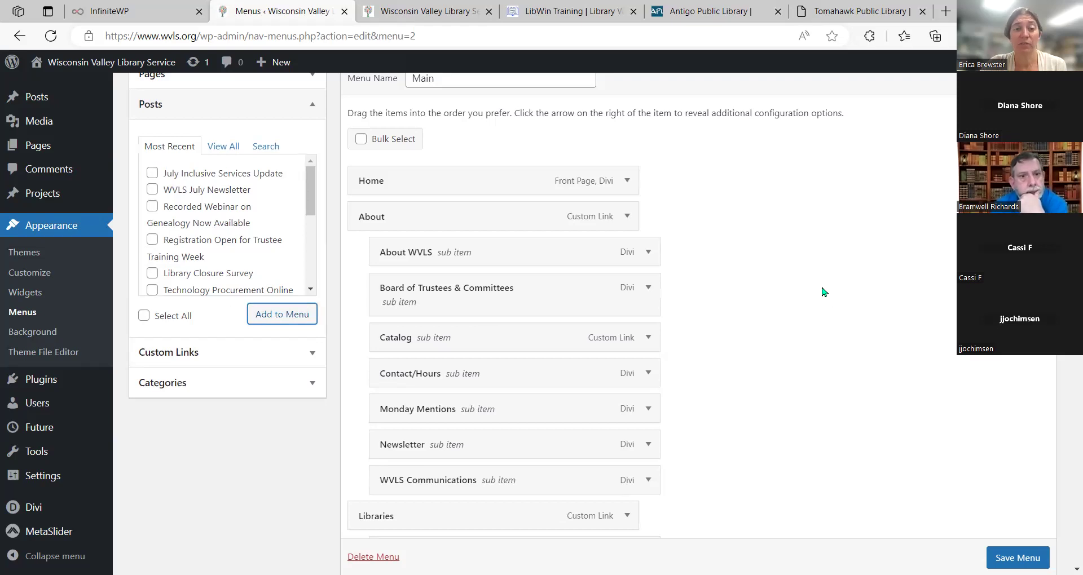
Move July Inclusive Services Update to be the first sub item under Professional Development and save the Main menu.
scroll(823, 292, "down", 20)
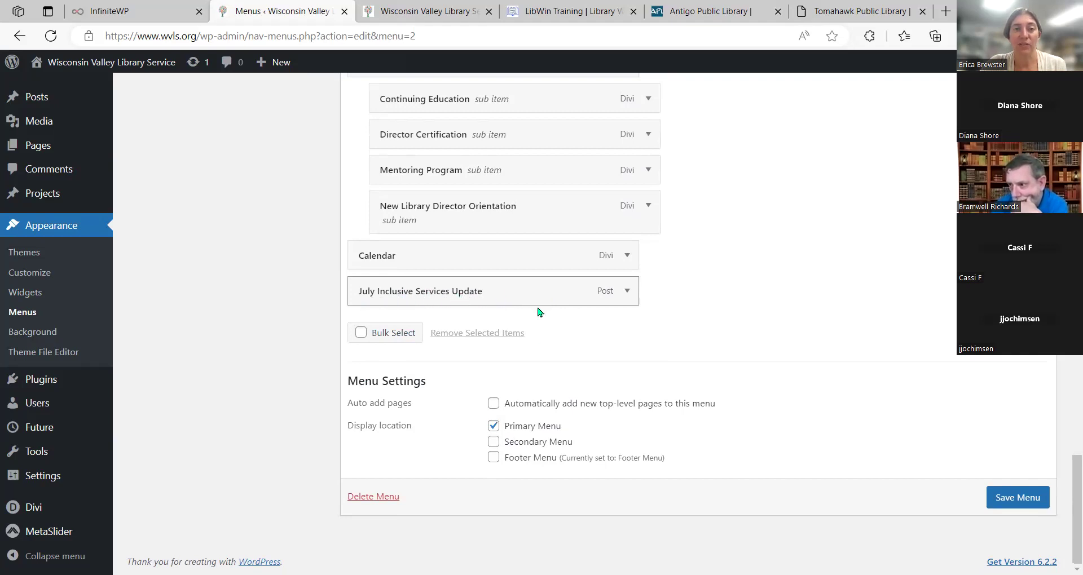
left_click_drag(530, 293, 553, 266)
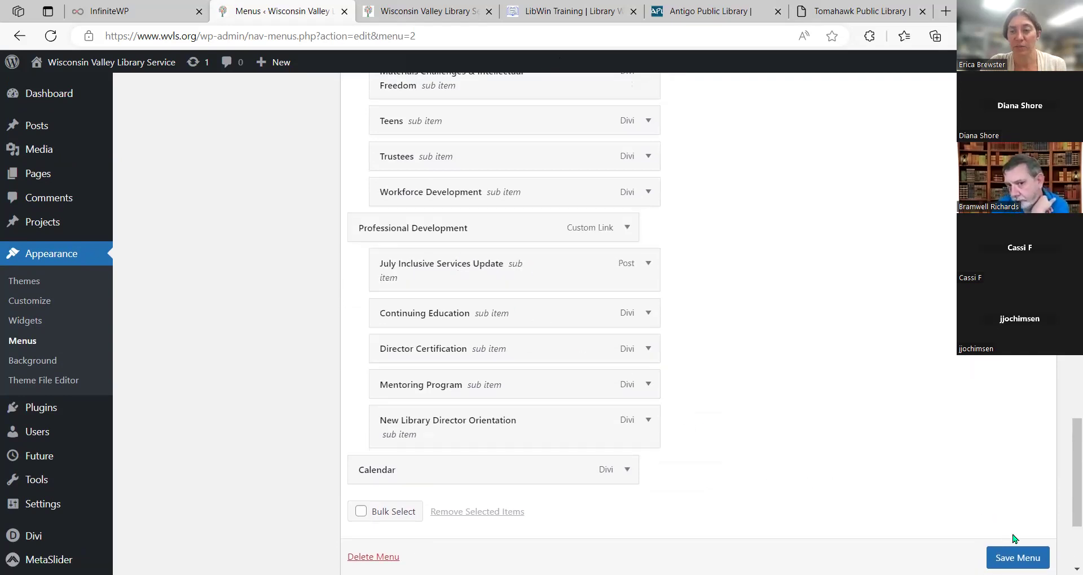
scroll(1016, 550, "down", 1)
left_click(1018, 558)
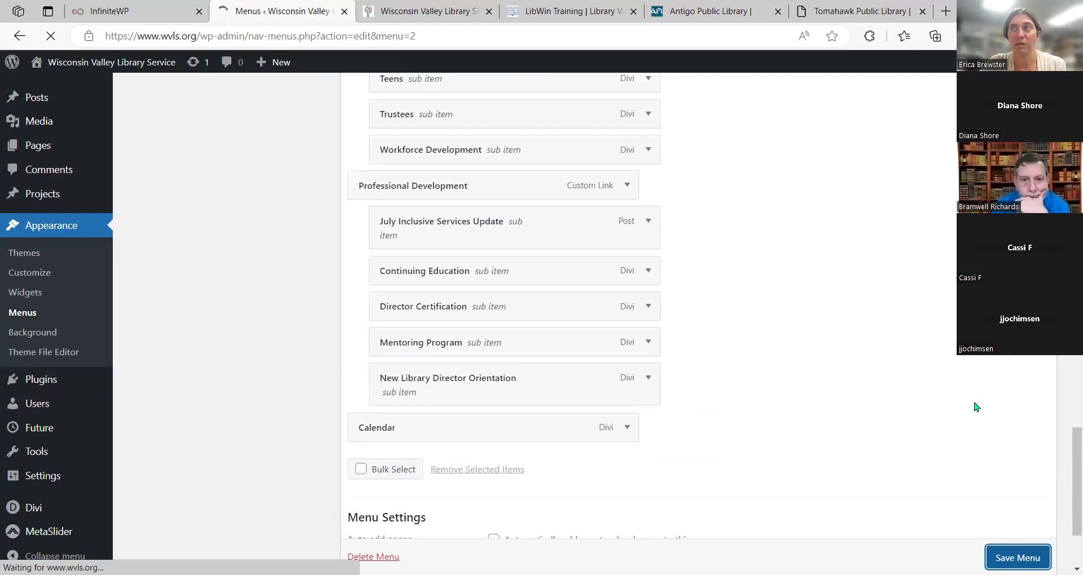
Reload the live WVLS home page and check the Professional Development submenu for the July Inclusive Services Update item.
left_click(429, 13)
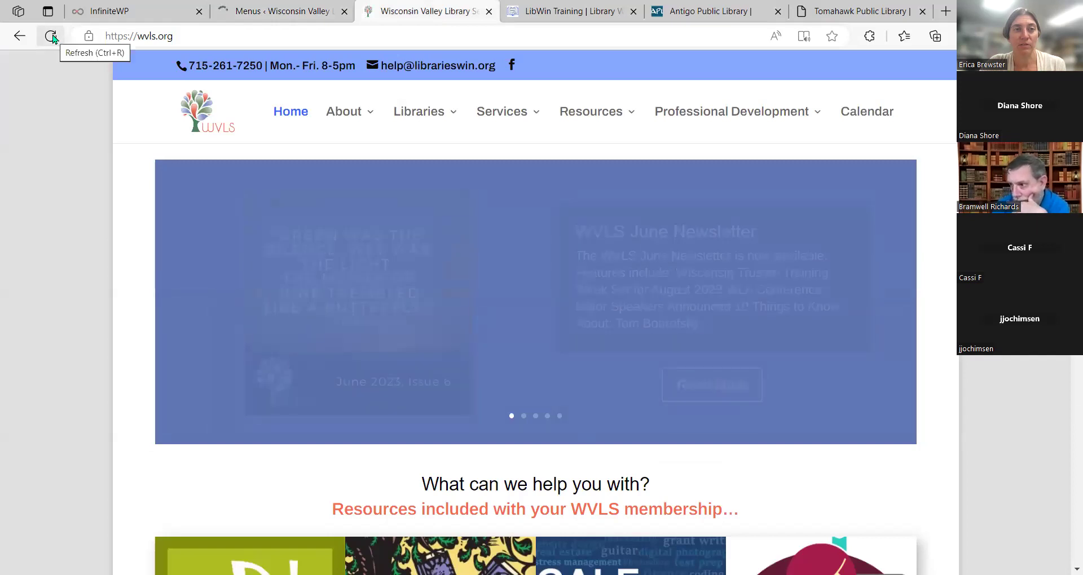
left_click(51, 37)
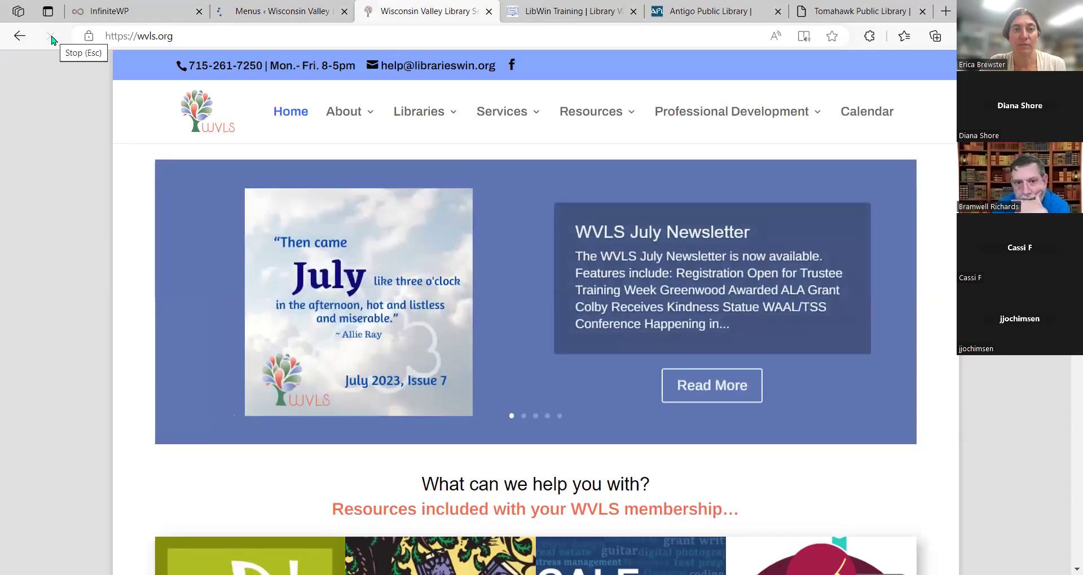
mouse_move(812, 113)
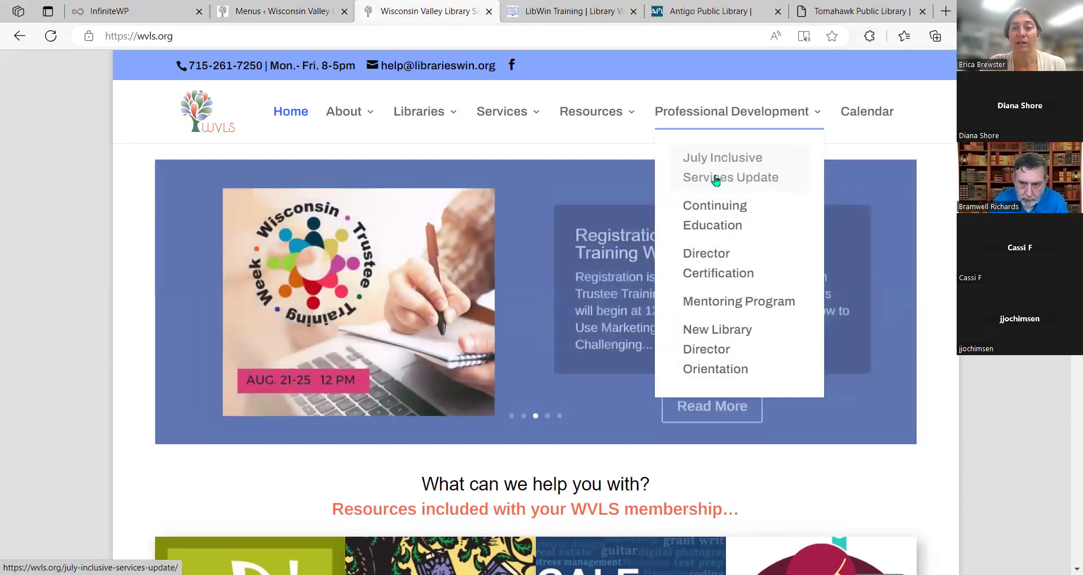
Open the July Inclusive Services Update post from the live navigation and look through its content.
left_click(738, 178)
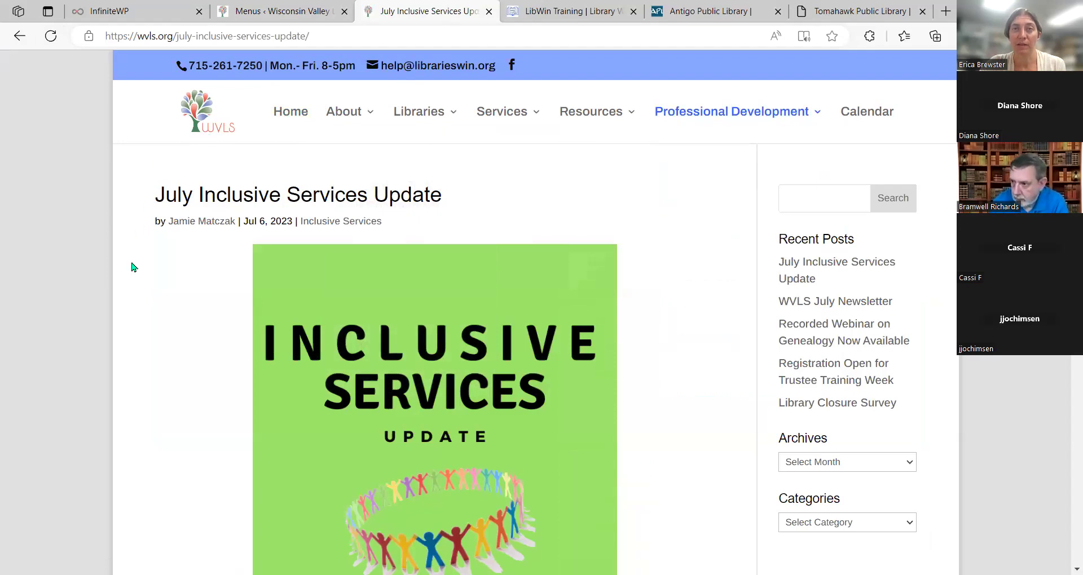
scroll(134, 267, "down", 8)
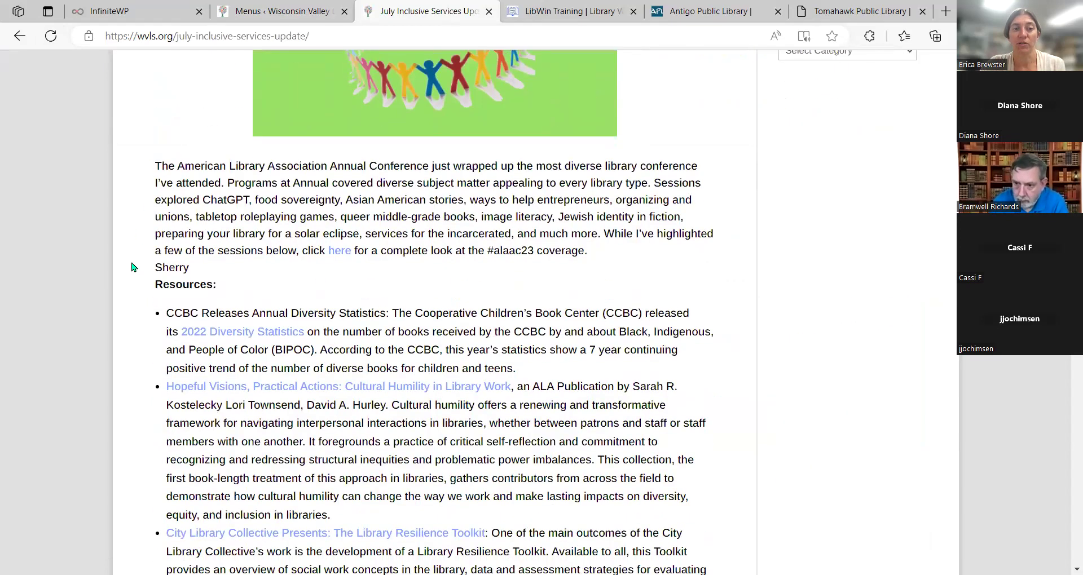
scroll(134, 266, "up", 5)
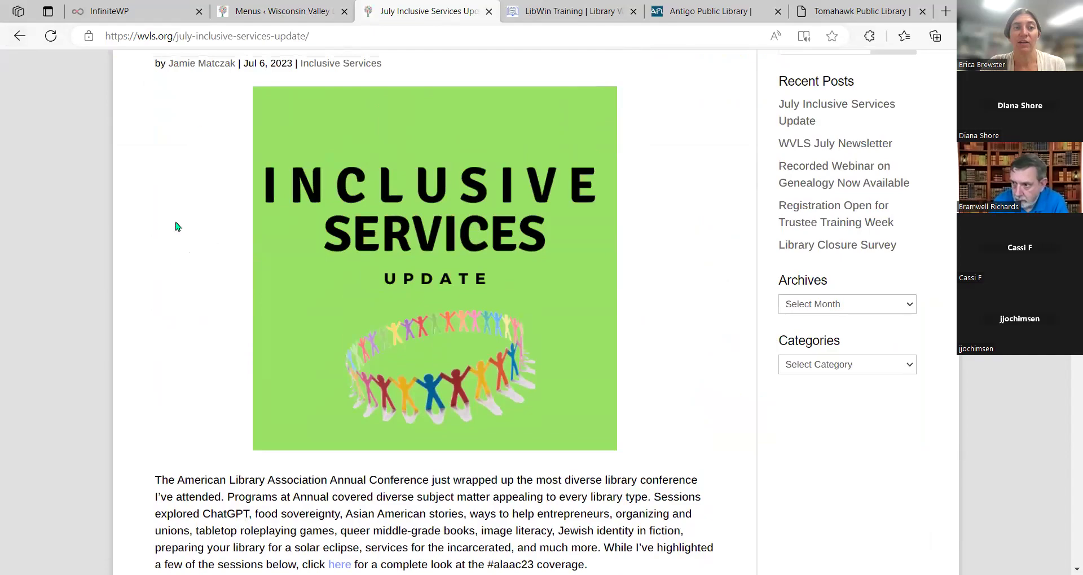
scroll(175, 226, "up", 3)
scroll(215, 284, "down", 15)
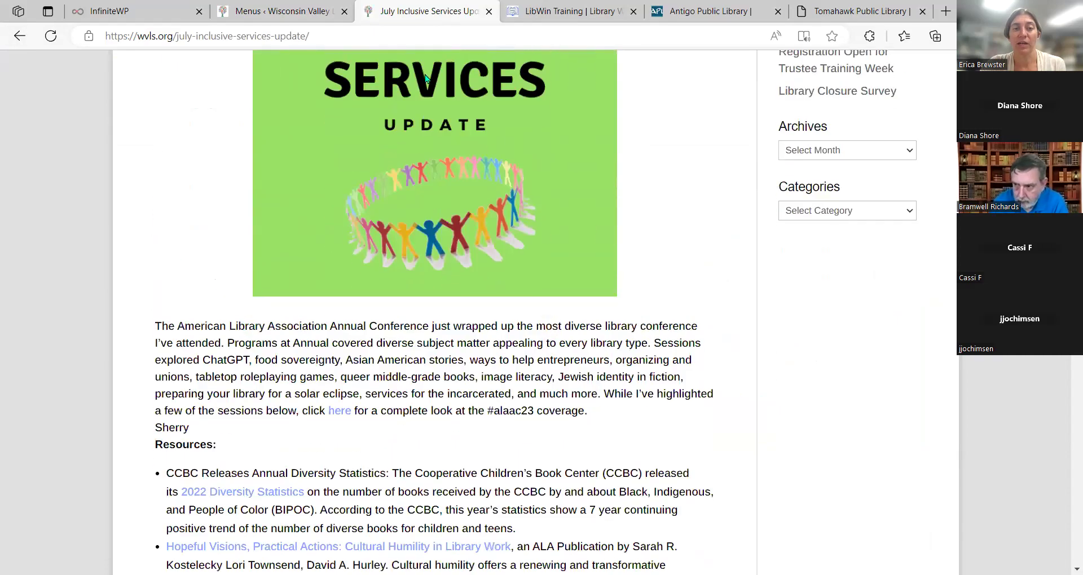
Read through the rest of the July Inclusive Services Update post, including the ALA Conference highlights.
scroll(416, 300, "down", 20)
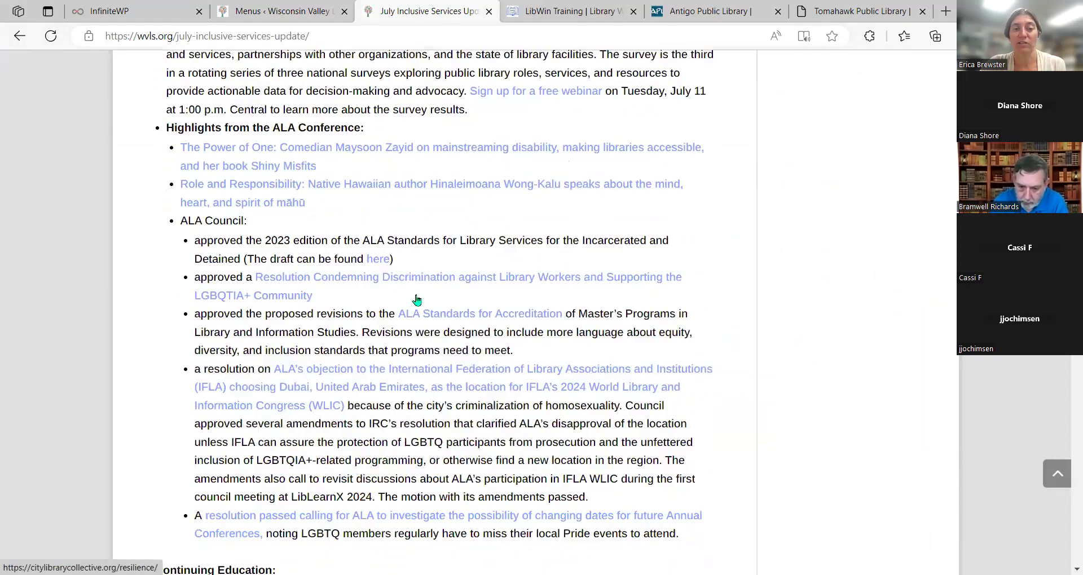
scroll(416, 293, "down", 3)
scroll(417, 294, "up", 20)
scroll(417, 294, "up", 10)
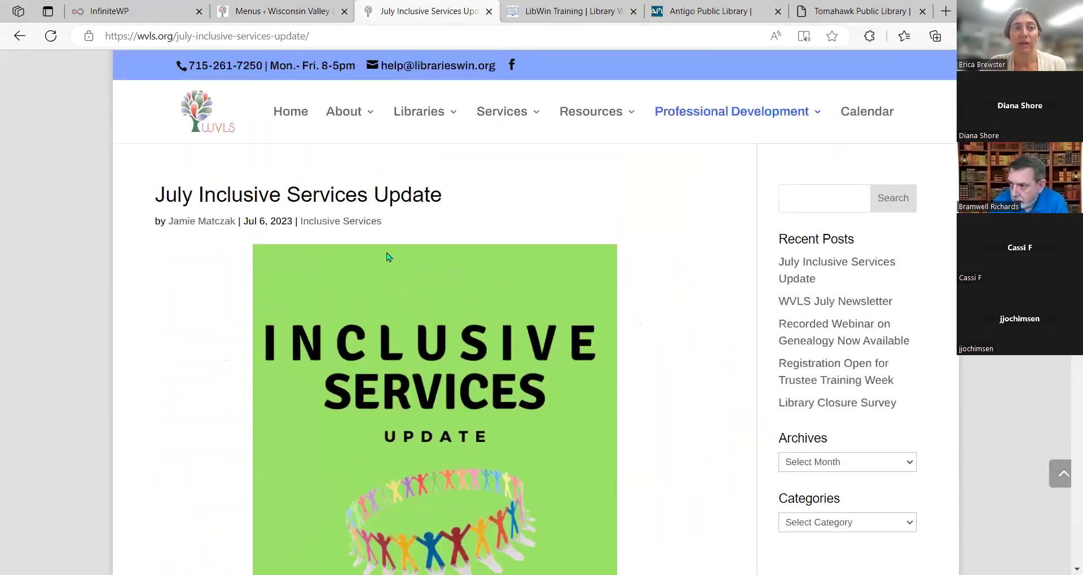
Return to the live WVLS home page and browse through the posts in the featured slider.
left_click(201, 115)
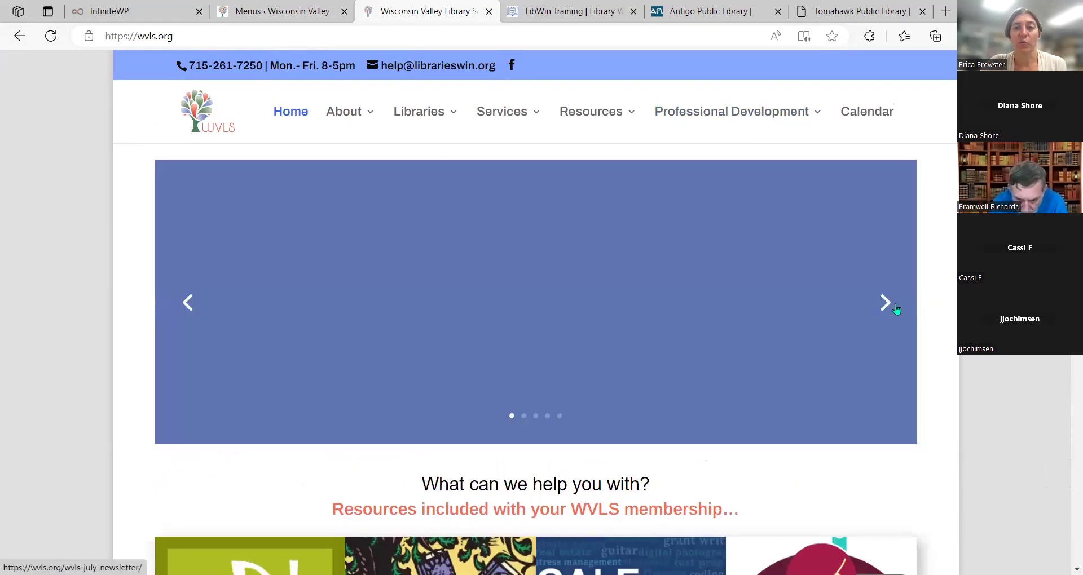
left_click(886, 305)
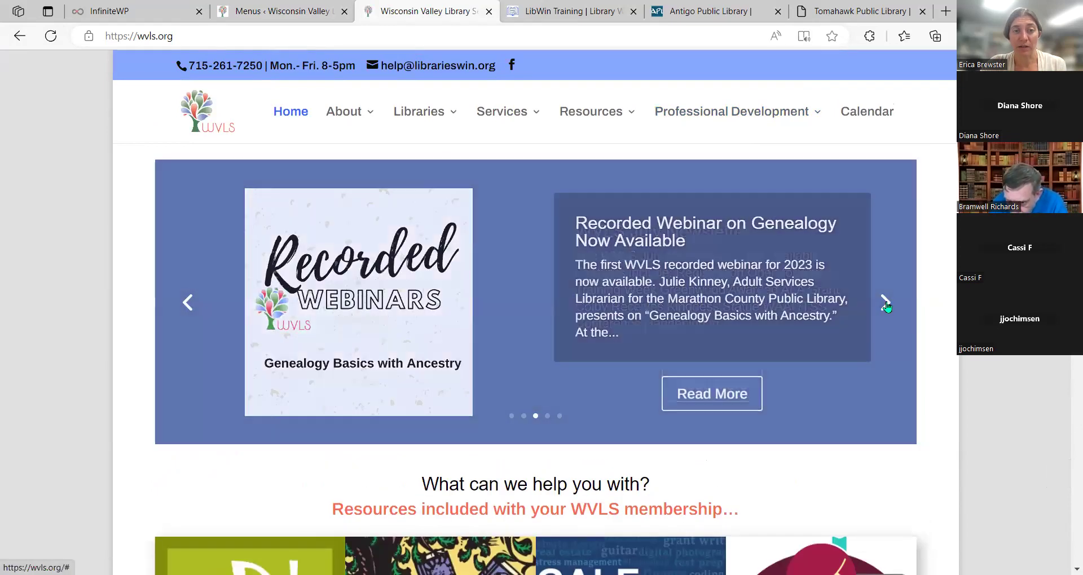
left_click(885, 305)
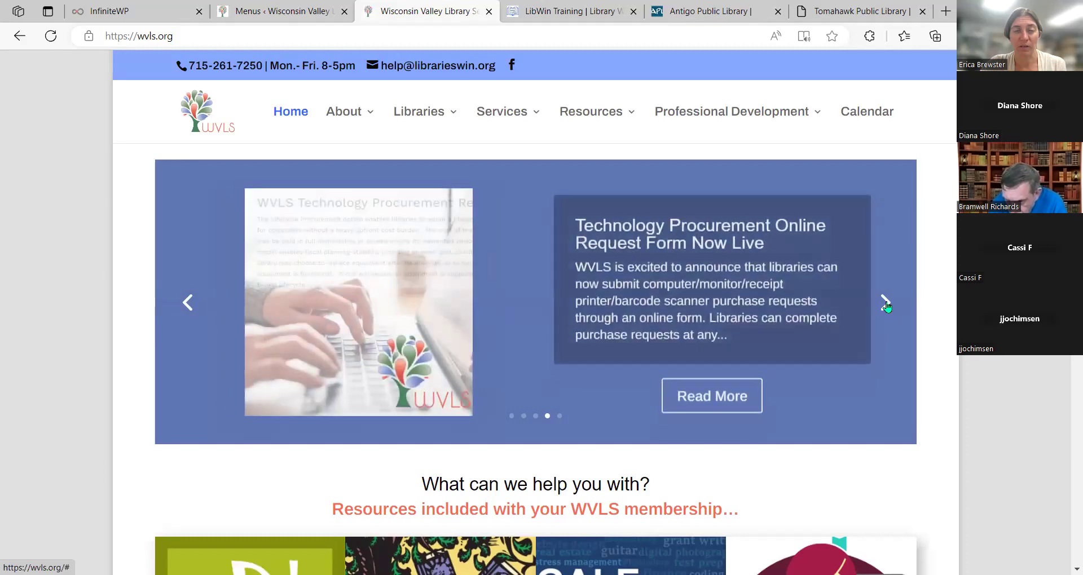
left_click(886, 305)
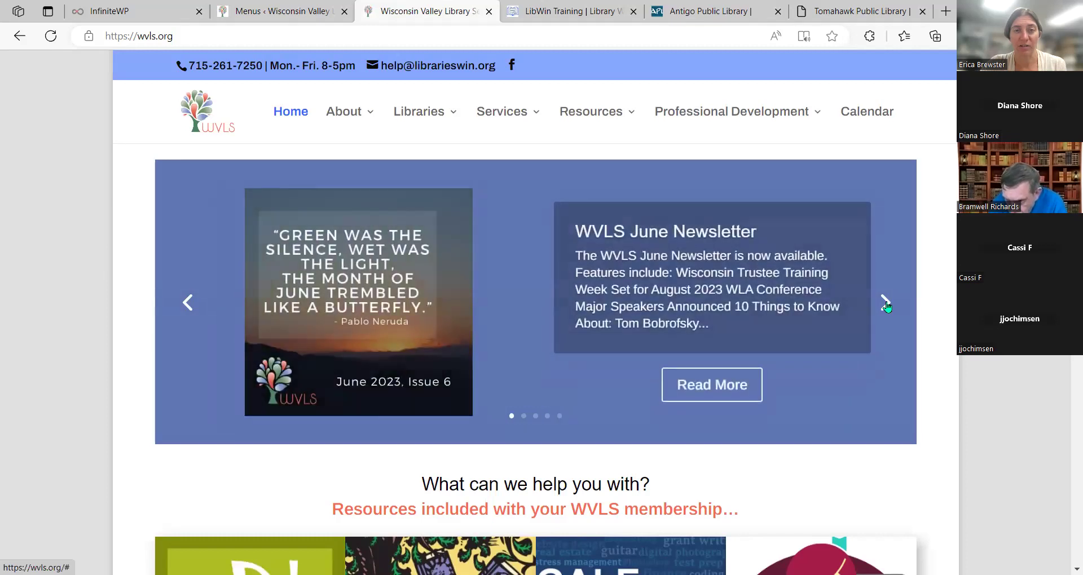
left_click(885, 304)
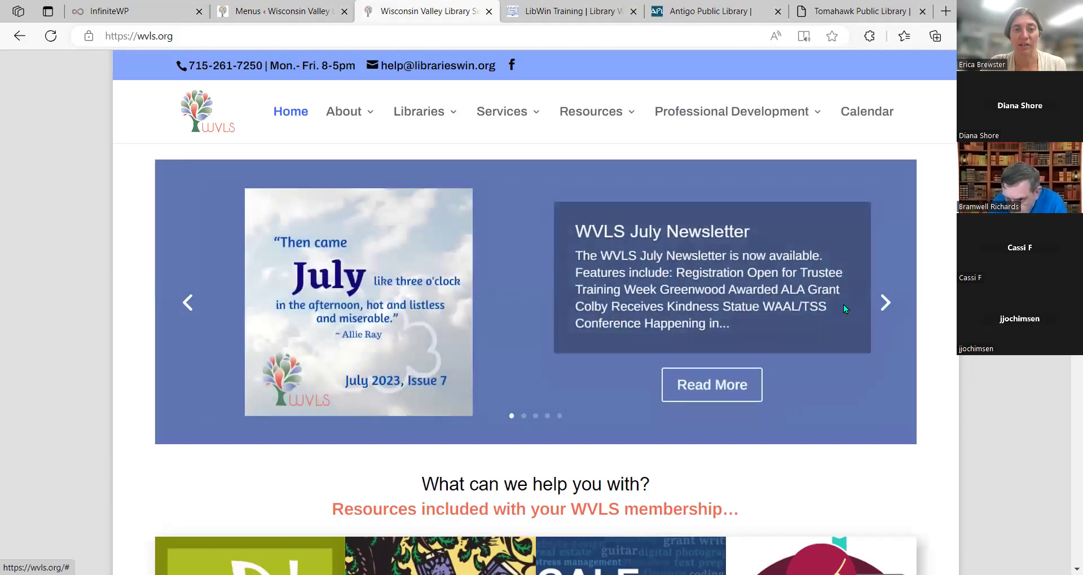
Open July Inclusive Services Update from the live Professional Development submenu and skim the post's resources.
mouse_move(705, 113)
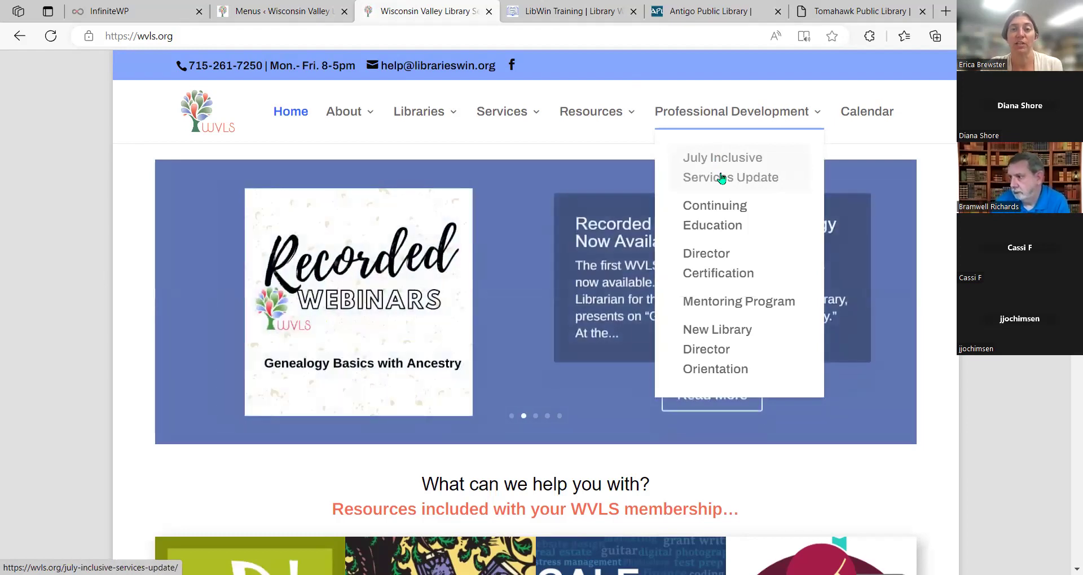
left_click(721, 178)
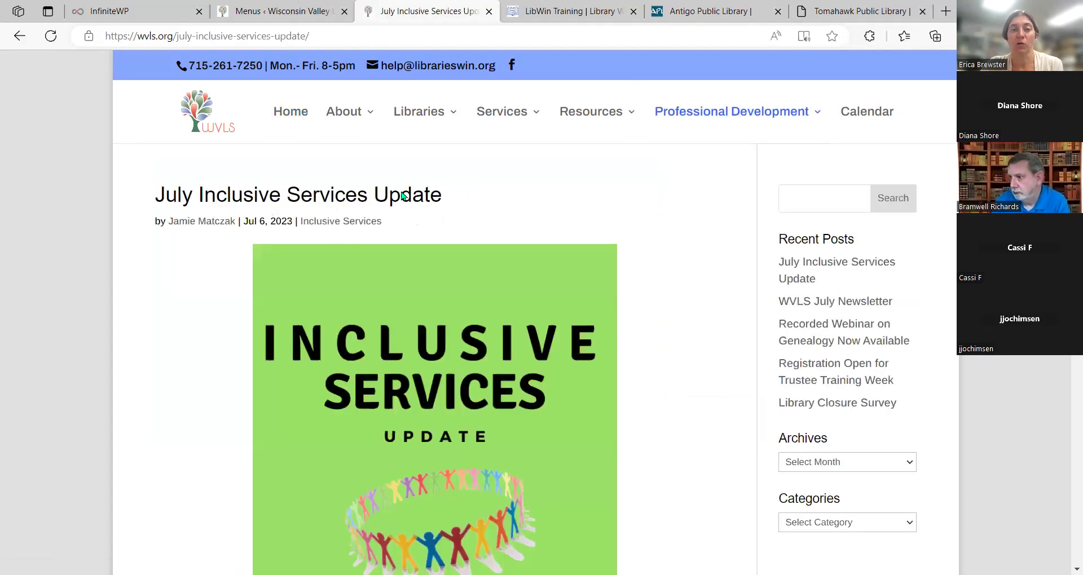
scroll(301, 391, "down", 12)
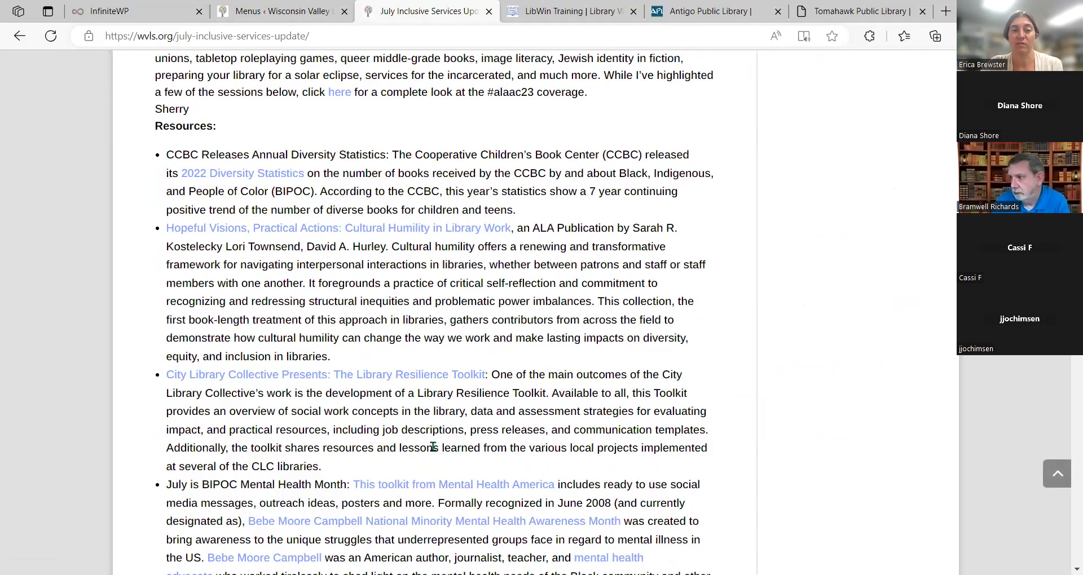
scroll(433, 451, "down", 5)
scroll(434, 462, "up", 17)
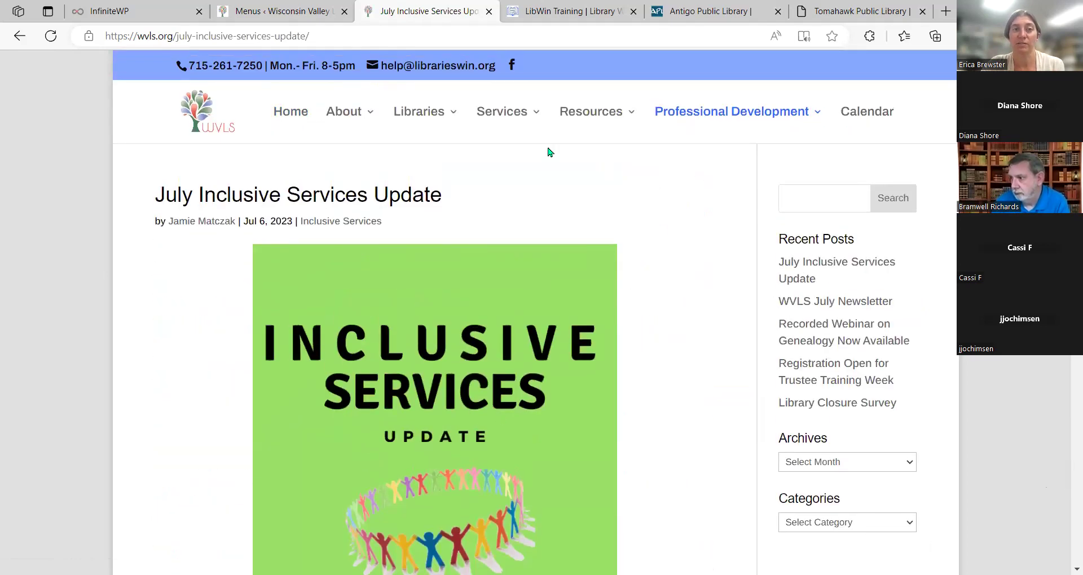
Return to the Main menu editor and remove July Inclusive Services Update from under Professional Development.
left_click(295, 8)
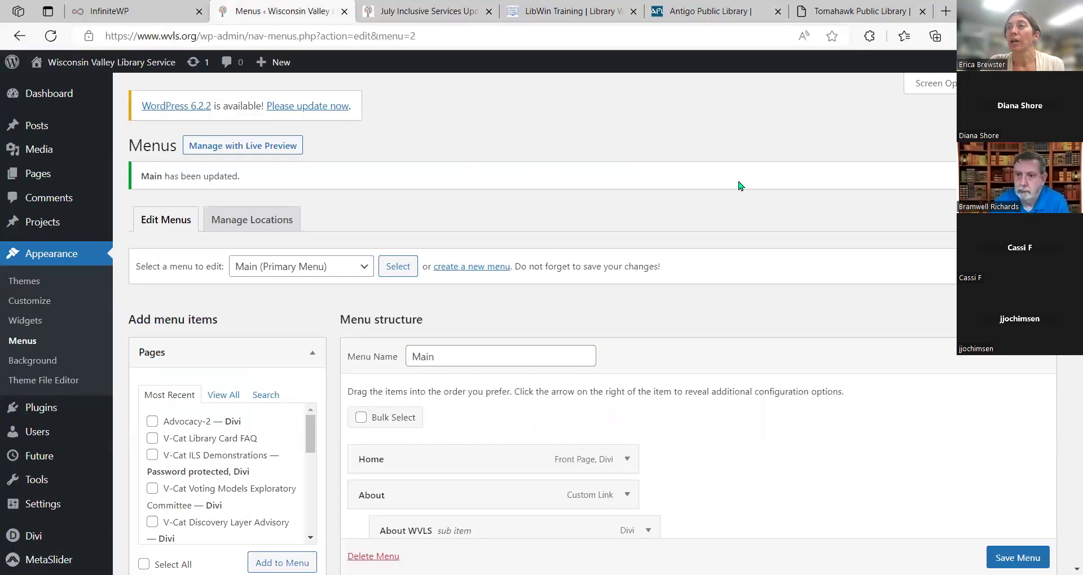
scroll(747, 187, "down", 10)
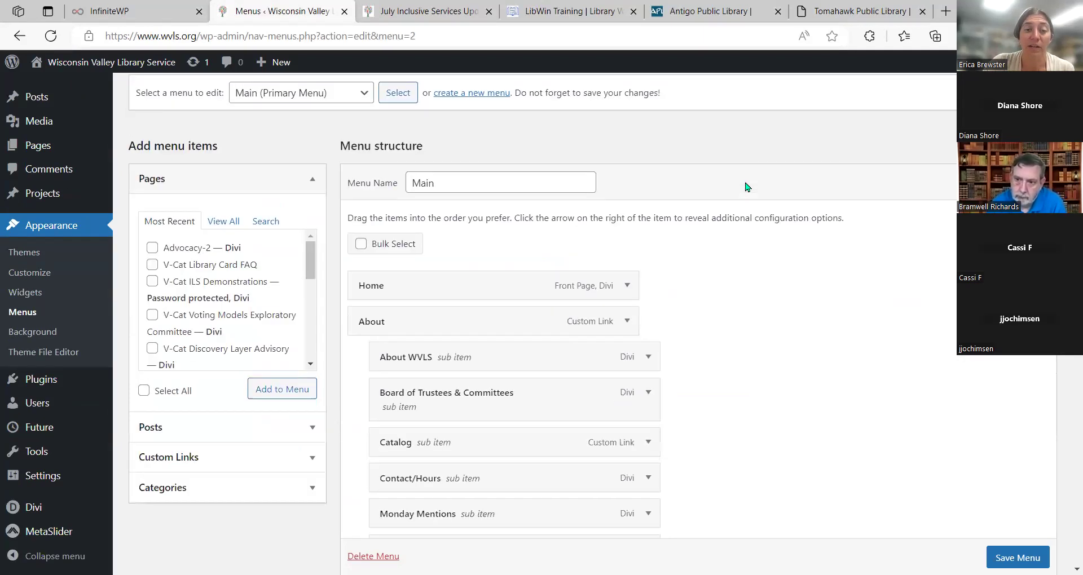
scroll(744, 204, "down", 15)
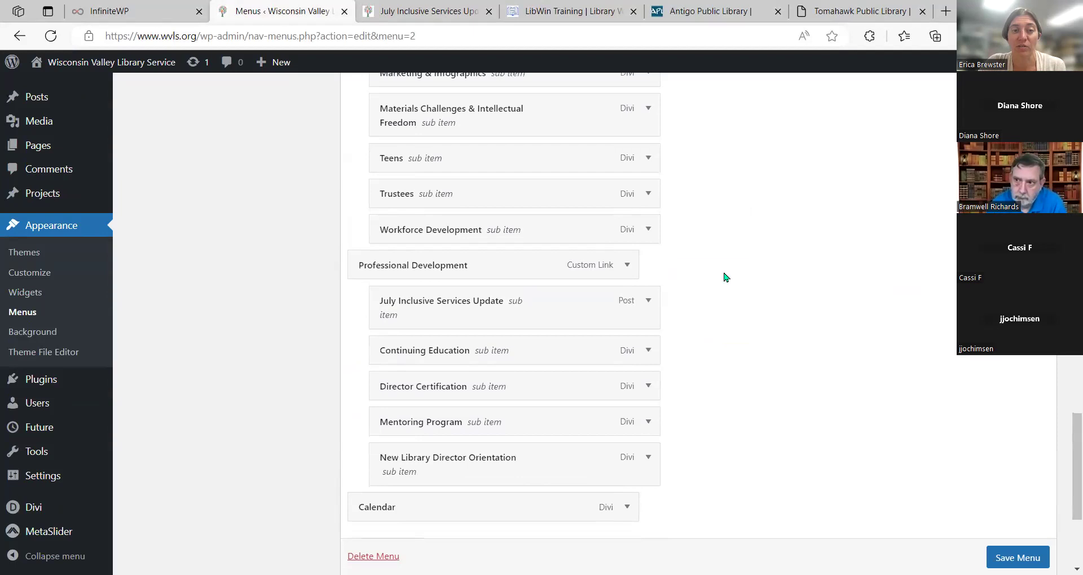
left_click(648, 300)
left_click(392, 458)
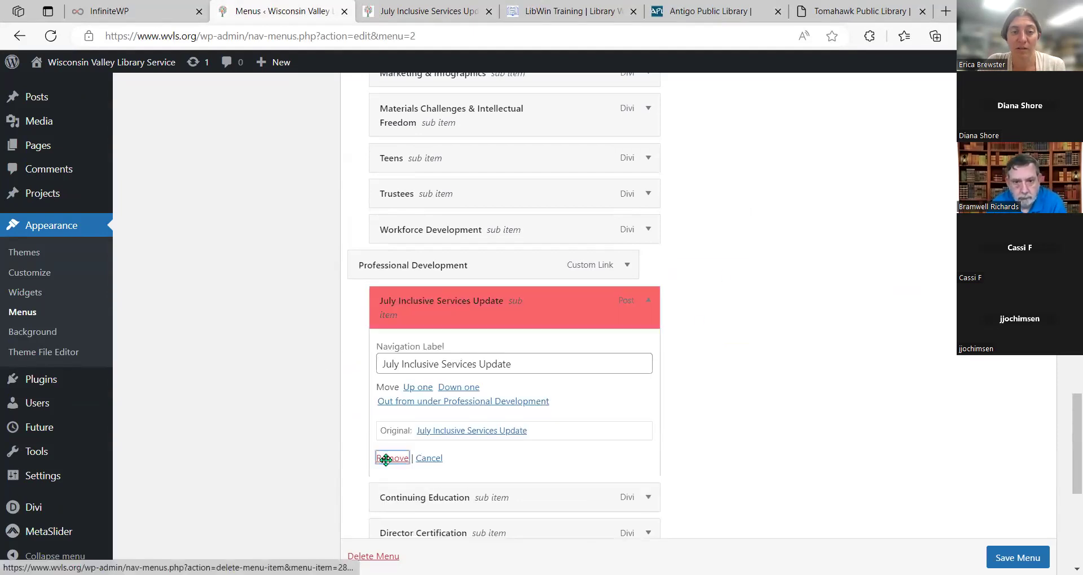
Check which categories can be added to the menu and open the custom link form at its URL field.
scroll(803, 338, "up", 8)
scroll(270, 353, "up", 20)
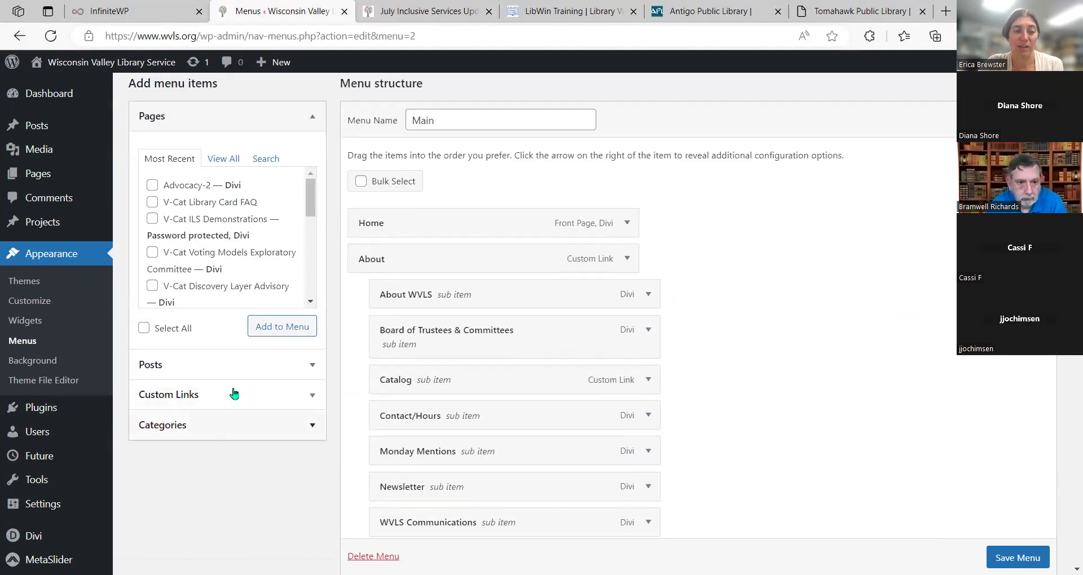
left_click(220, 427)
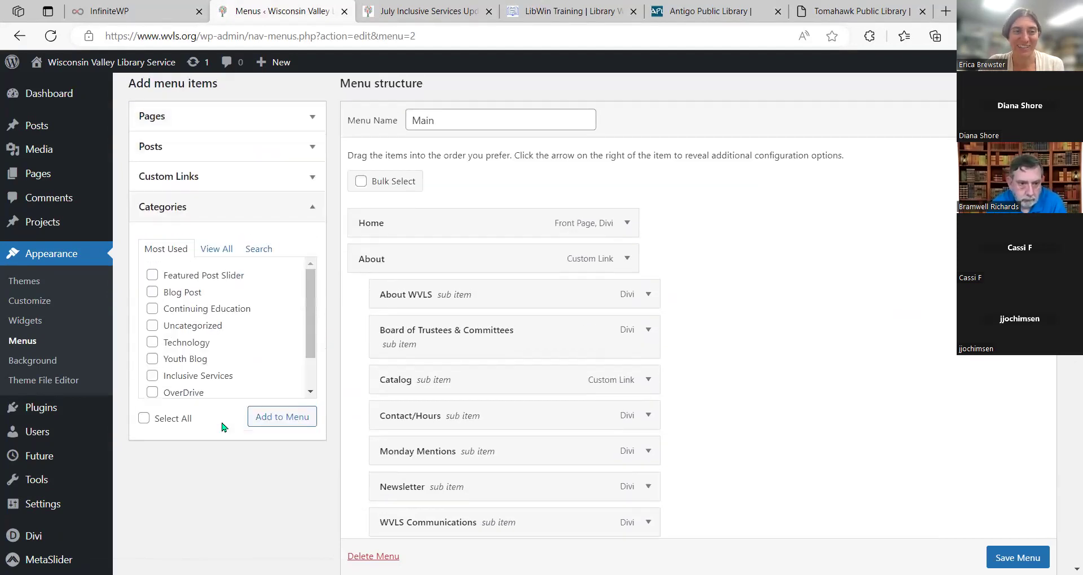
left_click(246, 214)
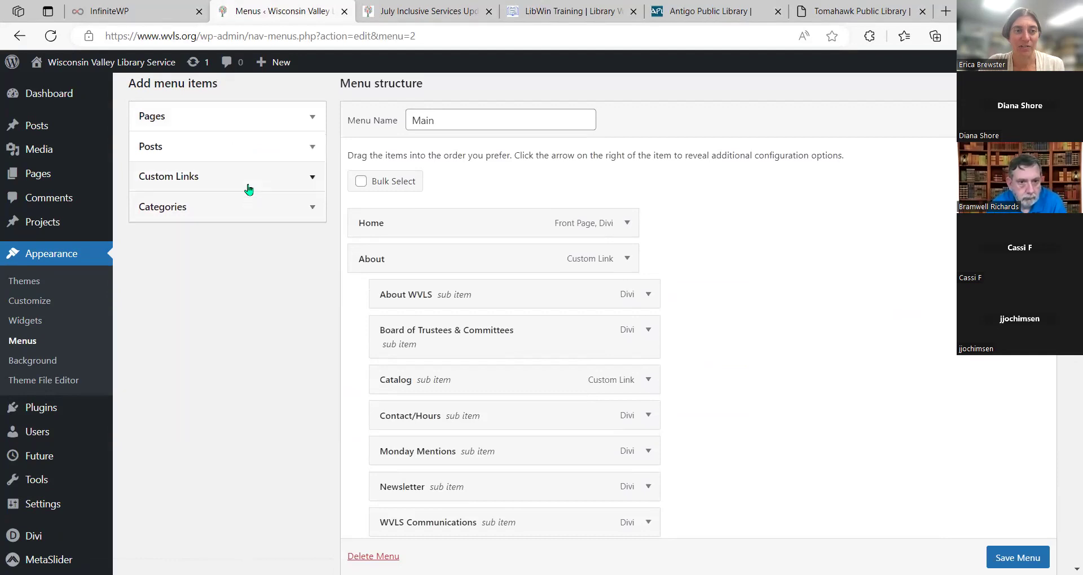
left_click(249, 180)
left_click(260, 226)
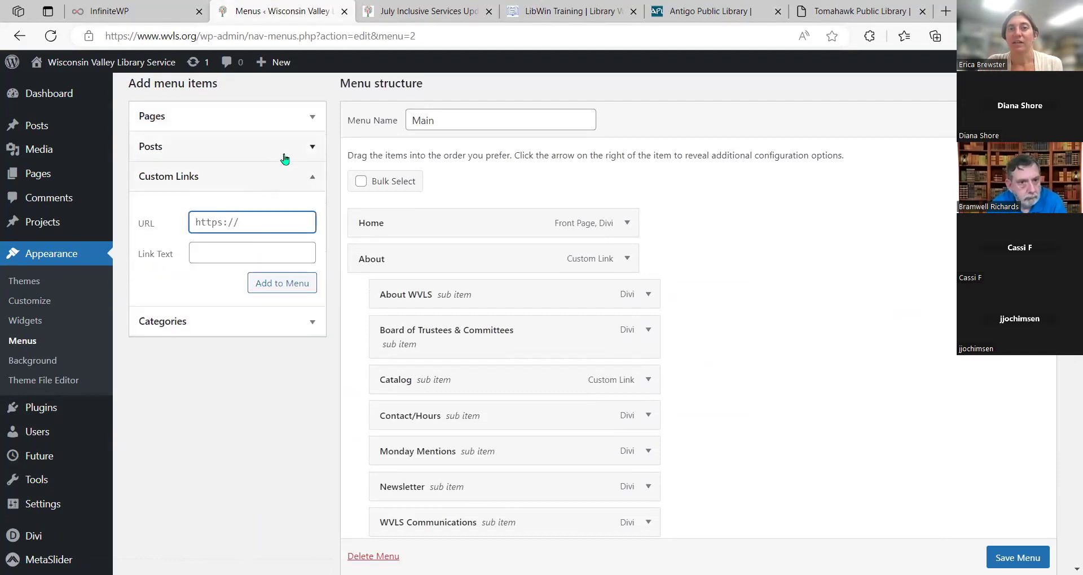
Search the web for "more catalog" in a new browser tab and open the MORE Libraries site.
left_click(950, 12)
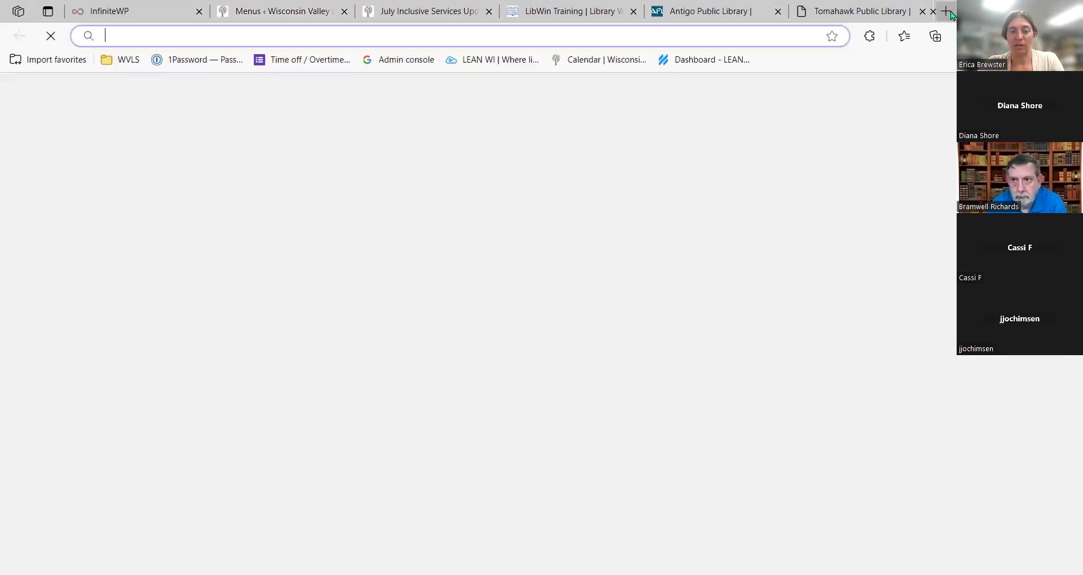
type("more")
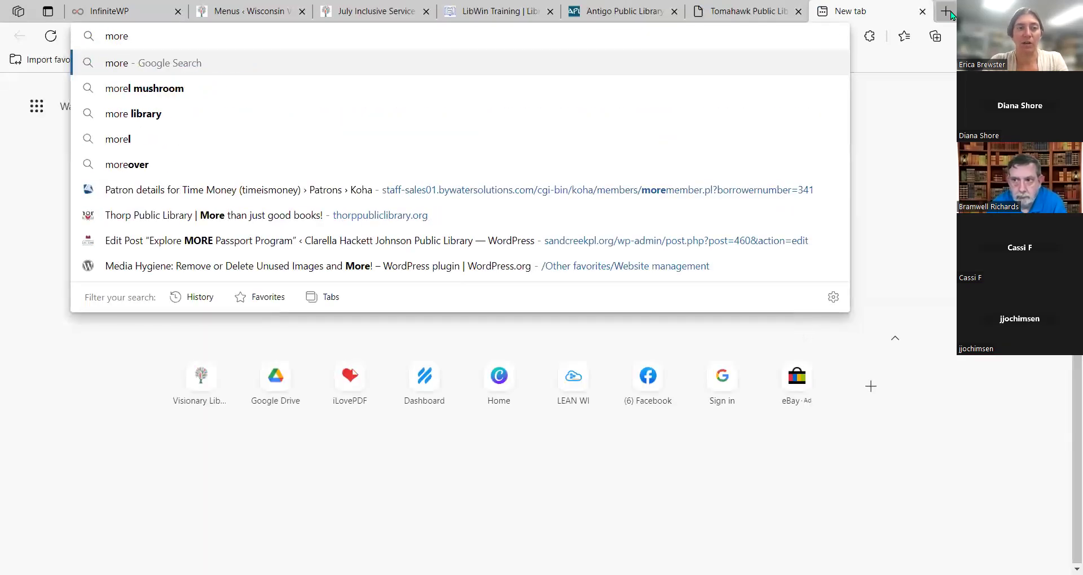
type(" catalog")
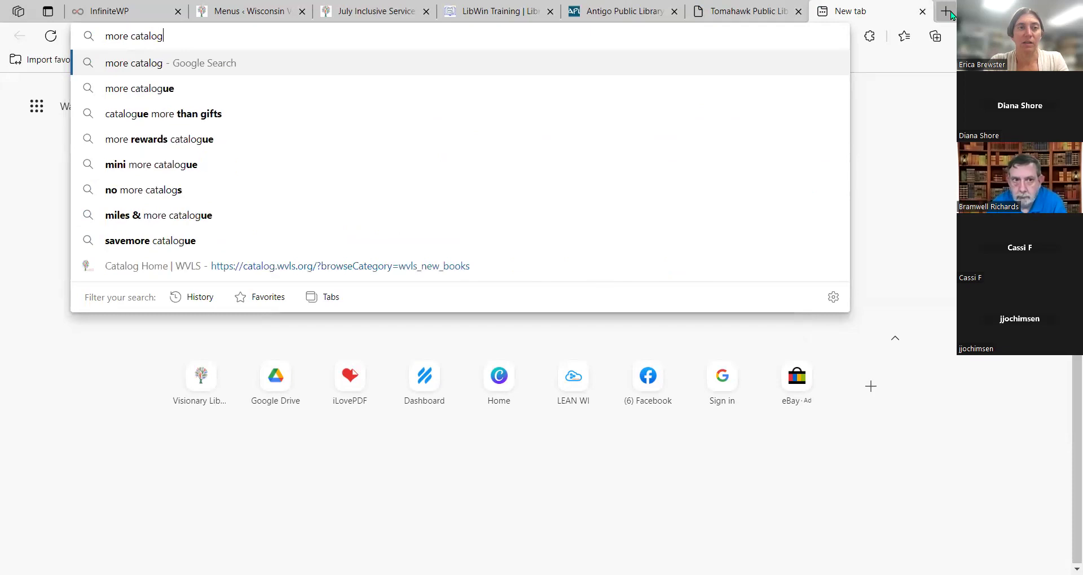
key("Return")
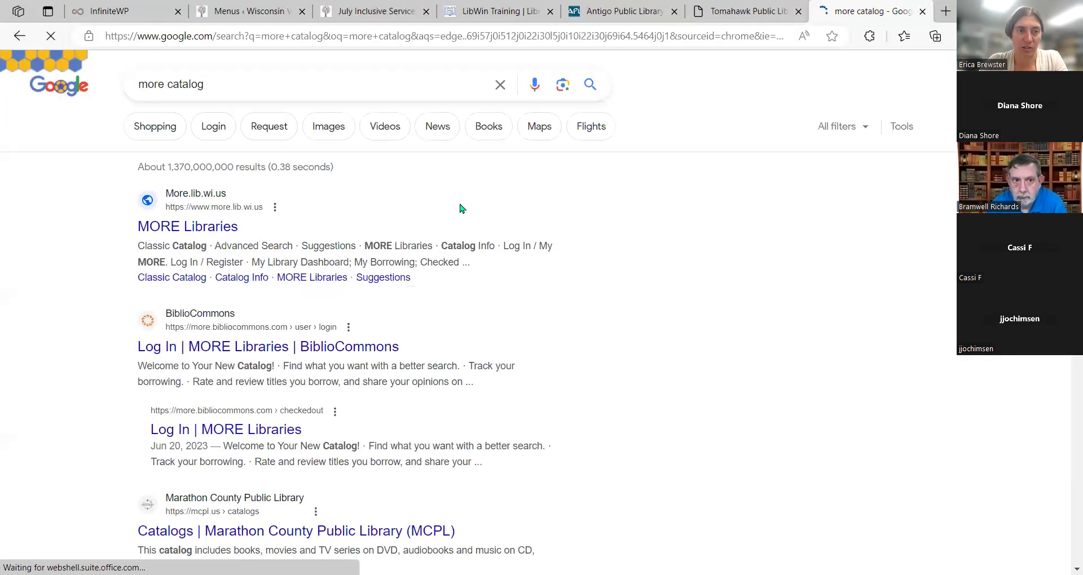
left_click(171, 231)
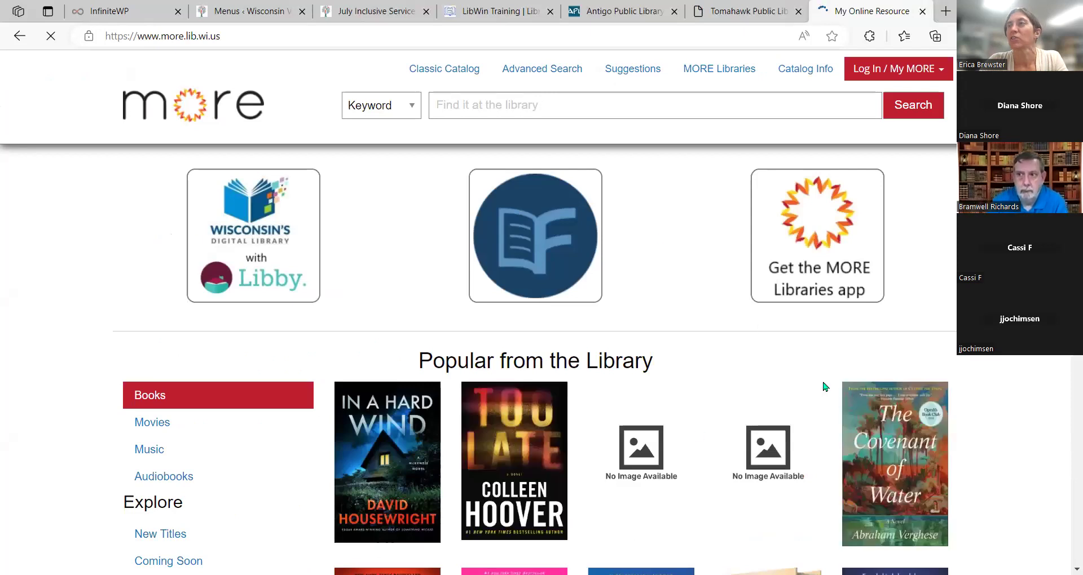
left_click(289, 37)
key("ctrl+c")
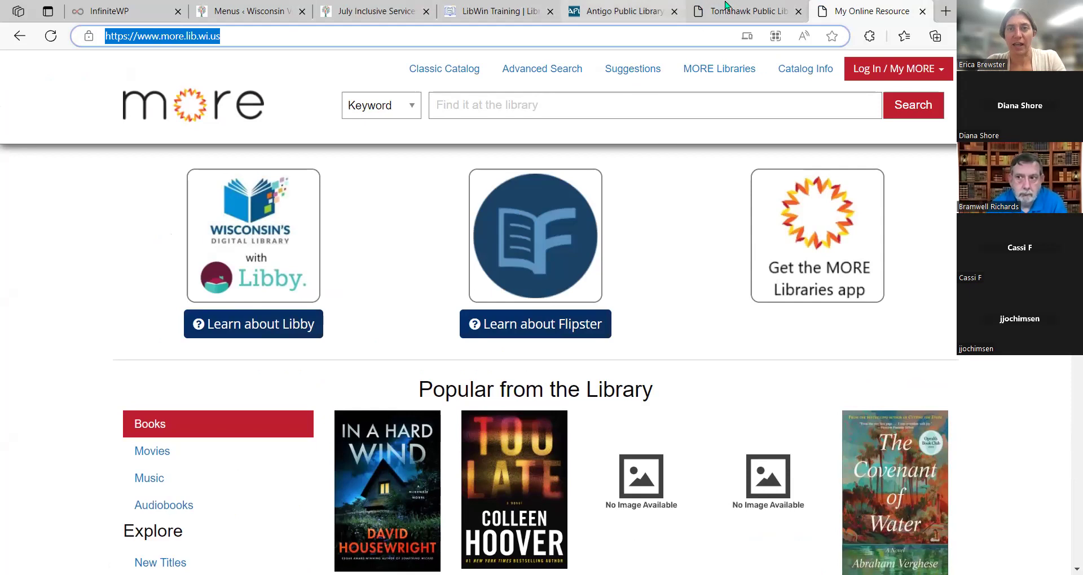
mouse_move(753, 22)
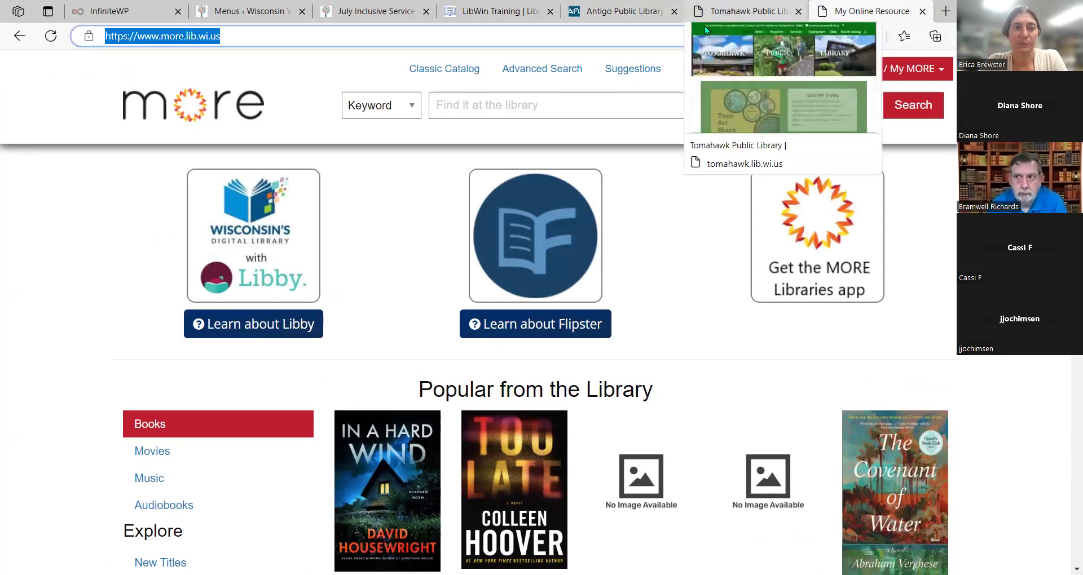
left_click(239, 7)
left_click(887, 12)
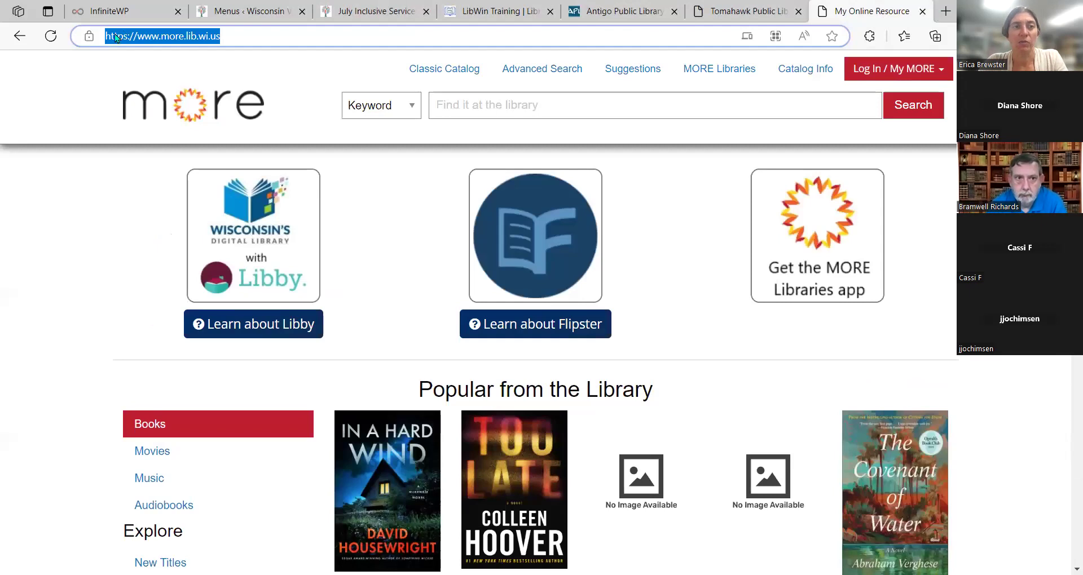
right_click(199, 41)
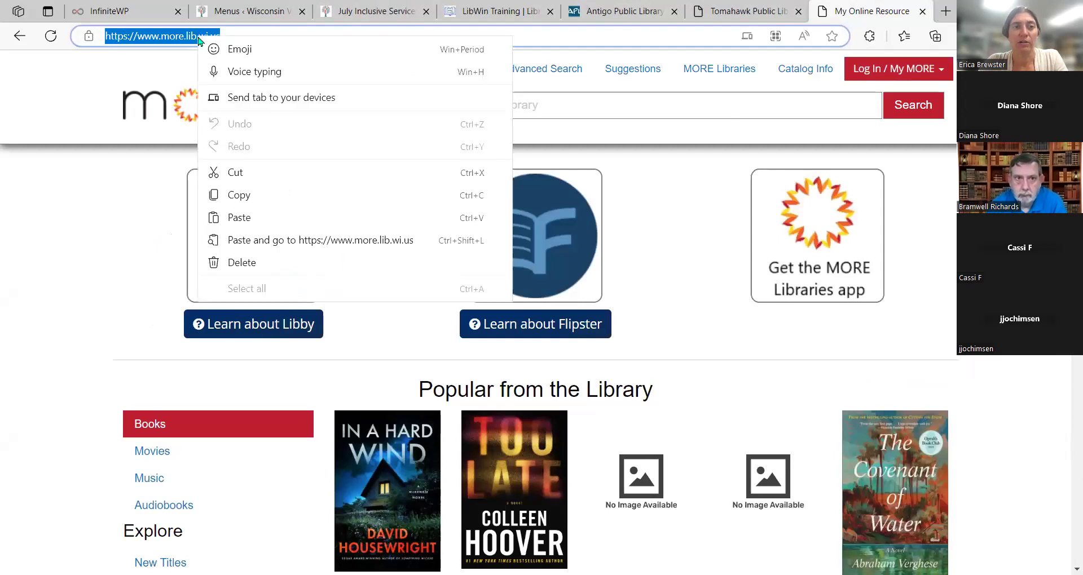
left_click(231, 196)
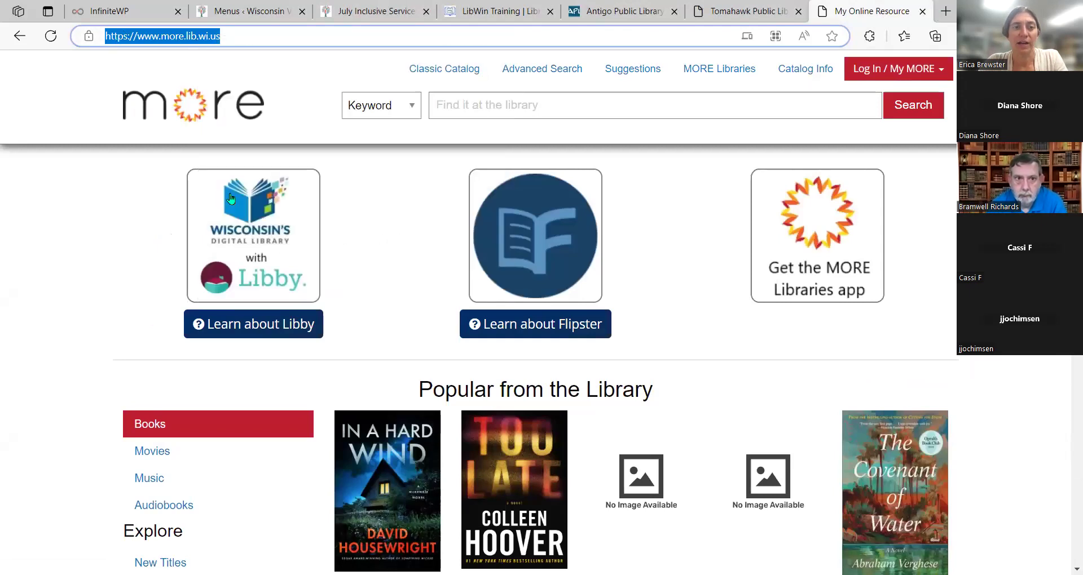
left_click(247, 7)
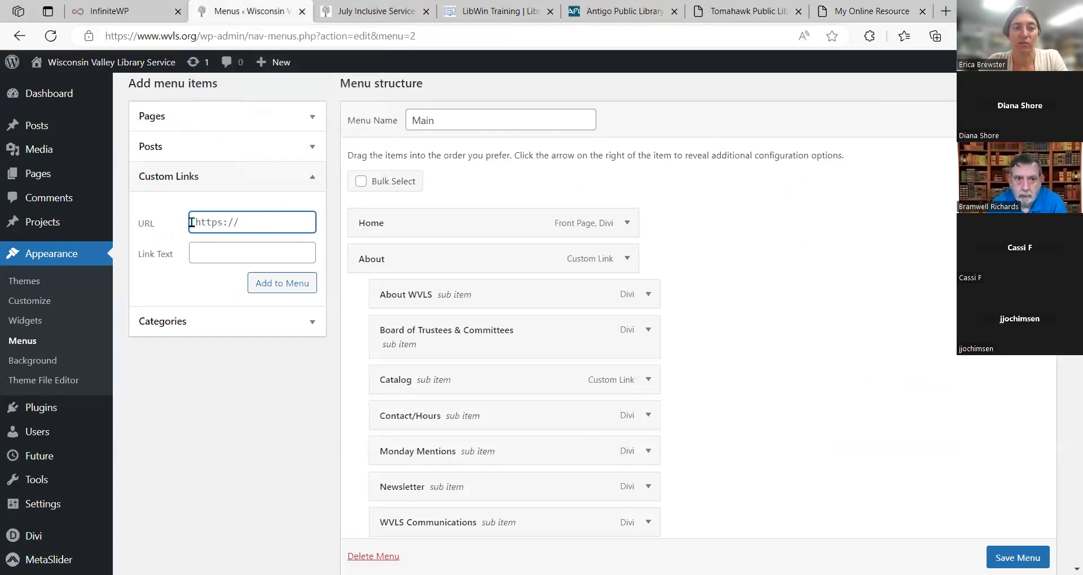
right_click(255, 224)
left_click(295, 358)
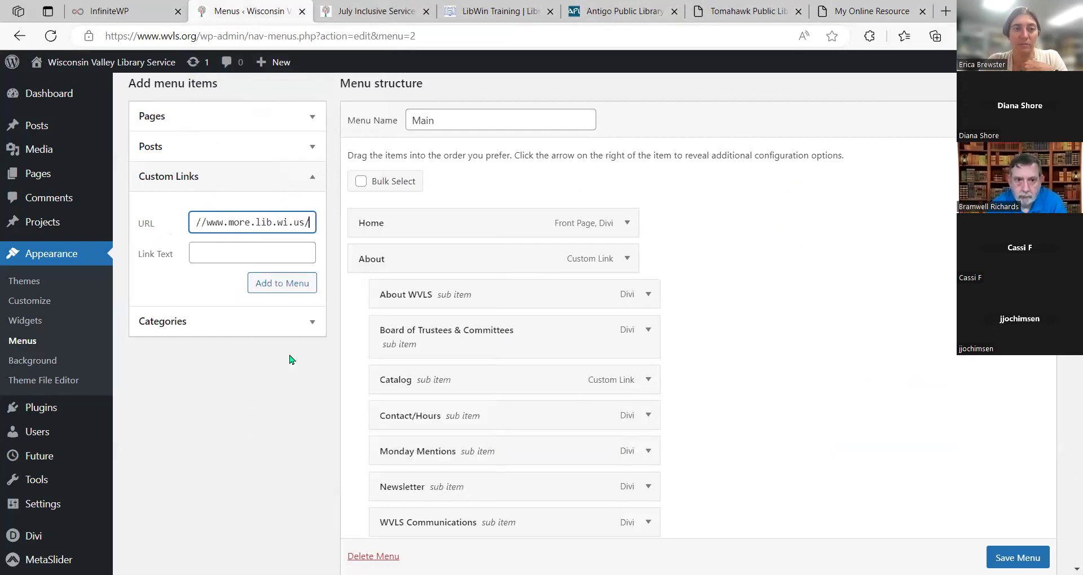
left_click(250, 252)
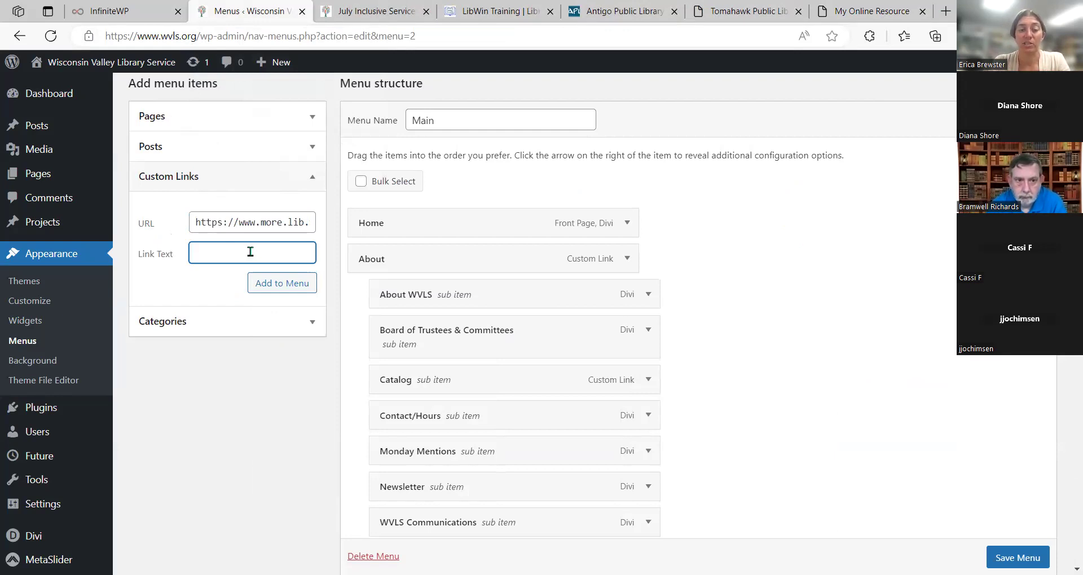
type("Search")
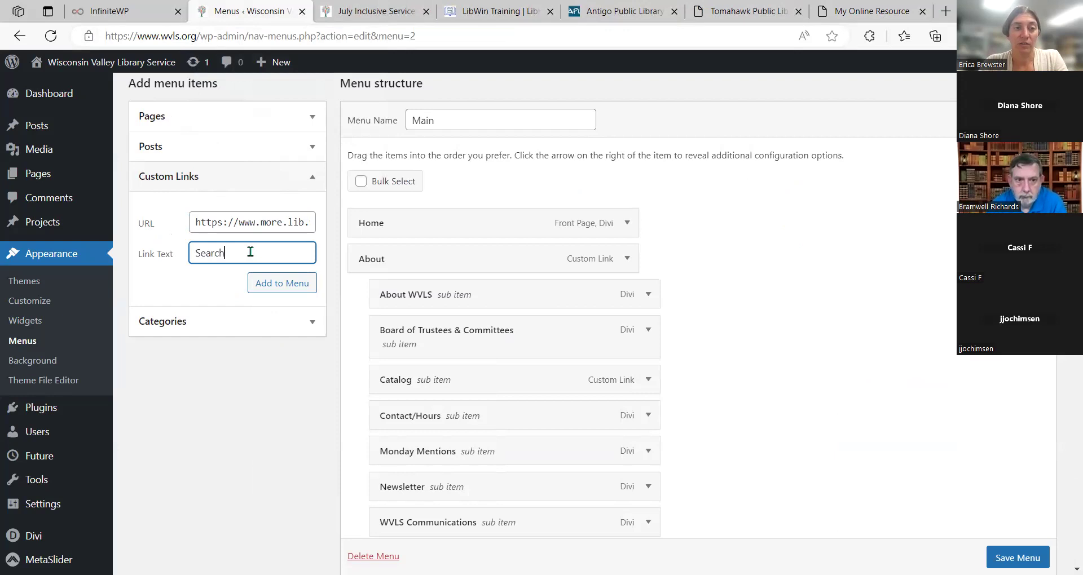
type(" the MORE catalogC")
left_click(281, 286)
Move Search the MORE Catalog to be the first sub item under Professional Development, above Continuing Education.
scroll(742, 312, "down", 5)
scroll(742, 312, "down", 15)
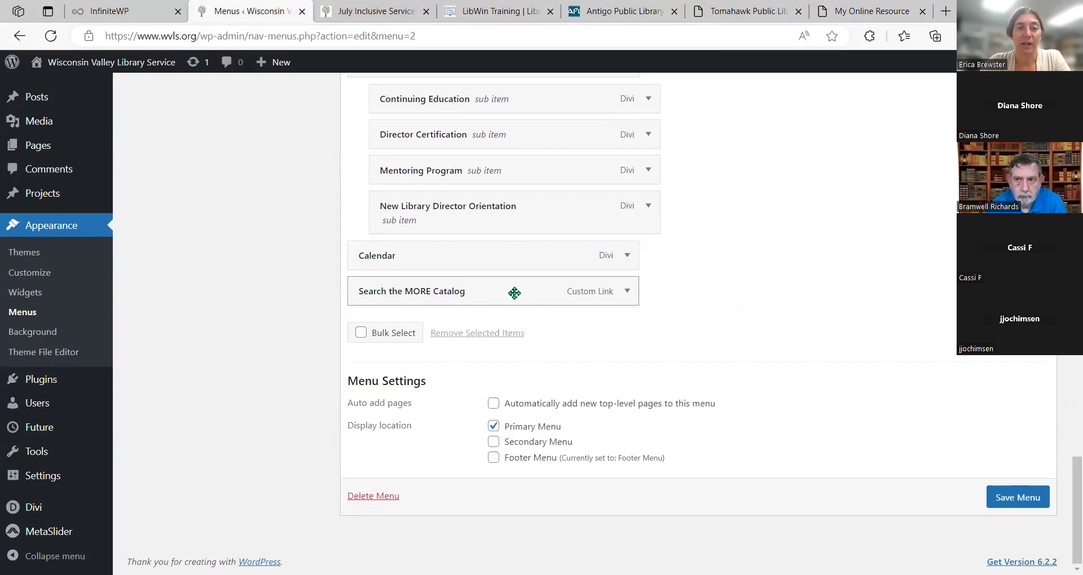
left_click_drag(502, 289, 509, 113)
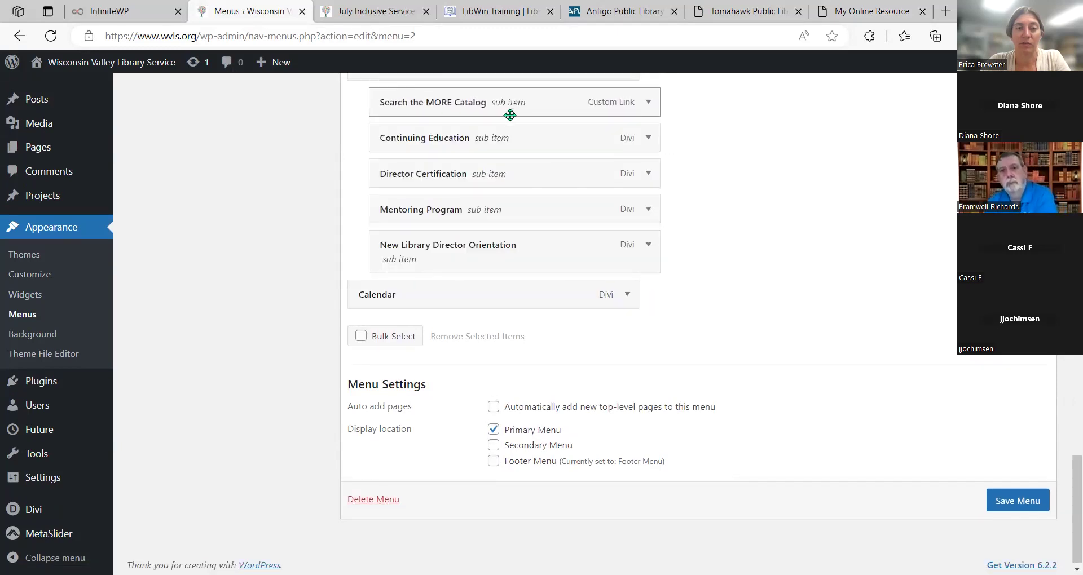
Save the Main menu and test the Search the MORE Catalog link under Professional Development on the reloaded live site.
left_click(1014, 499)
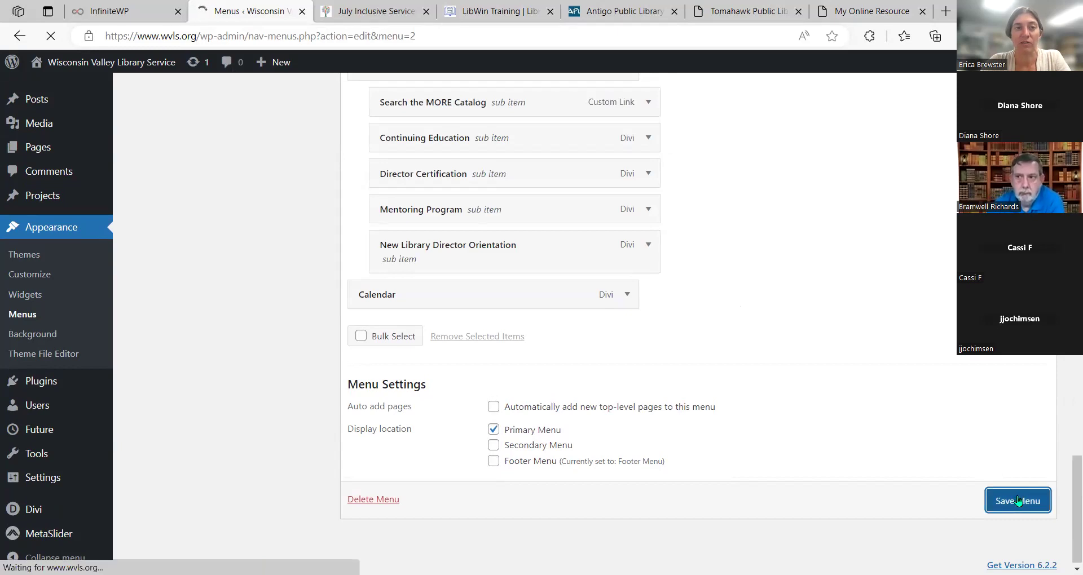
left_click(356, 9)
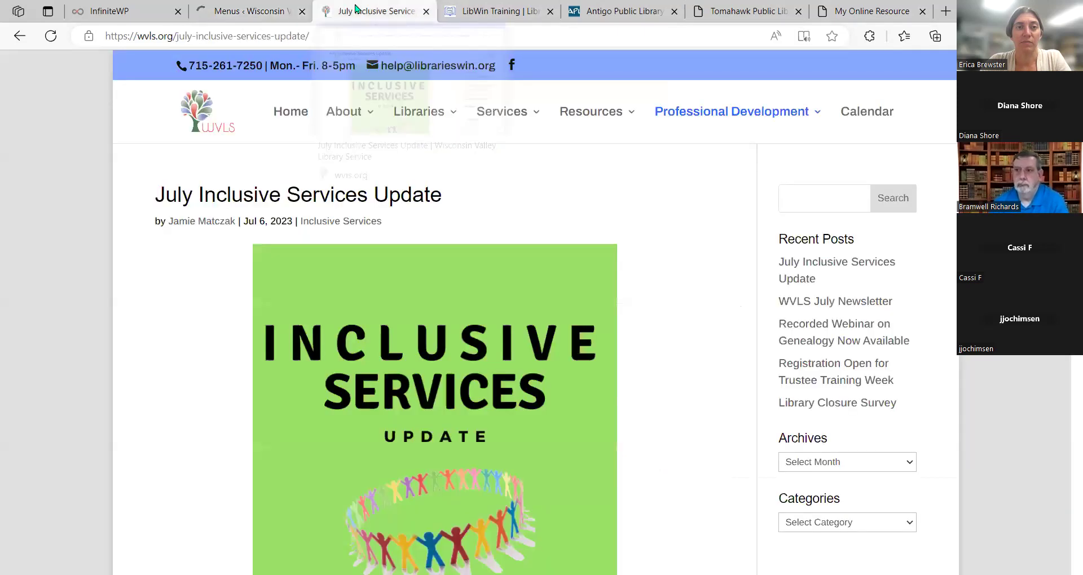
left_click(51, 40)
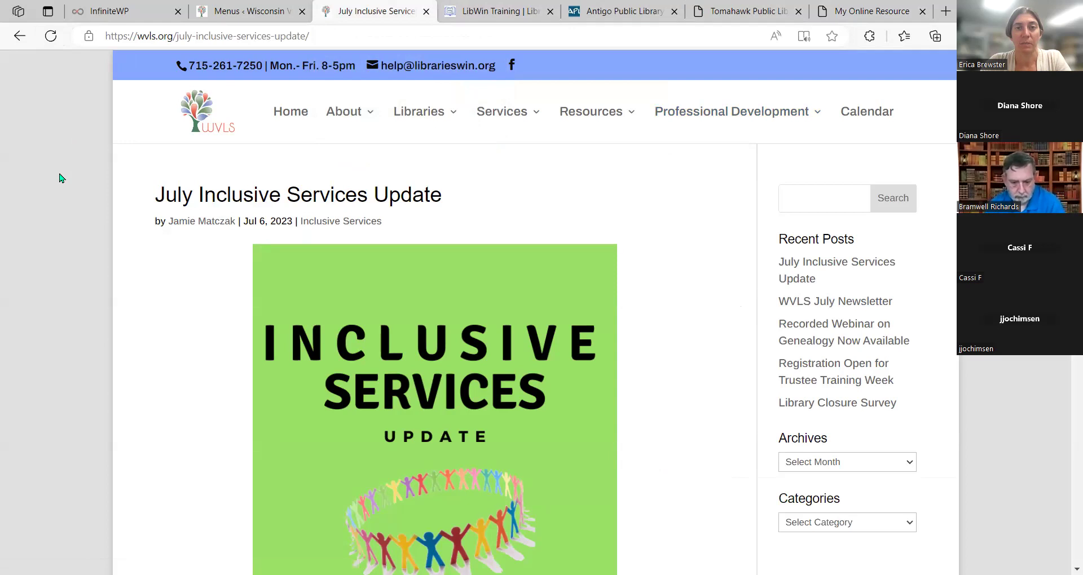
mouse_move(811, 112)
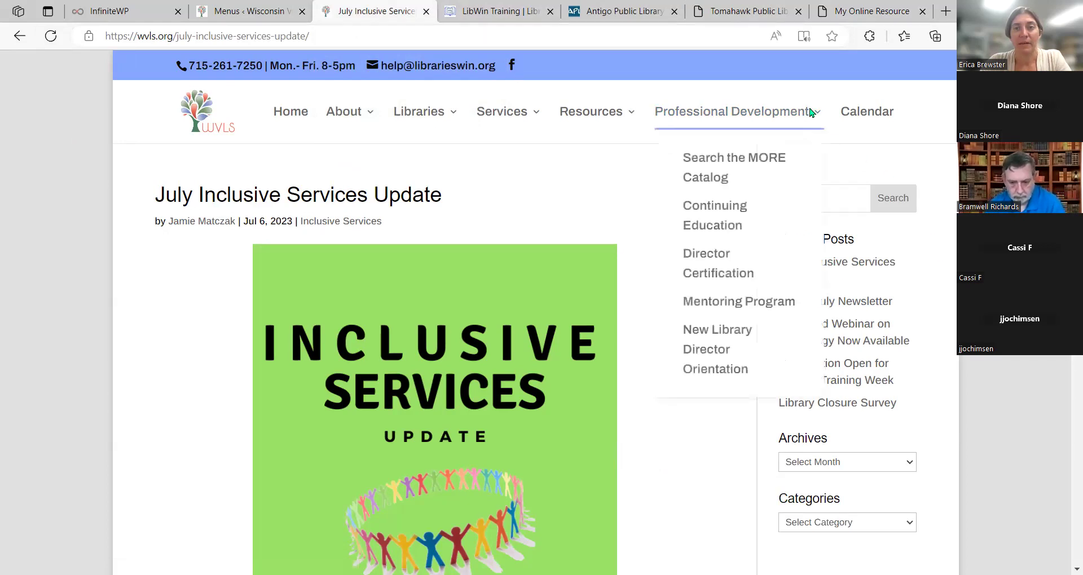
left_click(732, 167)
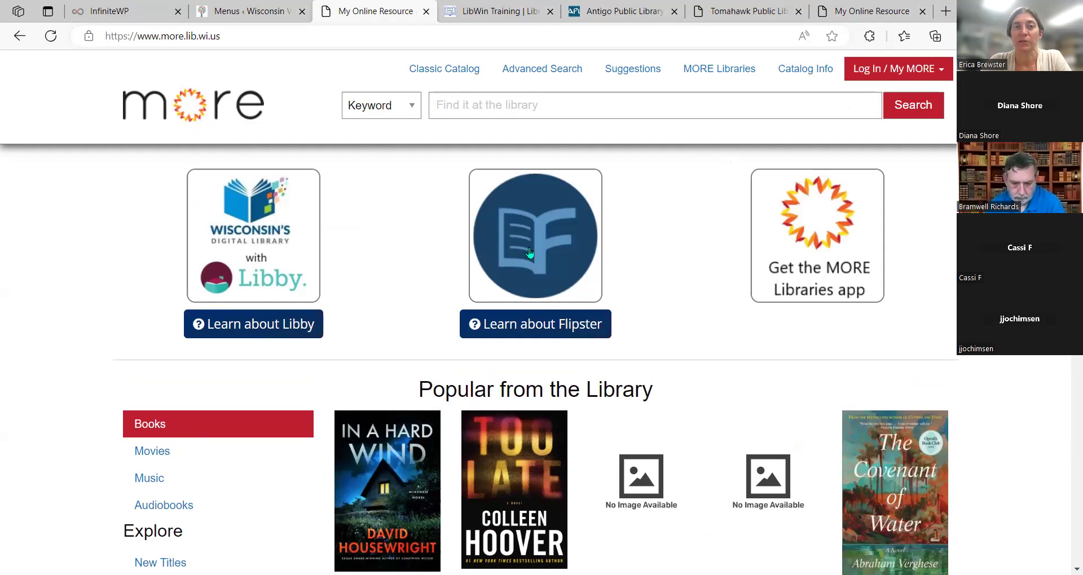
left_click(15, 40)
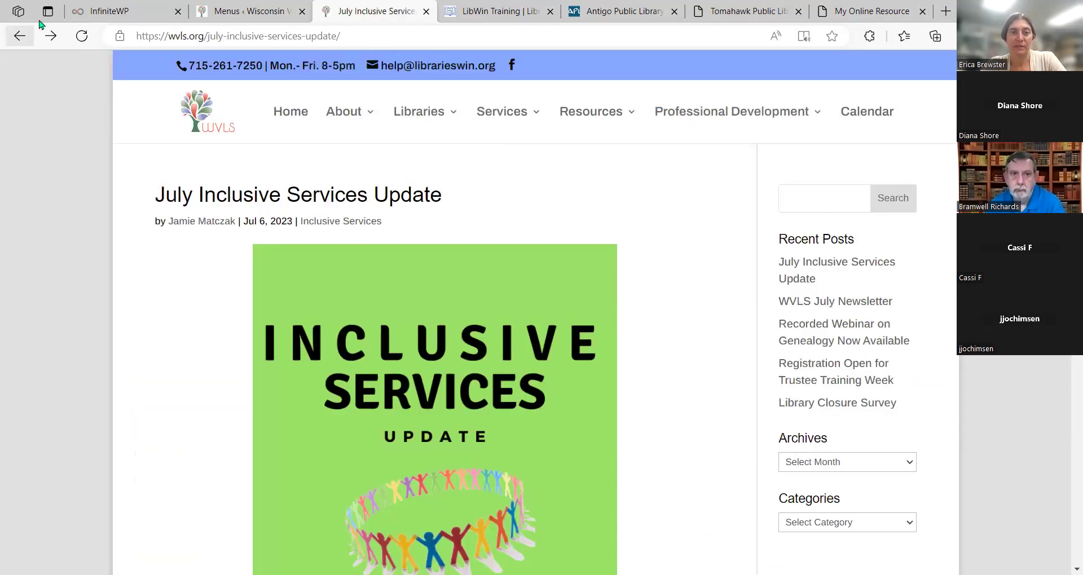
Remove New Library Director Orientation from under Professional Development in the Main menu and save the menu.
left_click(257, 7)
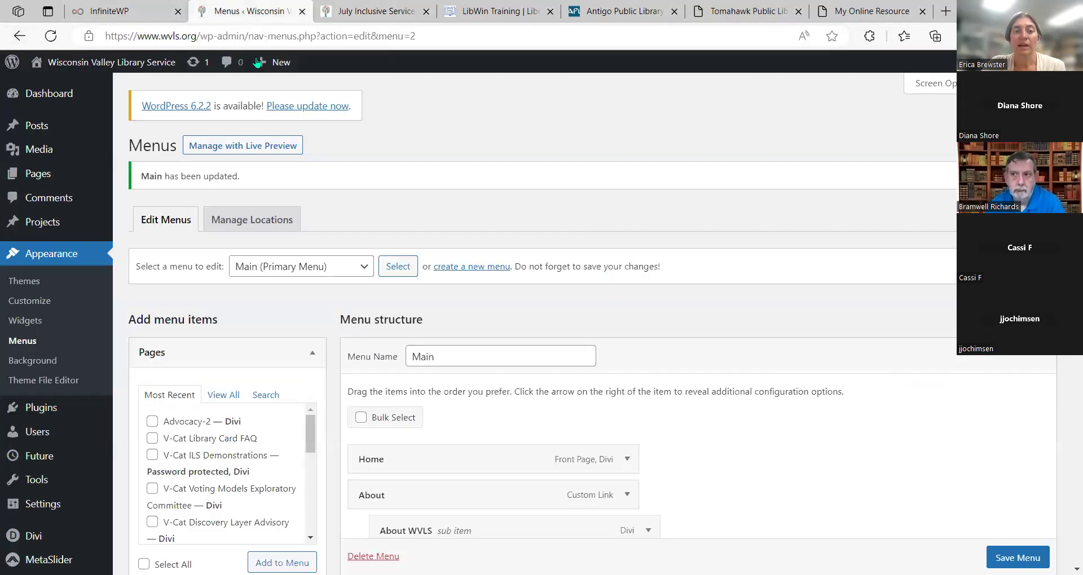
scroll(853, 319, "down", 20)
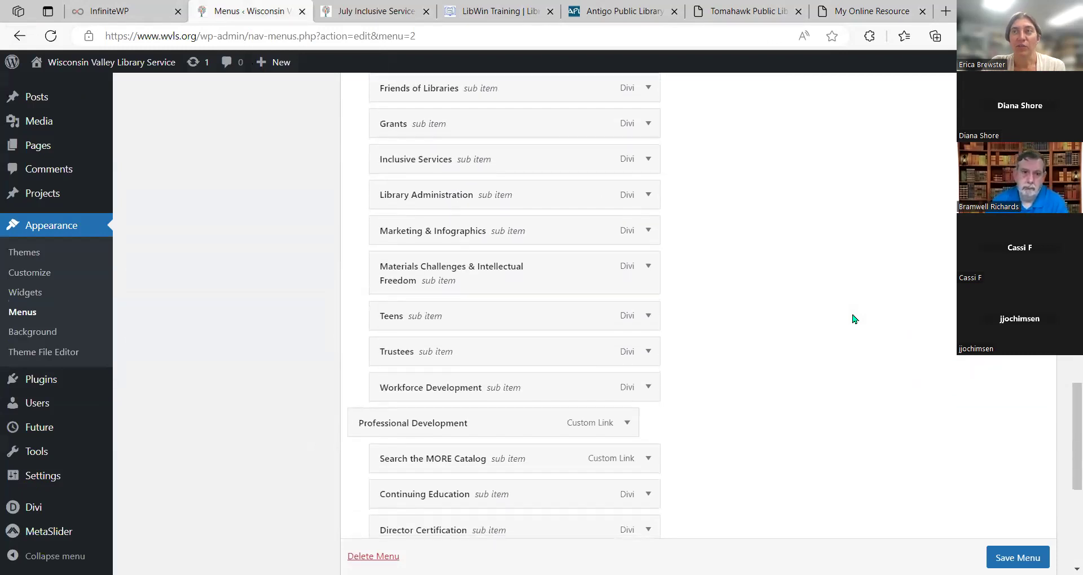
scroll(853, 319, "down", 6)
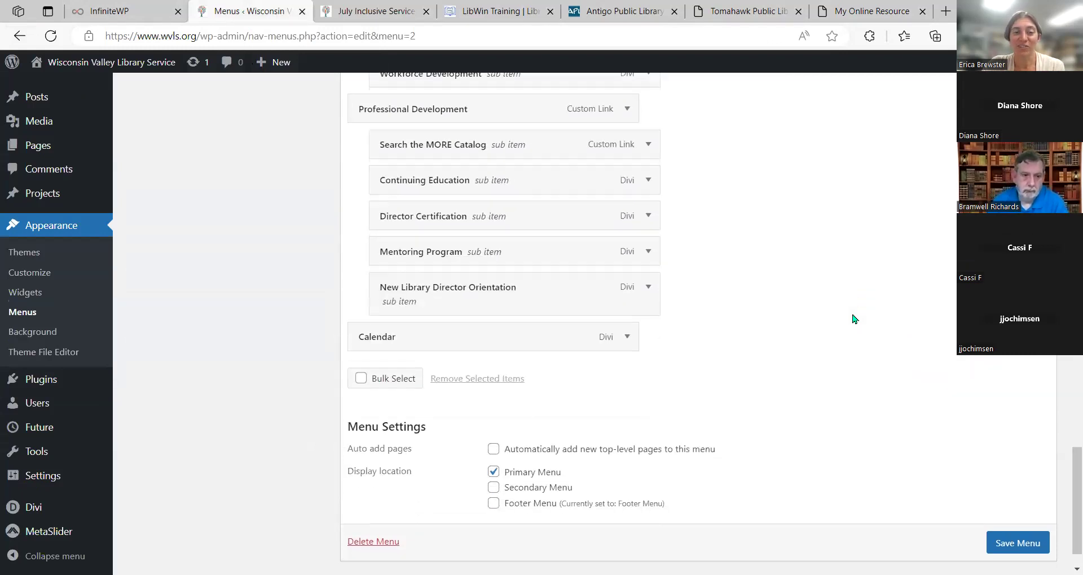
left_click(649, 242)
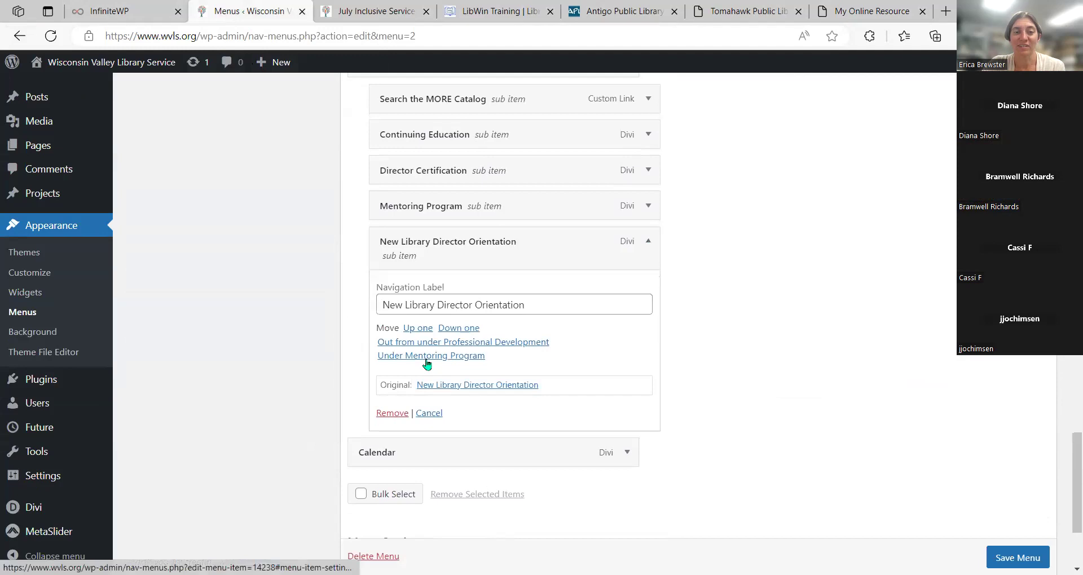
left_click(392, 416)
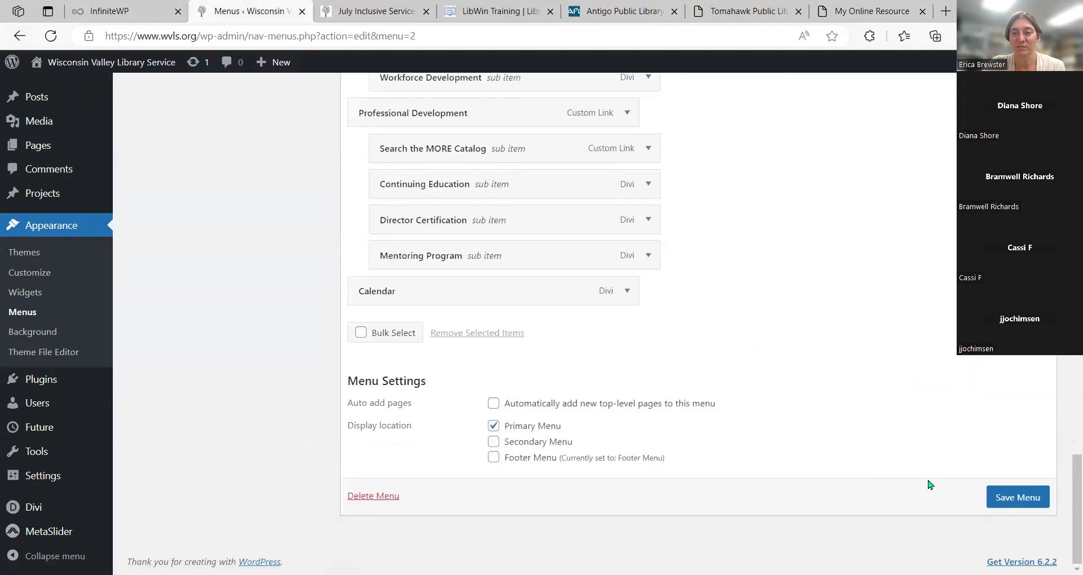
left_click(998, 488)
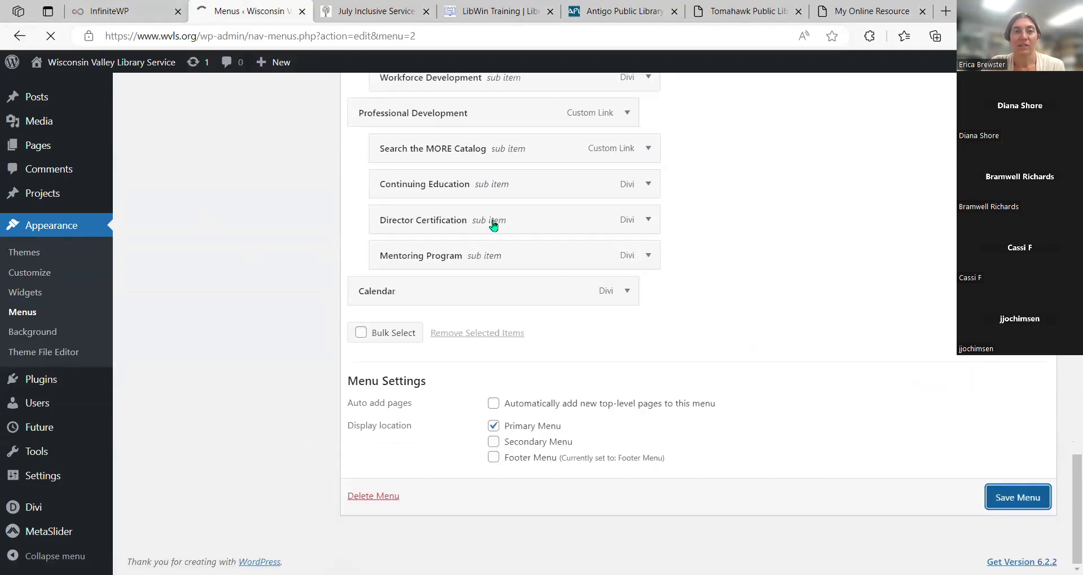
scroll(503, 212, "up", 20)
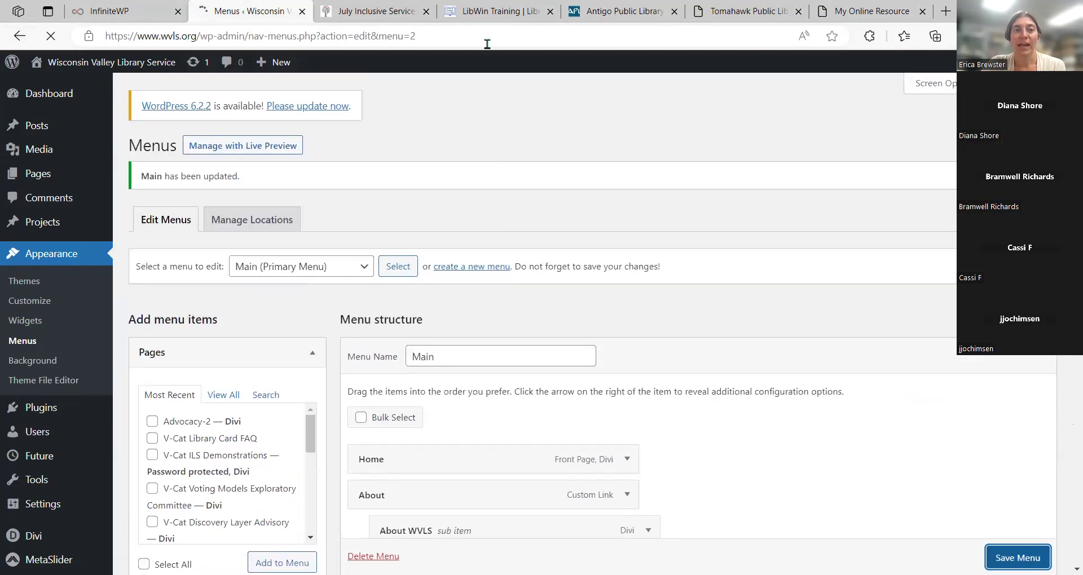
View the LibWin Training site's homepage and go through the featured guides in its slider.
left_click(481, 7)
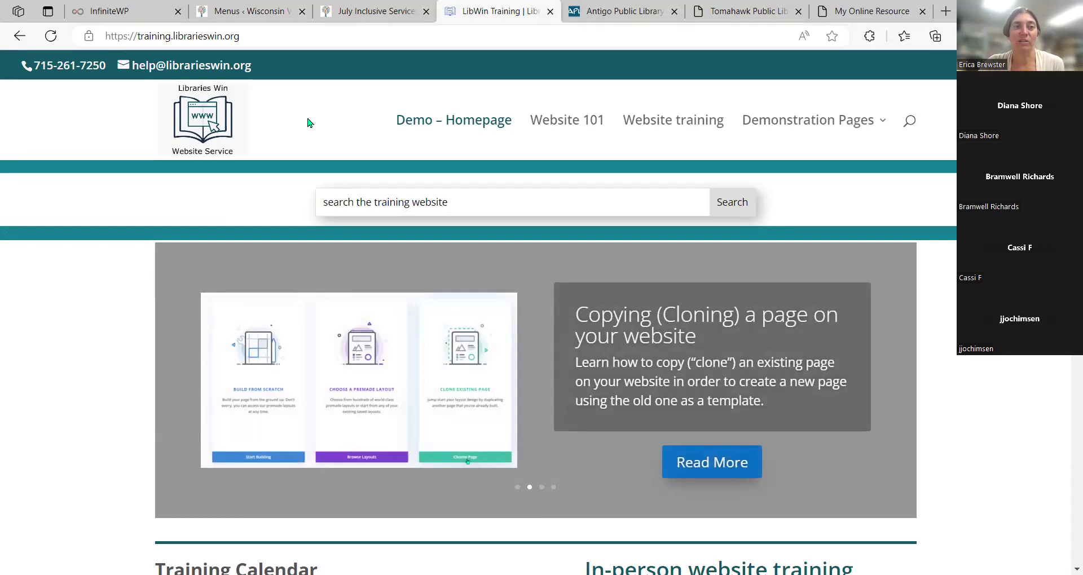
left_click(243, 36)
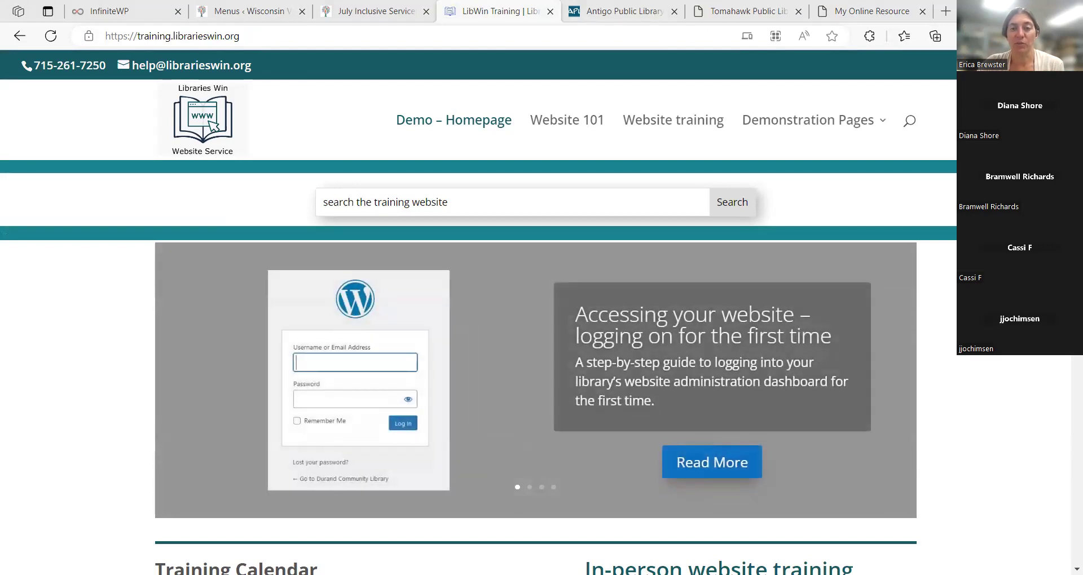
mouse_move(857, 417)
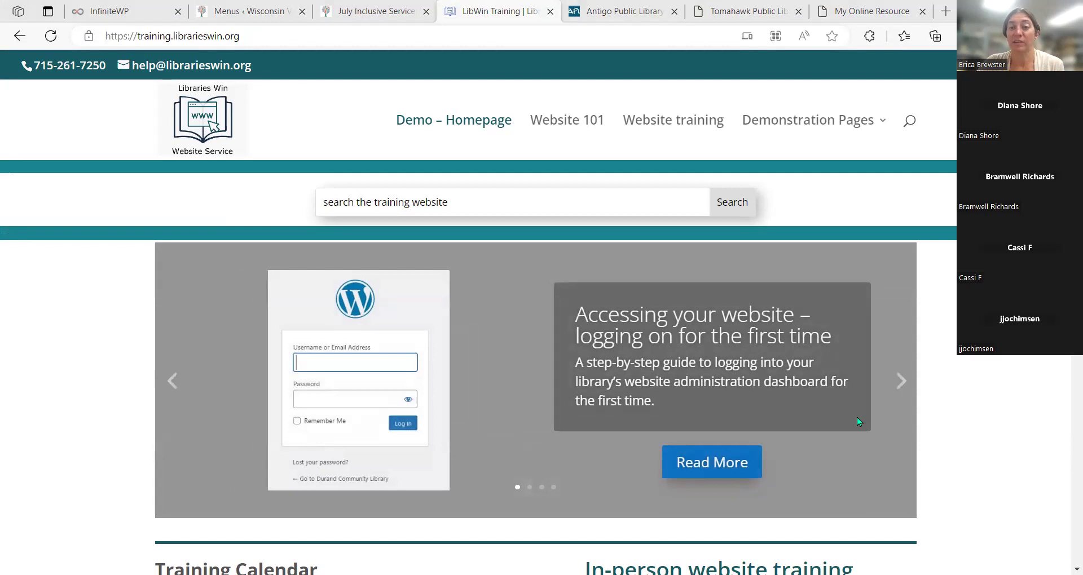
left_click(885, 383)
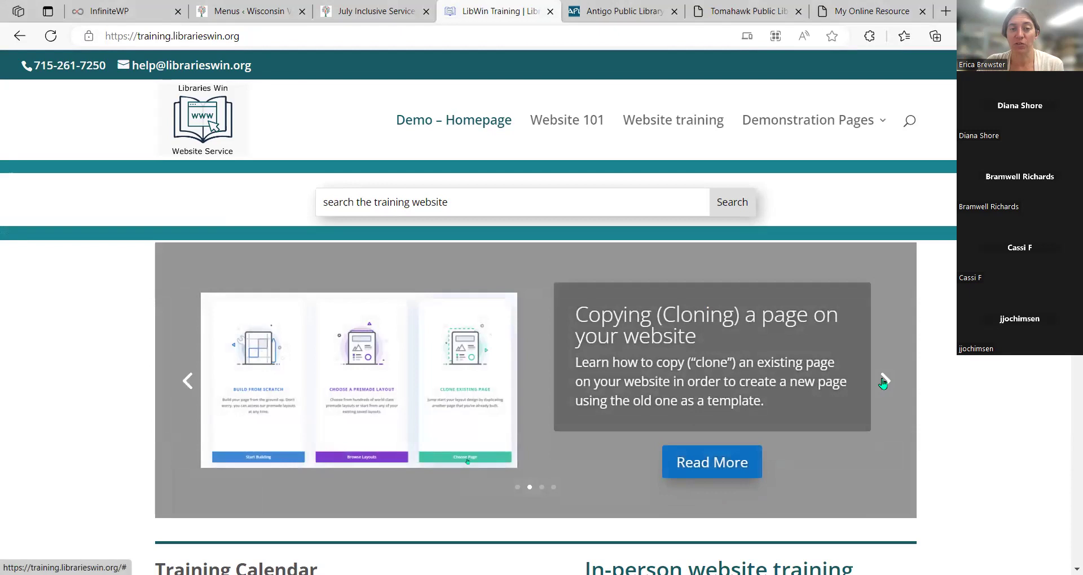
left_click(883, 383)
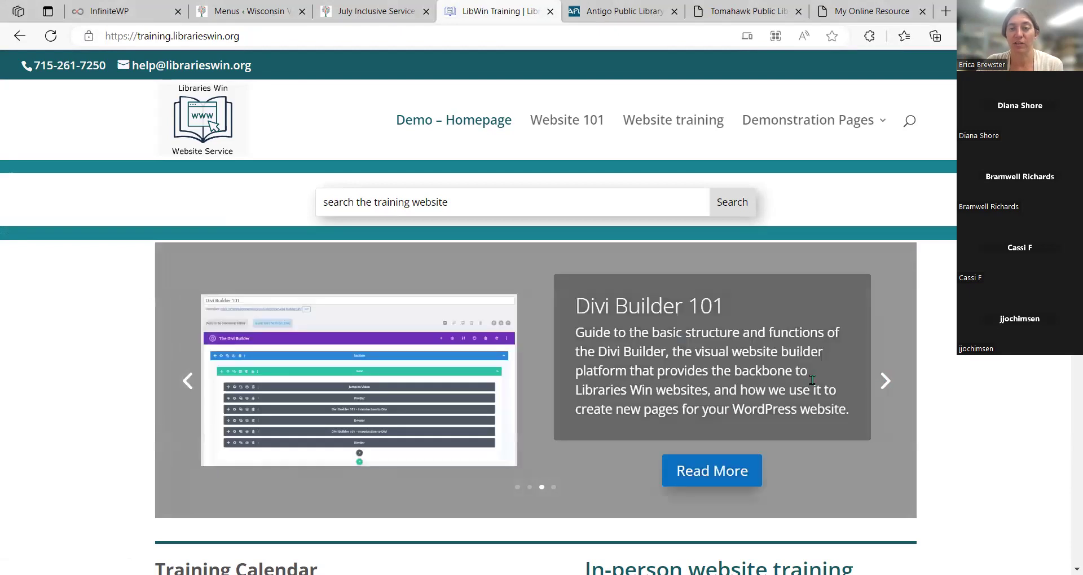
left_click(895, 389)
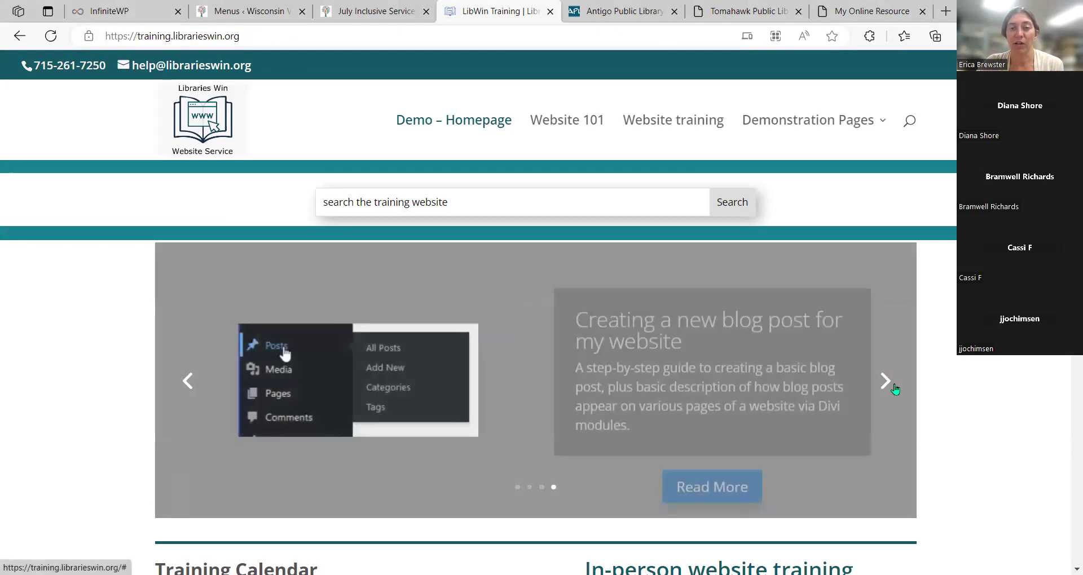
Review the training homepage's calendar, interest survey, contact details and office hours down to the footer, and return to its navigation.
scroll(982, 377, "down", 1)
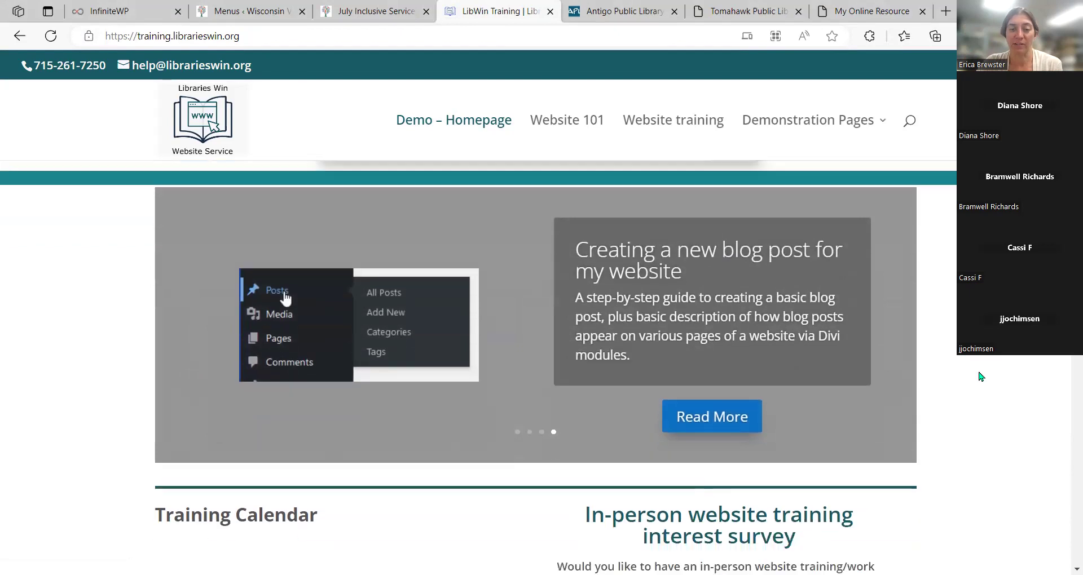
scroll(982, 377, "down", 2)
scroll(981, 377, "down", 1)
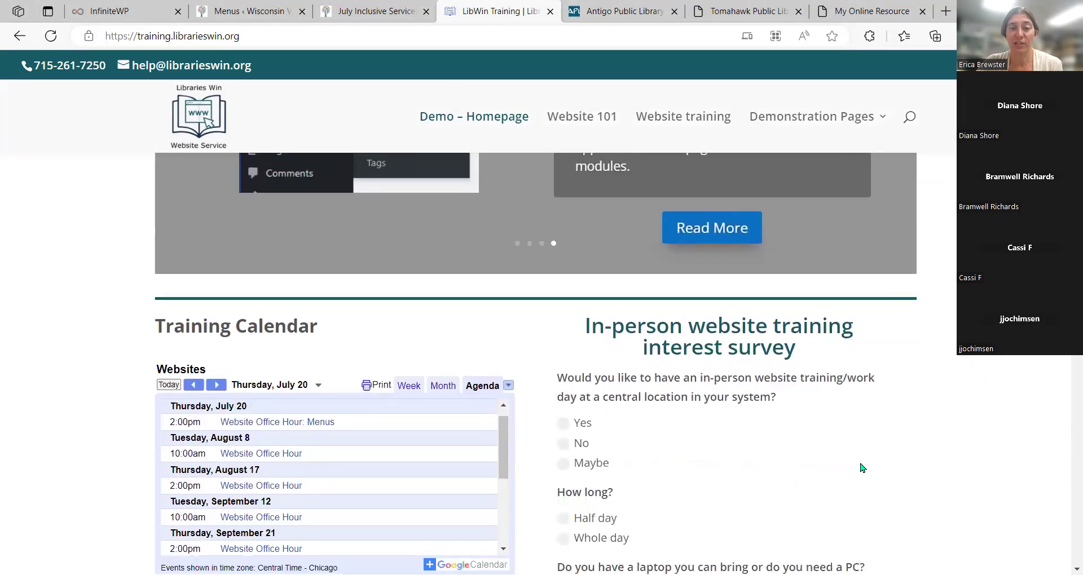
scroll(863, 467, "down", 10)
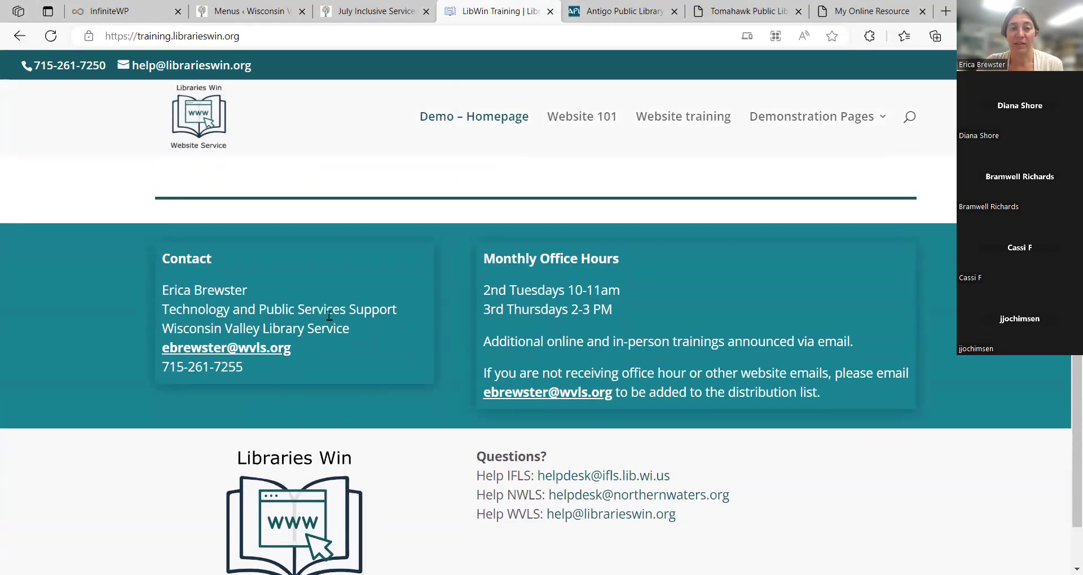
scroll(570, 476, "down", 2)
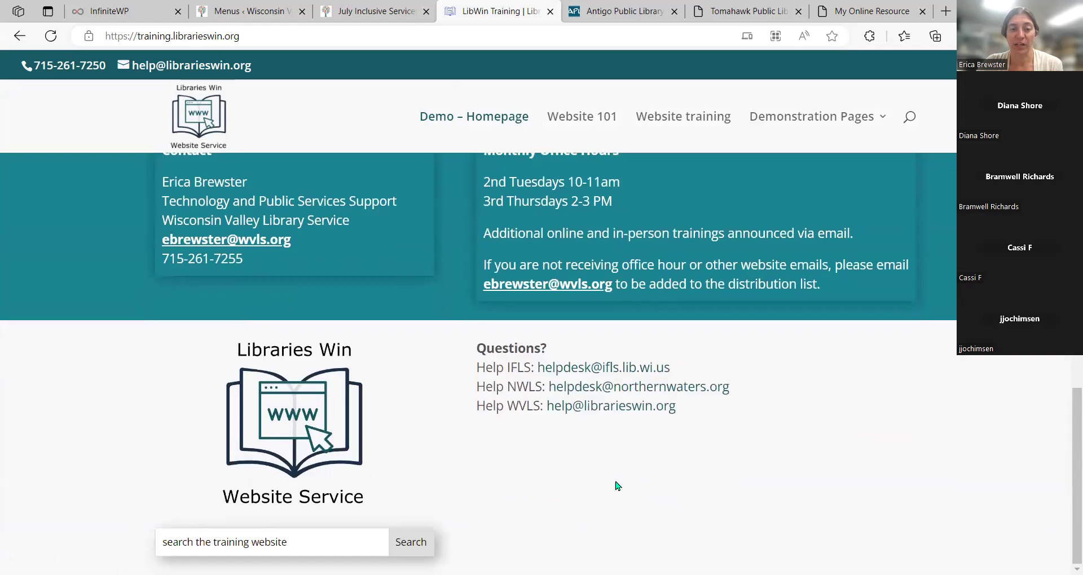
scroll(662, 493, "up", 15)
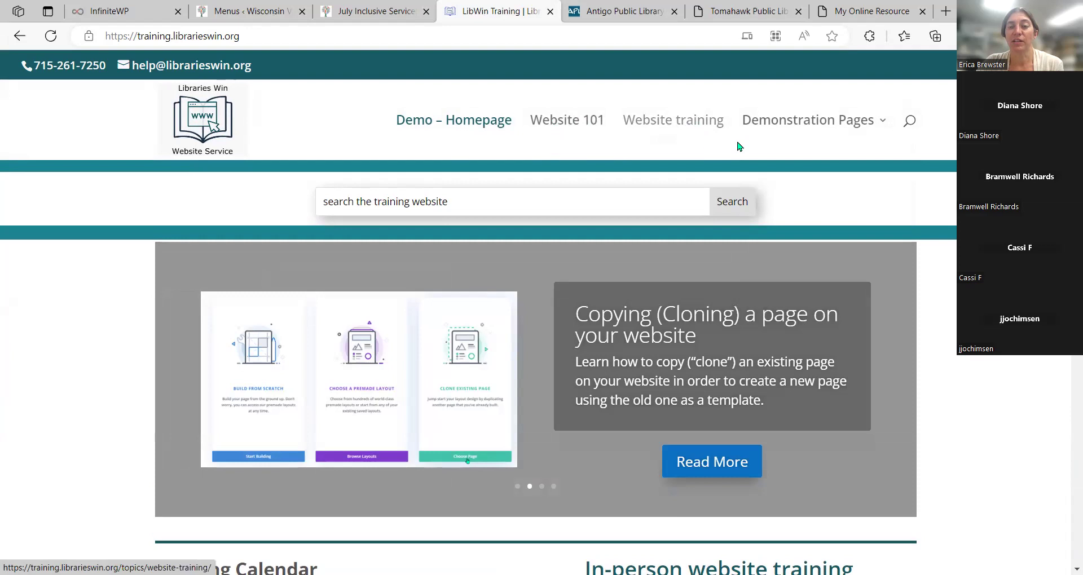
mouse_move(734, 117)
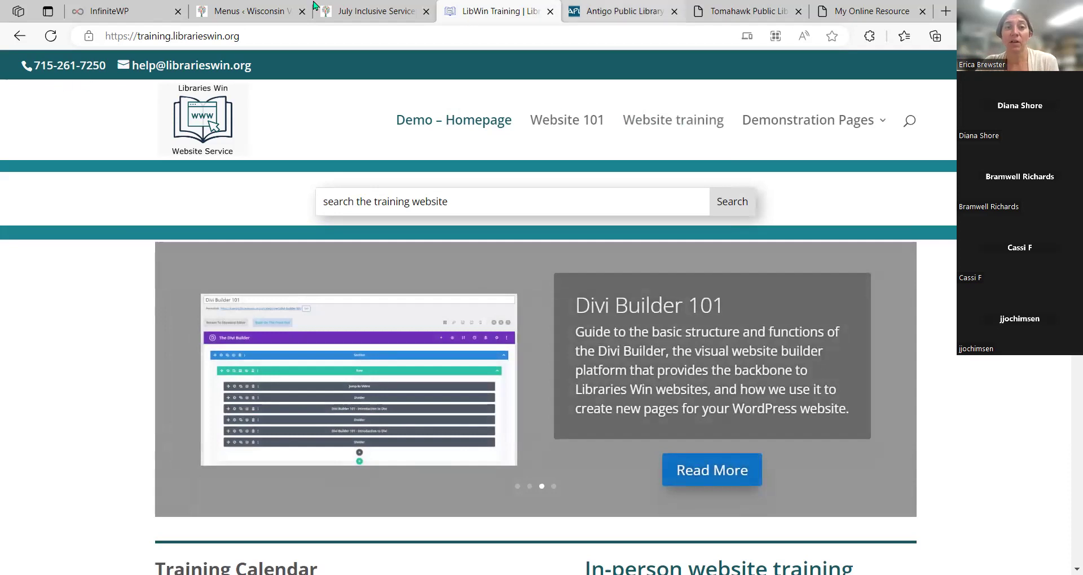
Open the admin dashboard of training.librarieswin.org in a new tab from InfiniteWP and go to its menu editor.
left_click(86, 8)
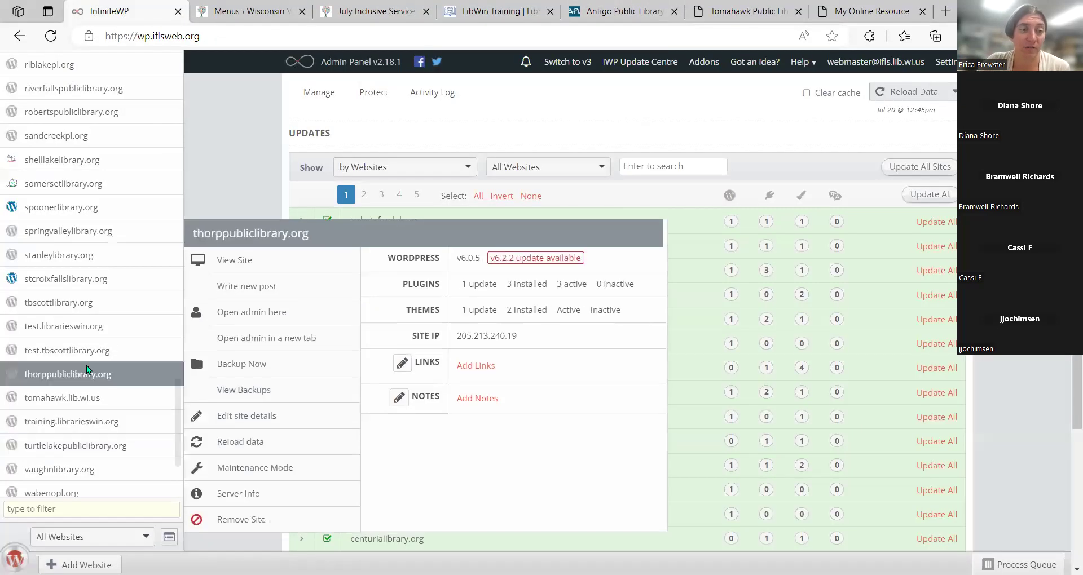
mouse_move(89, 367)
scroll(79, 350, "up", 2)
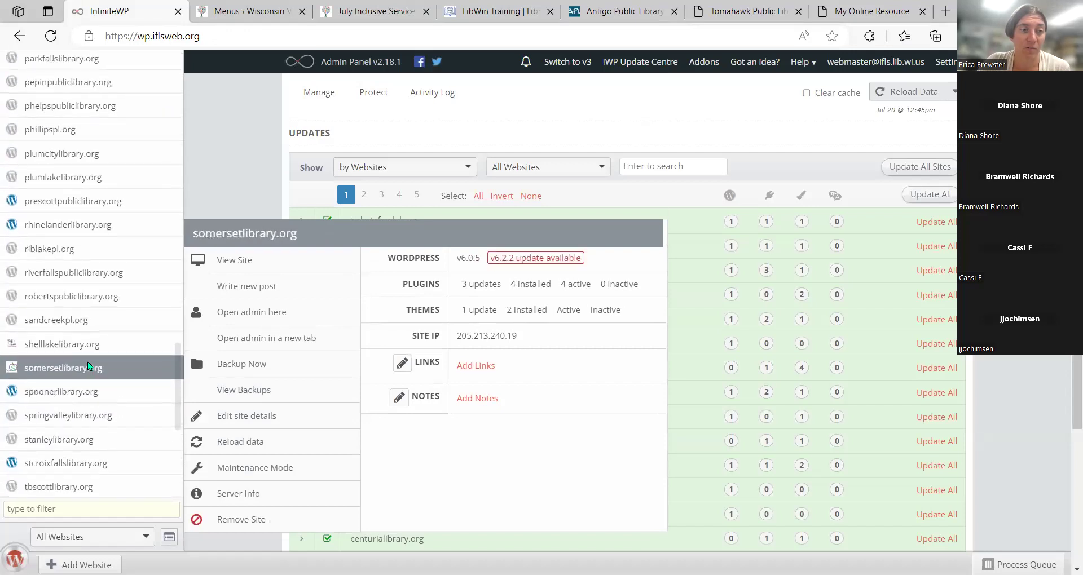
mouse_move(71, 339)
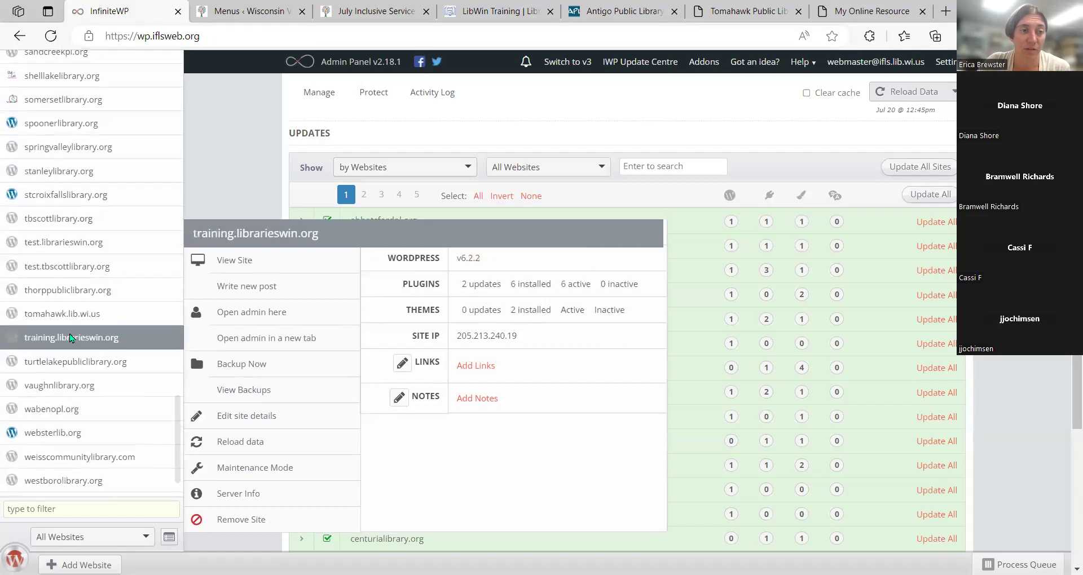
left_click(251, 339)
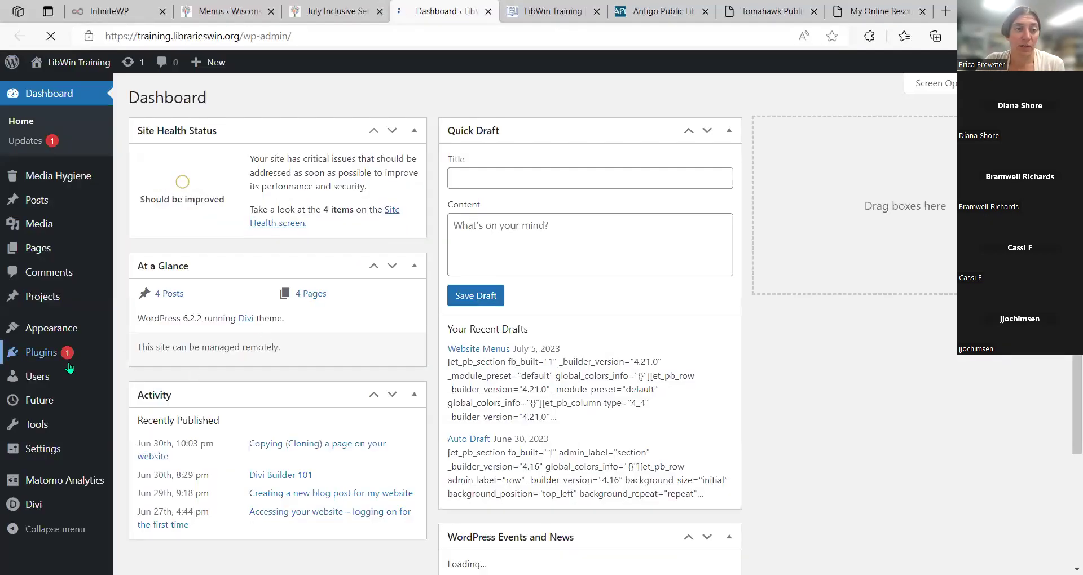
mouse_move(22, 399)
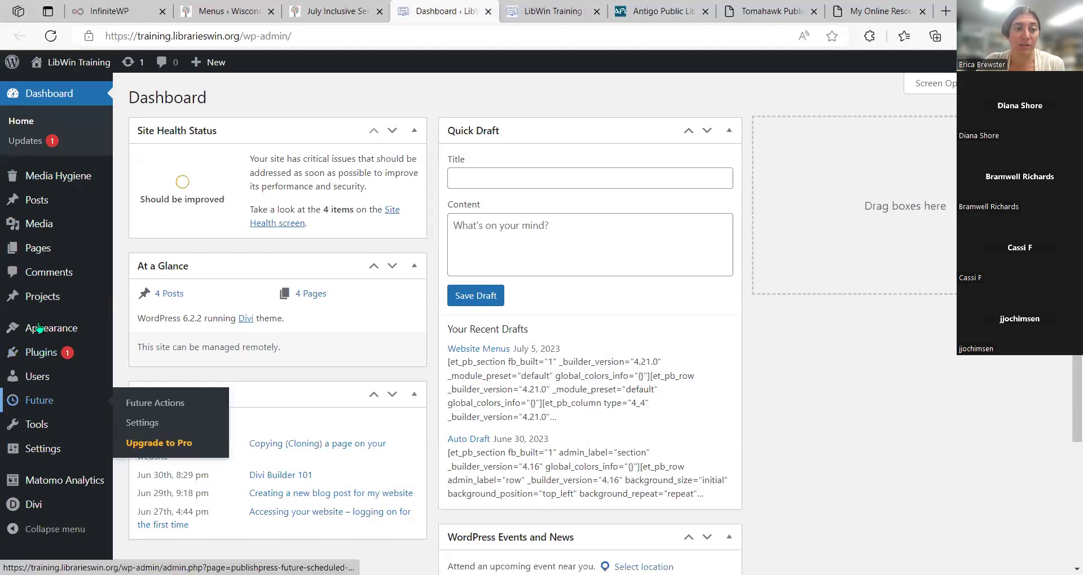
left_click(145, 394)
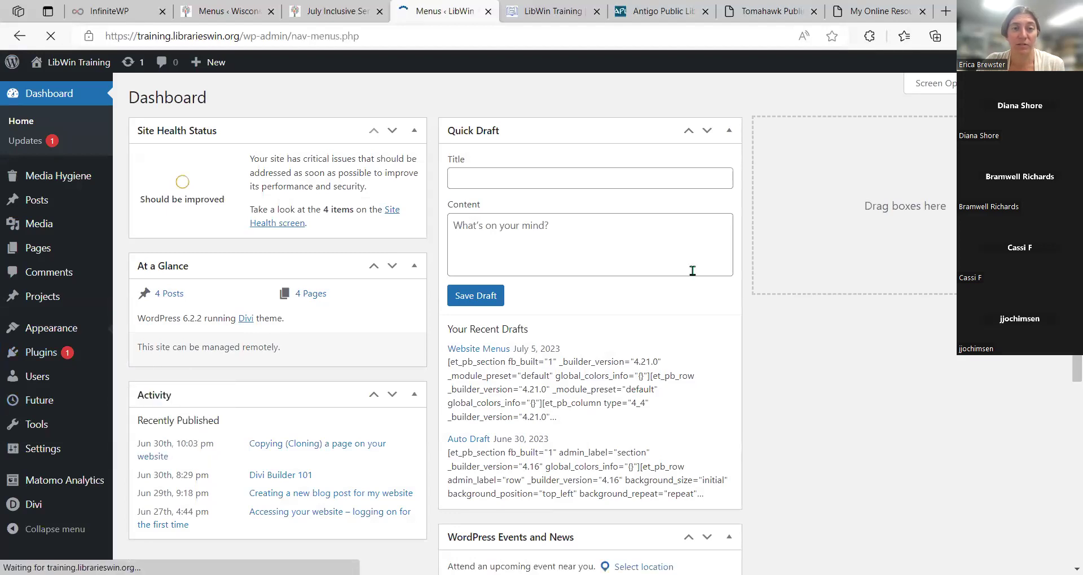
Examine the Website 101 category item in the training site's Primary menu and the categories assigned in its posts list.
scroll(705, 268, "down", 1)
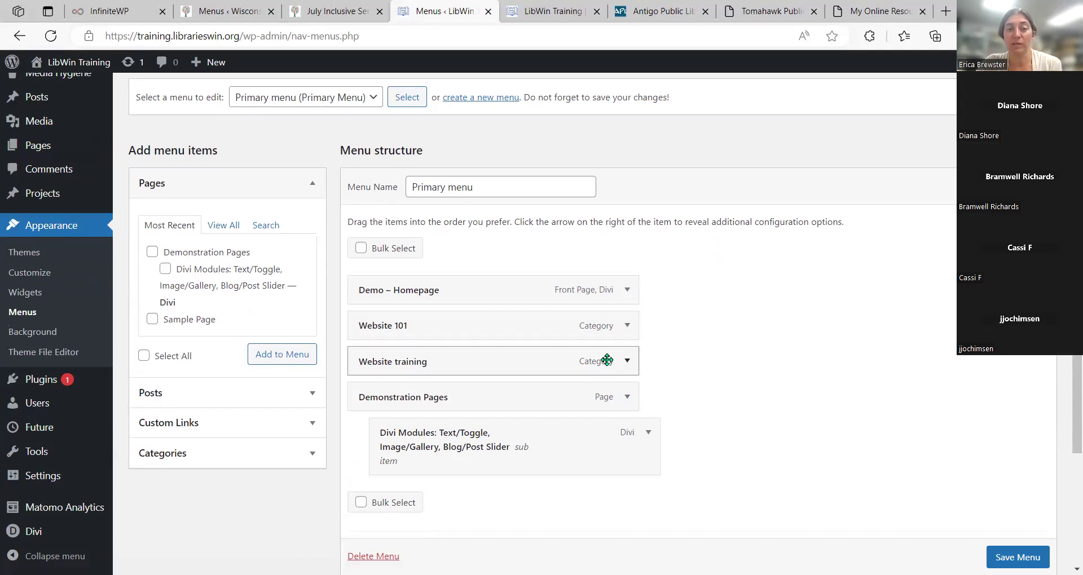
left_click(626, 329)
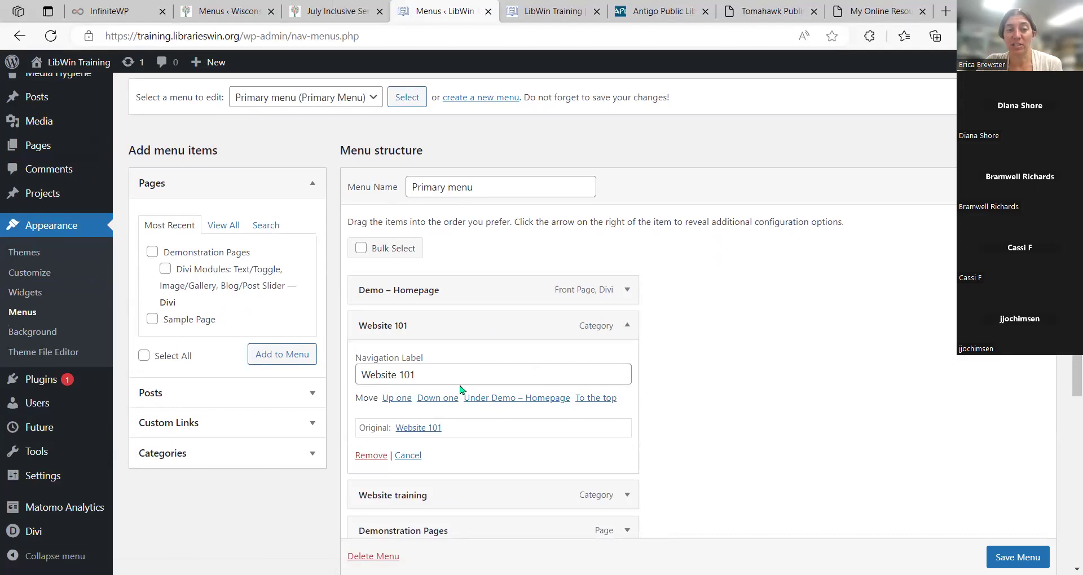
left_click(626, 326)
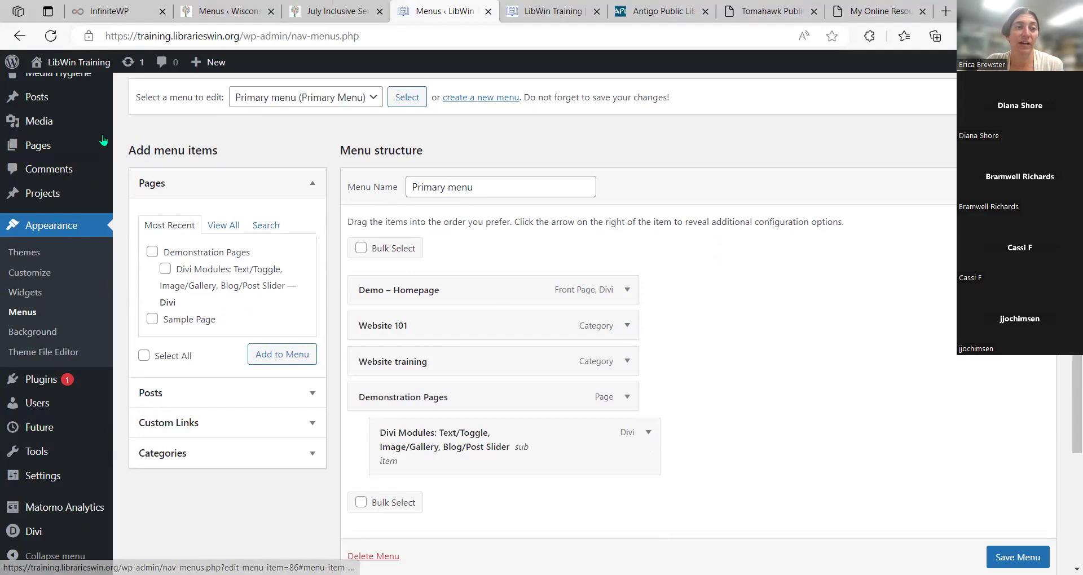
left_click(38, 100)
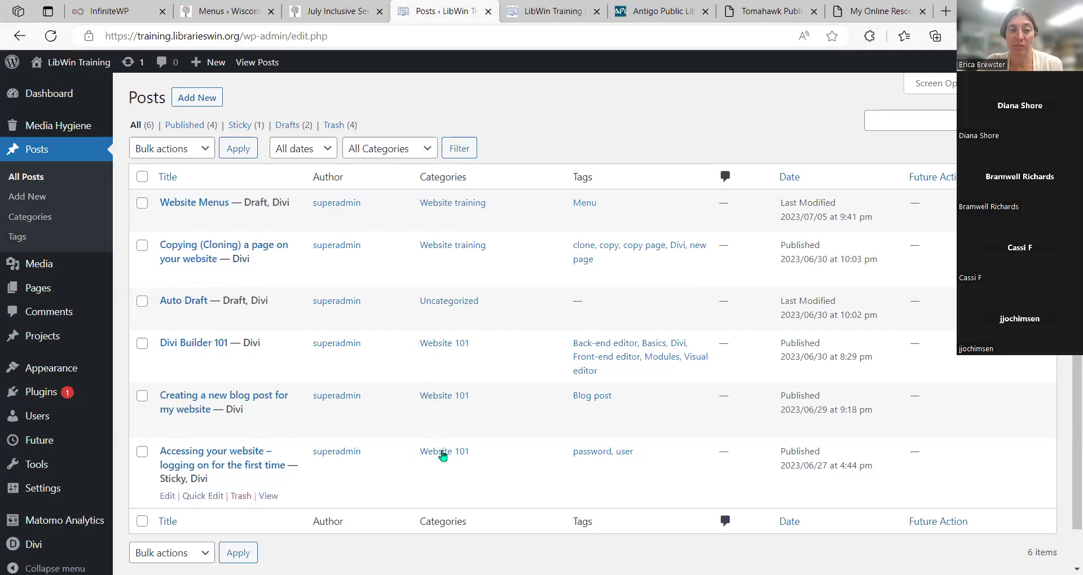
Open the Website 101 category page from the training site's navigation and review the posts it lists.
scroll(454, 454, "down", 1)
scroll(457, 450, "down", 1)
scroll(457, 449, "up", 2)
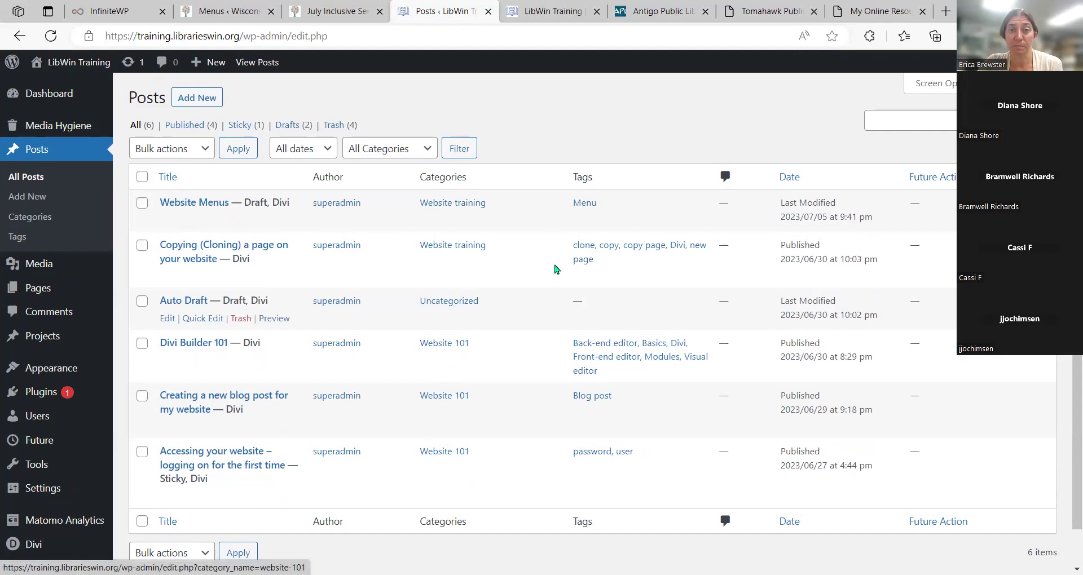
left_click(542, 7)
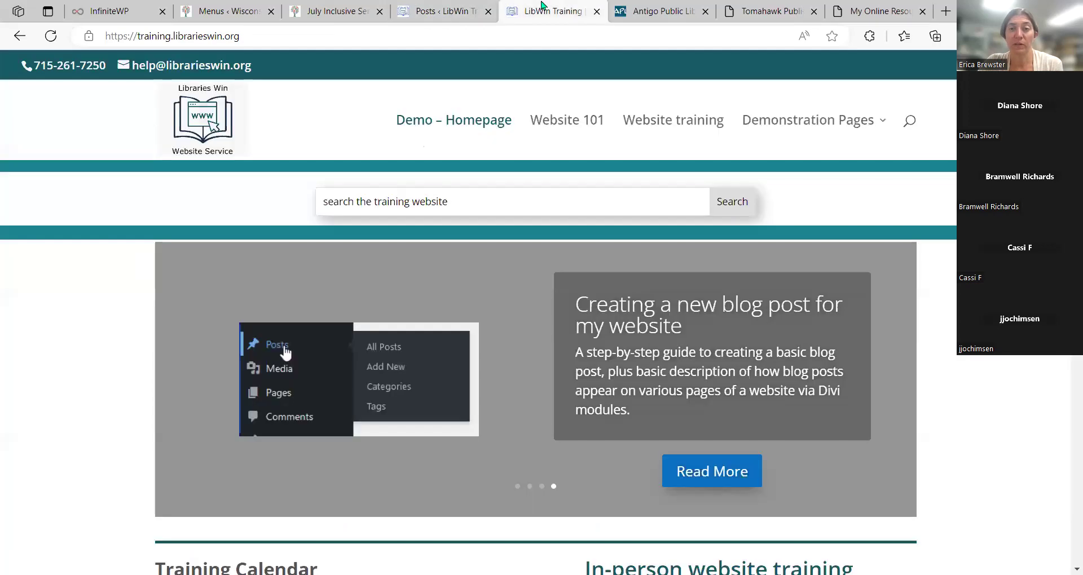
left_click(577, 124)
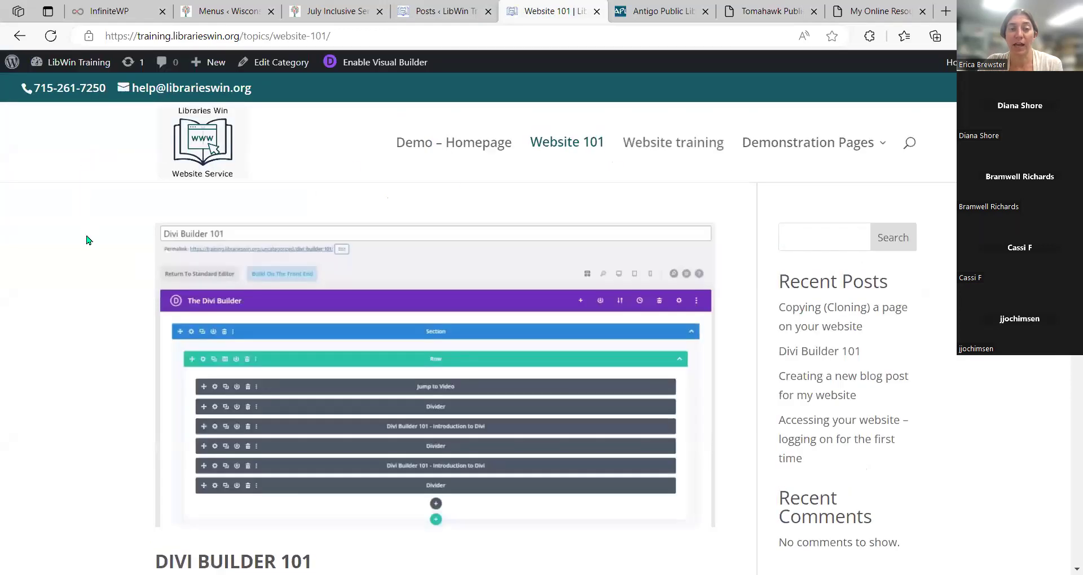
scroll(86, 241, "down", 6)
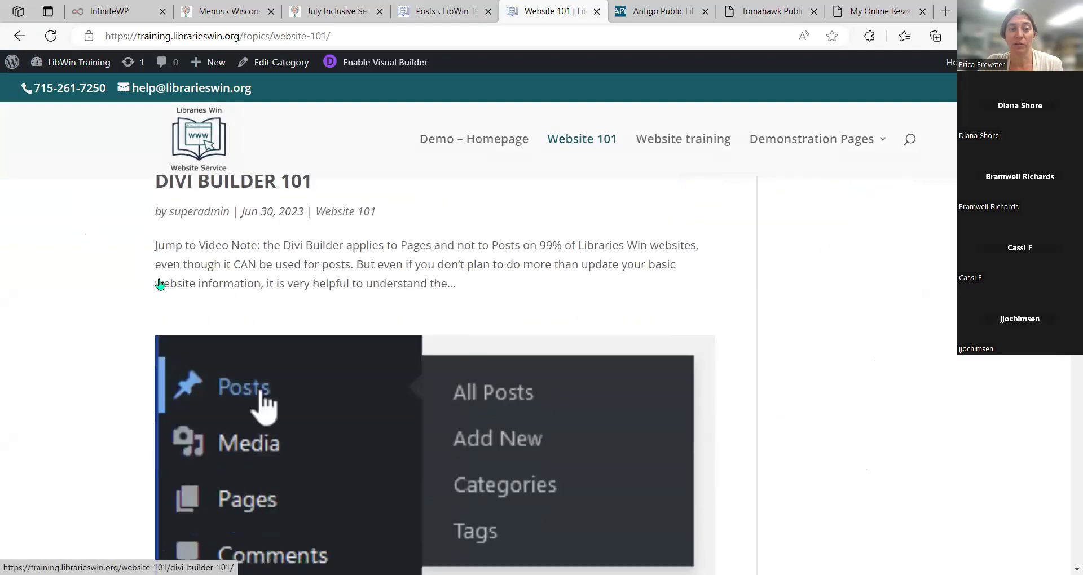
scroll(333, 316, "down", 5)
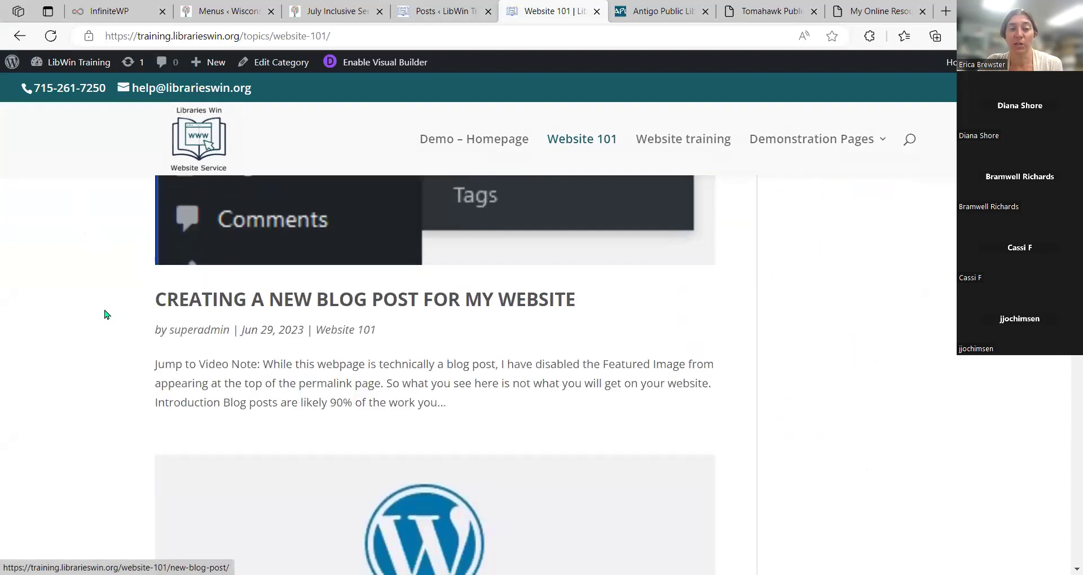
scroll(104, 314, "down", 10)
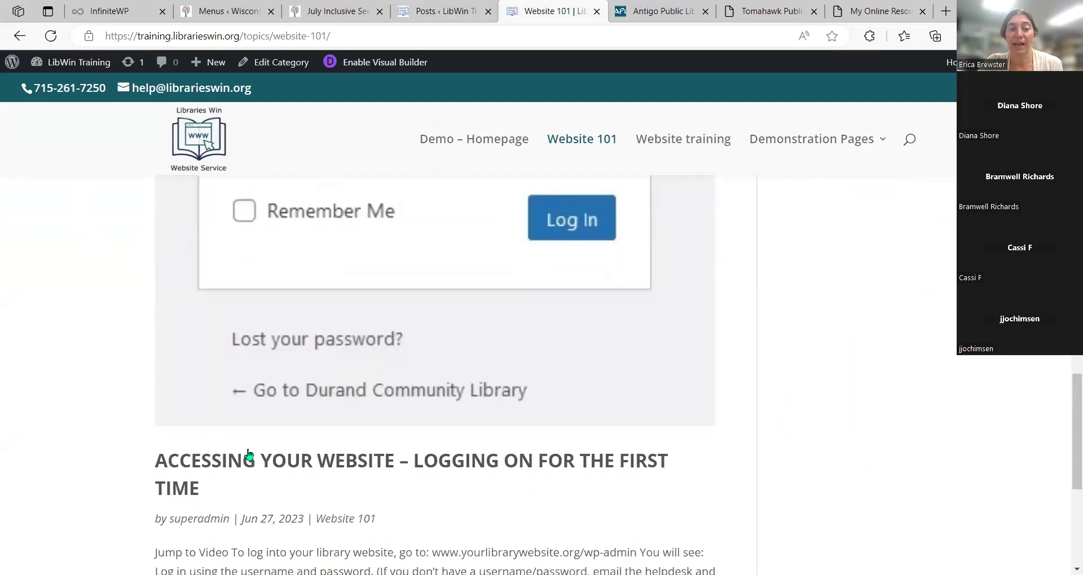
scroll(249, 454, "down", 1)
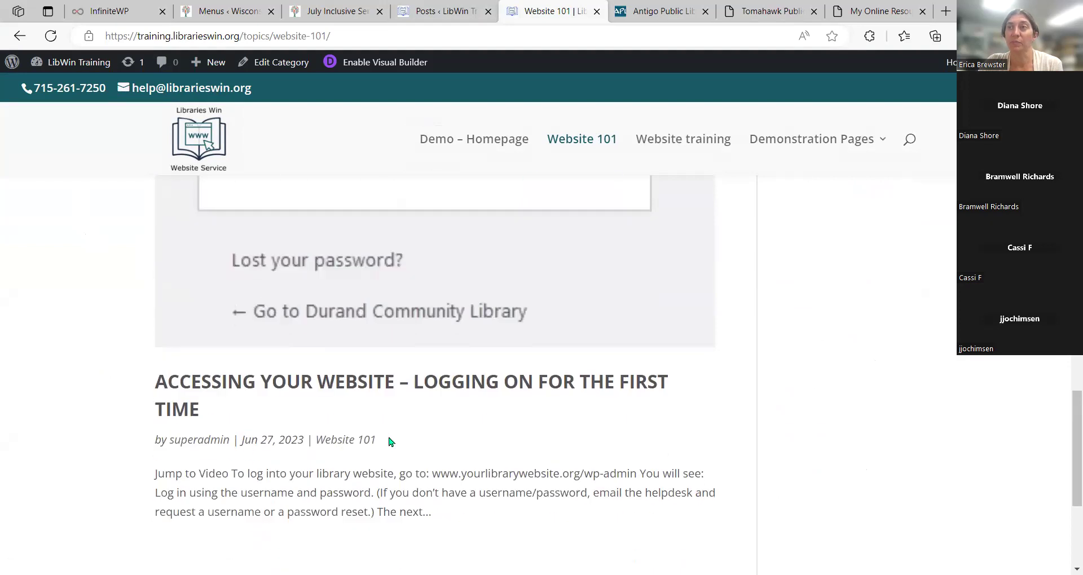
scroll(388, 440, "up", 15)
scroll(398, 301, "down", 1)
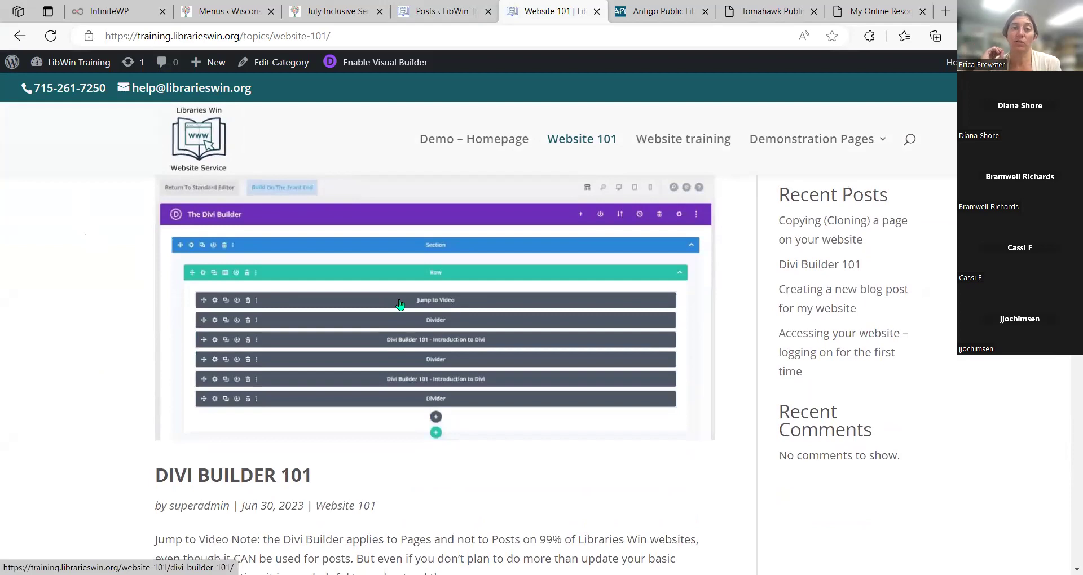
scroll(502, 381, "up", 1)
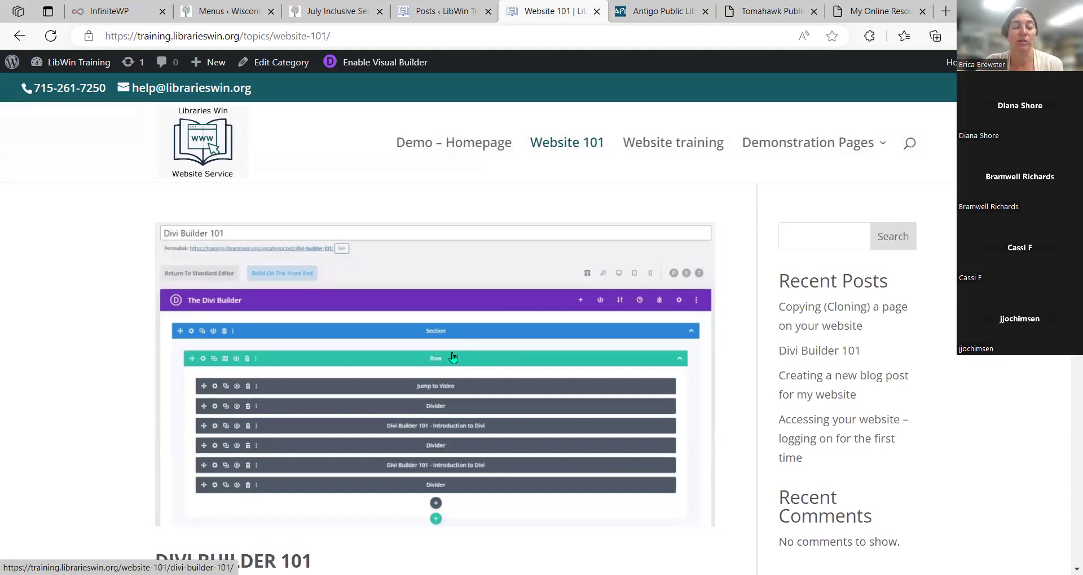
scroll(464, 353, "down", 2)
scroll(464, 353, "down", 10)
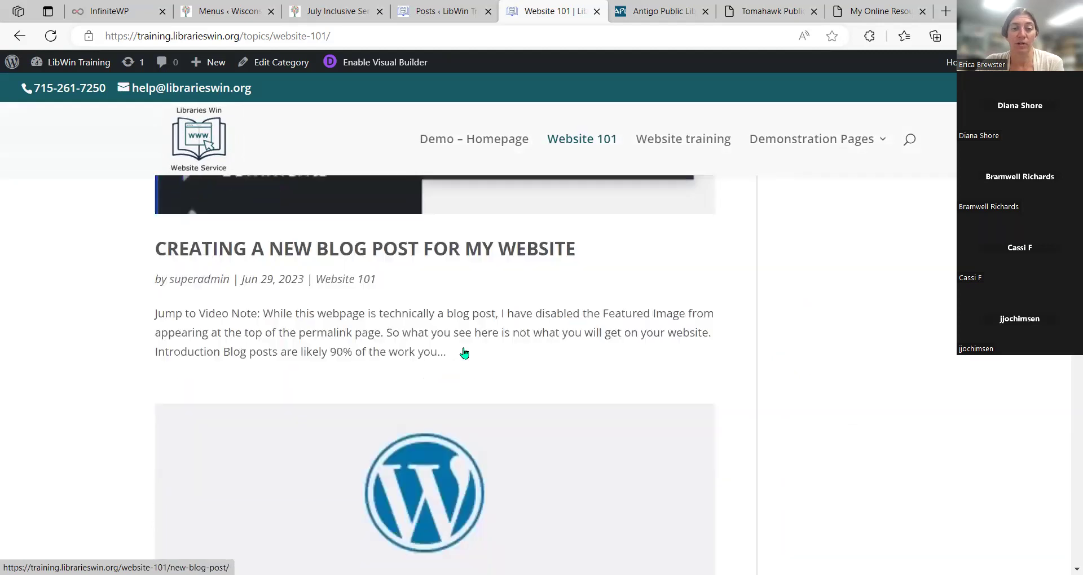
scroll(463, 353, "up", 11)
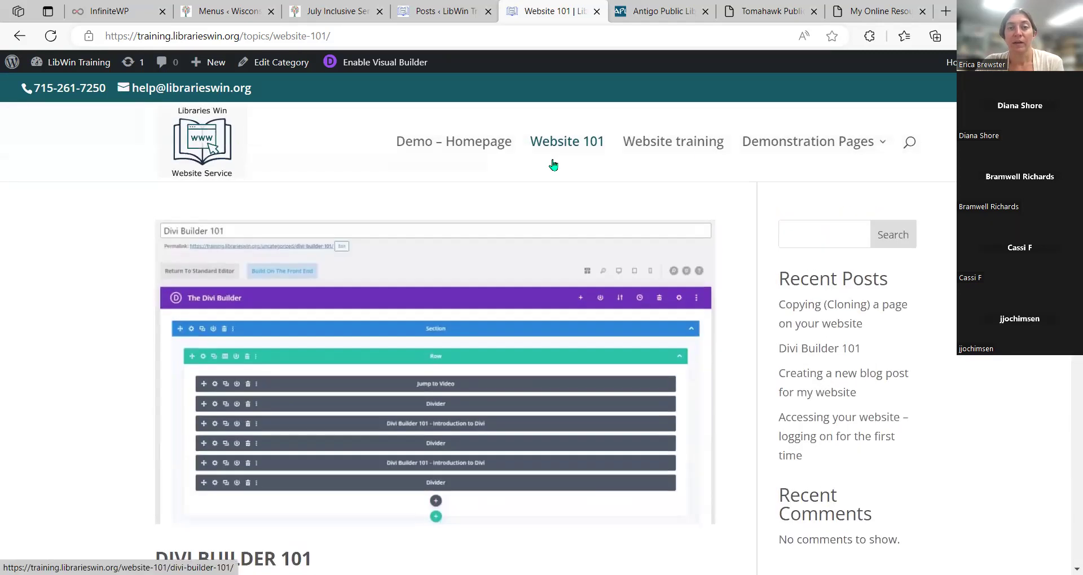
Open the Website training category page from the site's navigation and review its posts down to the footer.
left_click(688, 149)
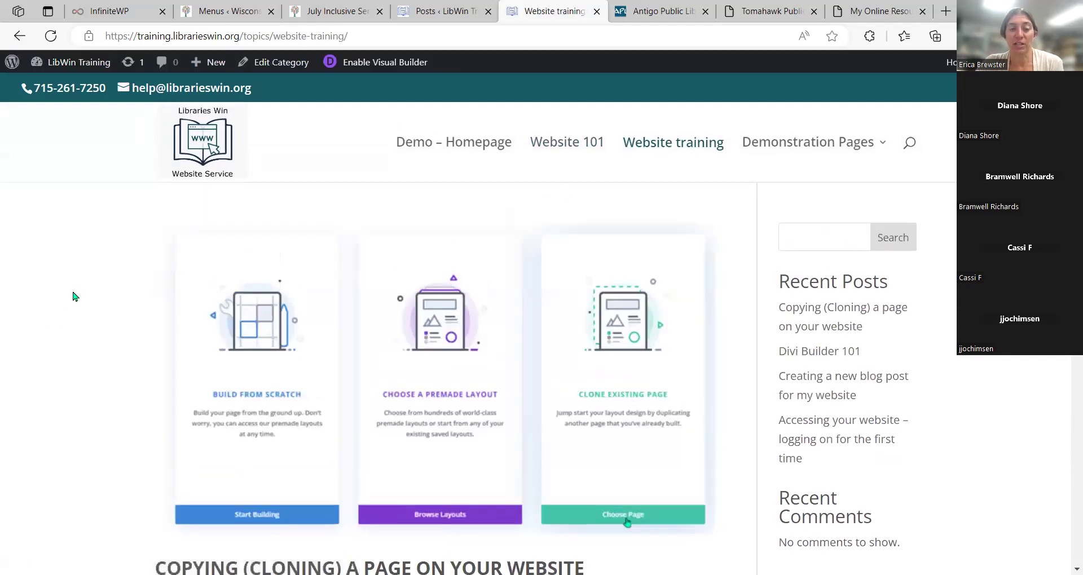
scroll(73, 296, "down", 5)
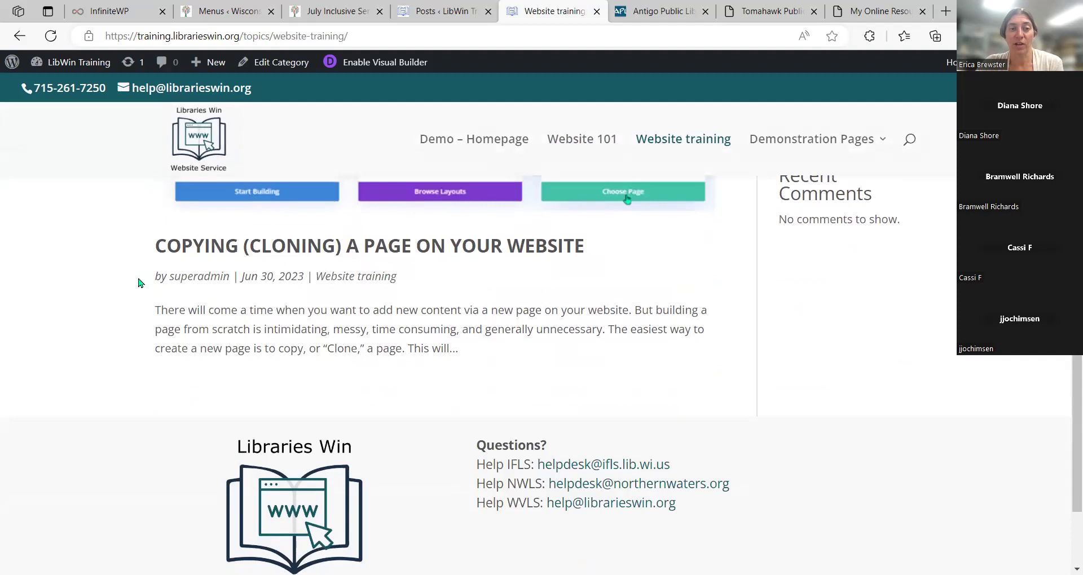
scroll(137, 283, "down", 2)
scroll(137, 283, "up", 7)
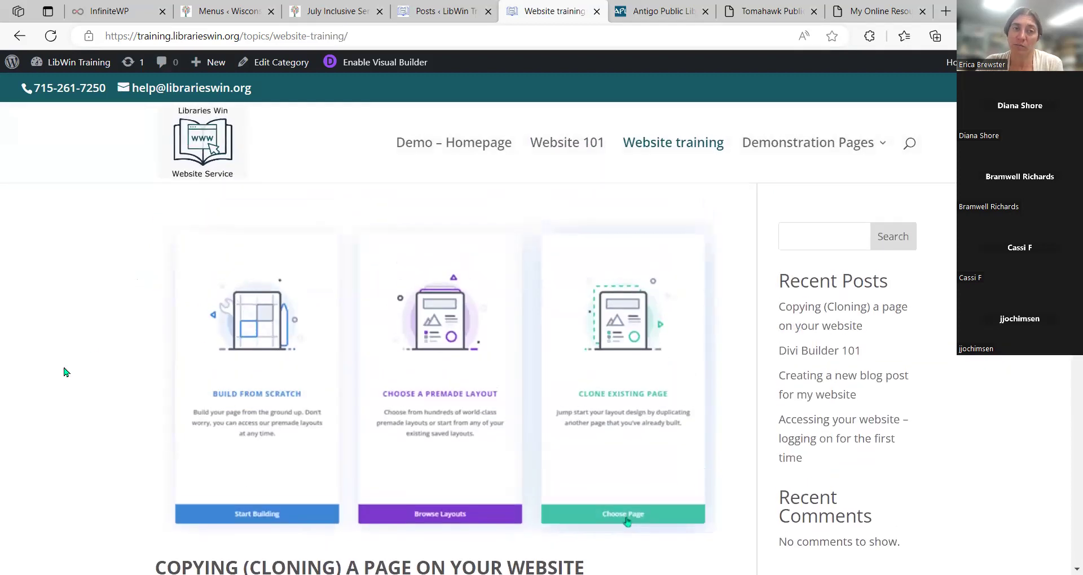
scroll(65, 369, "down", 7)
scroll(65, 370, "up", 7)
Compare the Website Menus draft in the admin posts list with the posts on the reloaded Website training category page.
left_click(429, 7)
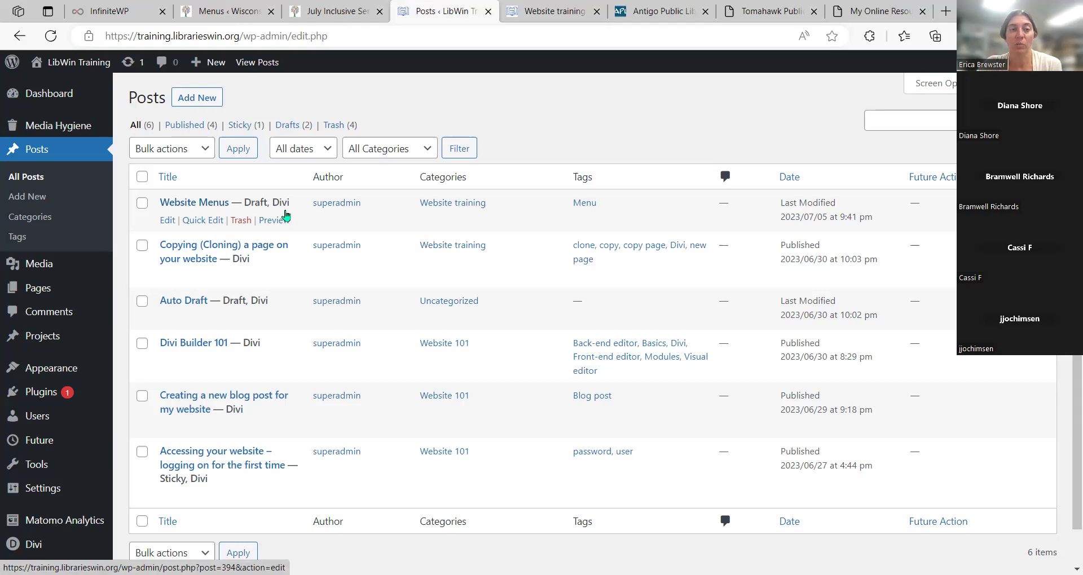
left_click(553, 9)
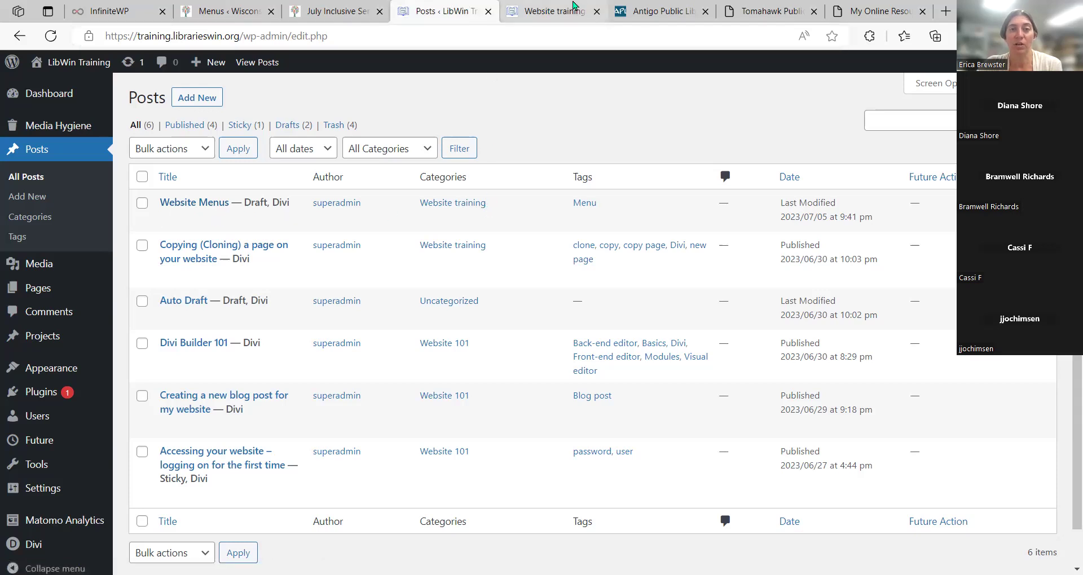
left_click(690, 152)
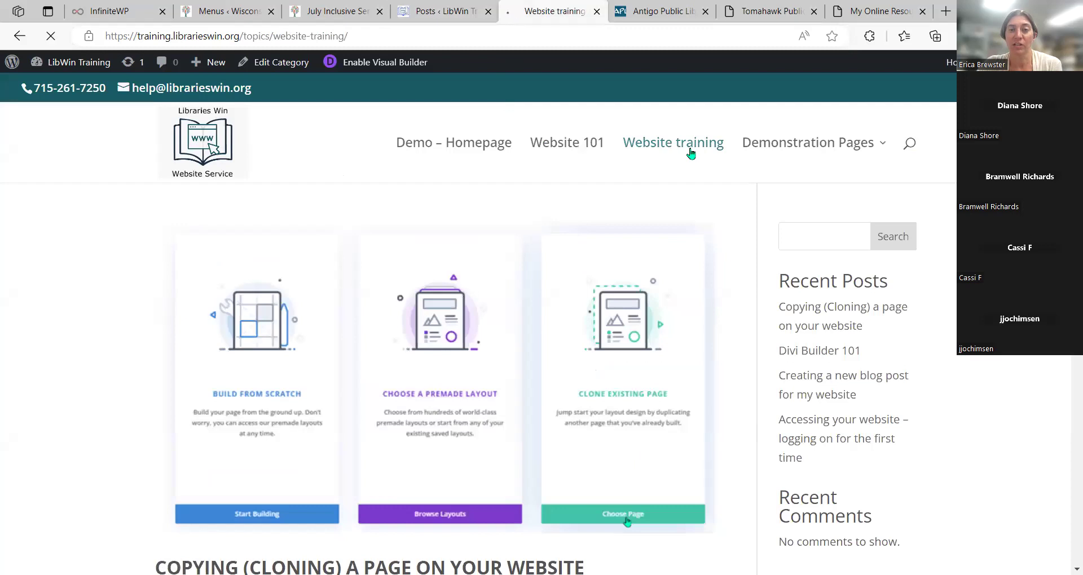
scroll(620, 232, "down", 1)
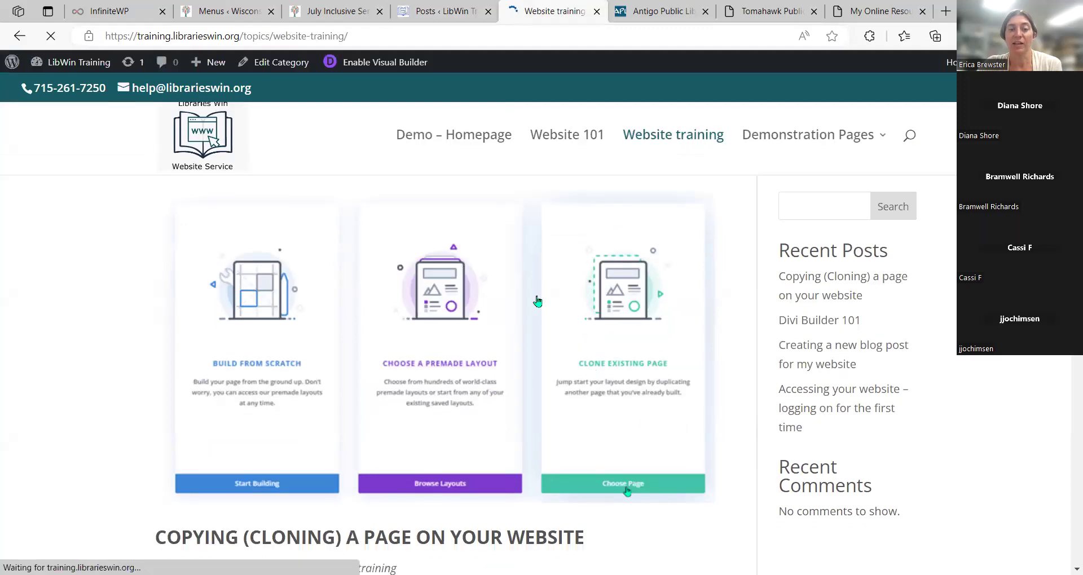
scroll(537, 302, "down", 5)
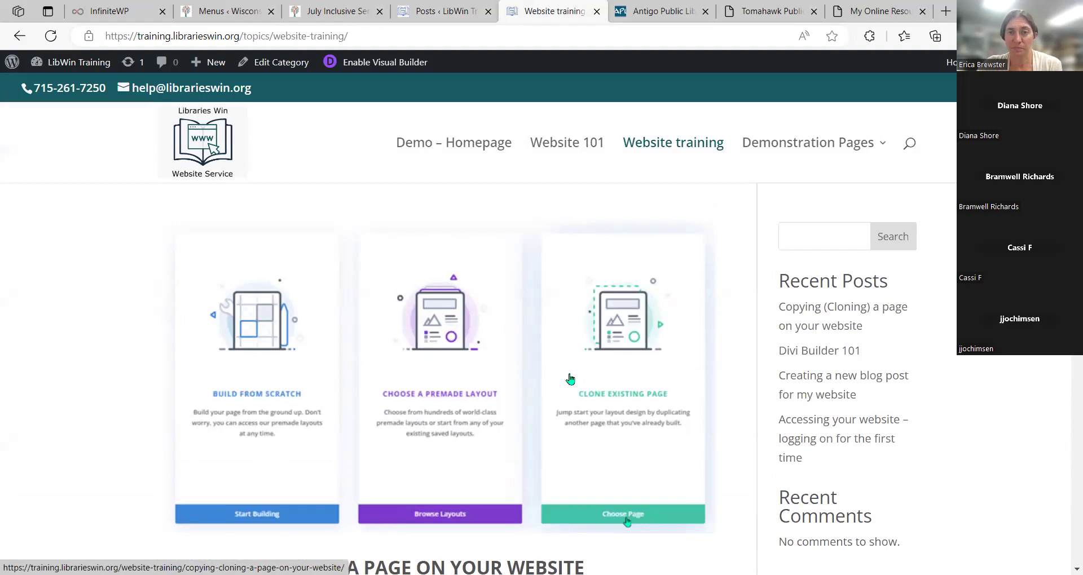
scroll(459, 415, "down", 3)
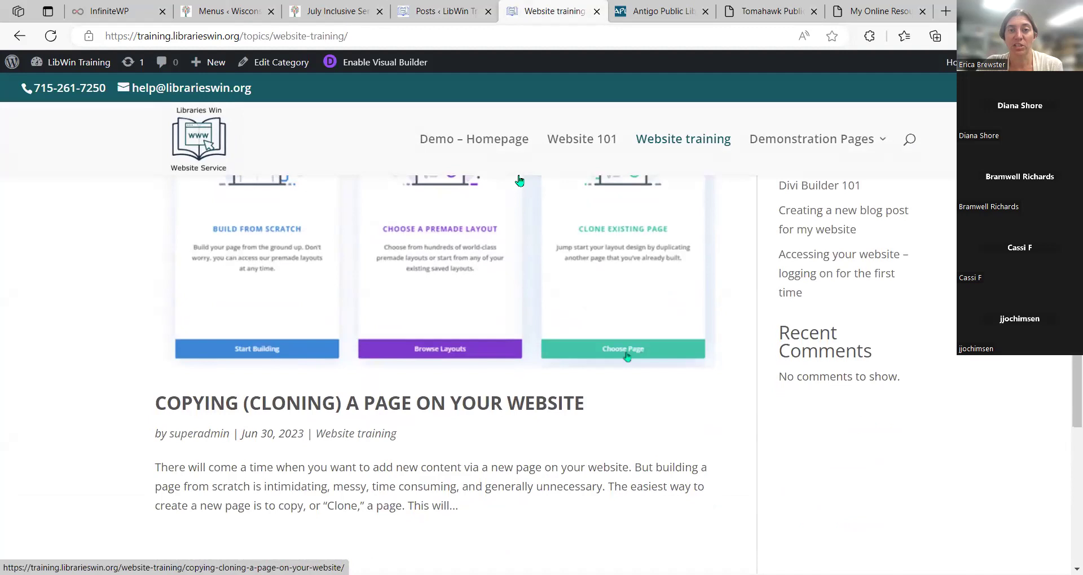
Open the Divi Builder 101 post from the Website 101 category page and skim its content.
left_click(572, 145)
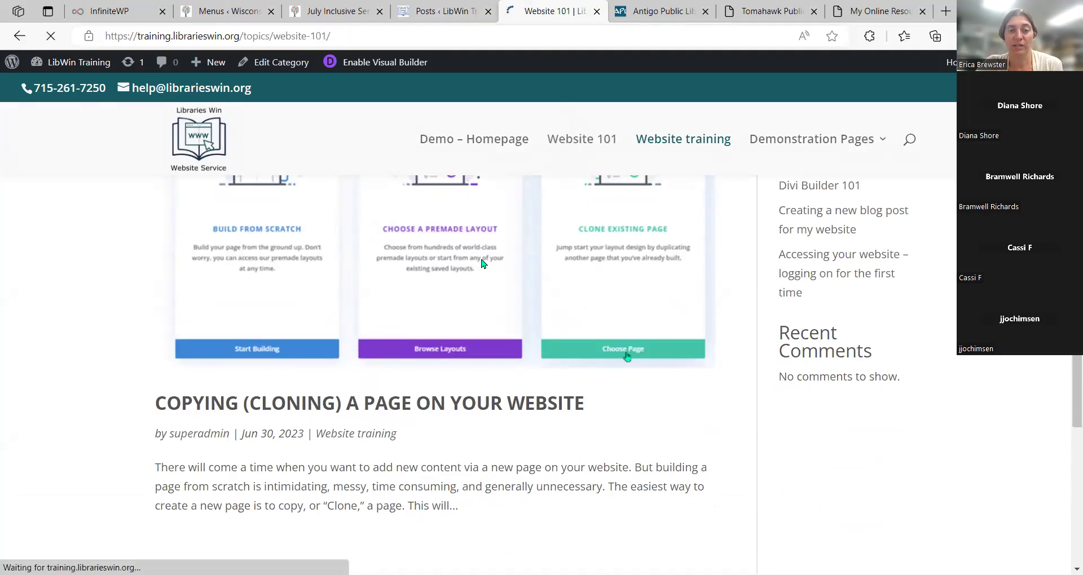
left_click(567, 278)
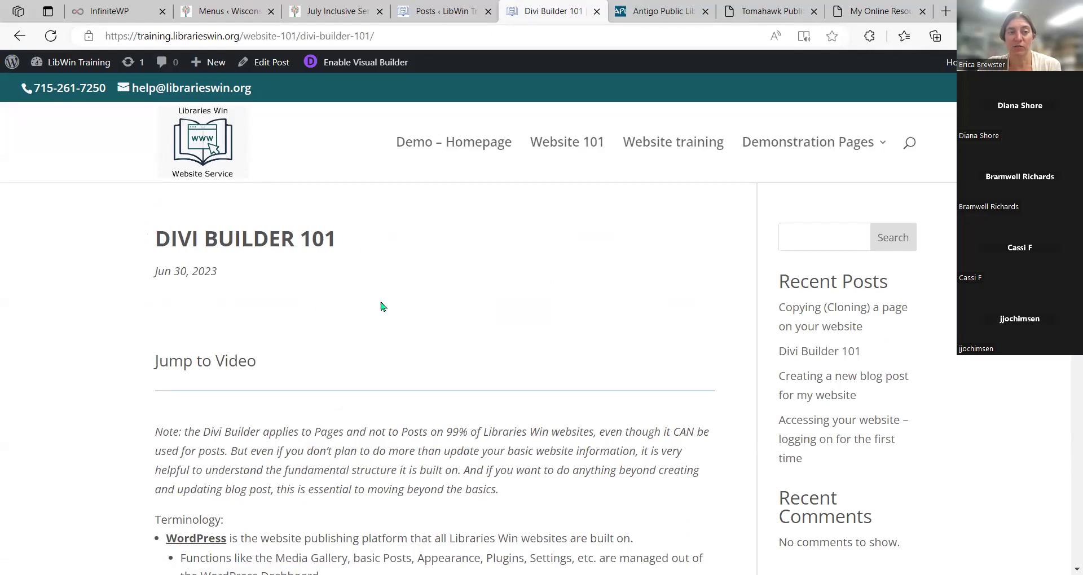
scroll(361, 304, "down", 3)
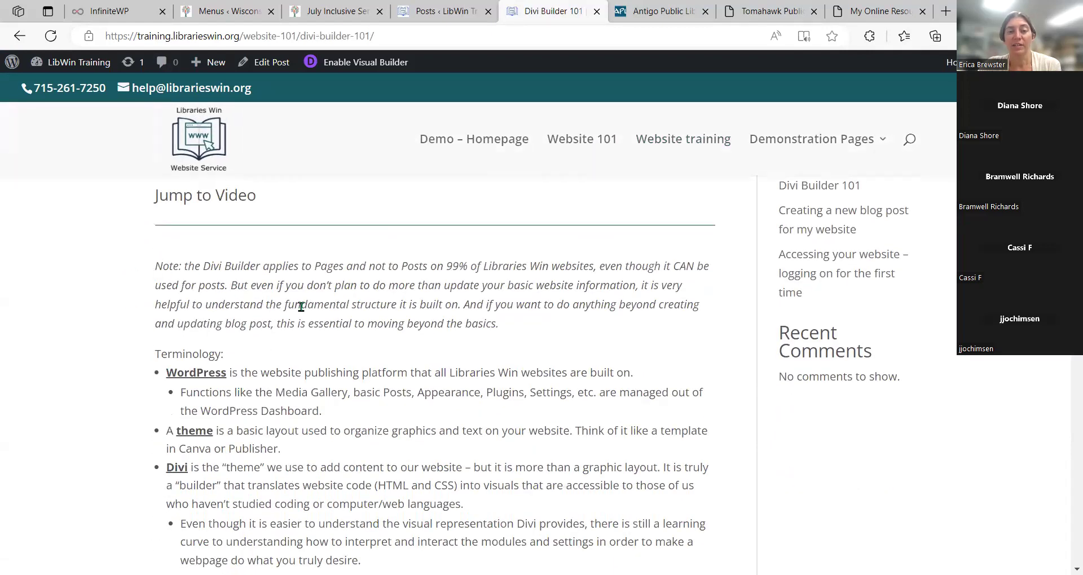
scroll(301, 306, "down", 20)
scroll(346, 303, "down", 4)
scroll(346, 300, "up", 10)
scroll(316, 316, "up", 3)
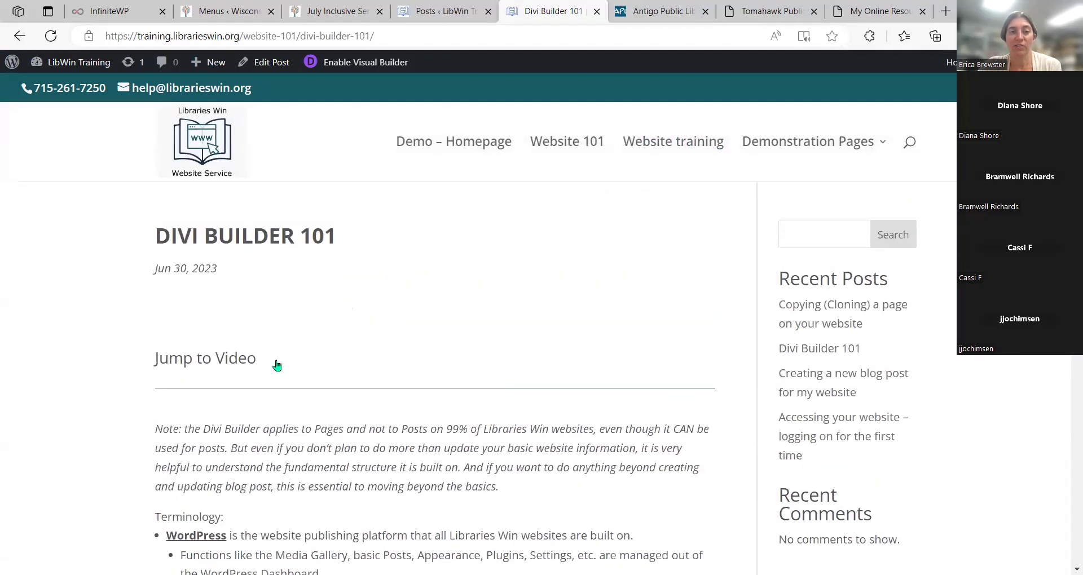
Jump to the video in the Divi Builder 101 post and review the surrounding illustrated guide back to its title.
left_click(237, 363)
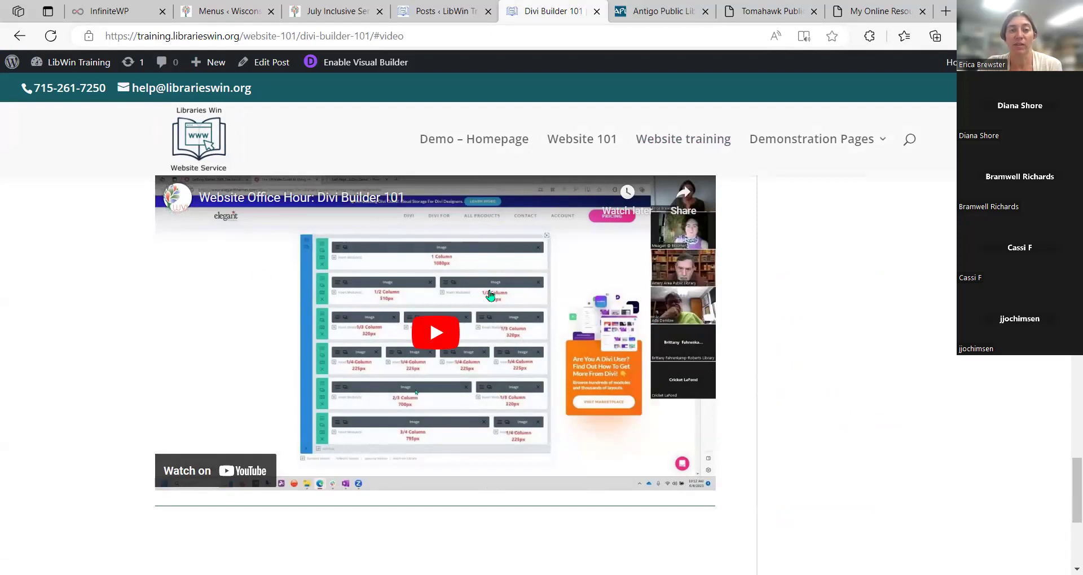
scroll(488, 296, "up", 3)
scroll(510, 319, "up", 18)
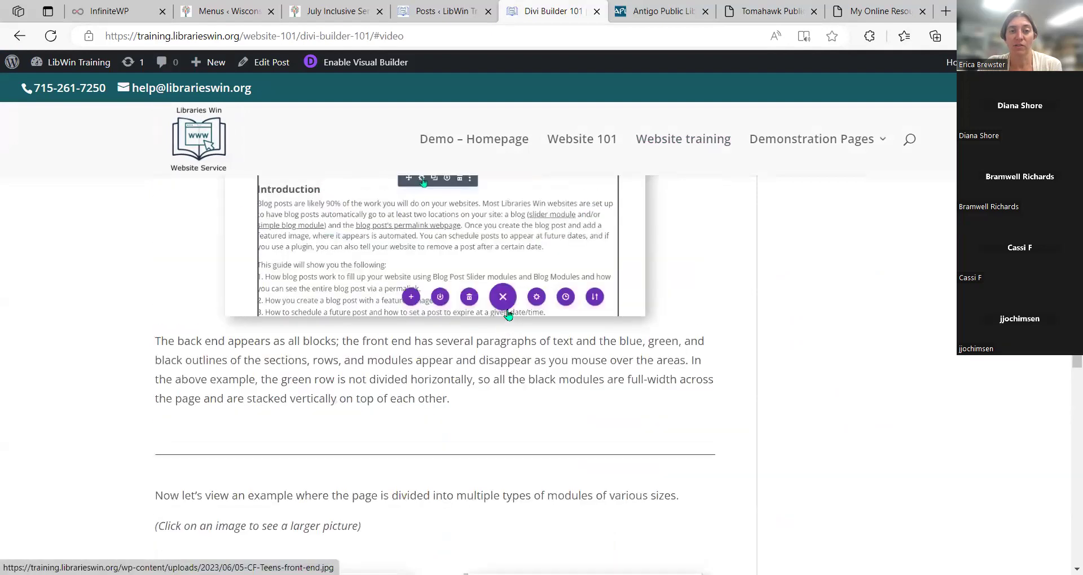
scroll(508, 315, "up", 15)
scroll(507, 315, "up", 12)
scroll(508, 316, "down", 15)
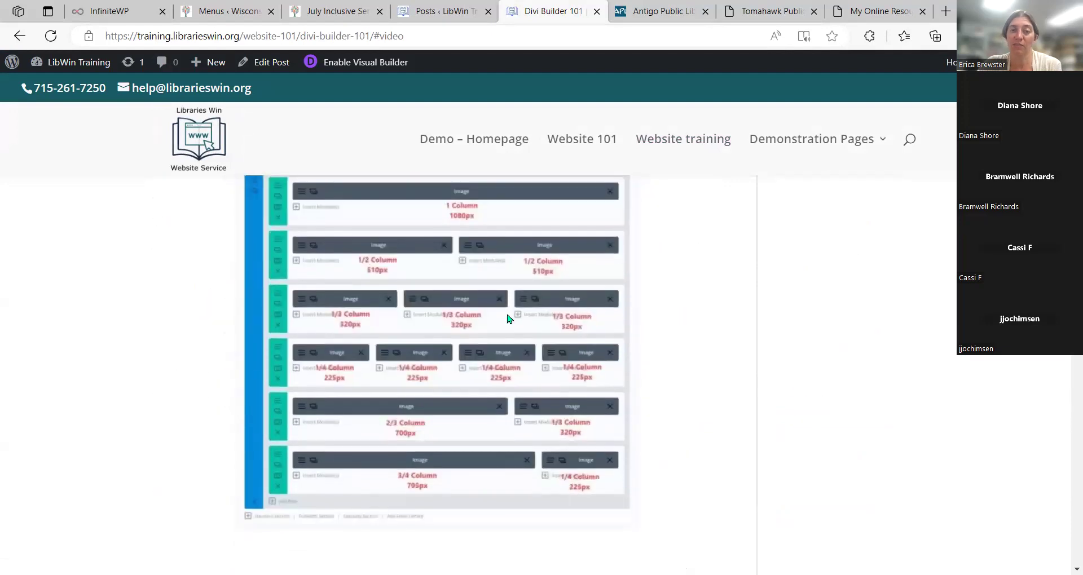
scroll(508, 319, "down", 12)
scroll(509, 319, "down", 20)
scroll(552, 271, "up", 5)
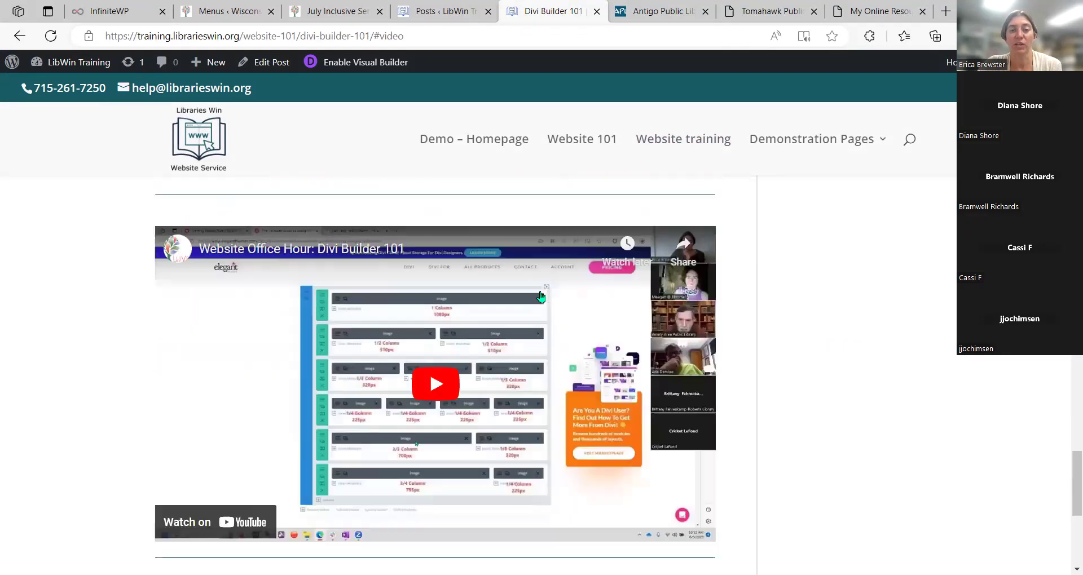
scroll(610, 341, "up", 10)
scroll(611, 342, "up", 15)
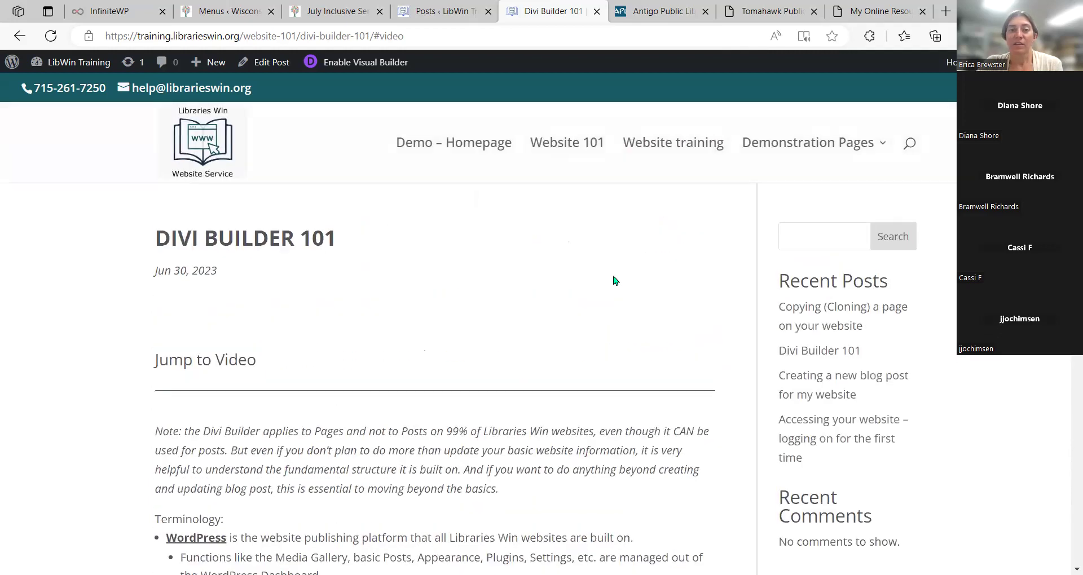
Return from the Divi Builder 101 post to the training site's admin posts list and open the Dashboard.
left_click(455, 7)
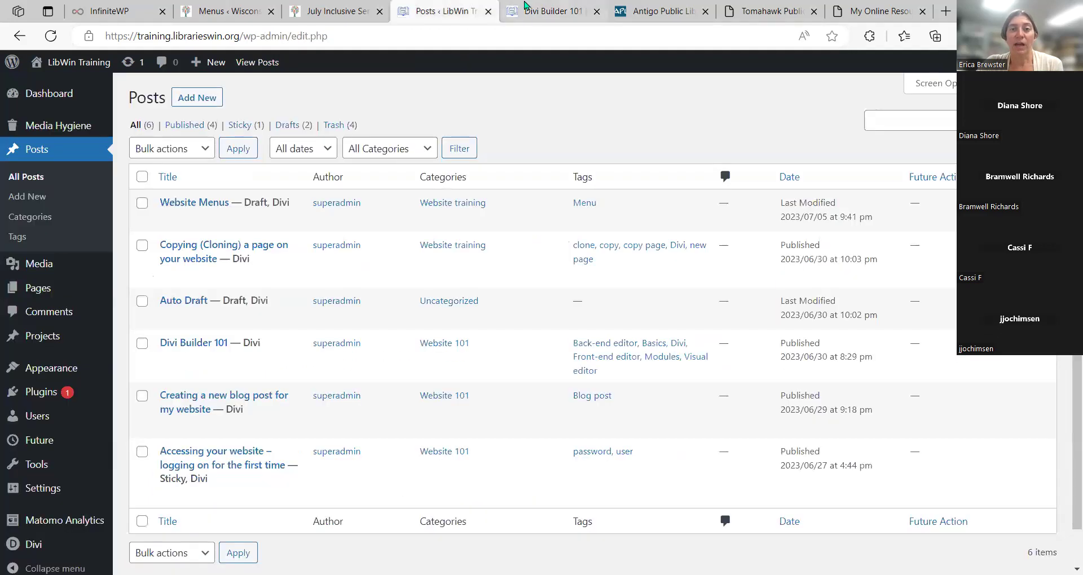
left_click(525, 8)
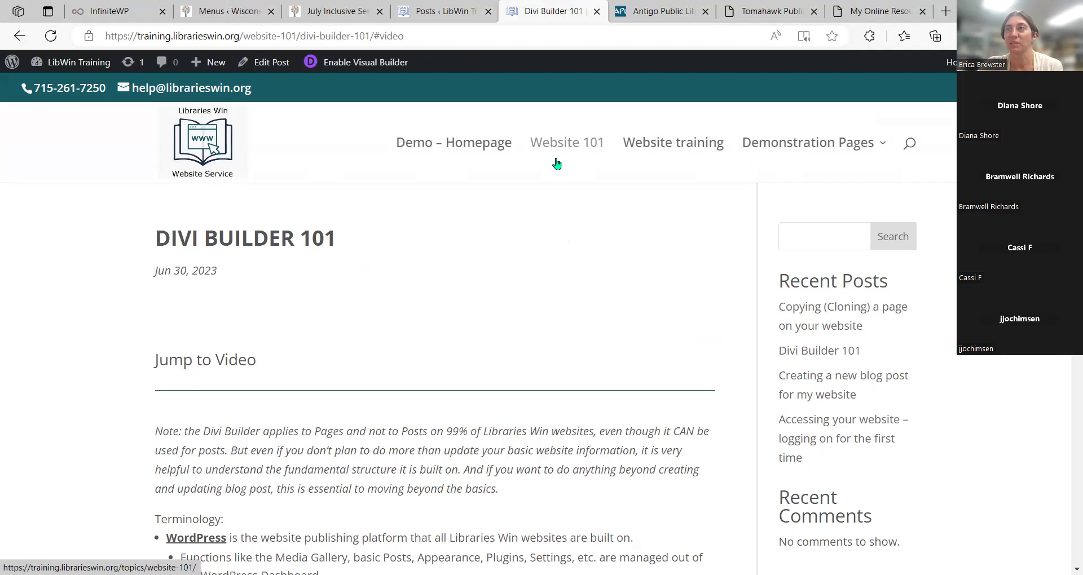
left_click(446, 11)
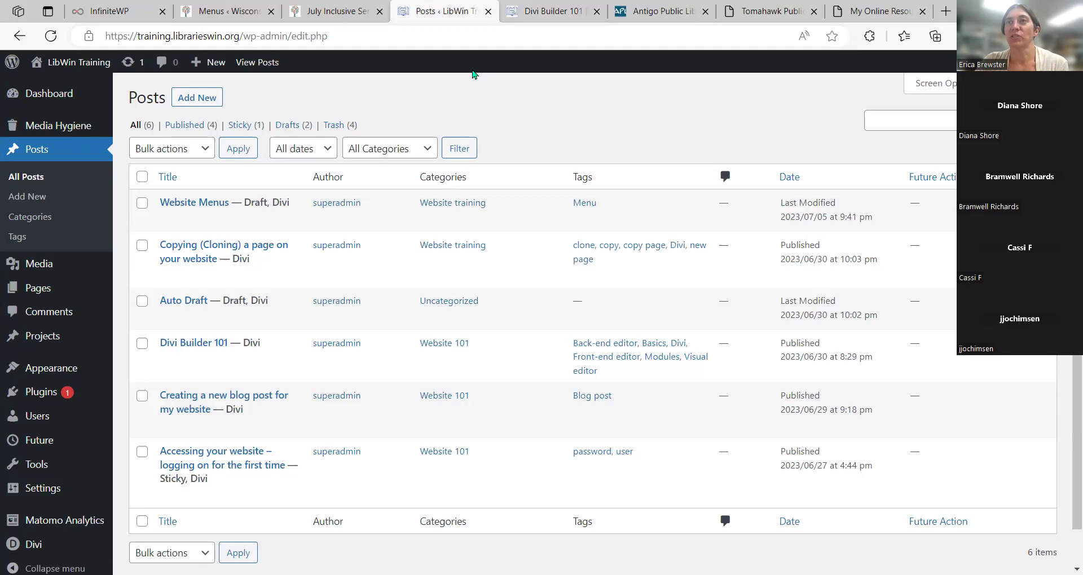
left_click(525, 12)
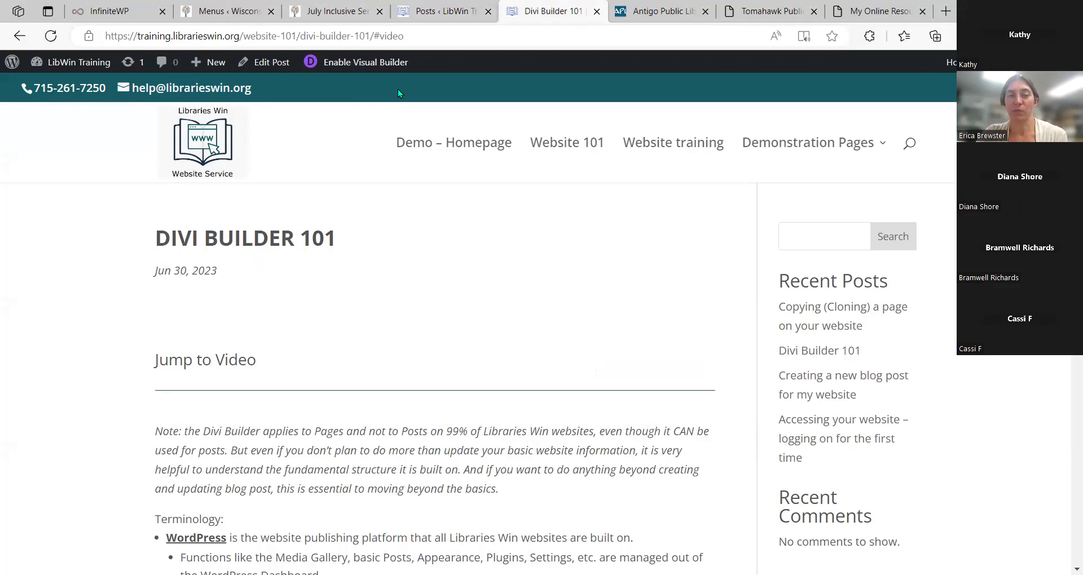
left_click(440, 11)
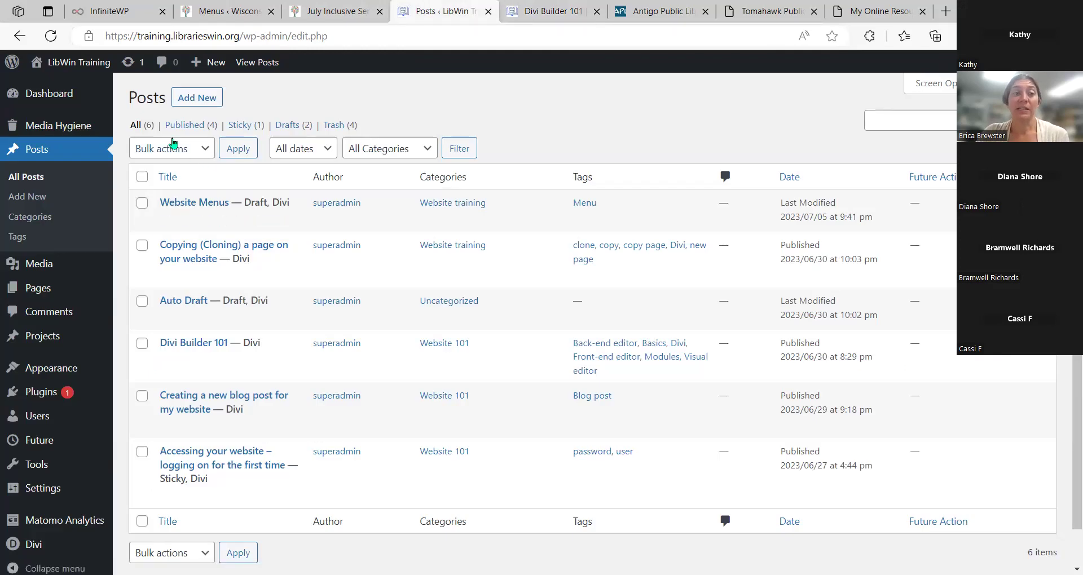
left_click(72, 99)
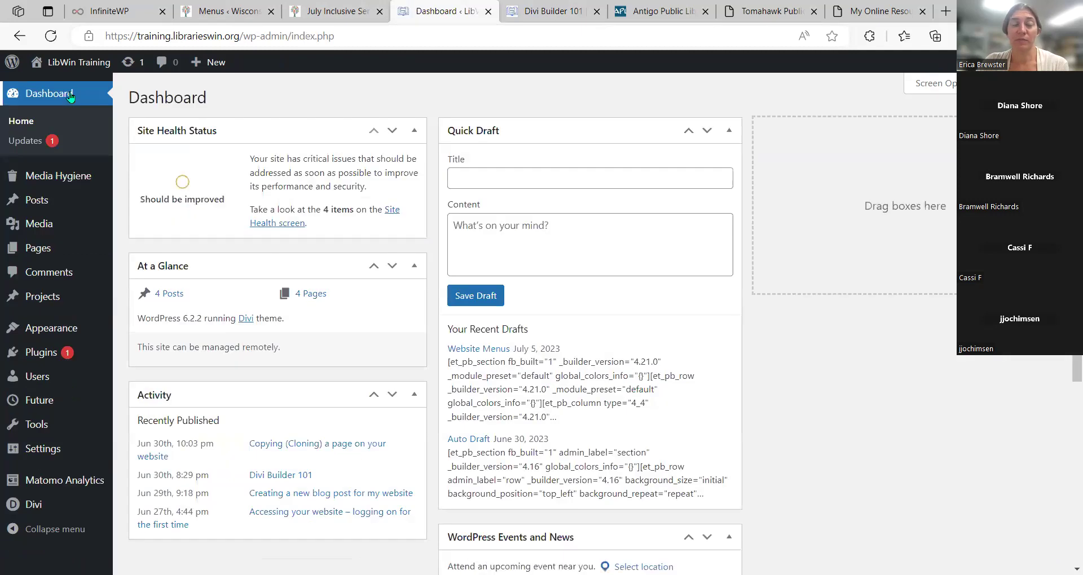
Open the Divi Theme Customizer for the training site from the admin dashboard.
left_click(44, 185)
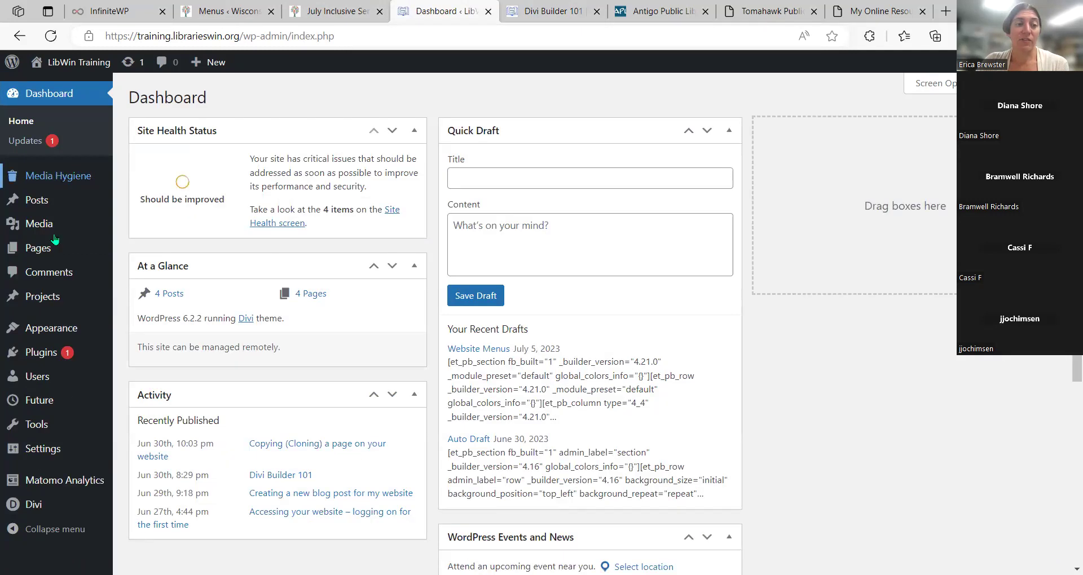
scroll(49, 268, "down", 1)
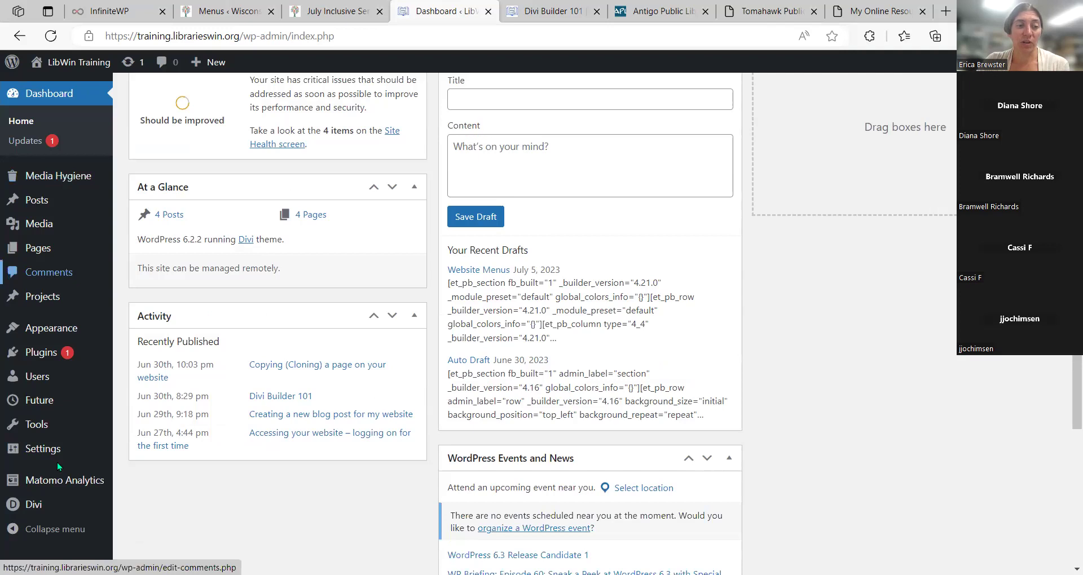
mouse_move(37, 507)
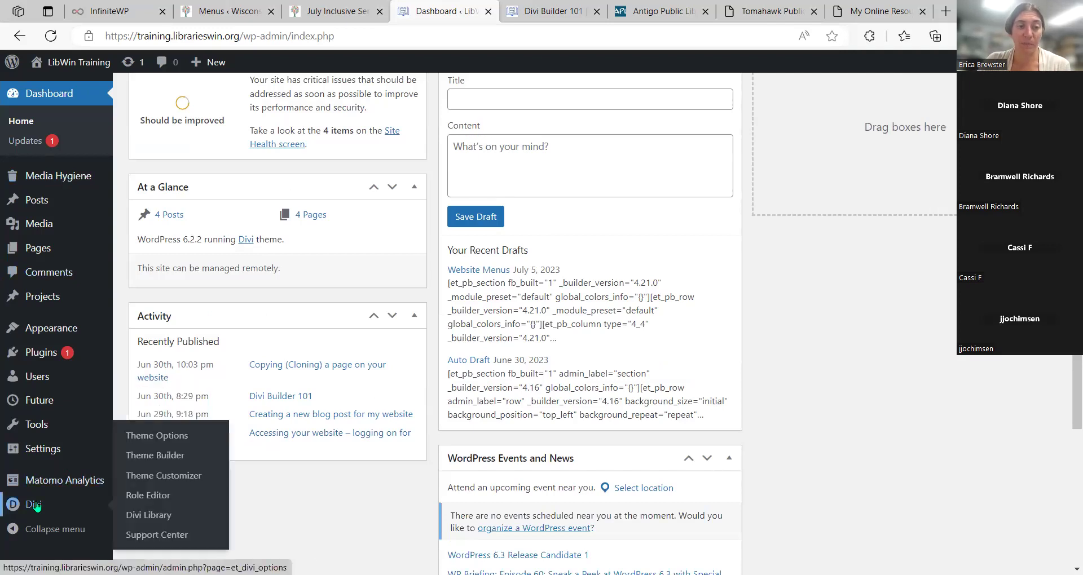
left_click(148, 474)
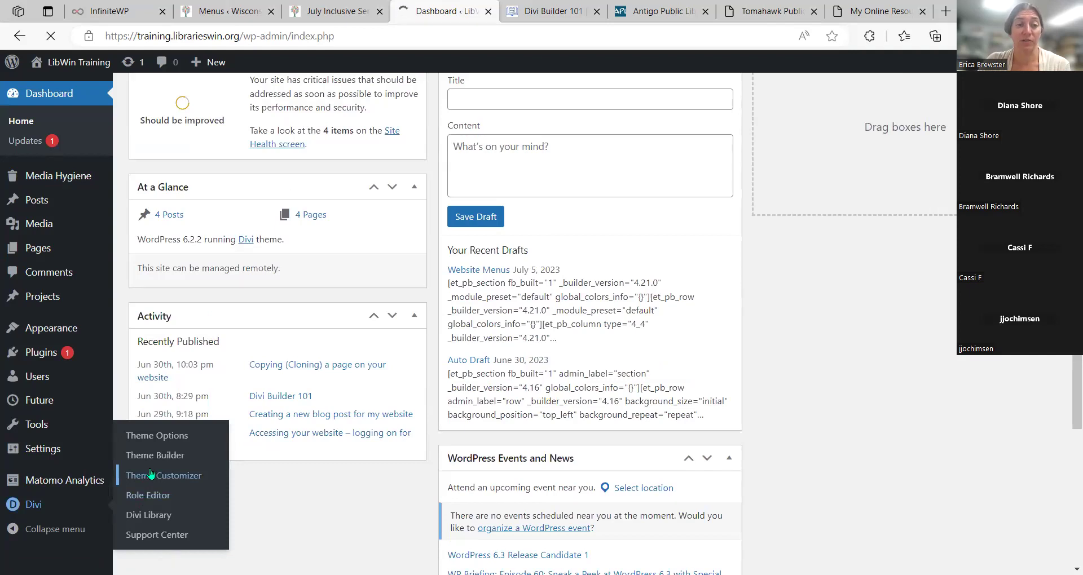
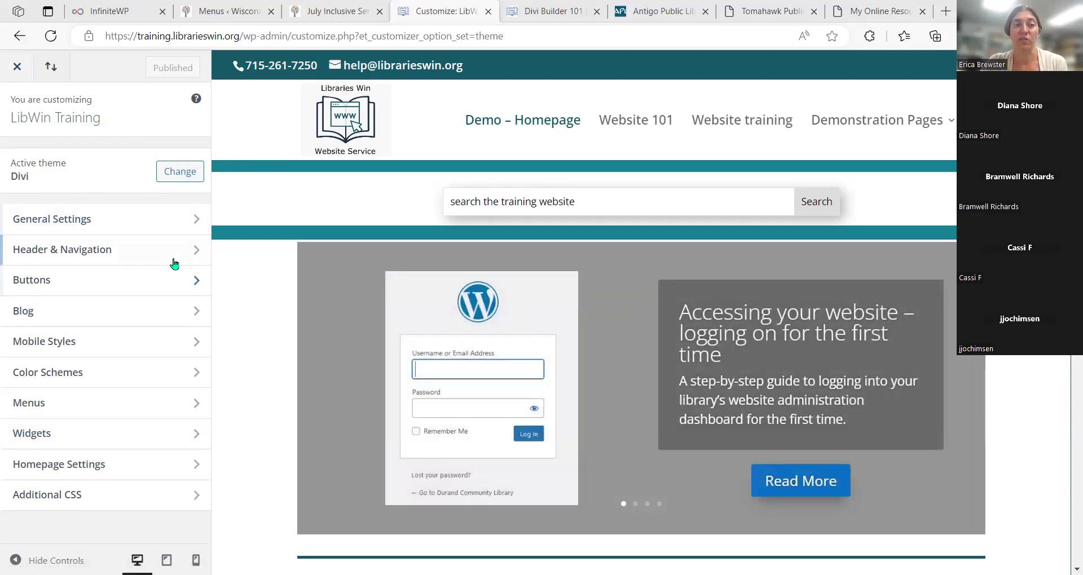
Review the site title, tagline and site icon options under Site Identity in the customizer's General Settings.
left_click(187, 224)
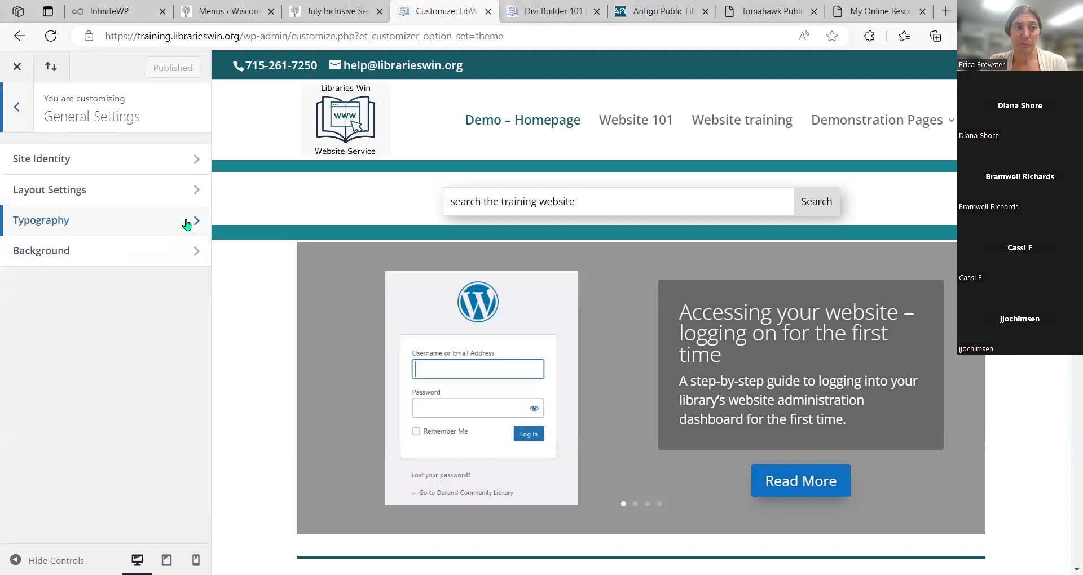
left_click(162, 156)
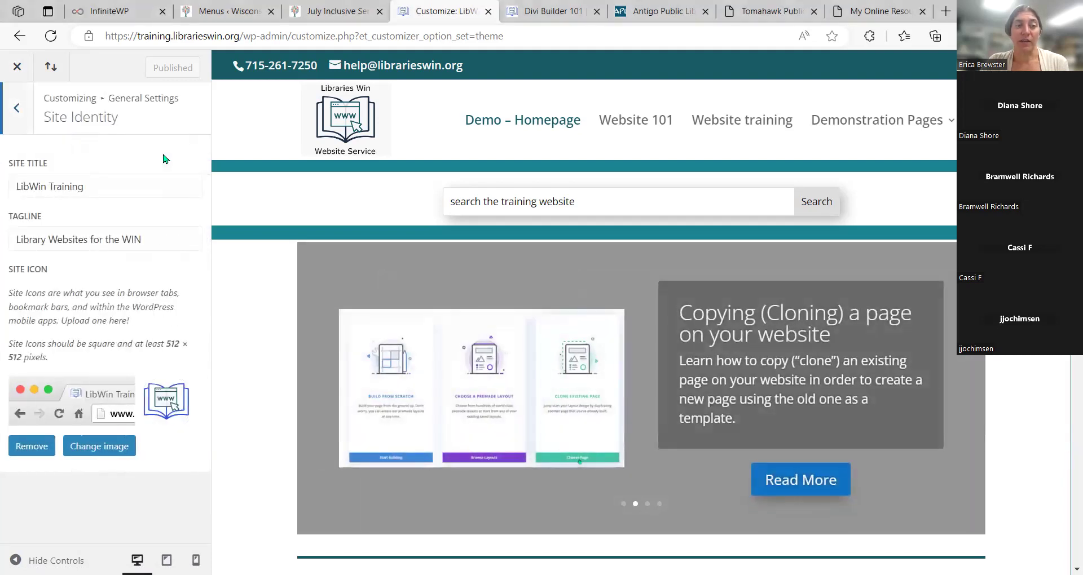
left_click(17, 110)
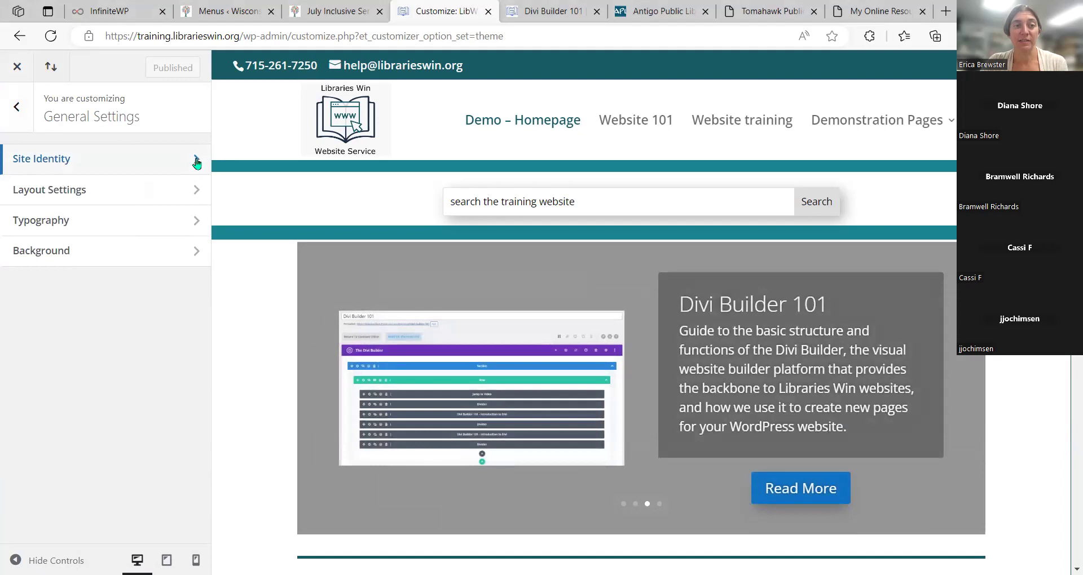
left_click(17, 107)
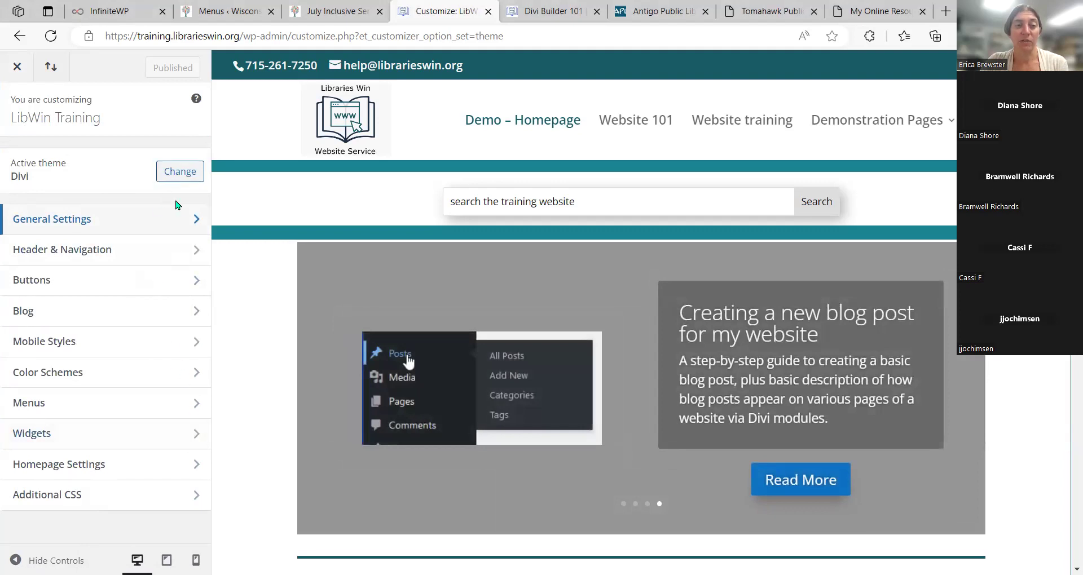
left_click(188, 219)
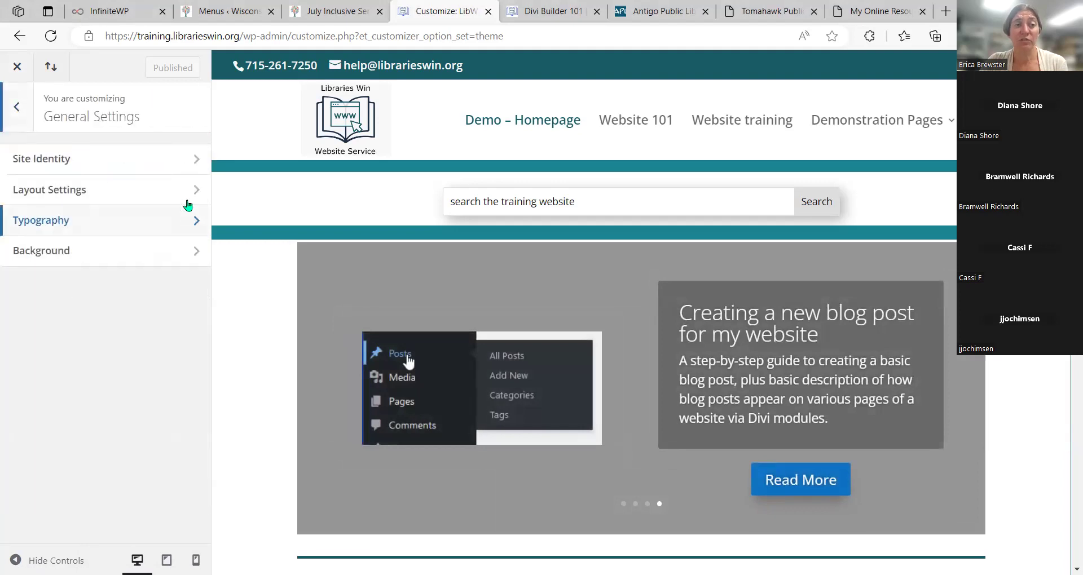
left_click(194, 159)
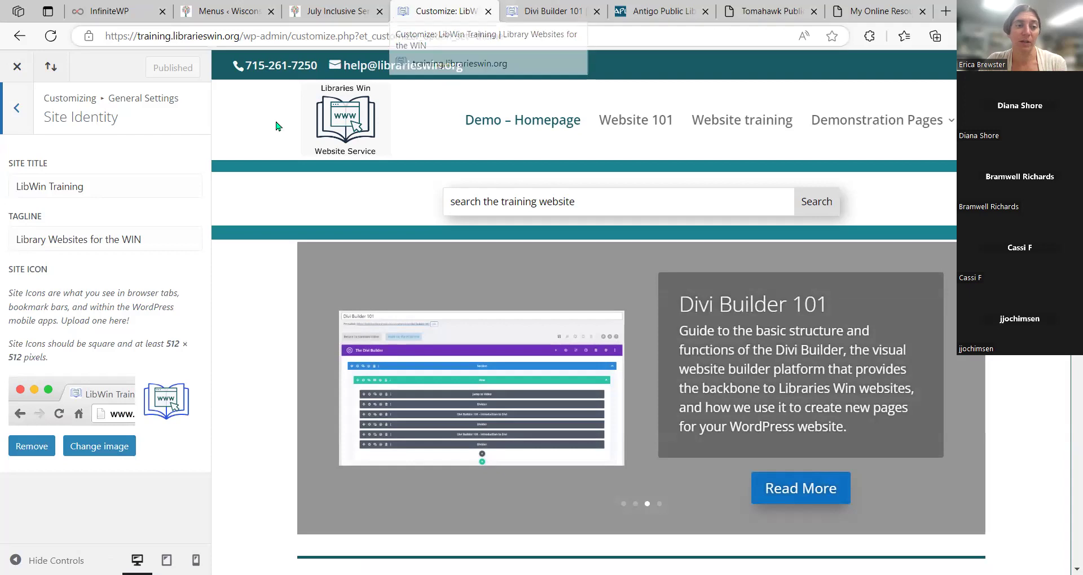
left_click(19, 108)
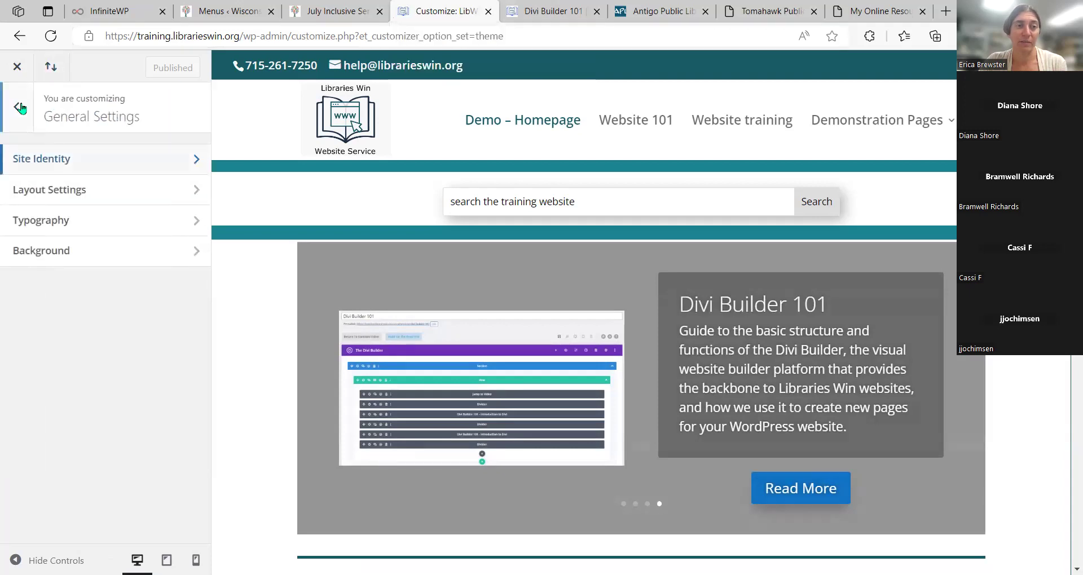
Look through the Layout Settings and Typography options, then return to the customizer's main list.
left_click(107, 188)
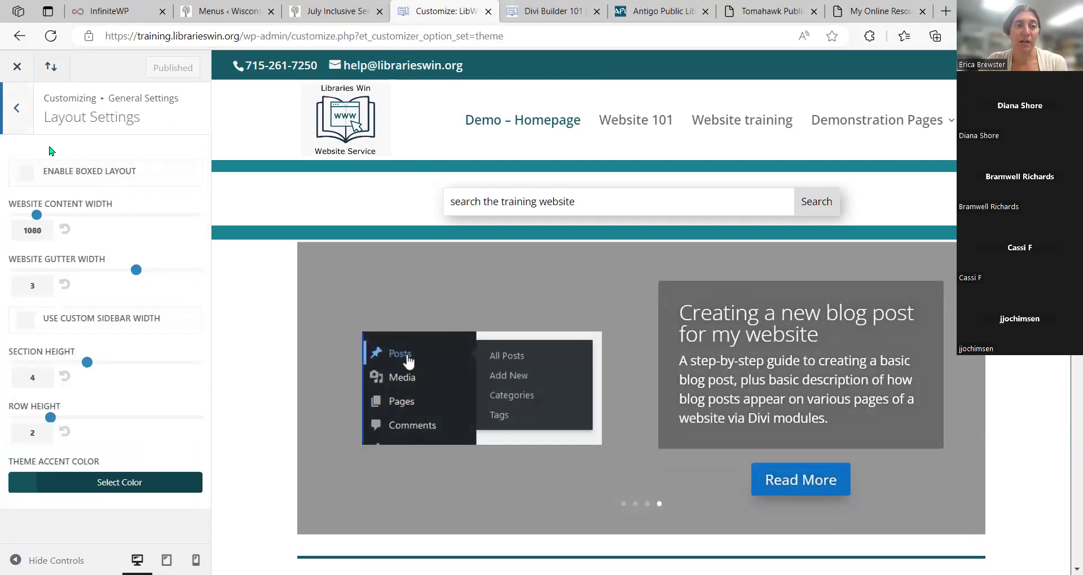
left_click(20, 107)
left_click(46, 223)
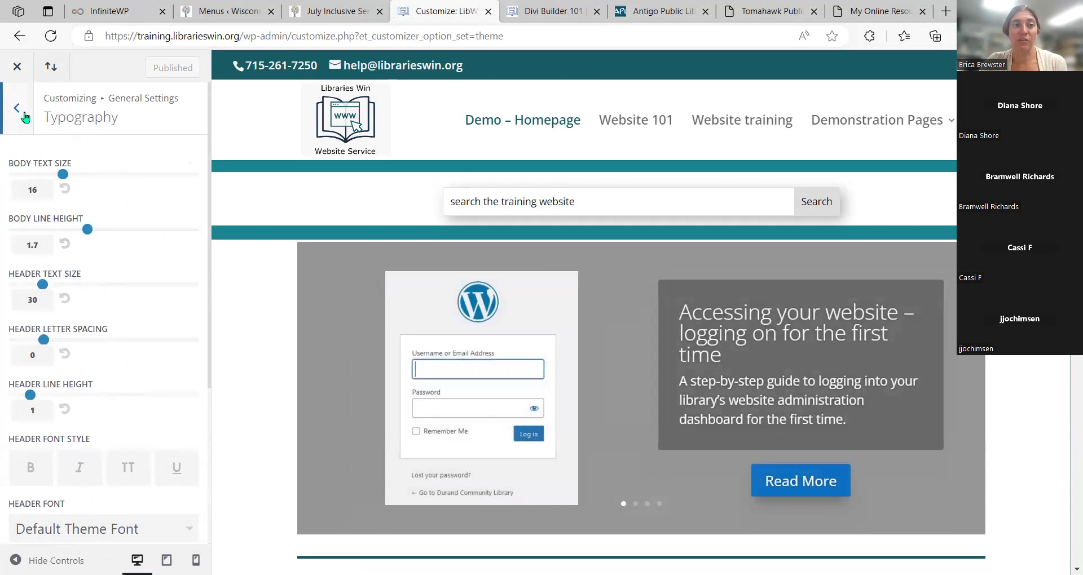
left_click(22, 110)
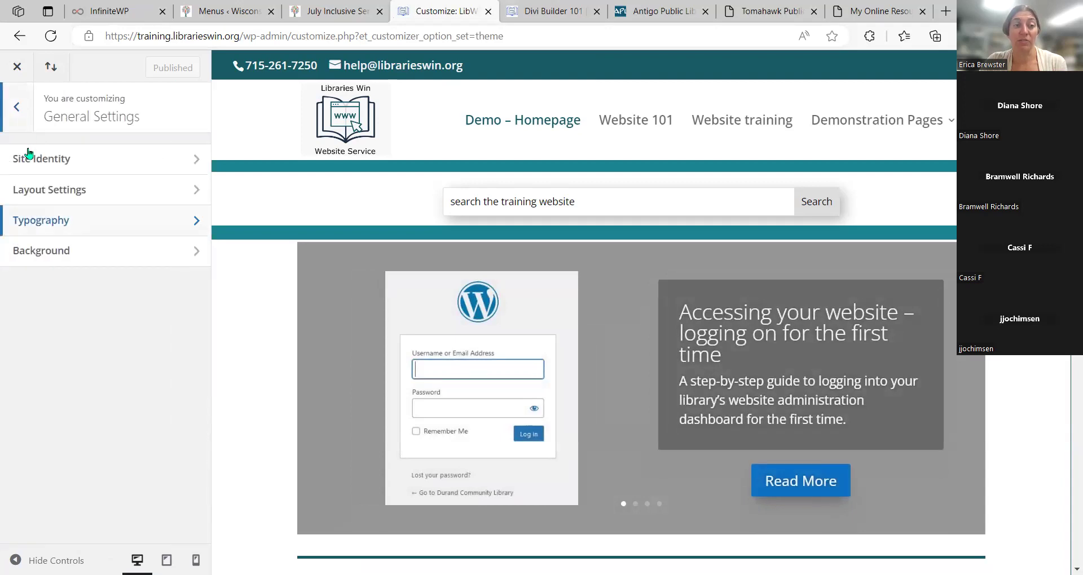
left_click(17, 107)
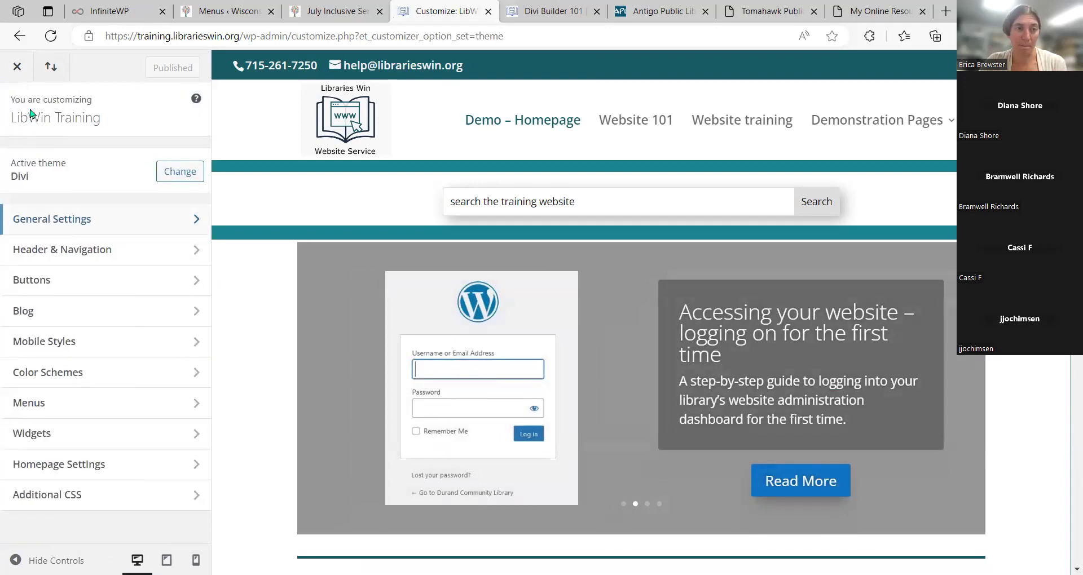
Examine the Header Format options and the Primary Menu Bar's size, font and colour options under Header & Navigation.
left_click(72, 254)
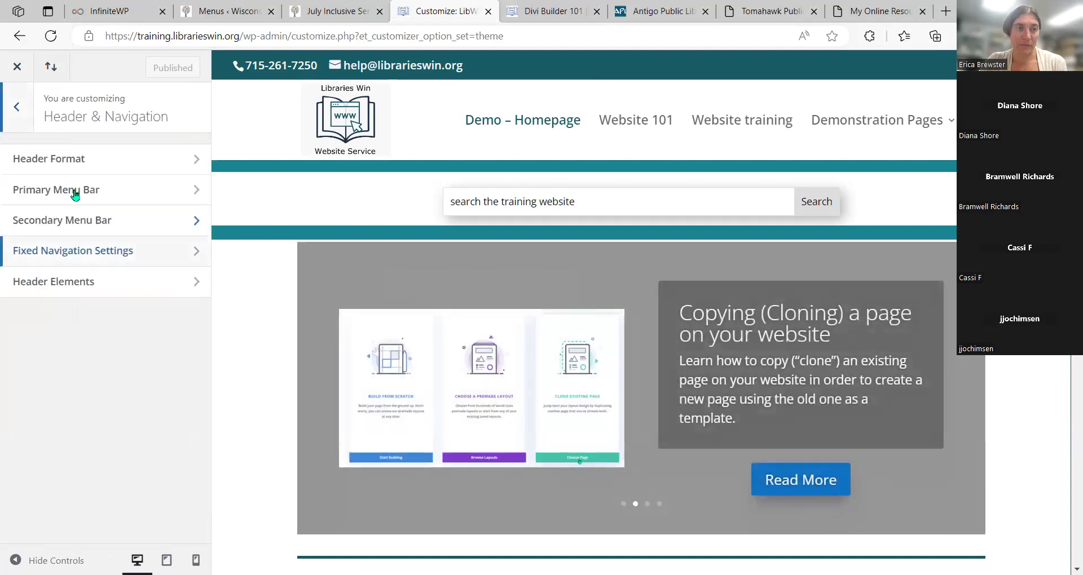
left_click(68, 153)
left_click(19, 130)
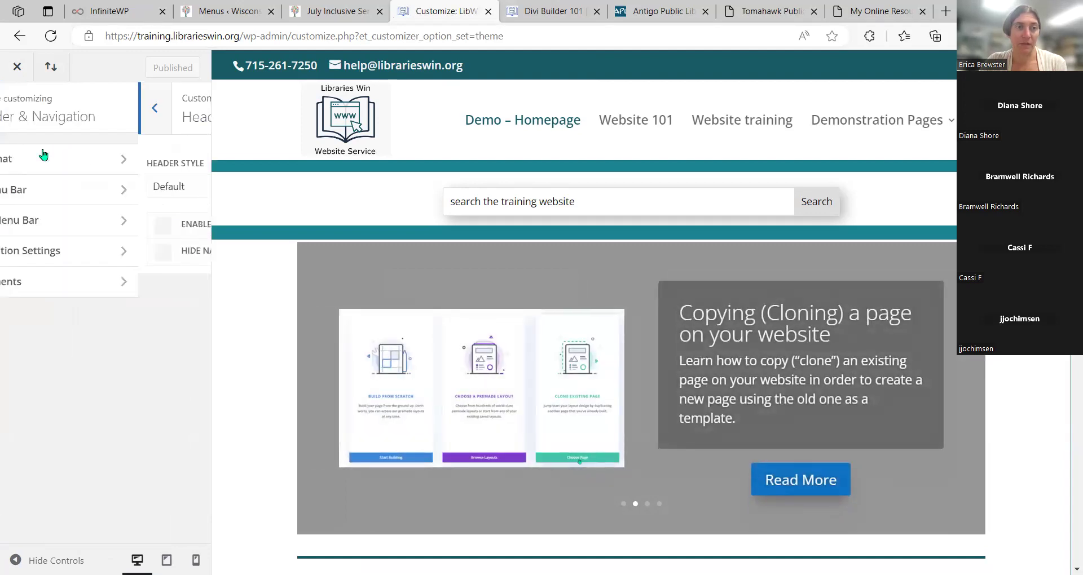
left_click(58, 191)
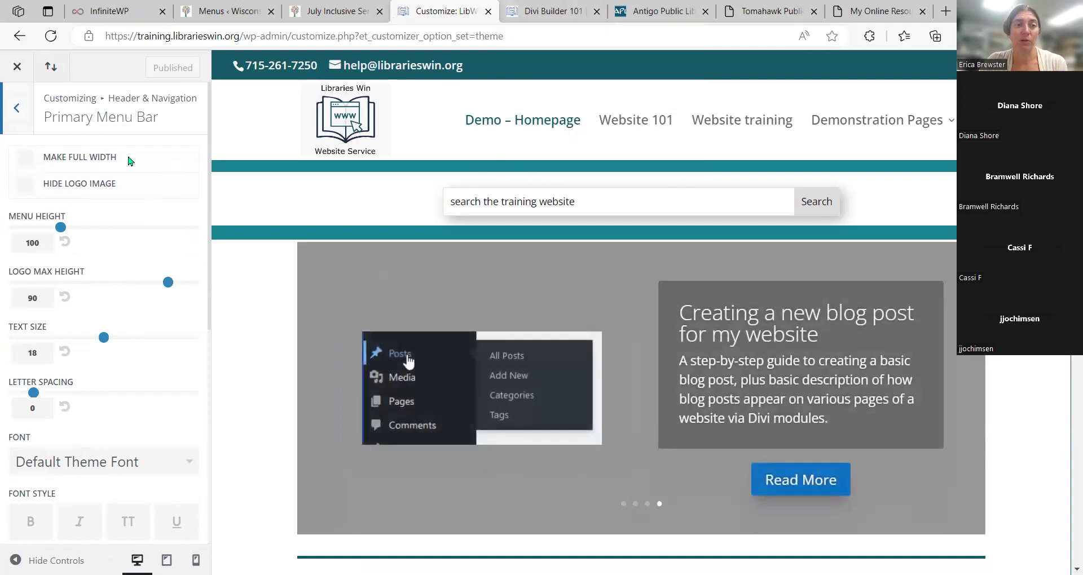
scroll(92, 374, "down", 7)
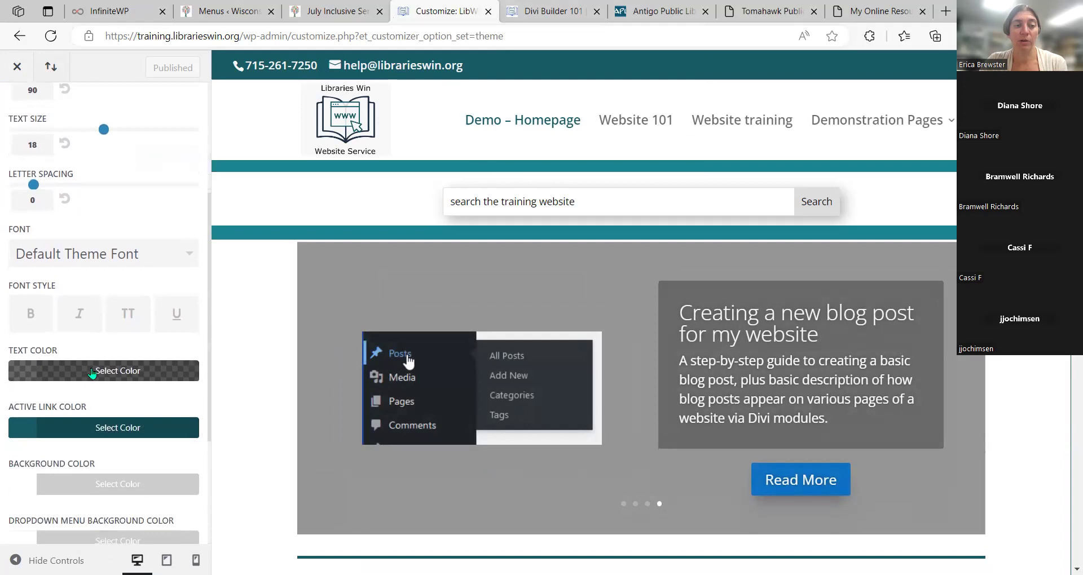
scroll(92, 374, "up", 7)
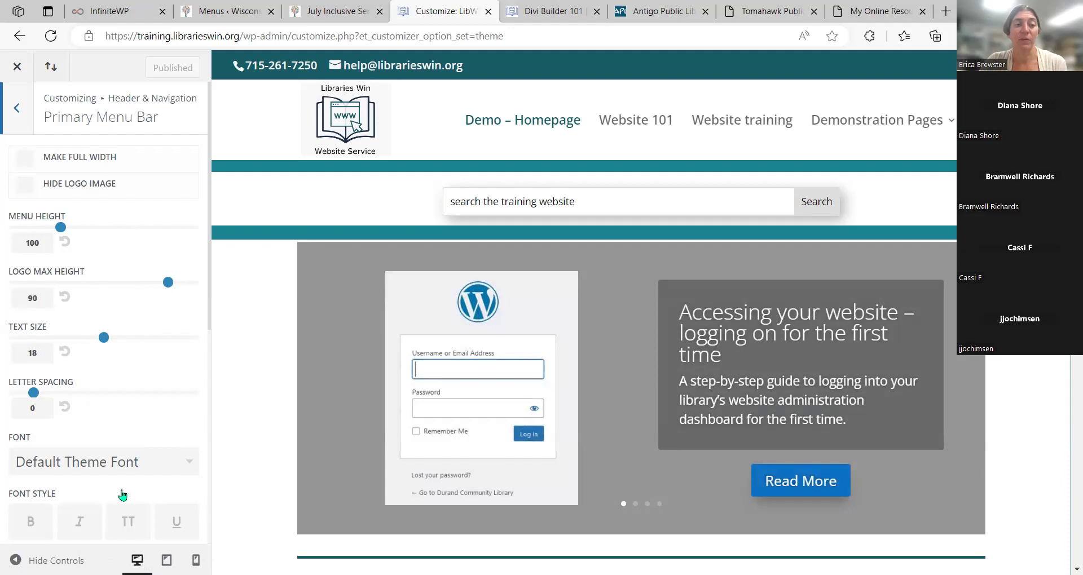
scroll(119, 468, "down", 7)
scroll(120, 493, "up", 7)
left_click(12, 121)
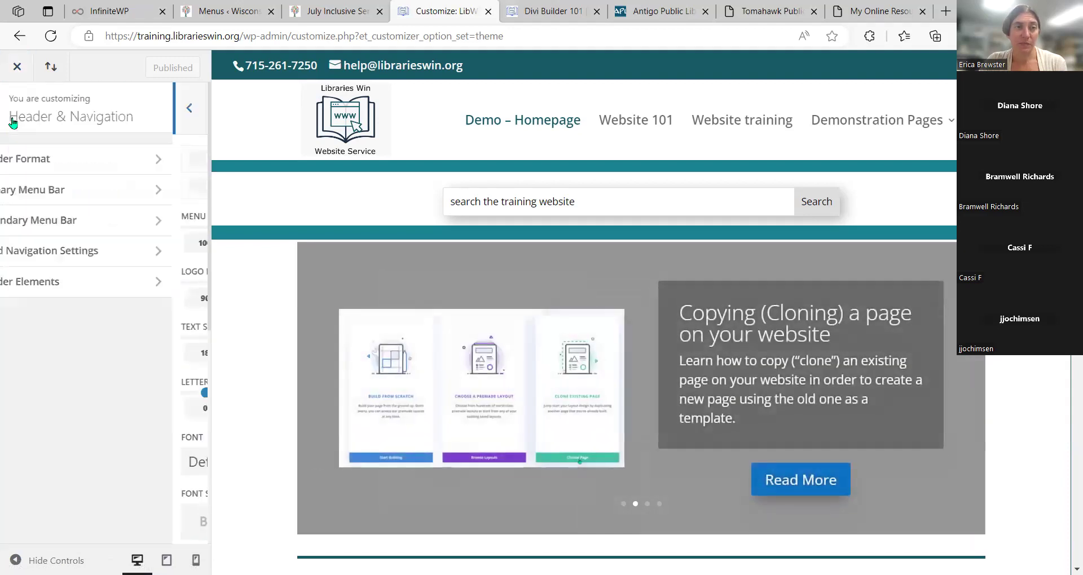
Check the Secondary Menu Bar and the Header Elements options for social icons, search icon, phone number and email.
left_click(82, 221)
left_click(17, 115)
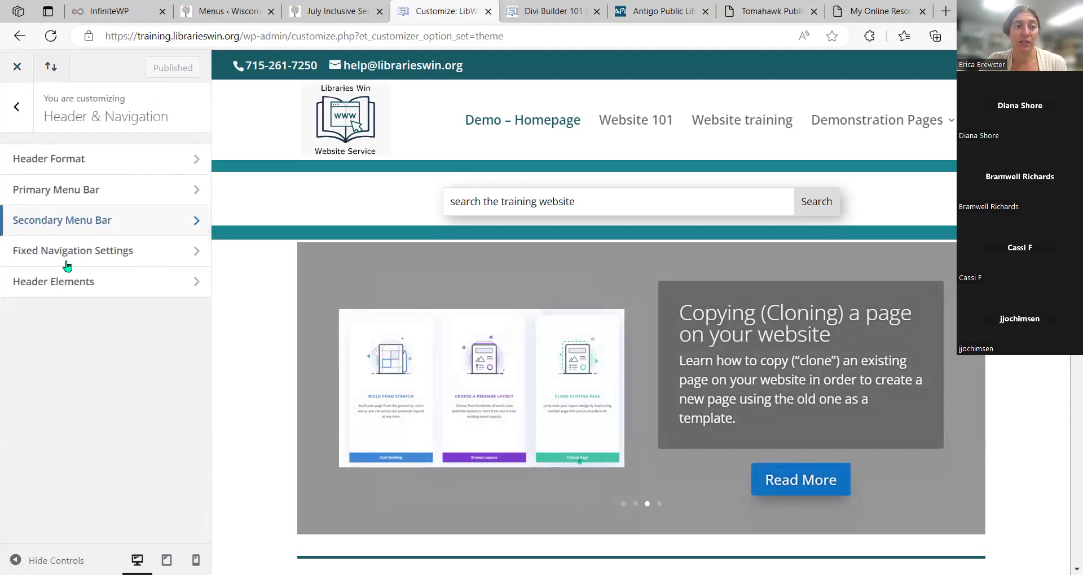
left_click(68, 282)
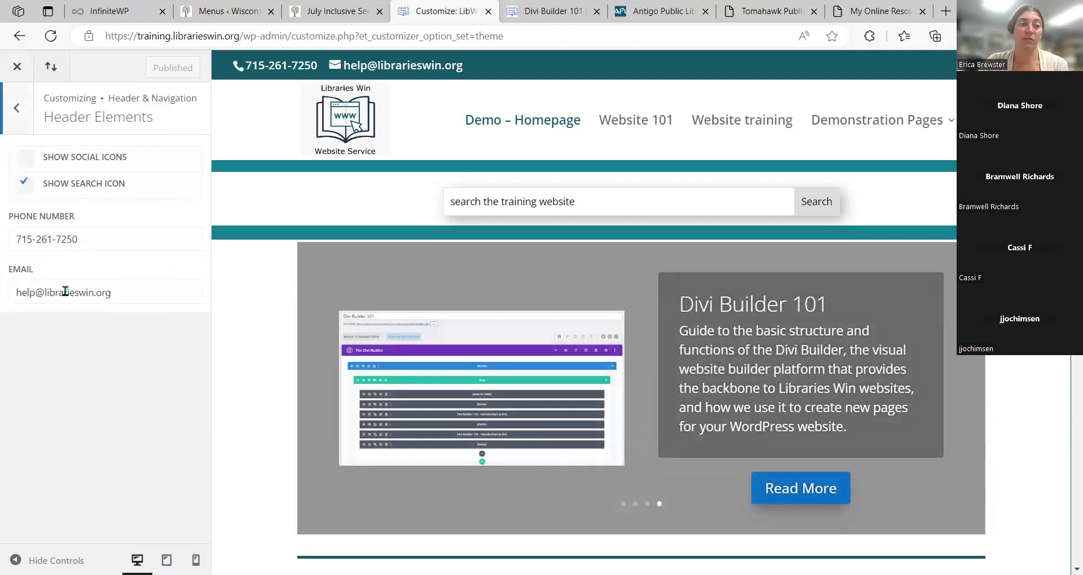
left_click(19, 107)
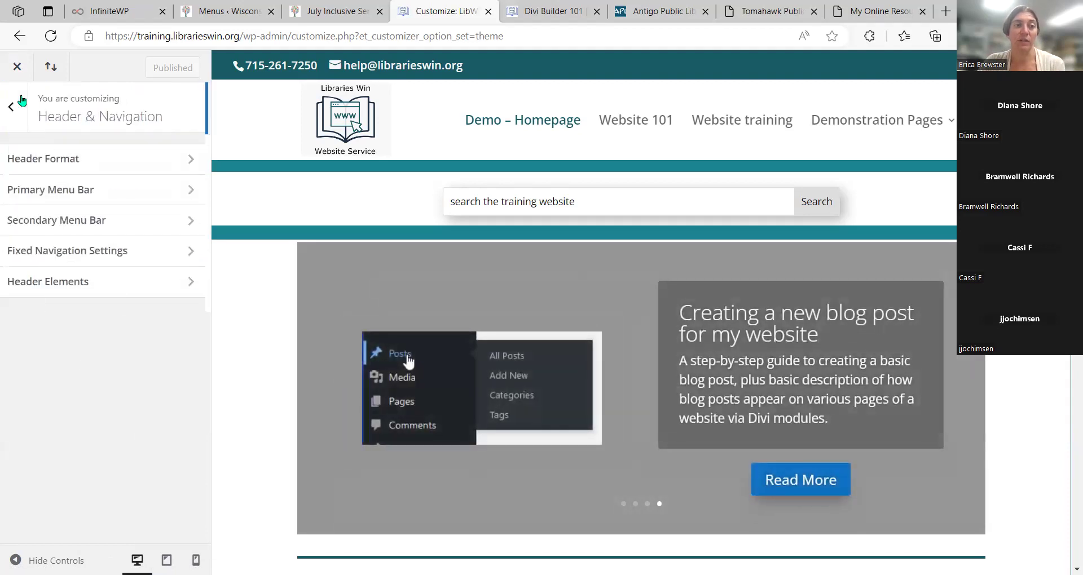
left_click(22, 104)
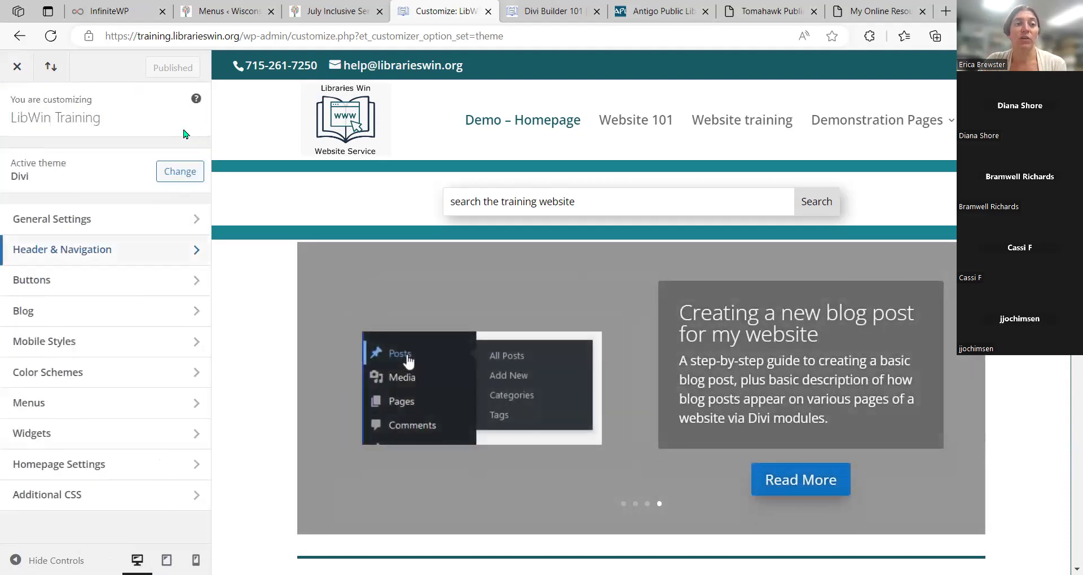
Close the customizer, check the contact bar above the menu on the Divi Builder 101 post, and return to the Dashboard.
left_click(14, 66)
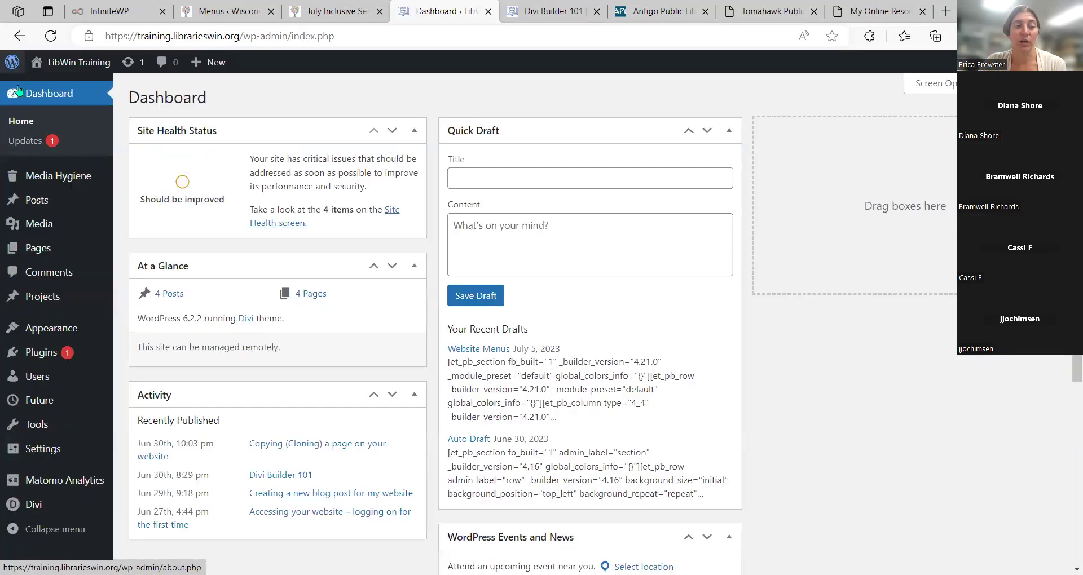
left_click(553, 11)
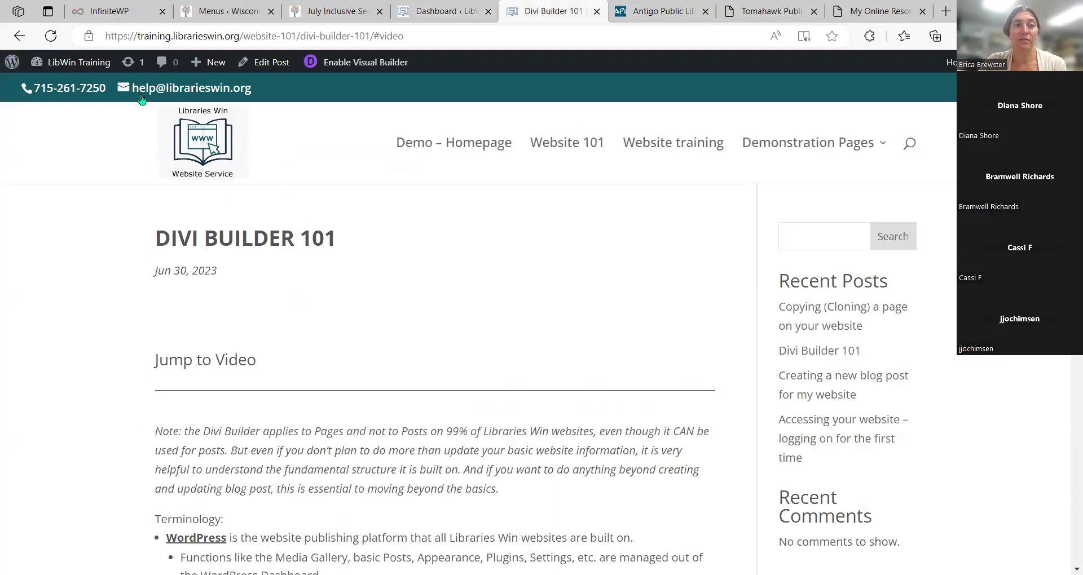
left_click(449, 11)
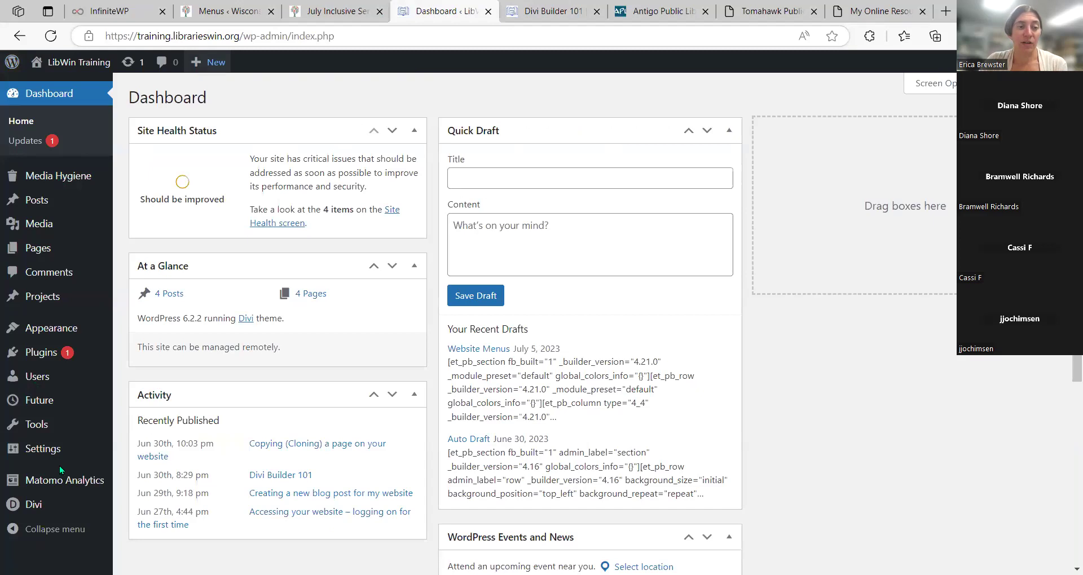
Reopen the Divi Theme Customizer and display the Header Elements settings under Header & Navigation.
mouse_move(58, 323)
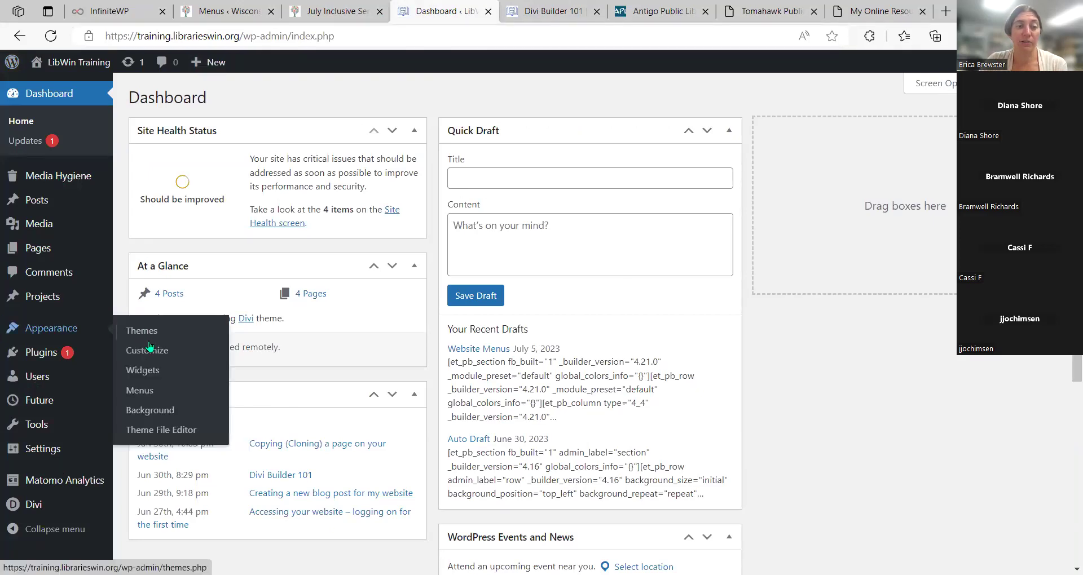
left_click(140, 392)
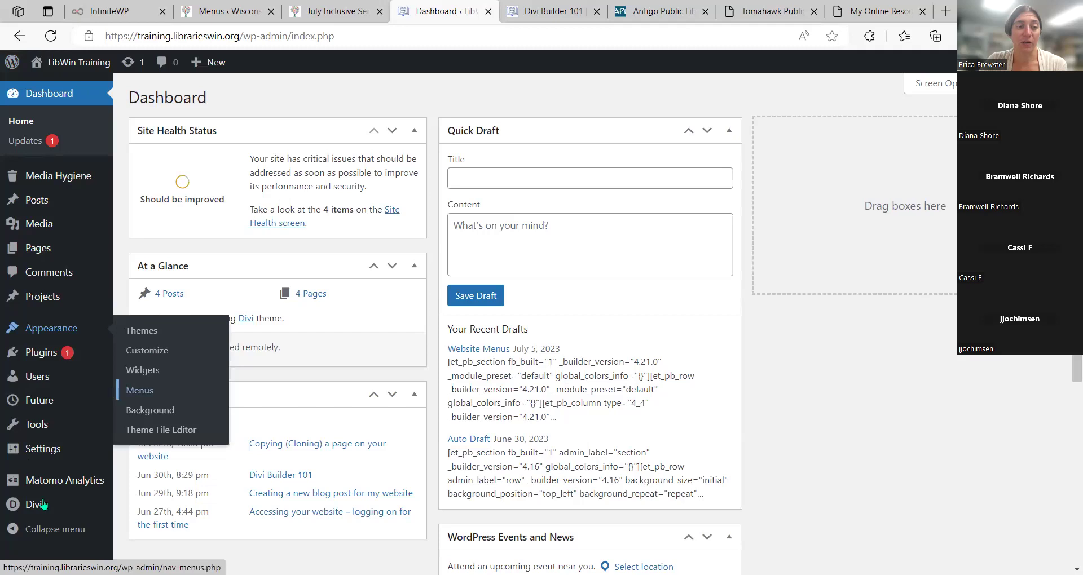
mouse_move(40, 506)
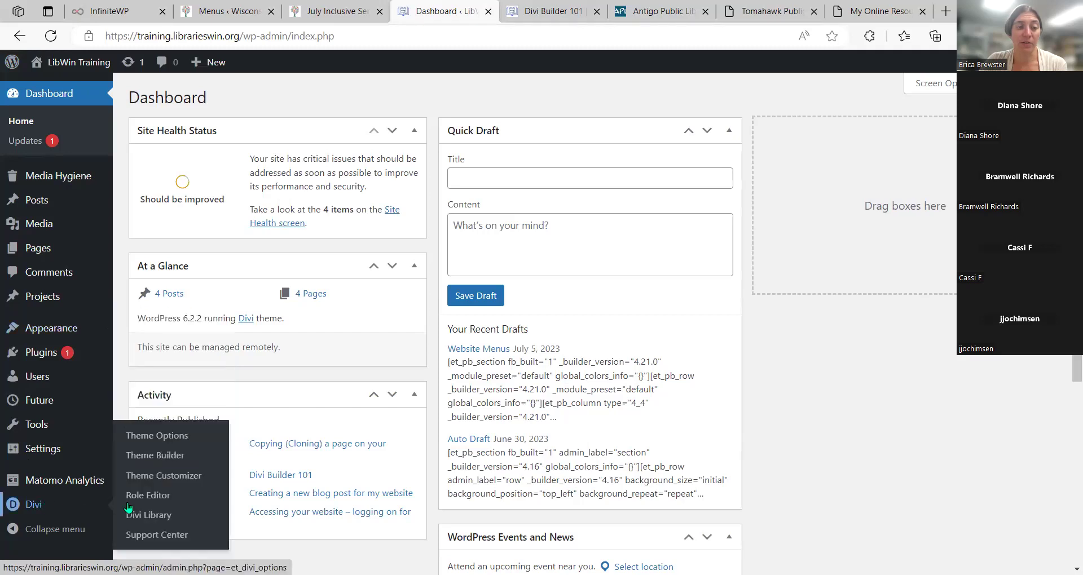
left_click(164, 475)
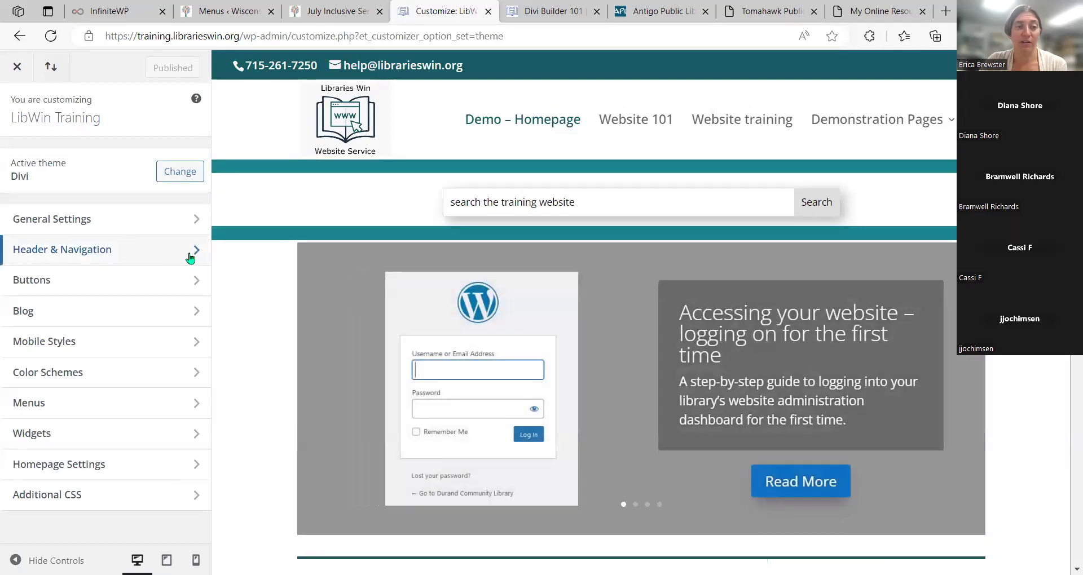
left_click(191, 252)
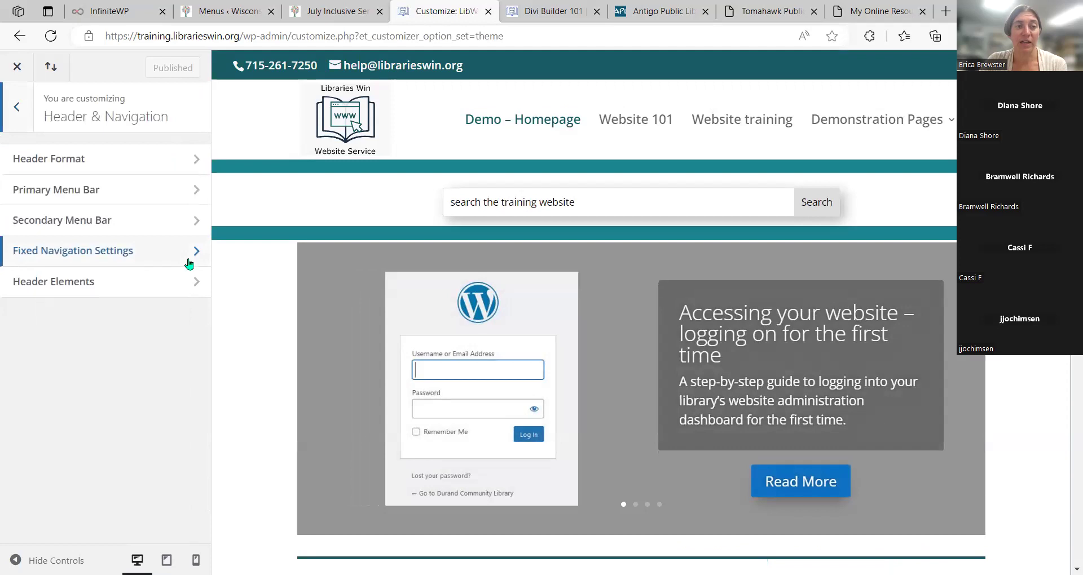
left_click(196, 285)
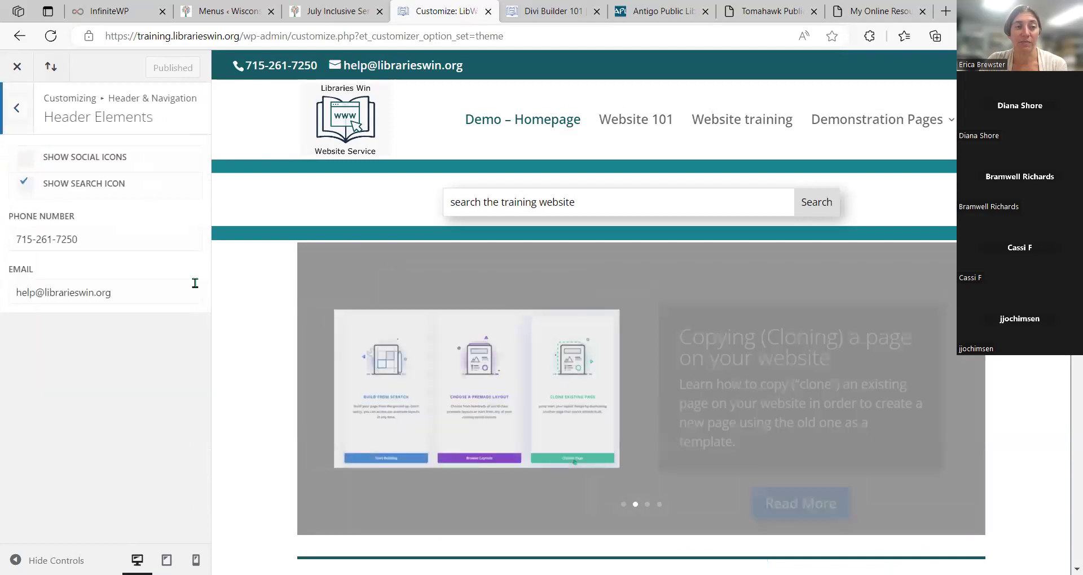
Try switching the social icons and the search icon on and off in the Header Elements settings.
left_click(101, 245)
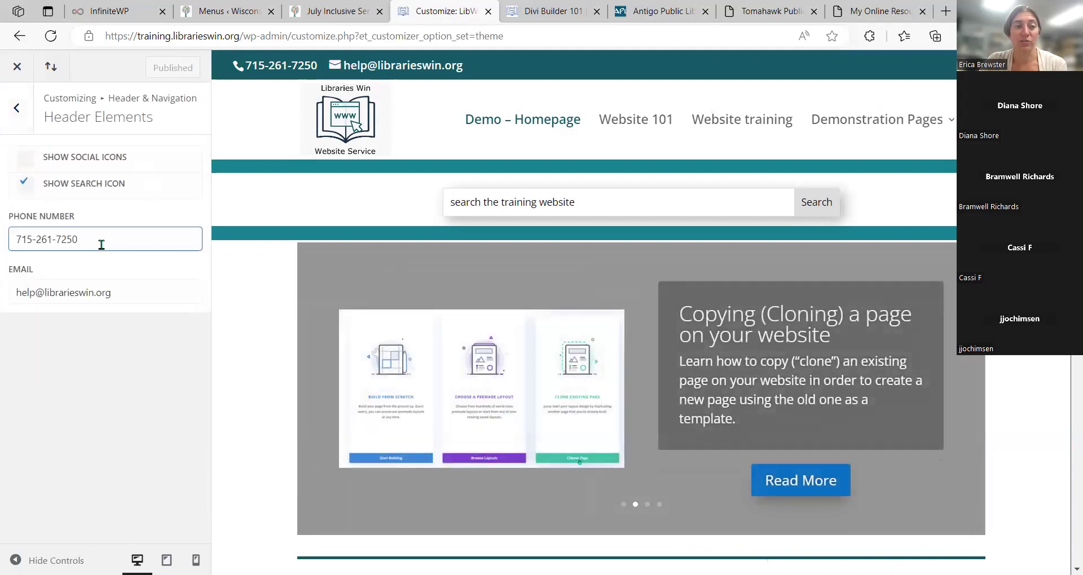
left_click(130, 293)
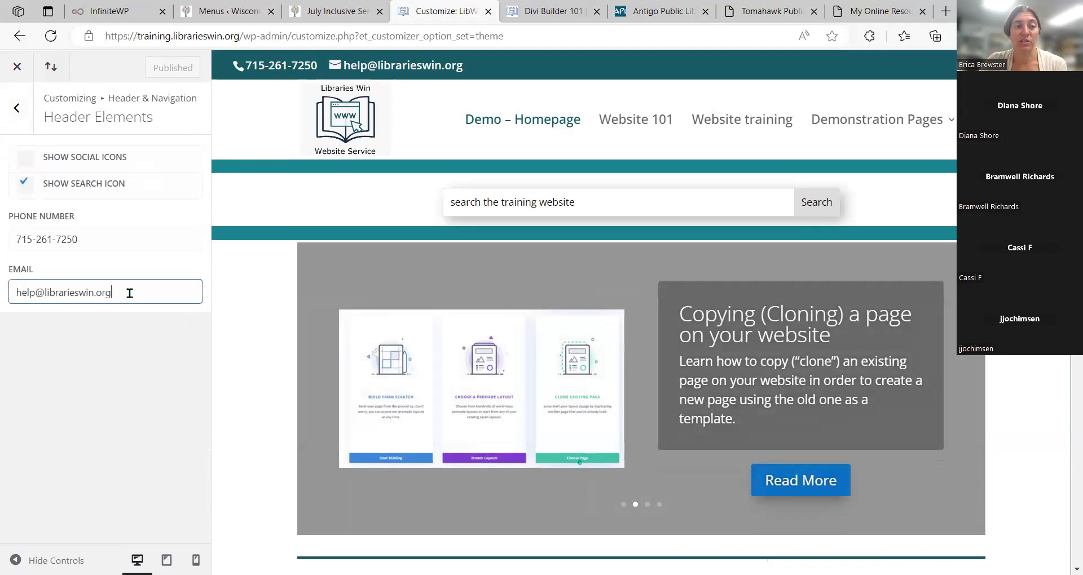
left_click(20, 169)
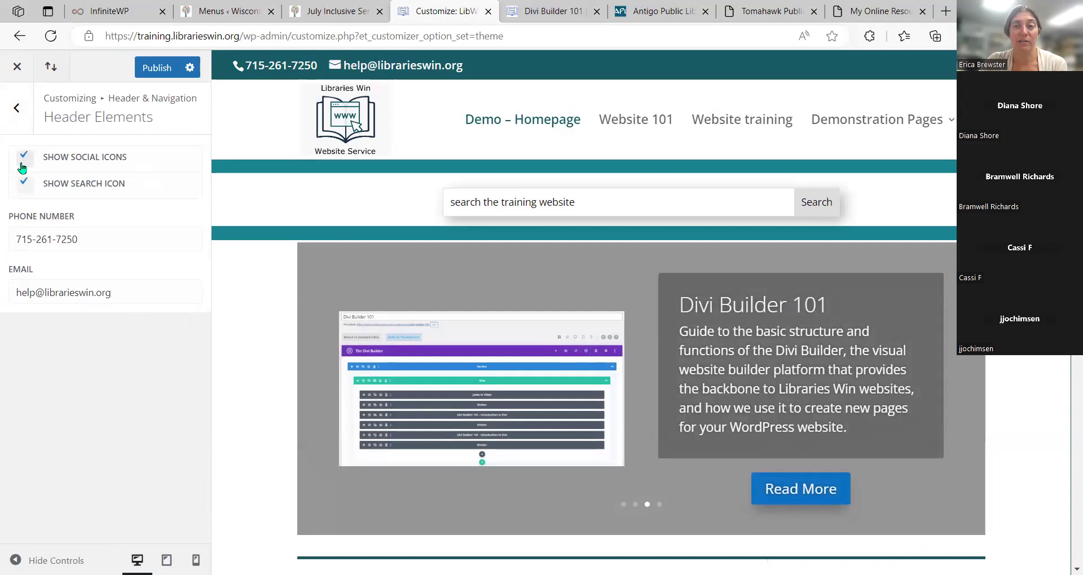
left_click(21, 168)
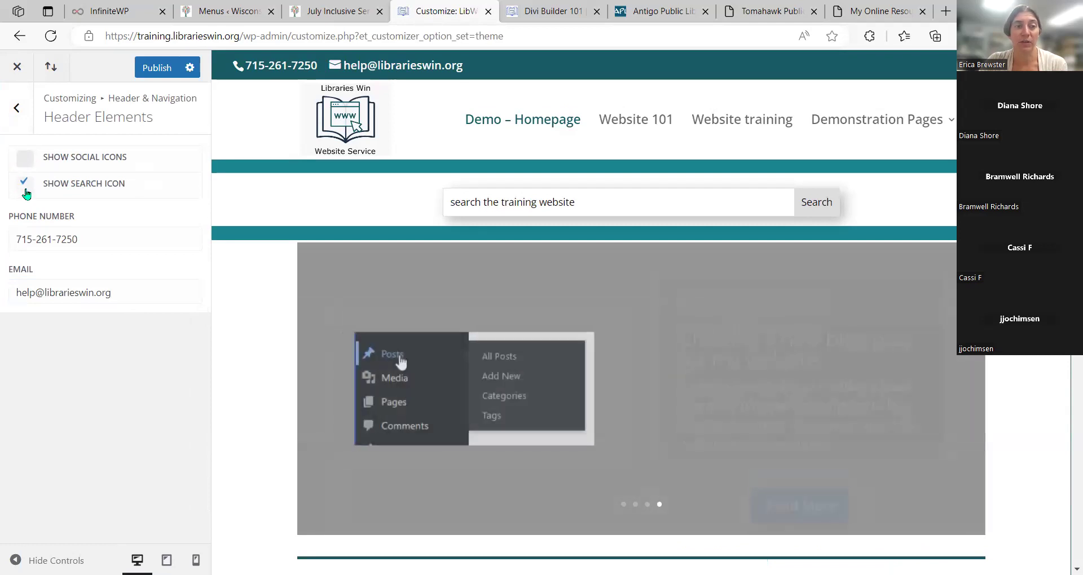
left_click(25, 188)
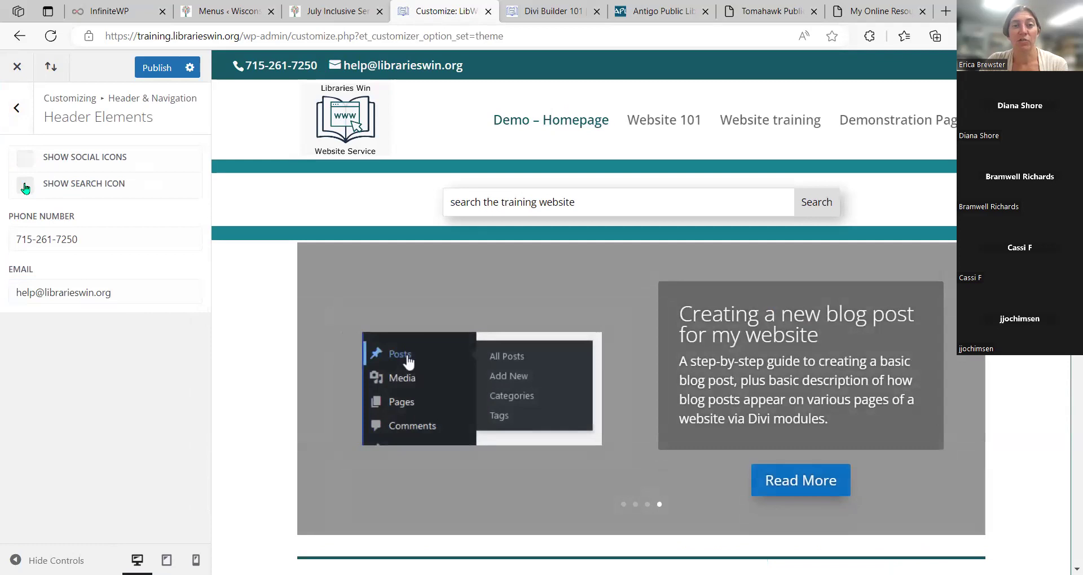
left_click(24, 186)
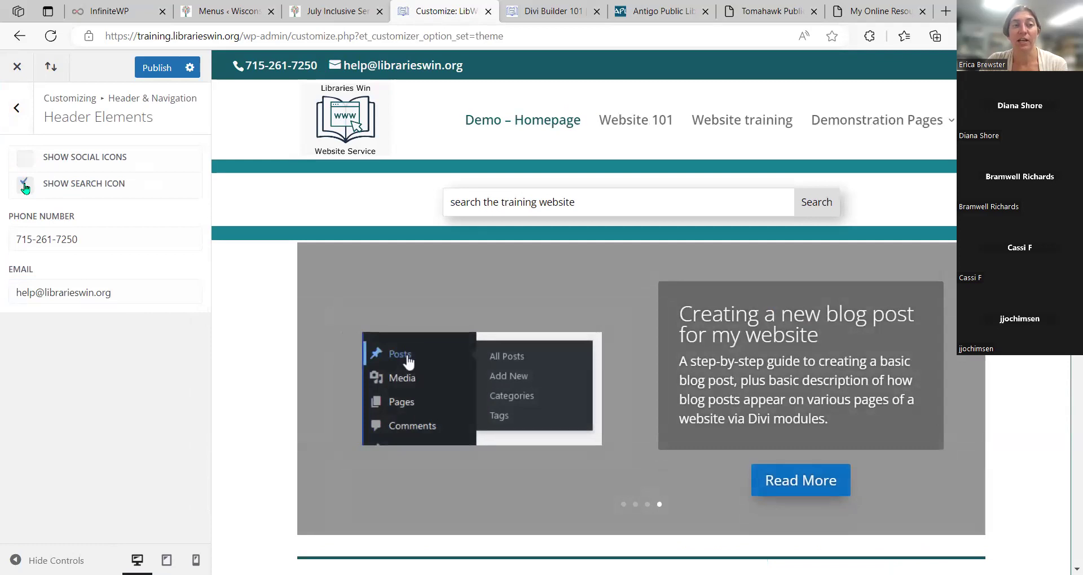
left_click(25, 188)
left_click(25, 188)
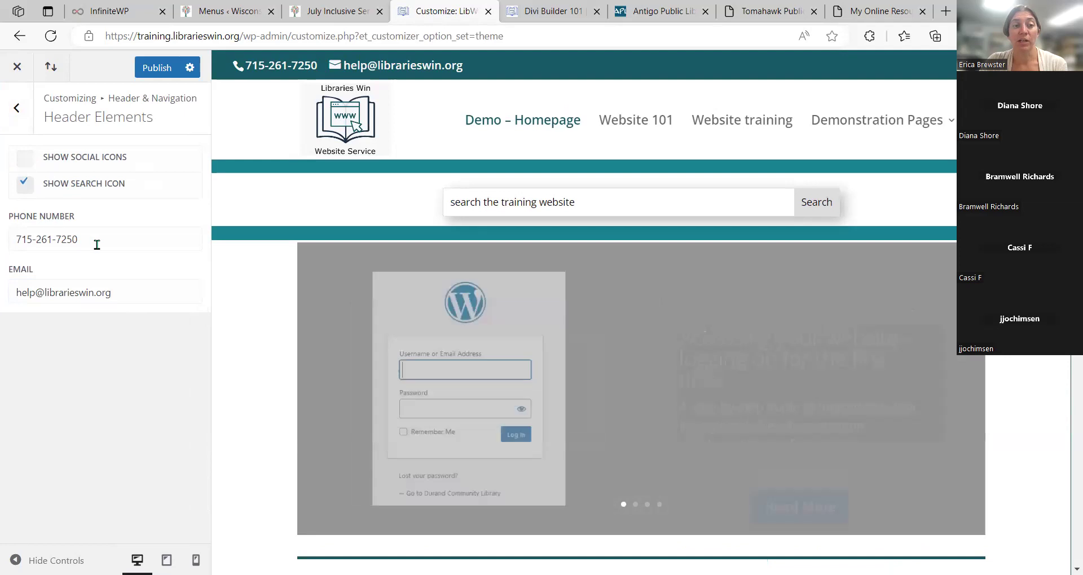
Delete and re-enter the last four digits of the header's phone number.
left_click(113, 239)
key("BackSpace")
key("BackSpace")
key("BackSpace")
key("BackSpace")
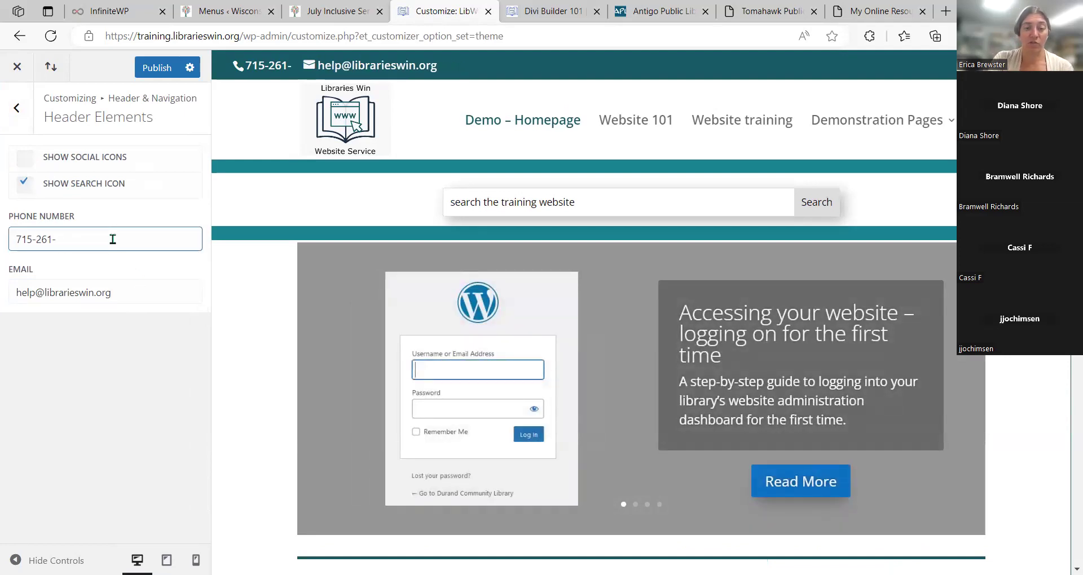
type("75")
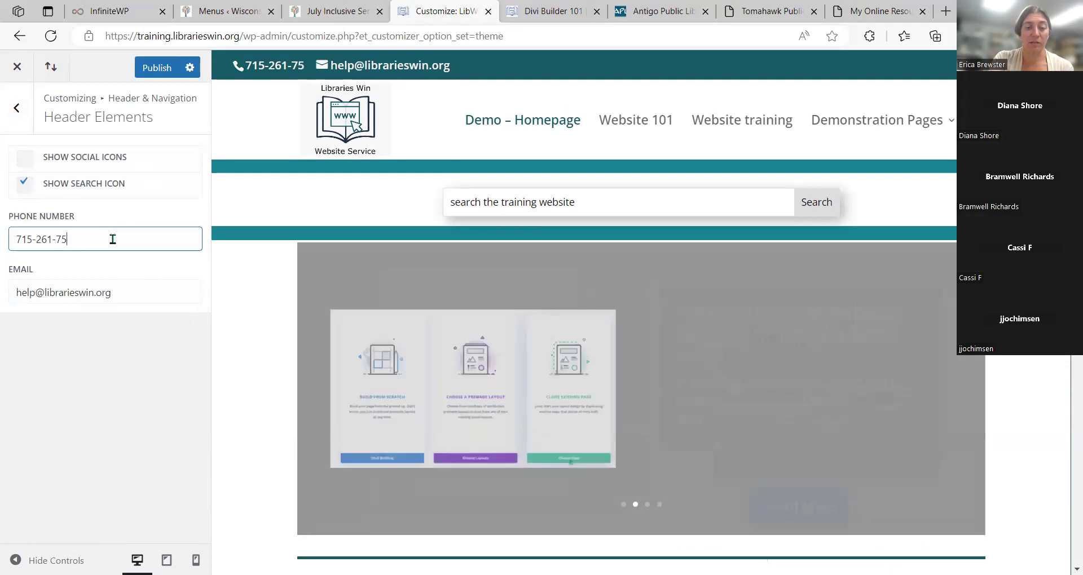
key("BackSpace")
type("254")
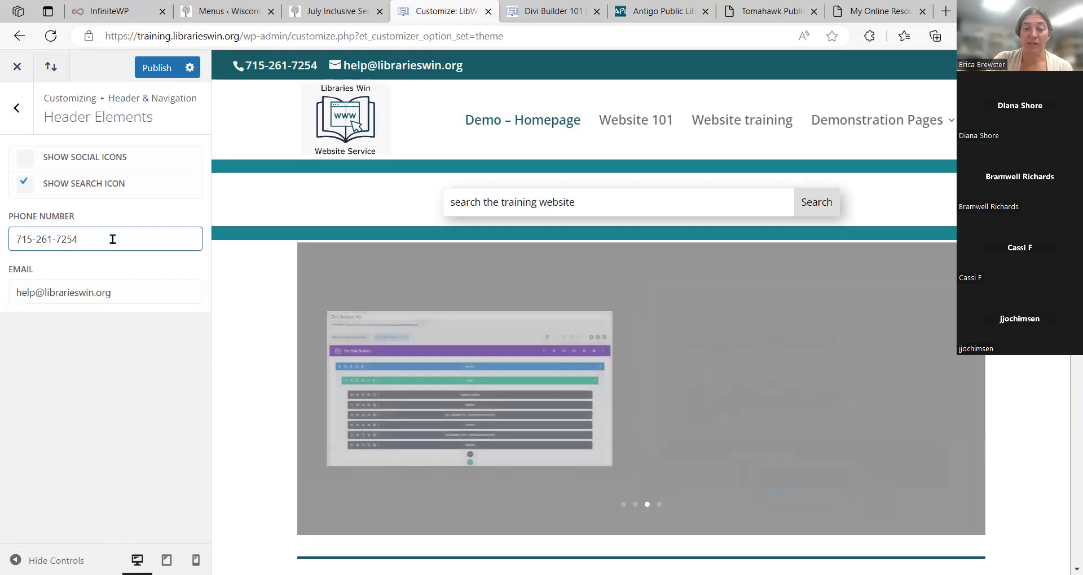
key("BackSpace")
type("0")
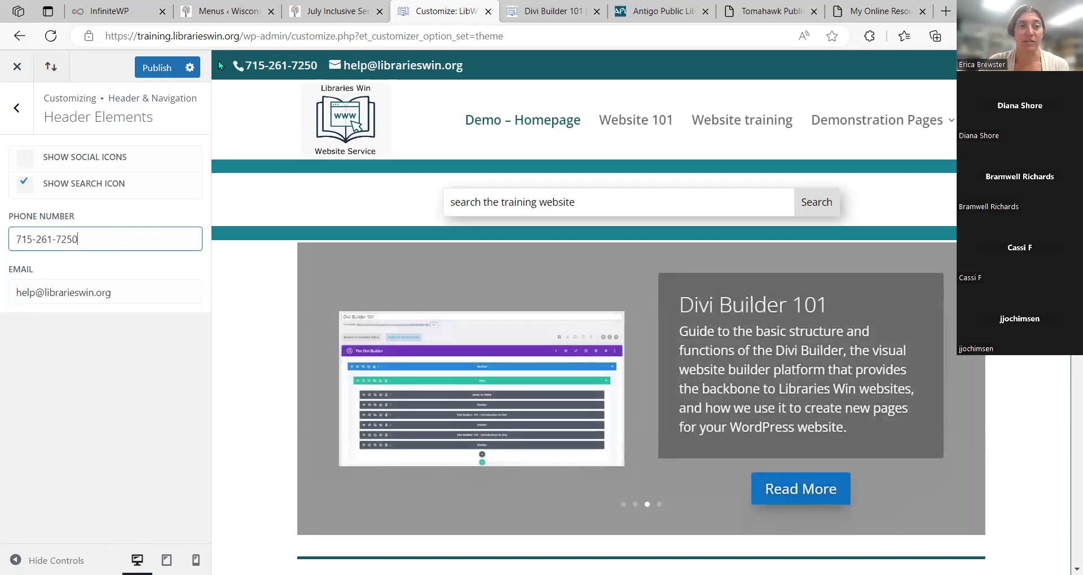
Publish the header settings and close the customizer to return to the Dashboard.
left_click(159, 70)
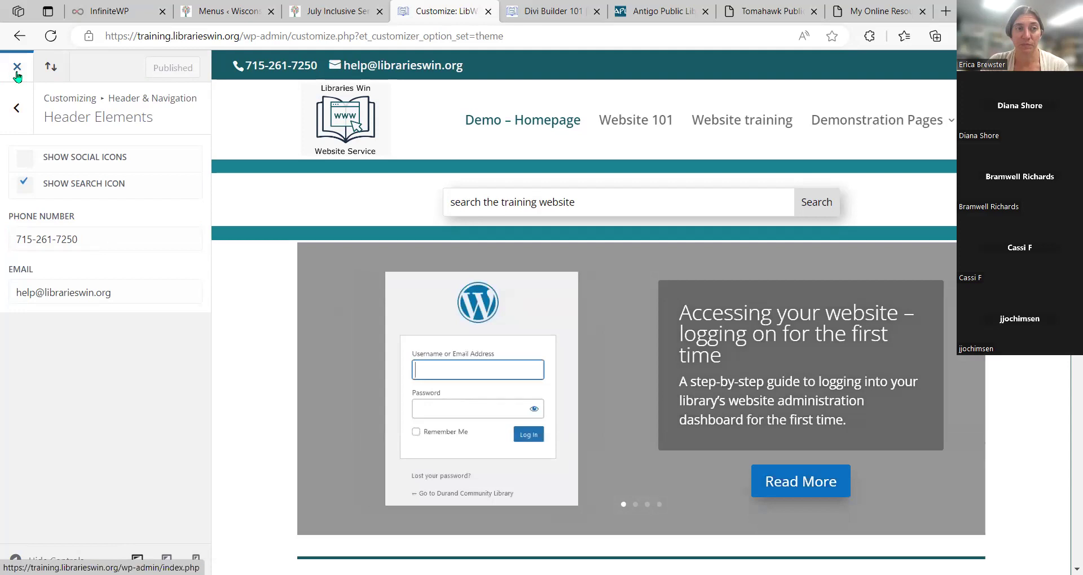
left_click(18, 77)
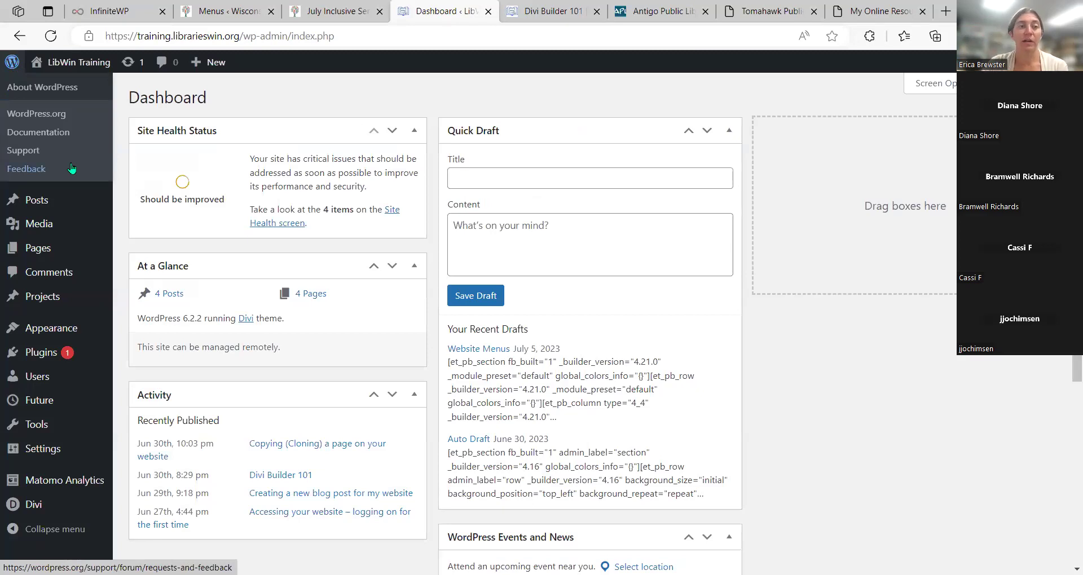
mouse_move(62, 179)
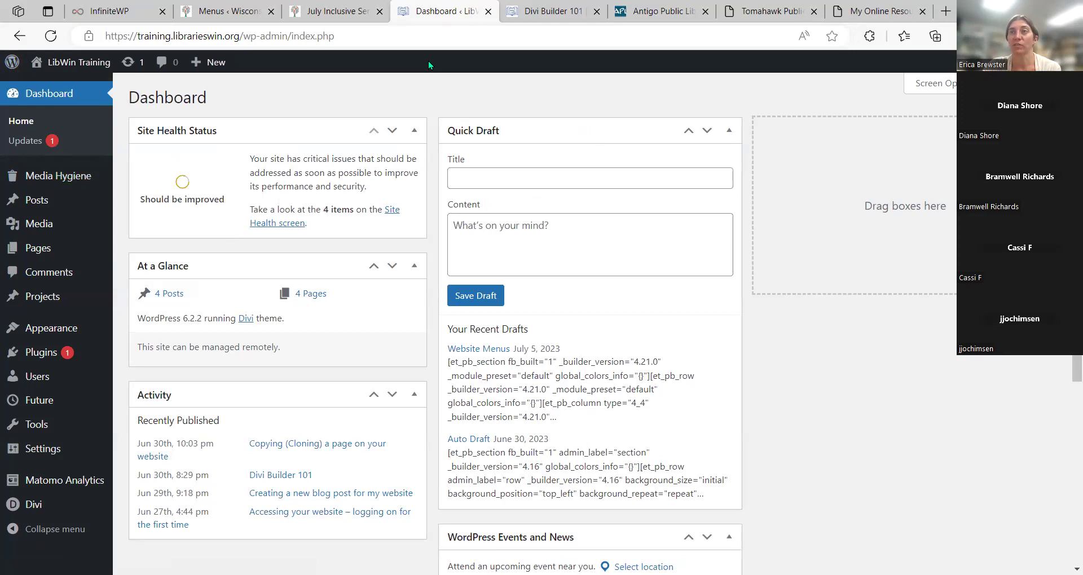
scroll(70, 210, "down", 4)
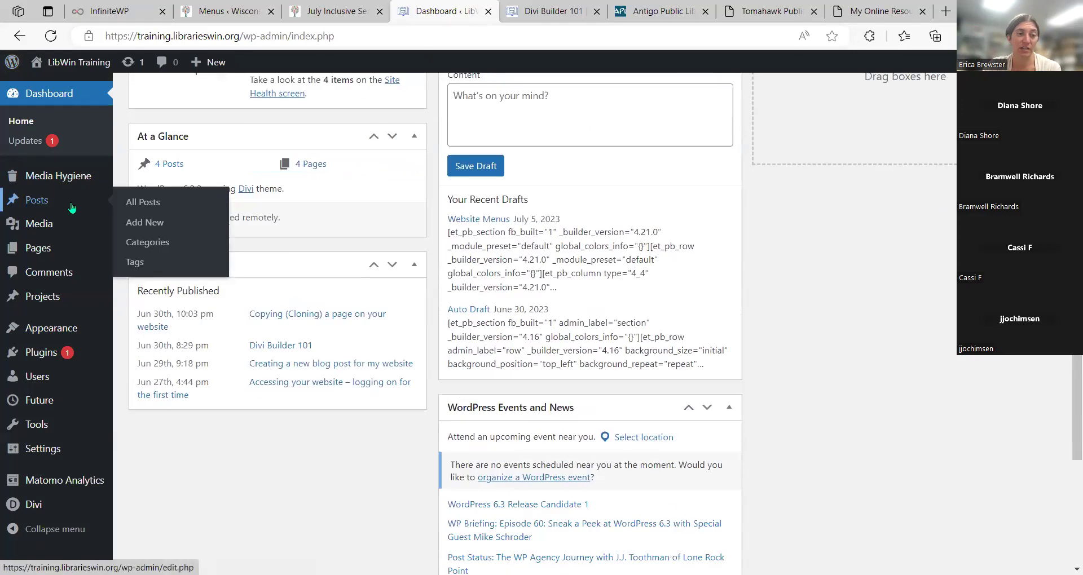
scroll(825, 105, "up", 4)
scroll(826, 121, "up", 1)
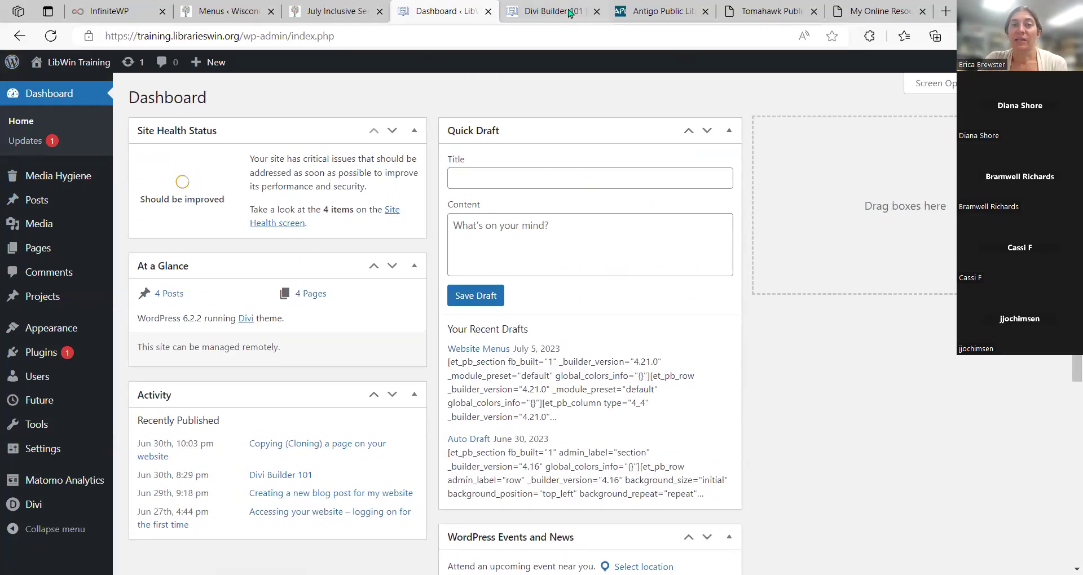
Check the footer at the end of the Divi Builder 101 post and return to the Dashboard.
mouse_move(570, 12)
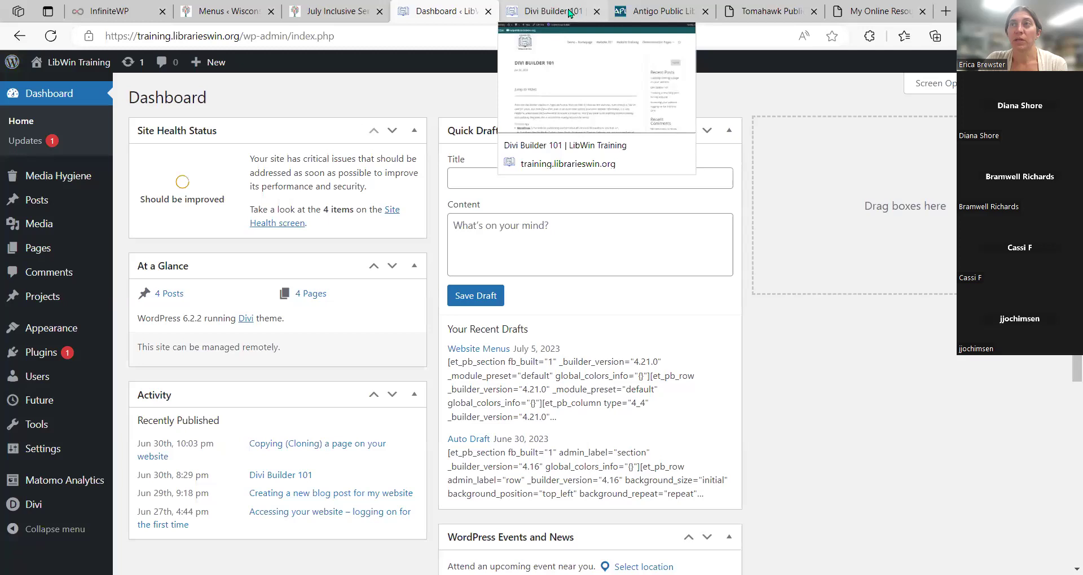
left_click(570, 13)
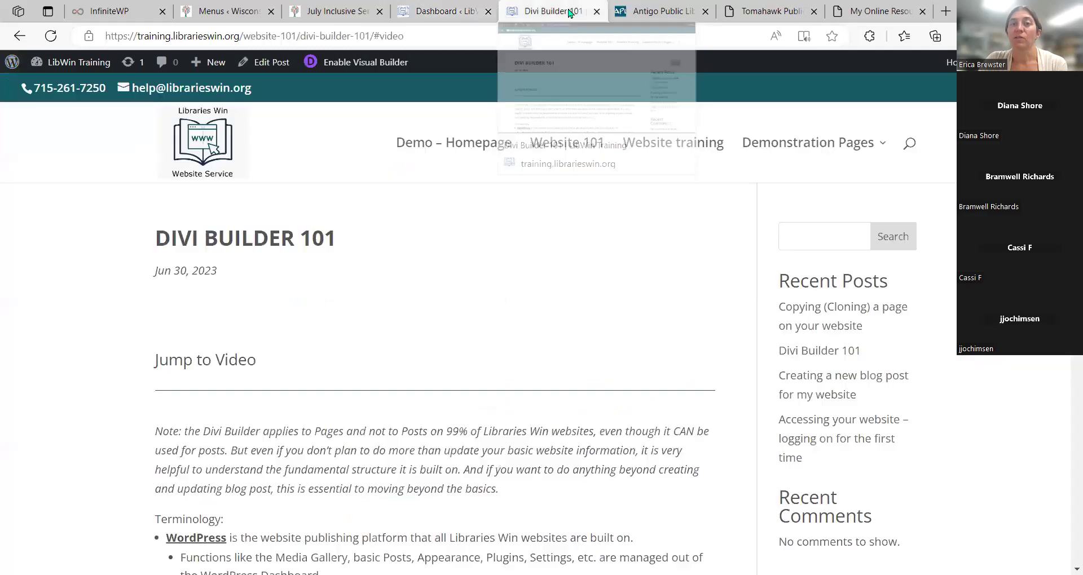
left_click_drag(1076, 120, 1069, 556)
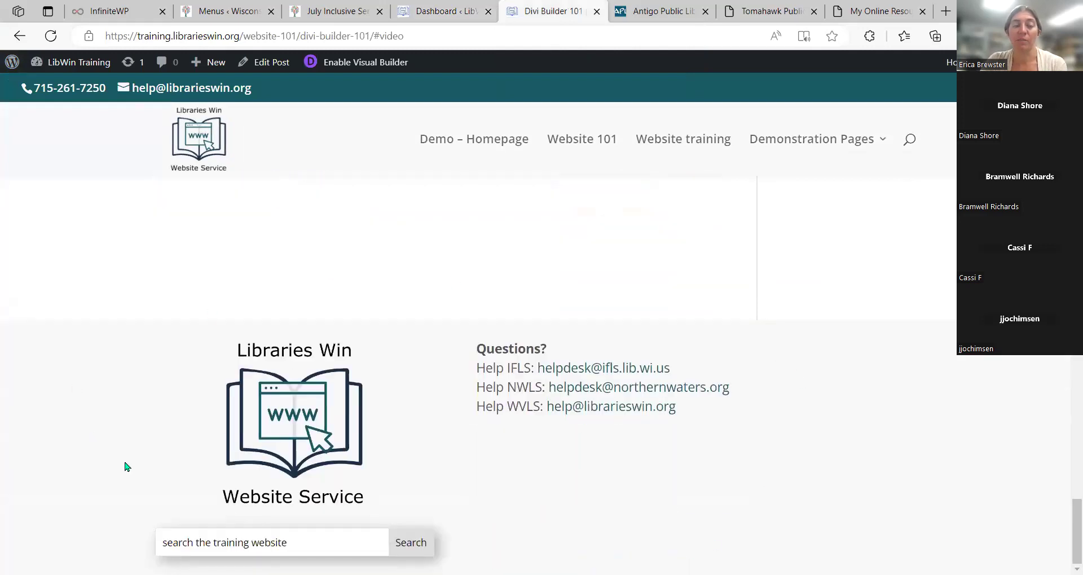
left_click(440, 7)
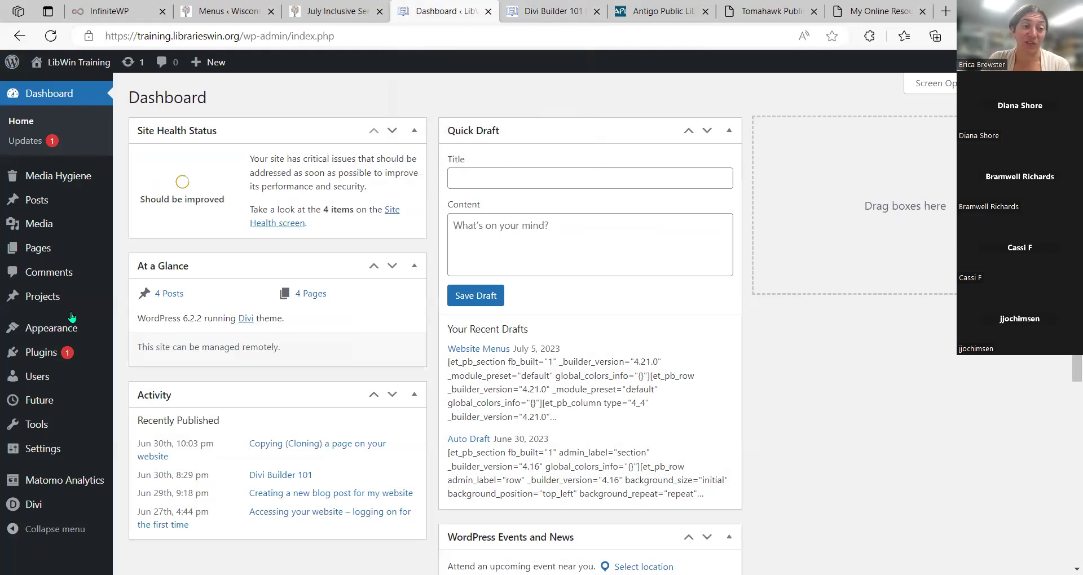
Open the Homepage page for editing and examine its Divi Builder sections down to the Contact and Hours modules.
mouse_move(97, 285)
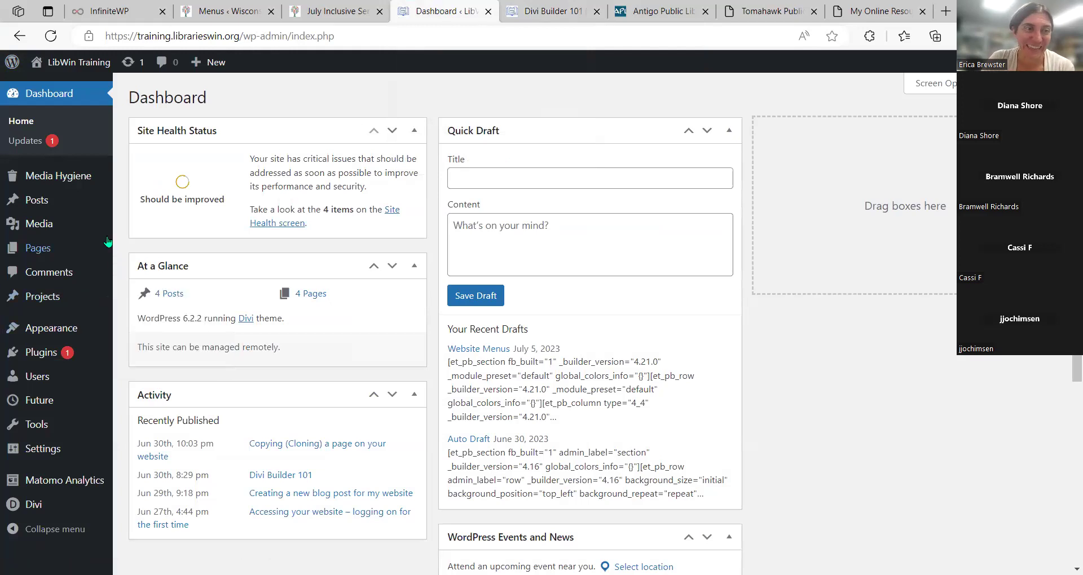
left_click(37, 251)
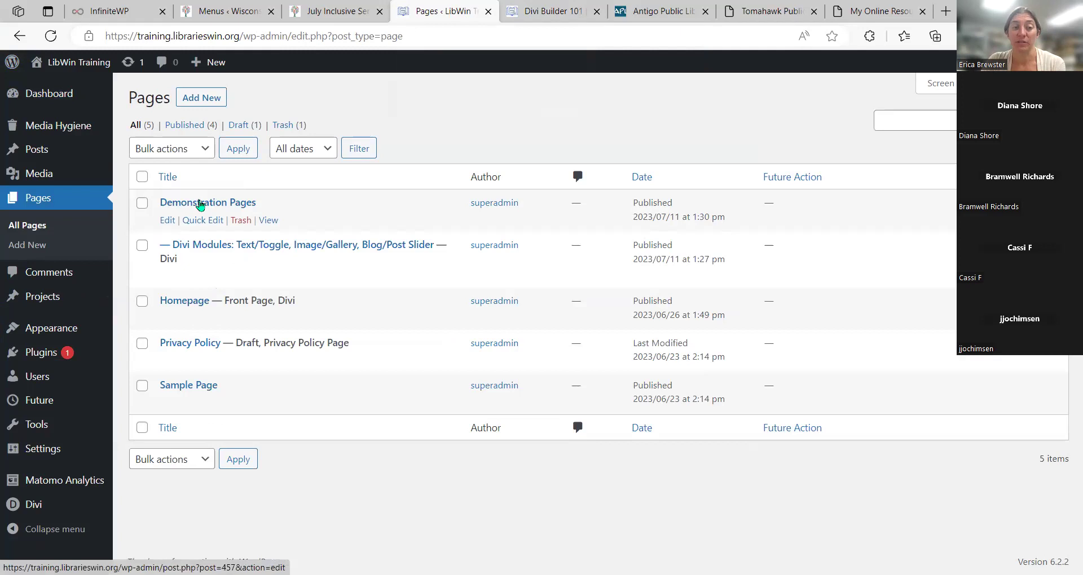
left_click(195, 305)
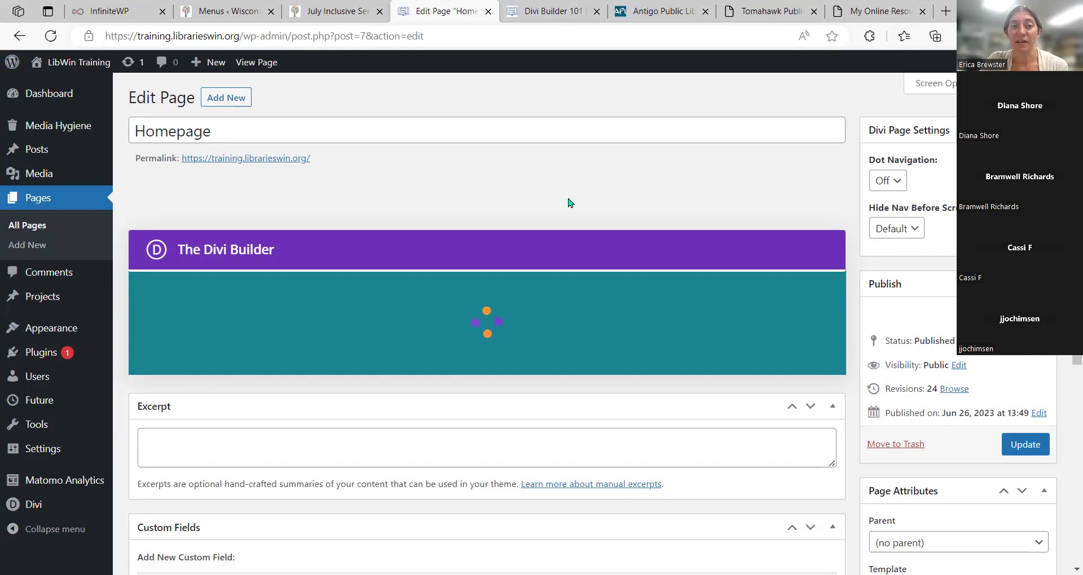
scroll(570, 200, "down", 10)
scroll(572, 200, "down", 10)
scroll(573, 203, "up", 4)
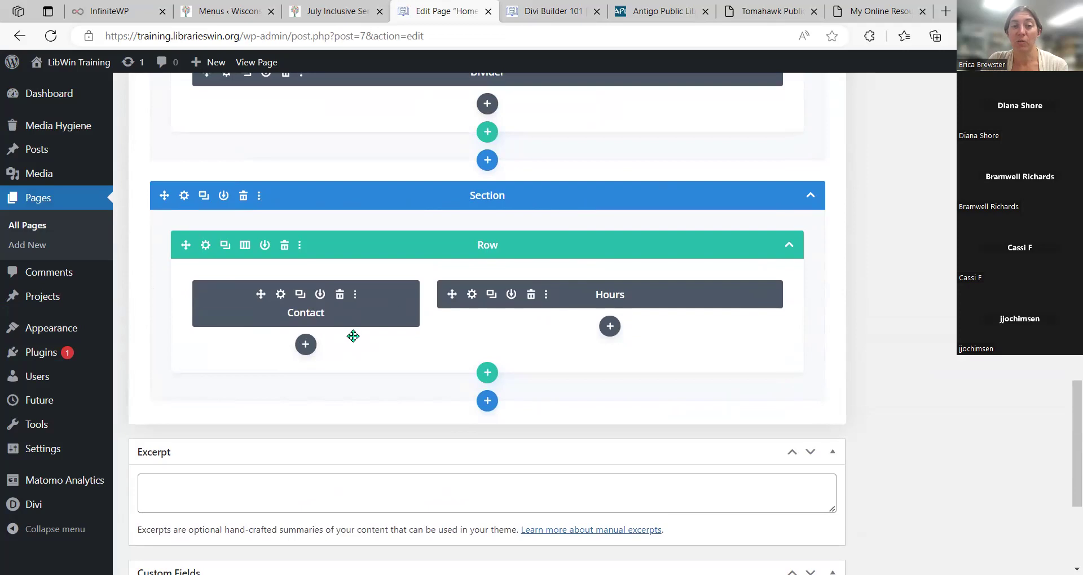
scroll(1058, 380, "up", 15)
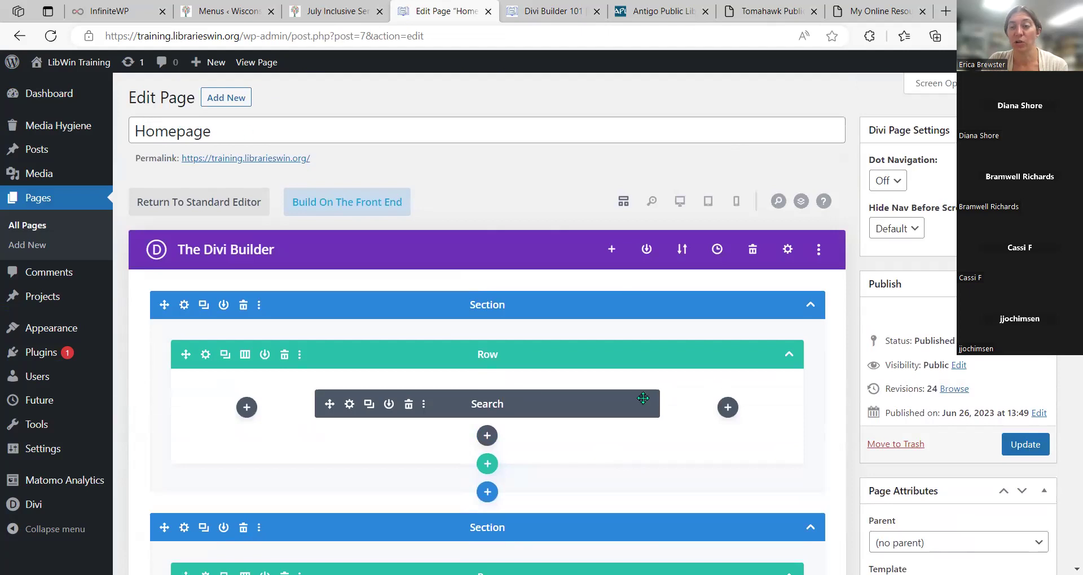
scroll(691, 382, "down", 20)
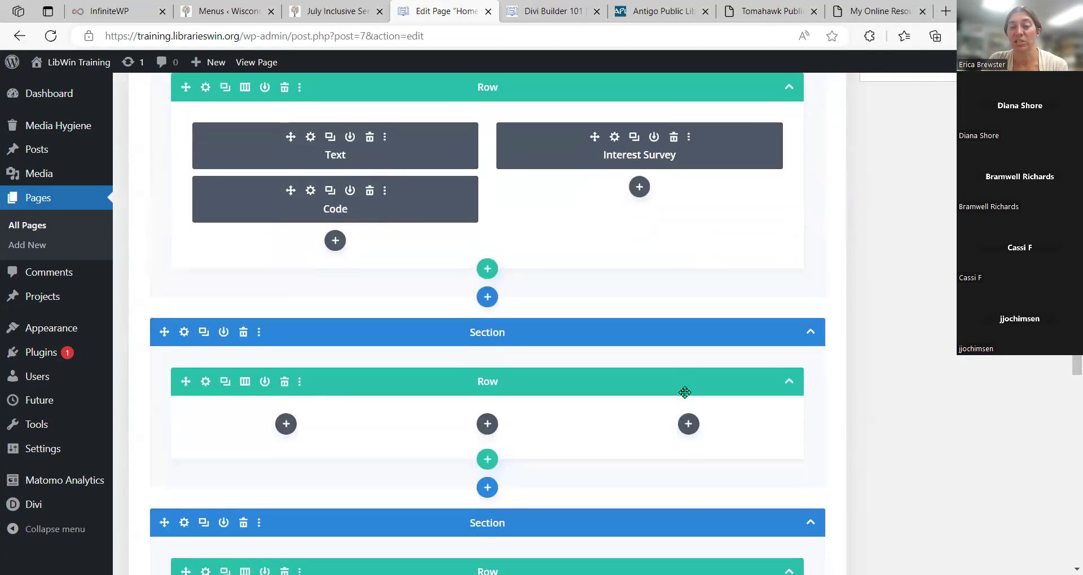
scroll(685, 393, "down", 4)
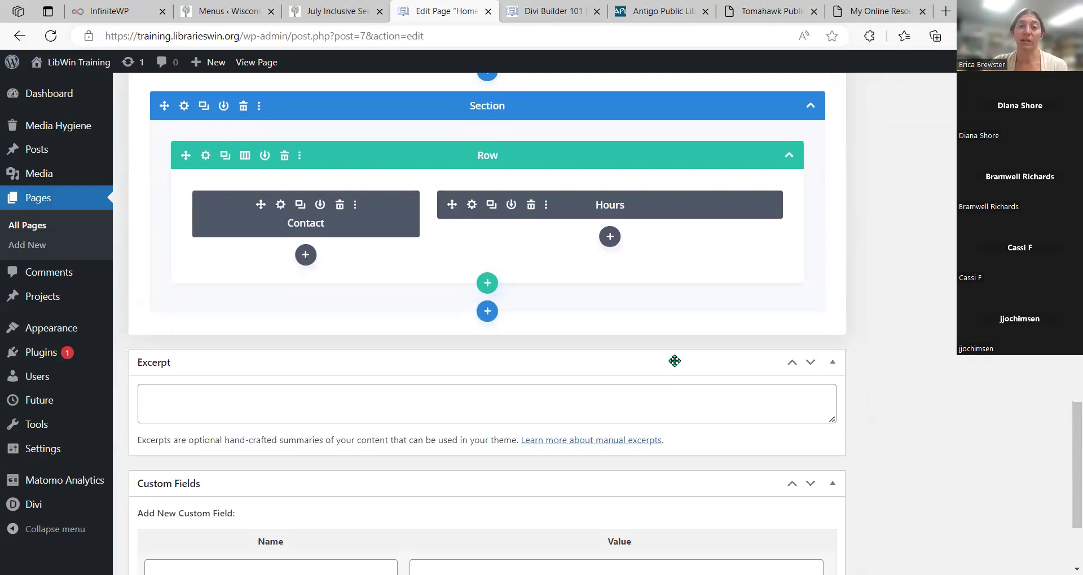
Enable the Visual Builder on the Divi Builder 101 post and return to the Homepage editor.
left_click(539, 11)
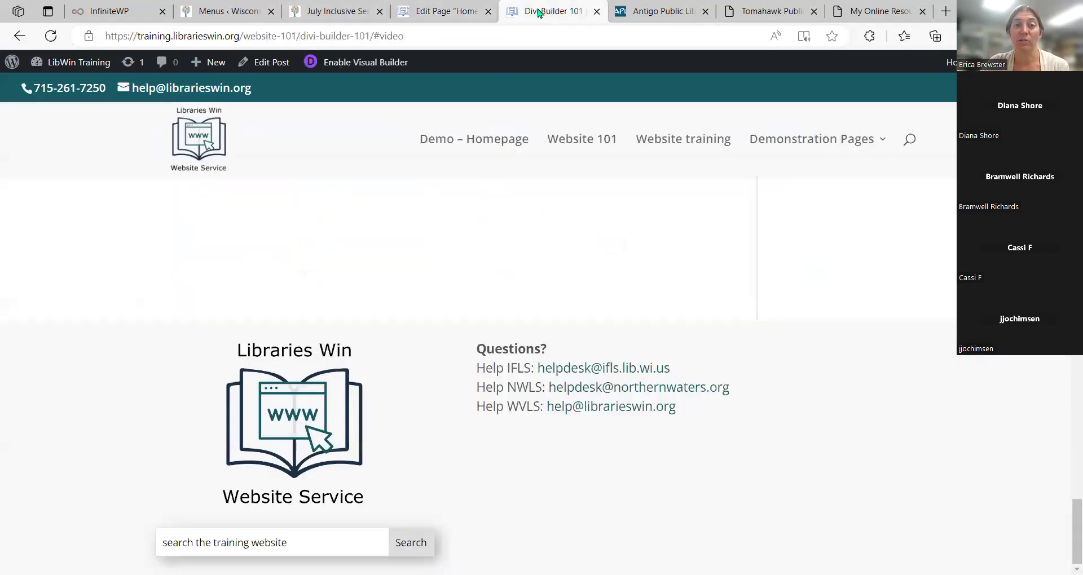
left_click(353, 66)
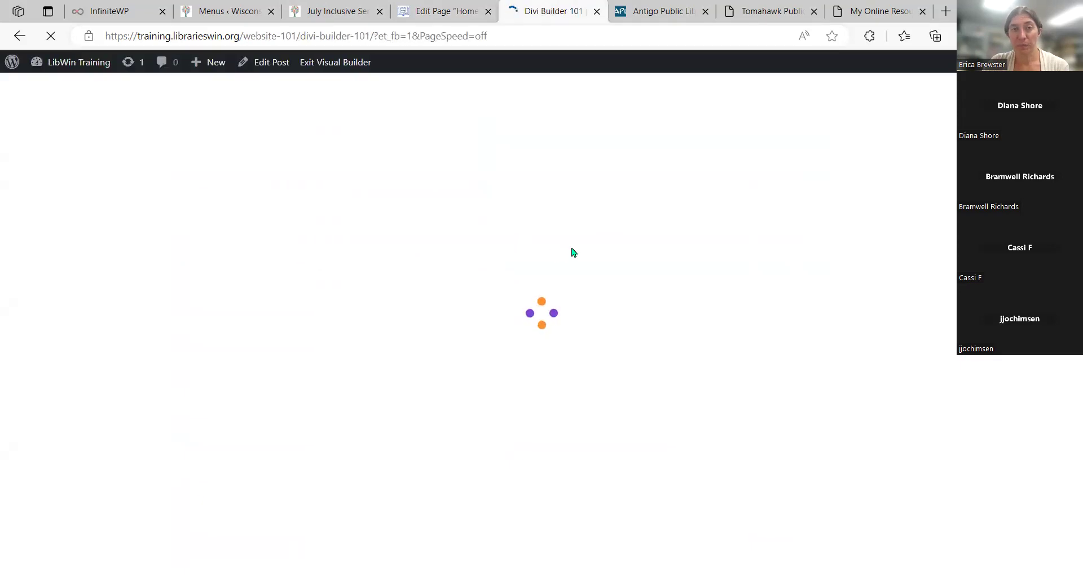
left_click(430, 7)
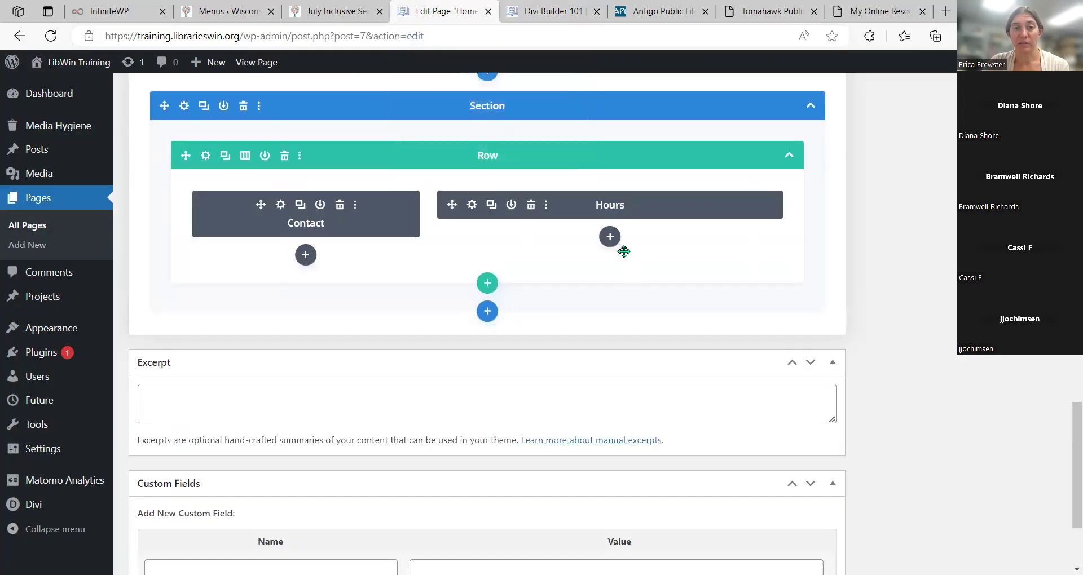
Open the Hours module's text settings on the Homepage and review its content.
left_click(472, 206)
scroll(533, 366, "down", 3)
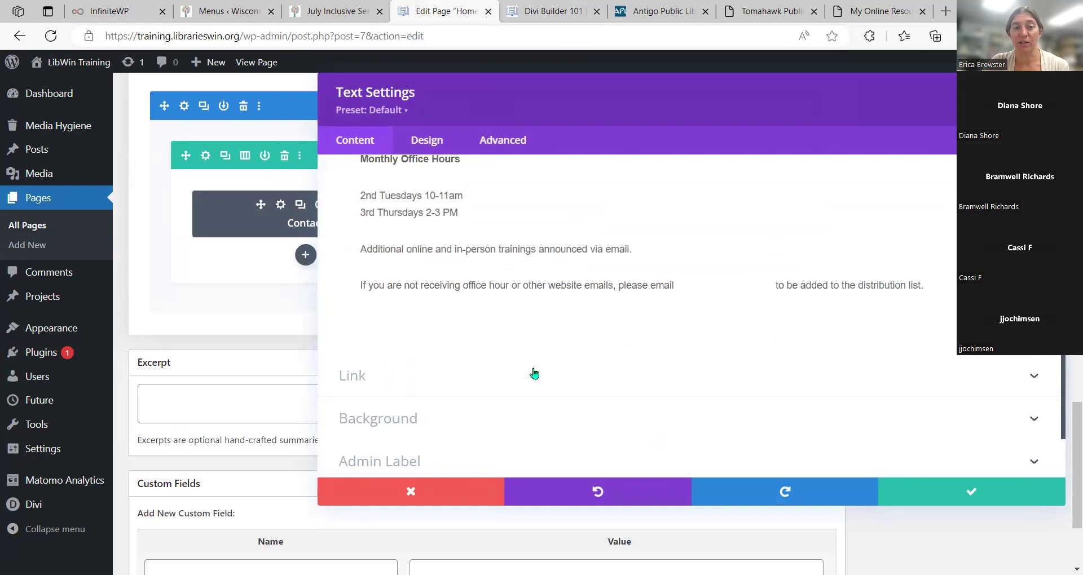
scroll(533, 370, "up", 3)
Examine the lower content and the footer of the Divi Builder 101 post in the Visual Builder.
left_click(551, 9)
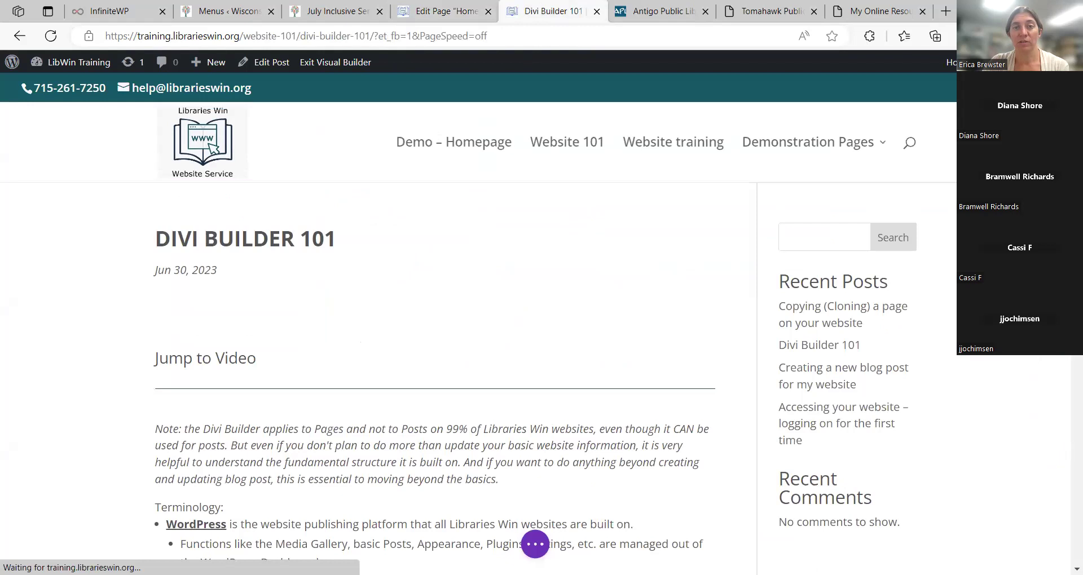
scroll(434, 372, "down", 20)
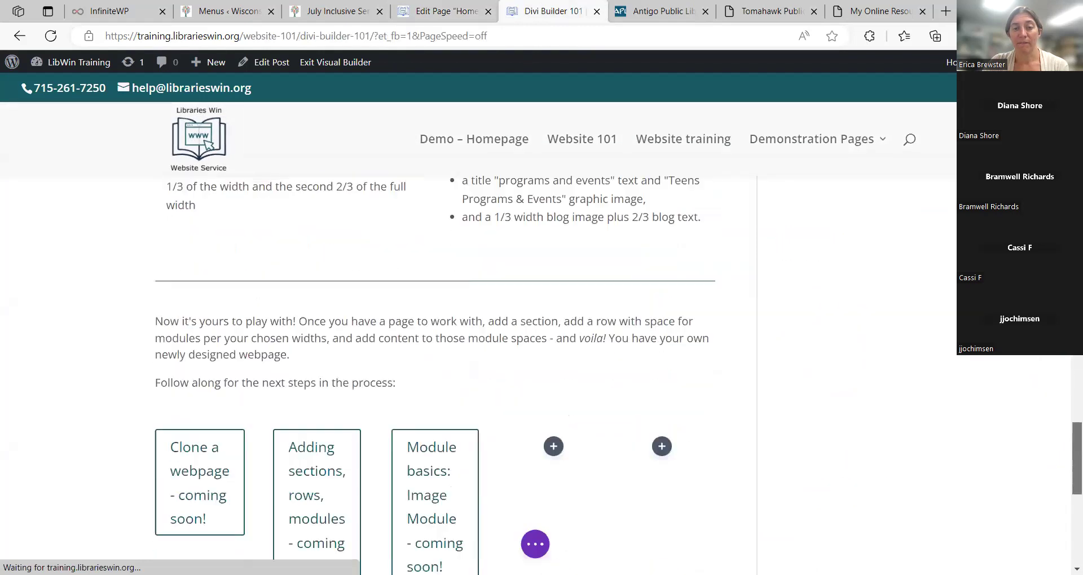
scroll(517, 438, "down", 1)
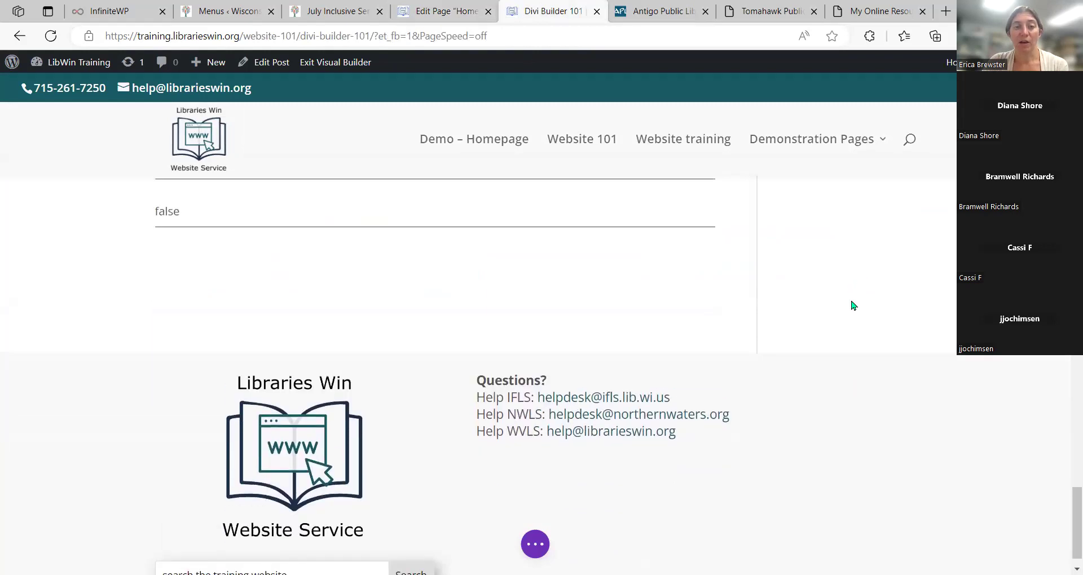
scroll(853, 306, "down", 4)
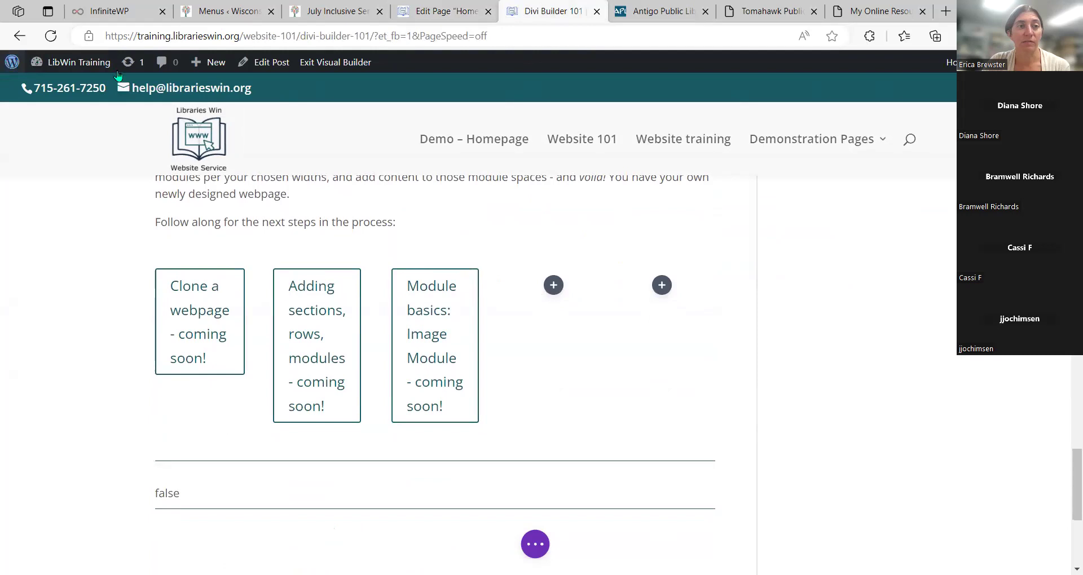
Exit the Visual Builder on the Divi Builder 101 post and view the site's homepage down to its footer.
scroll(76, 175, "up", 5)
scroll(83, 192, "up", 10)
left_click(335, 63)
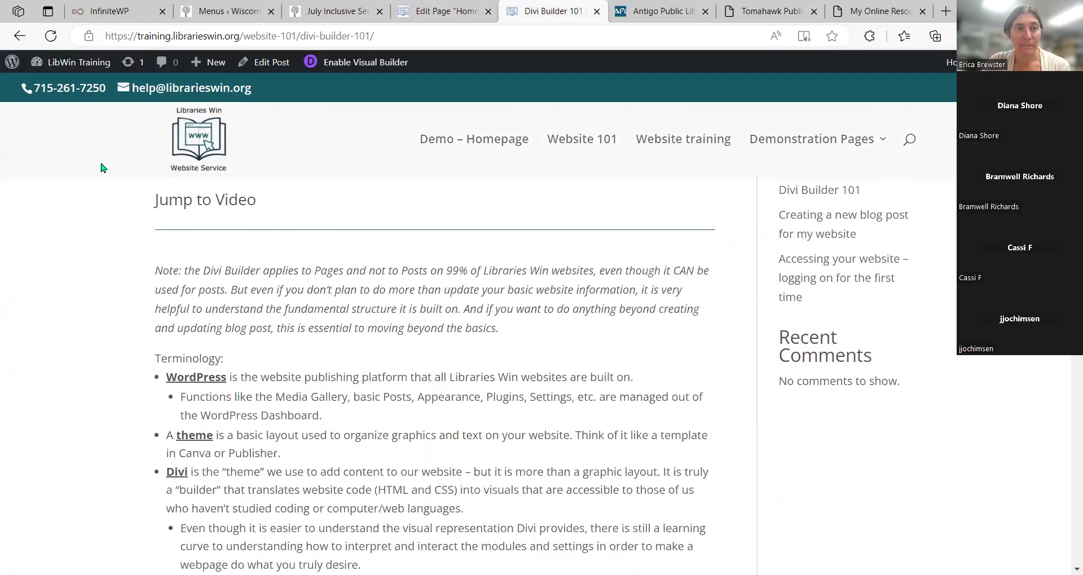
left_click(208, 144)
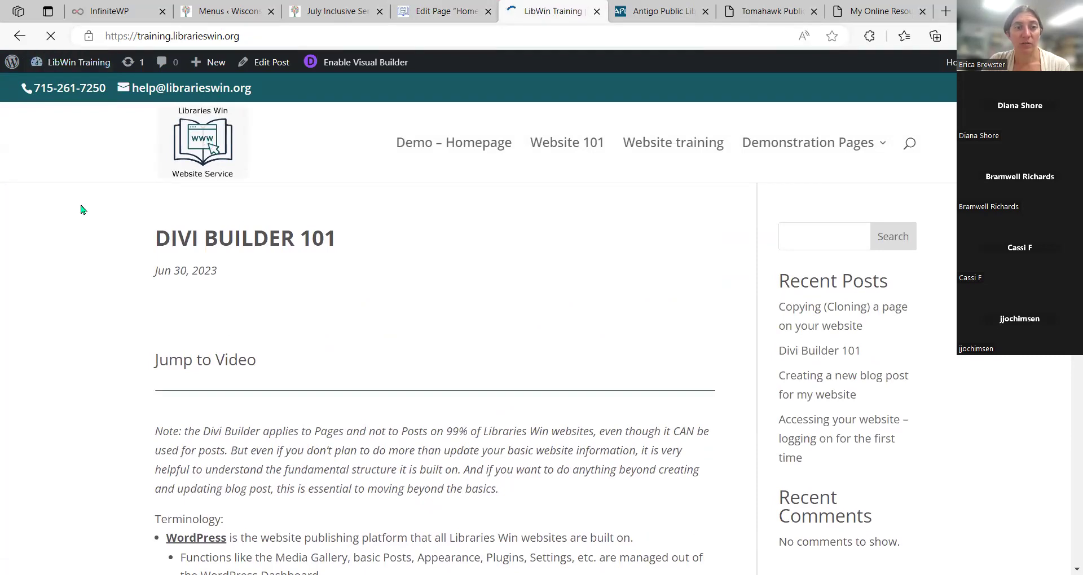
scroll(63, 218, "down", 15)
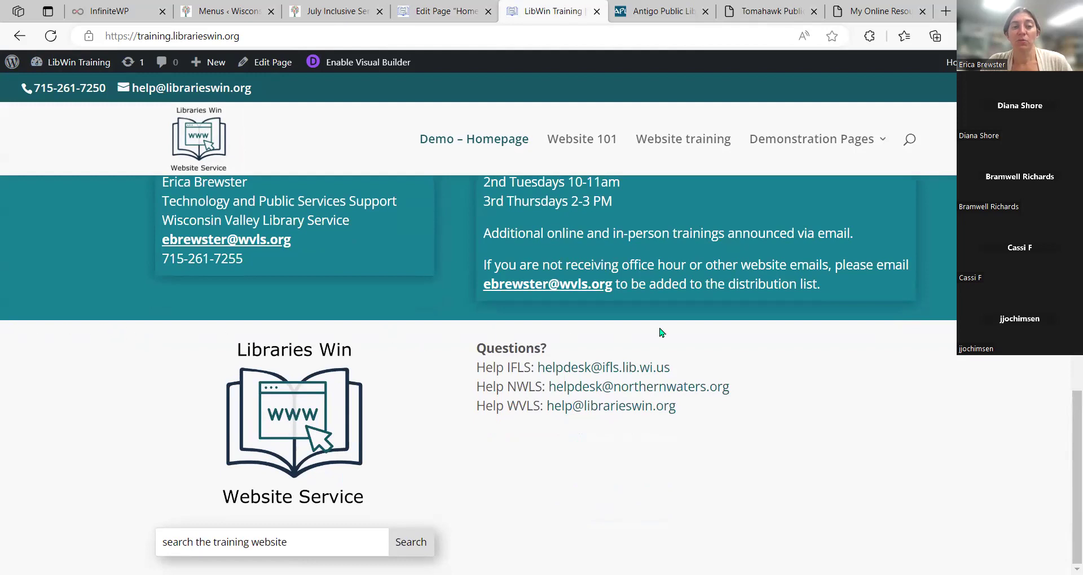
Return to the Homepage editor, discard the Hours module's text settings and review the Divider, Contact and Hours sections.
left_click(446, 11)
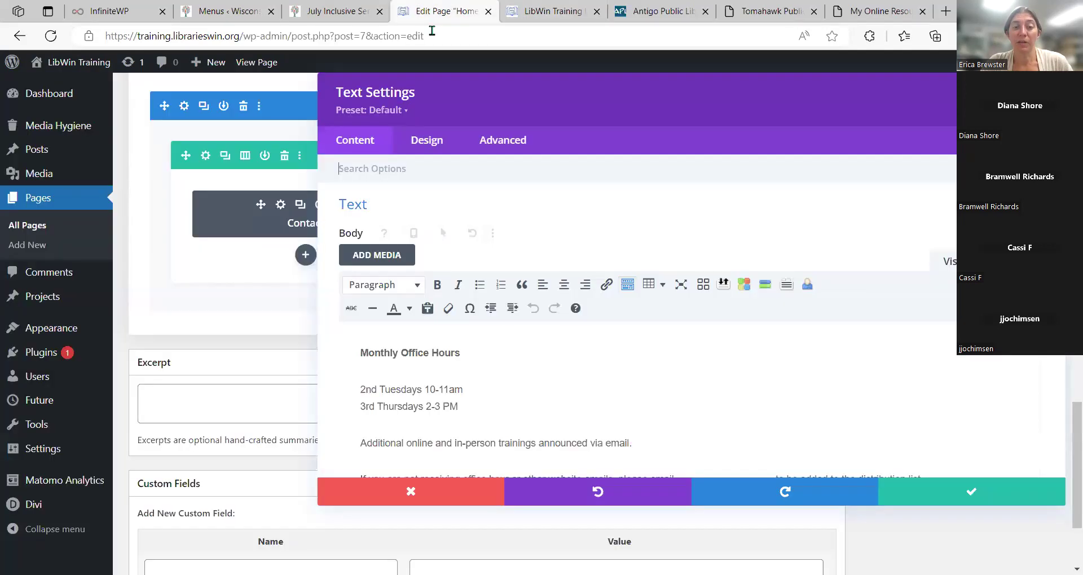
left_click(414, 491)
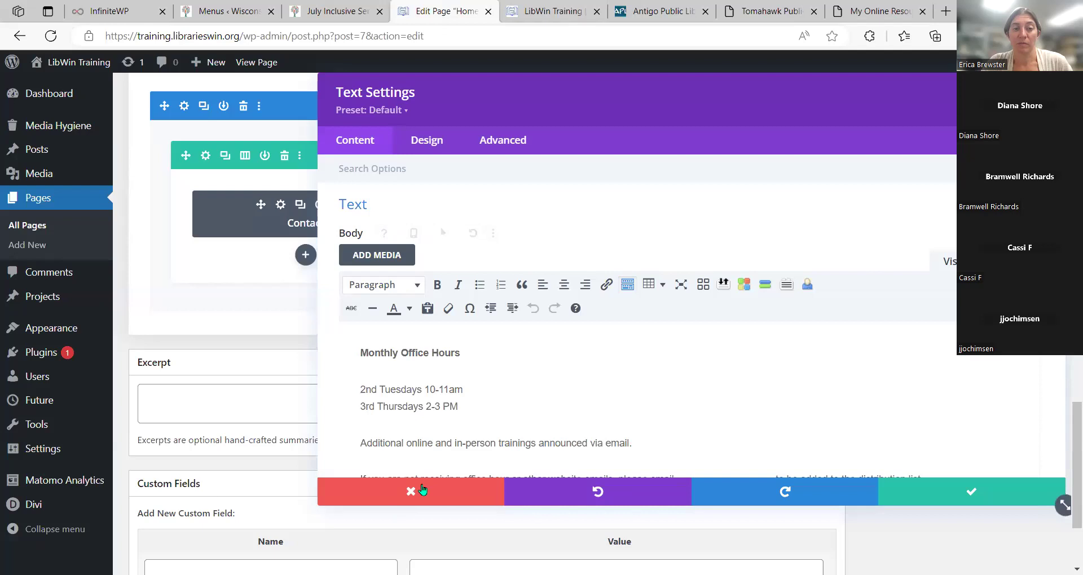
scroll(353, 241, "up", 6)
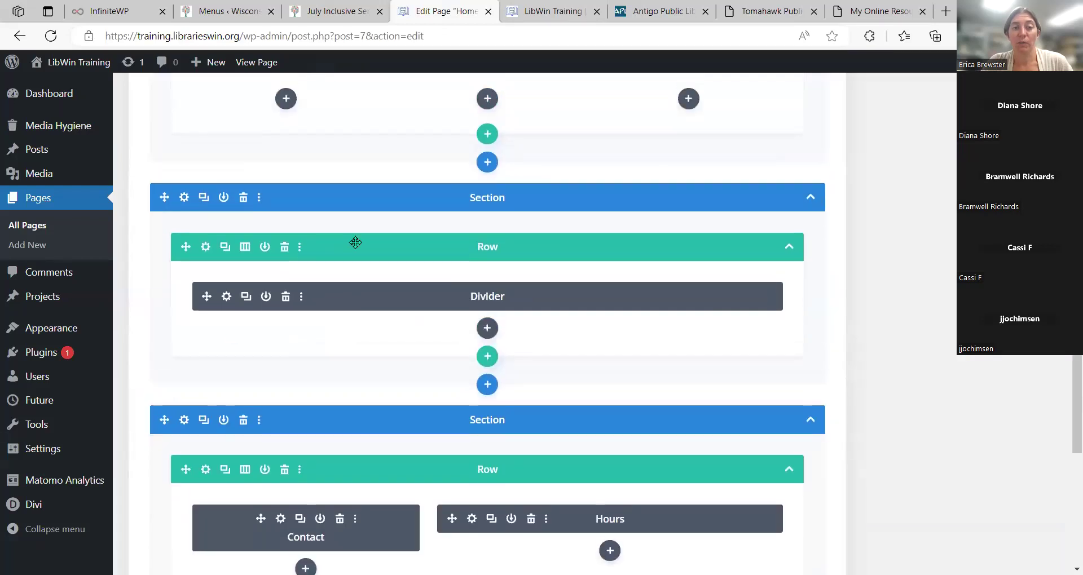
scroll(334, 284, "down", 2)
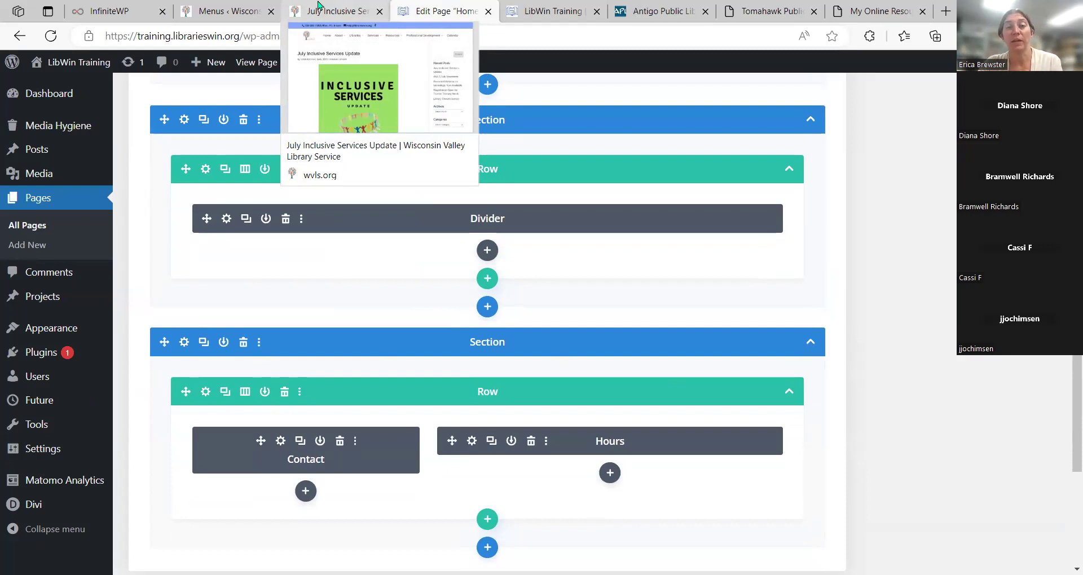
Enable the Visual Builder on the live homepage without restoring the autosave.
left_click(516, 6)
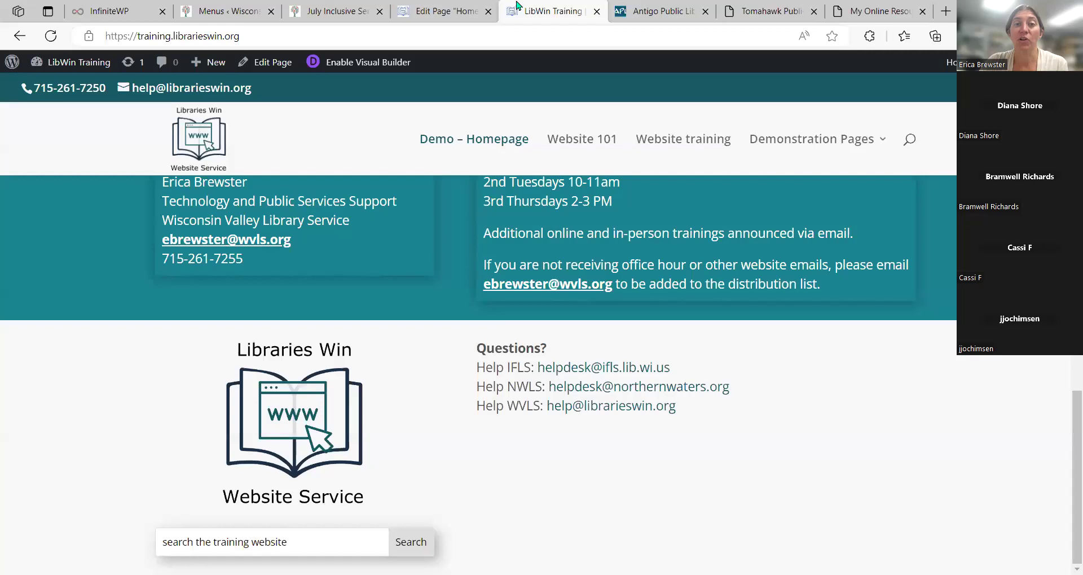
left_click(358, 61)
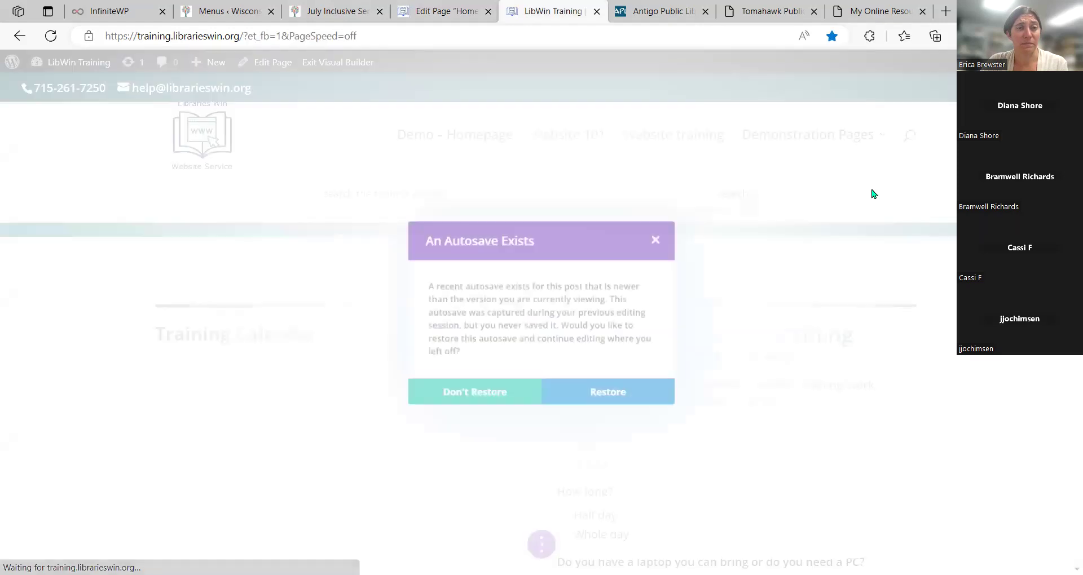
left_click(518, 396)
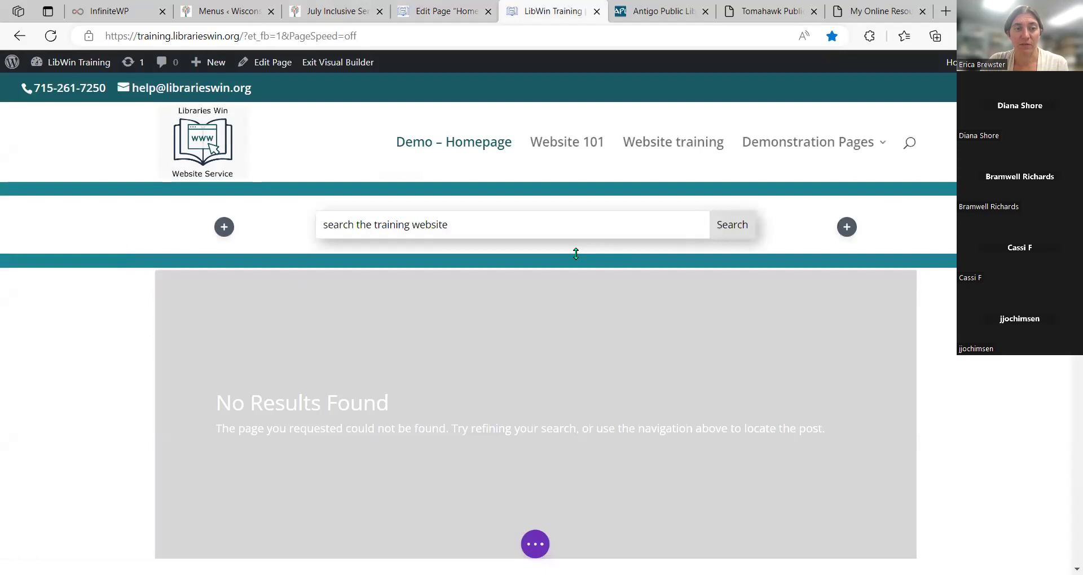
scroll(711, 193, "down", 15)
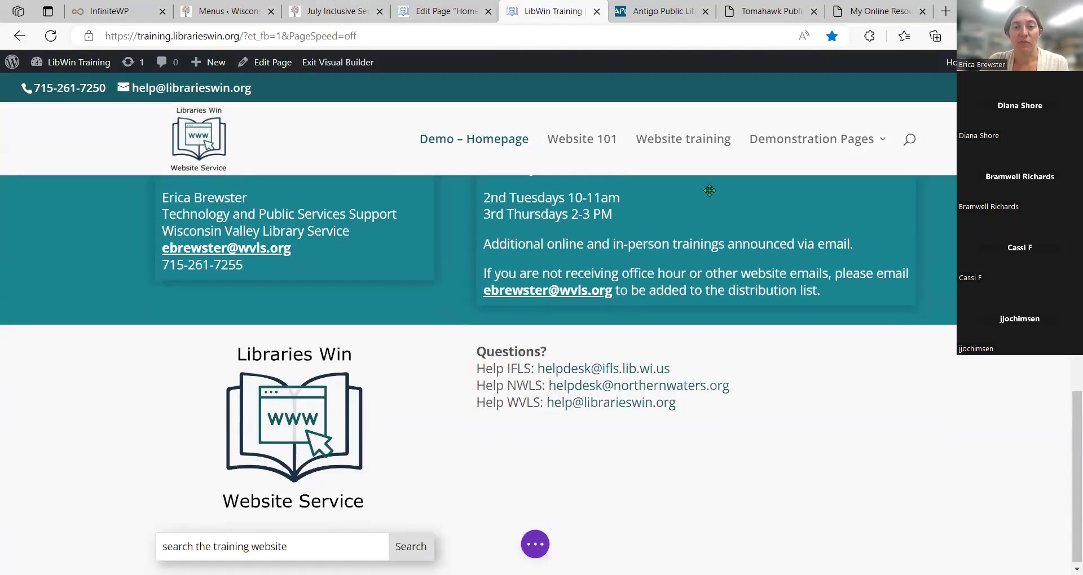
Open the footer template for editing below the homepage's Contact and Monthly Office Hours section, and save the layout.
mouse_move(598, 338)
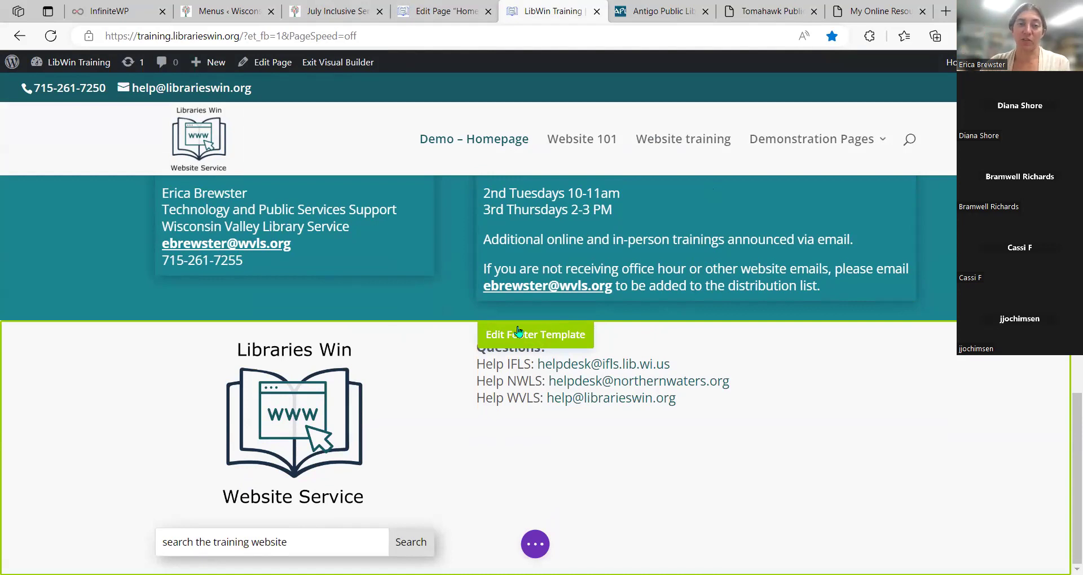
scroll(517, 336, "up", 4)
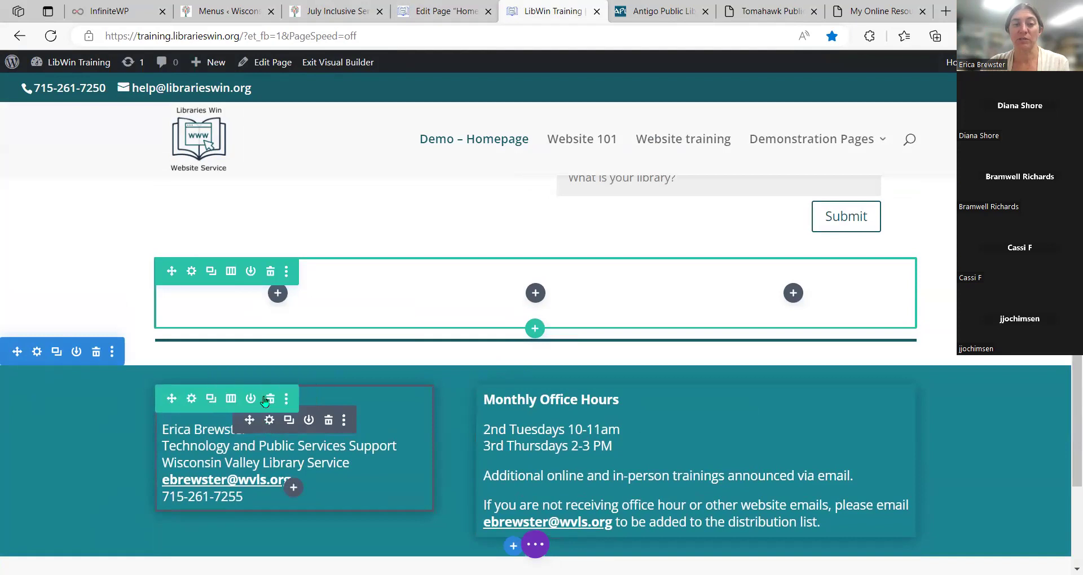
scroll(268, 427, "down", 3)
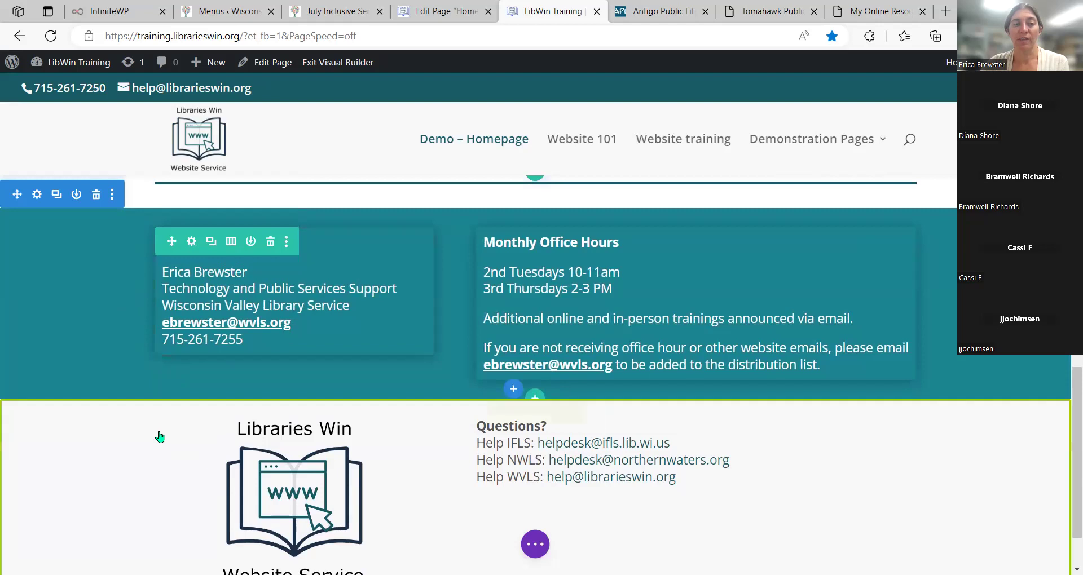
mouse_move(164, 464)
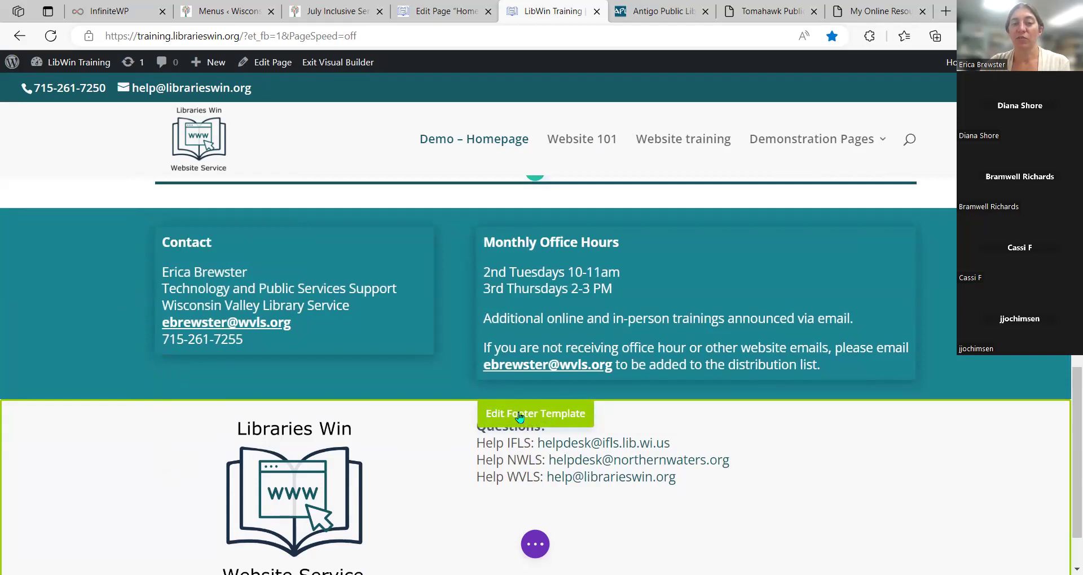
scroll(519, 417, "down", 1)
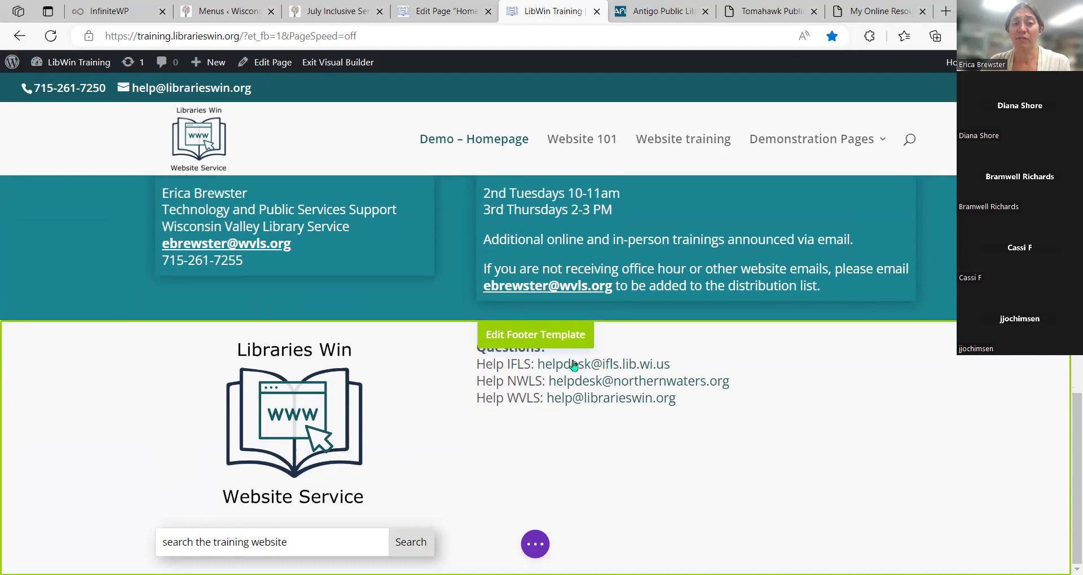
left_click(505, 333)
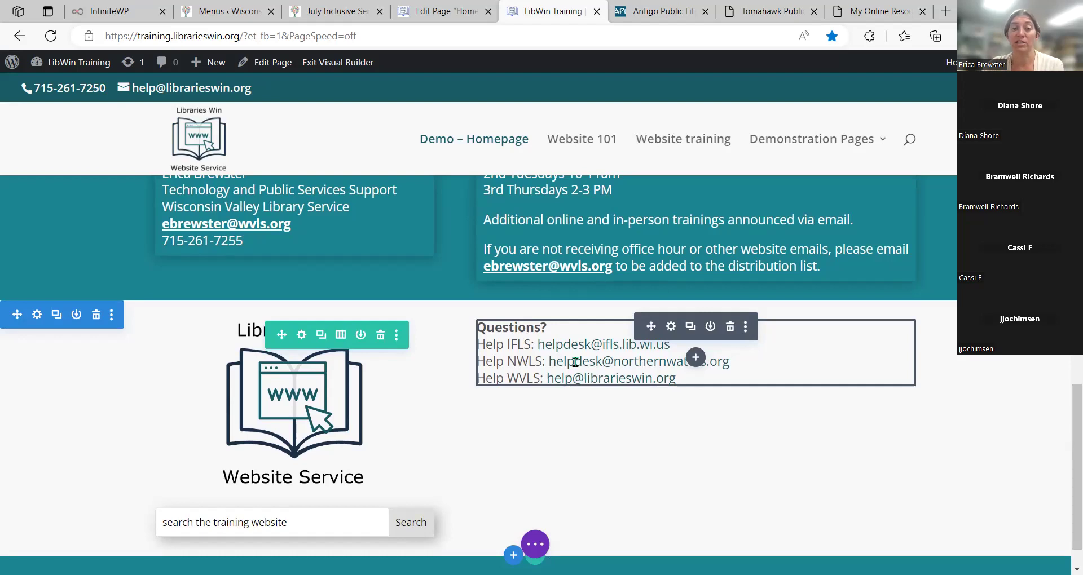
left_click(533, 545)
left_click(1029, 544)
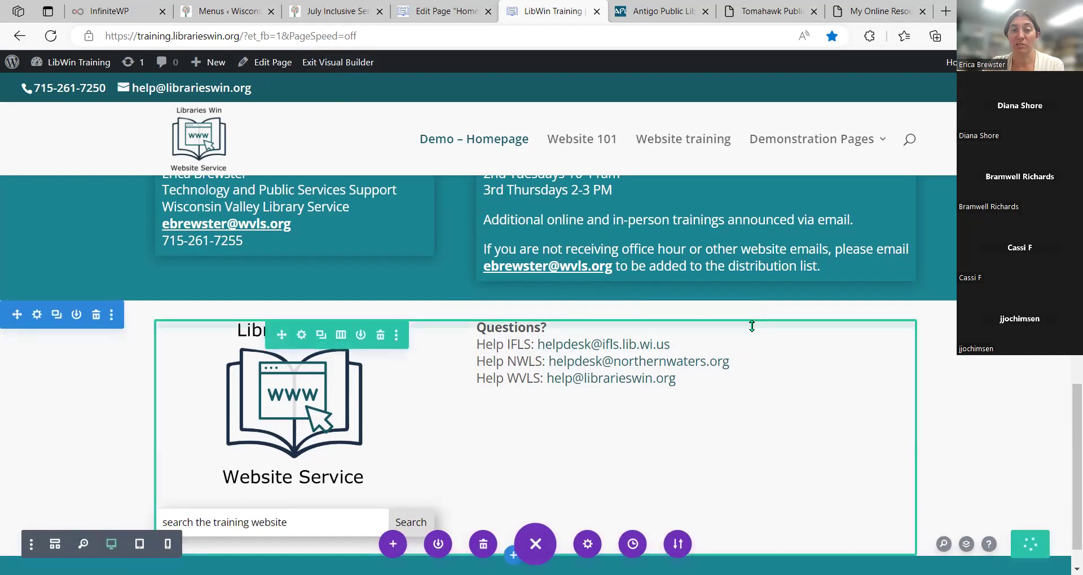
Return to the Homepage editor and examine its Divi Builder layout from the Contact and Hours section up to the Search module.
scroll(705, 384, "up", 3)
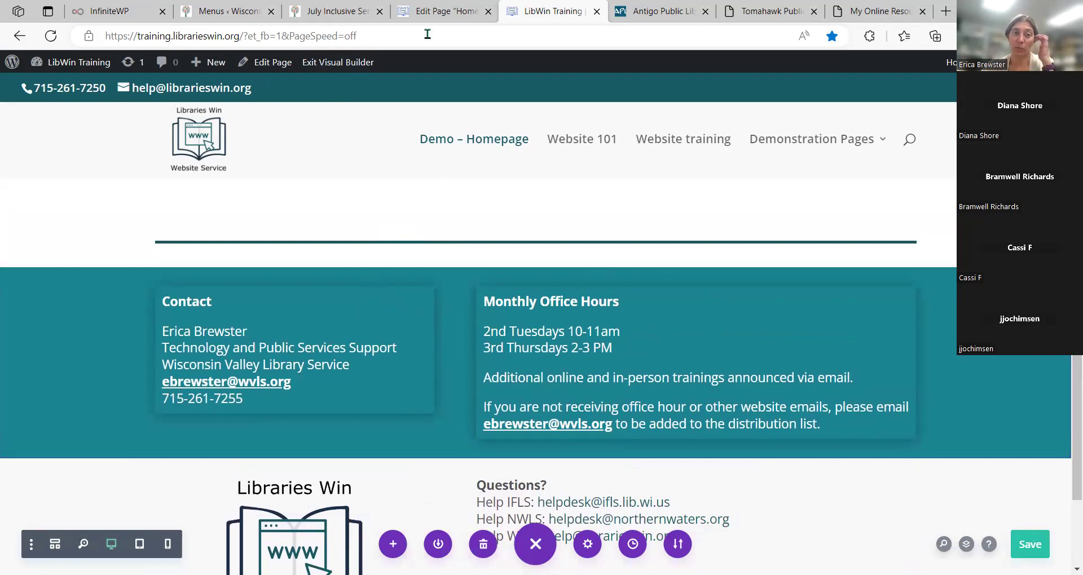
left_click(448, 11)
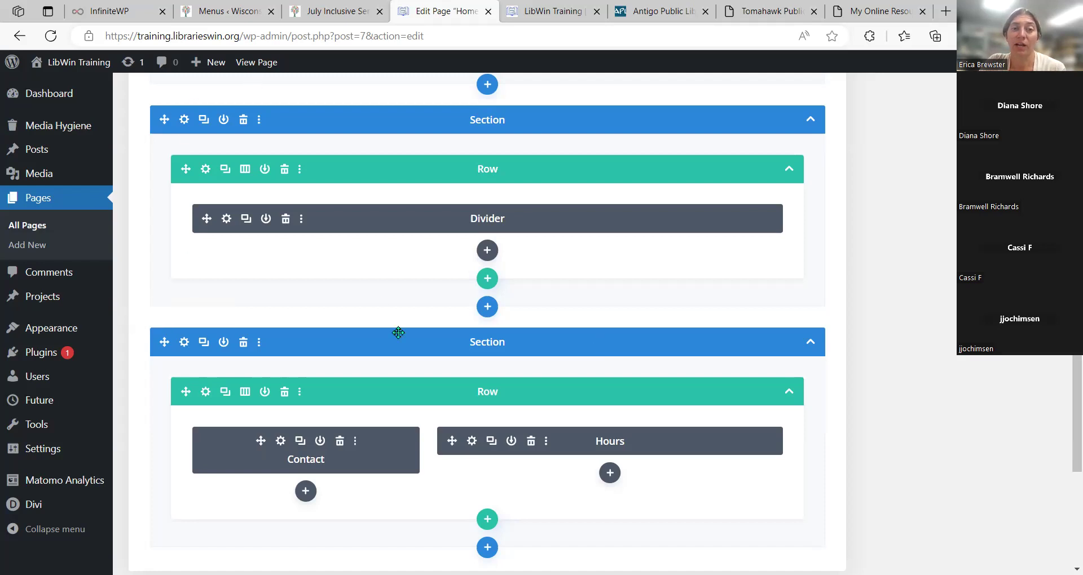
scroll(398, 334, "up", 8)
scroll(398, 333, "up", 6)
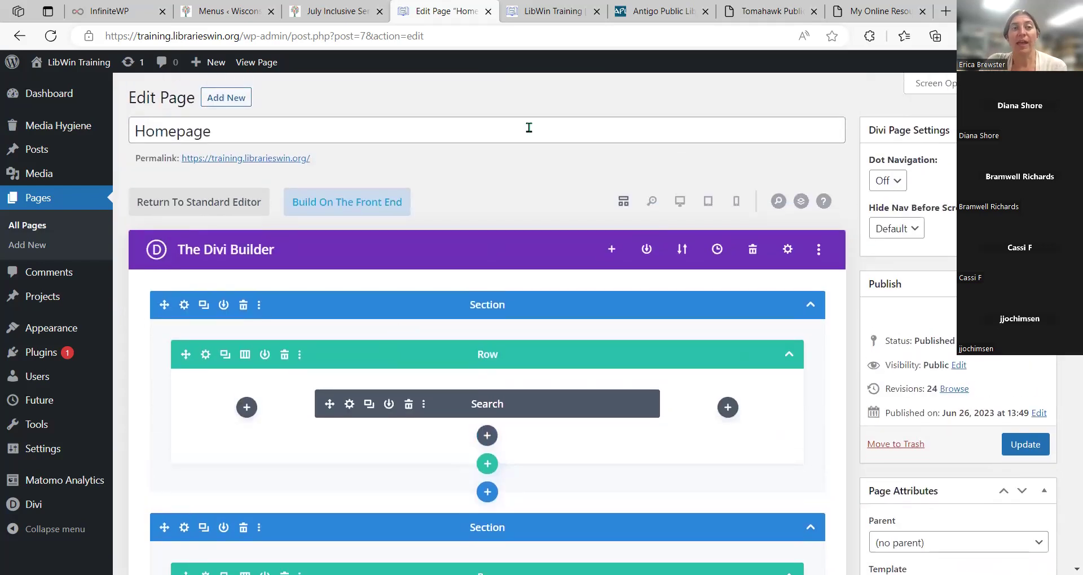
Save the homepage in the Visual Builder and exit to view the live page down to its footer.
left_click(529, 6)
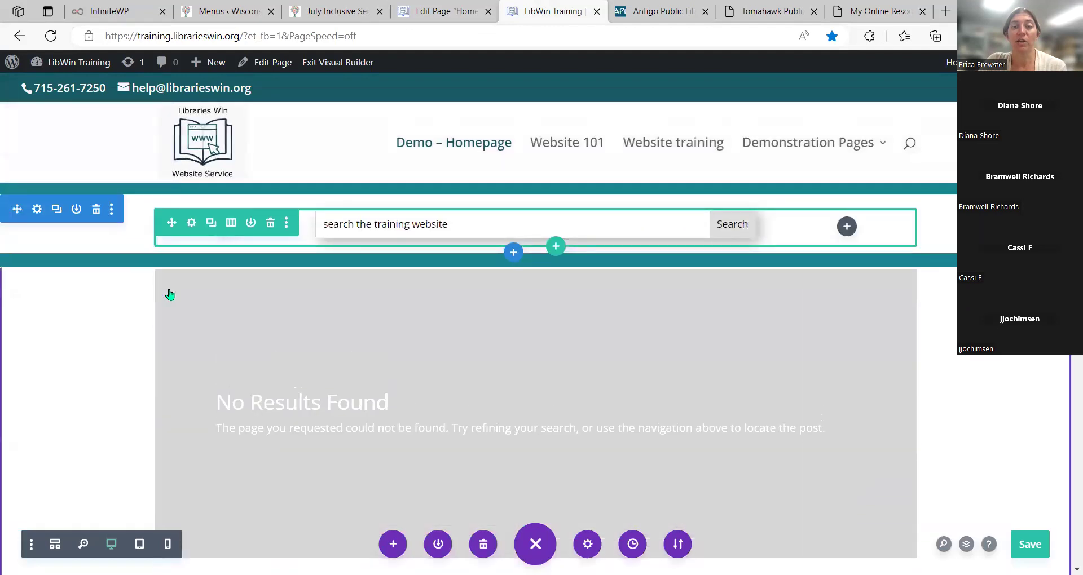
left_click(1028, 544)
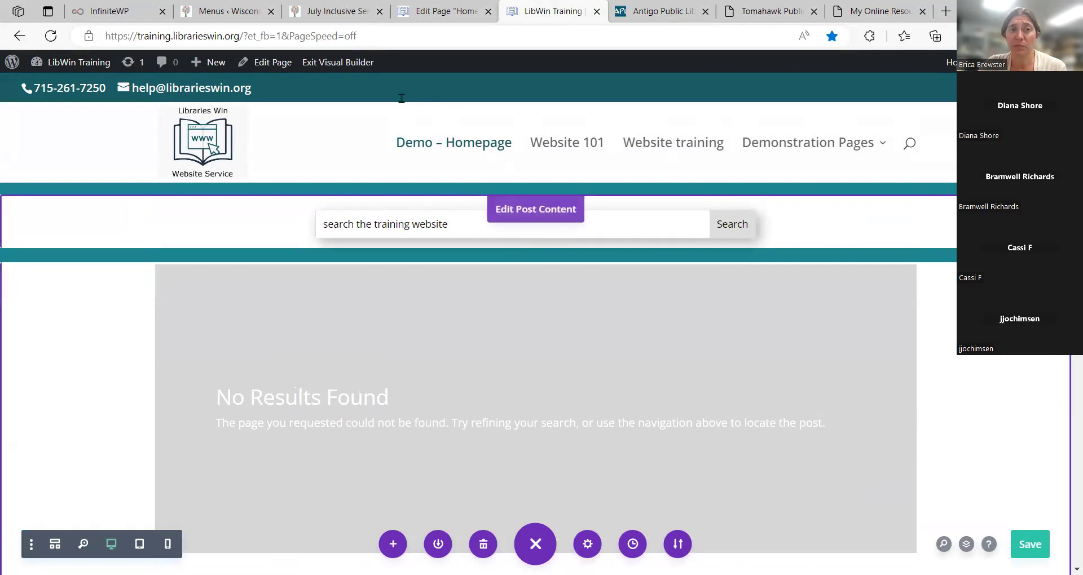
left_click(336, 63)
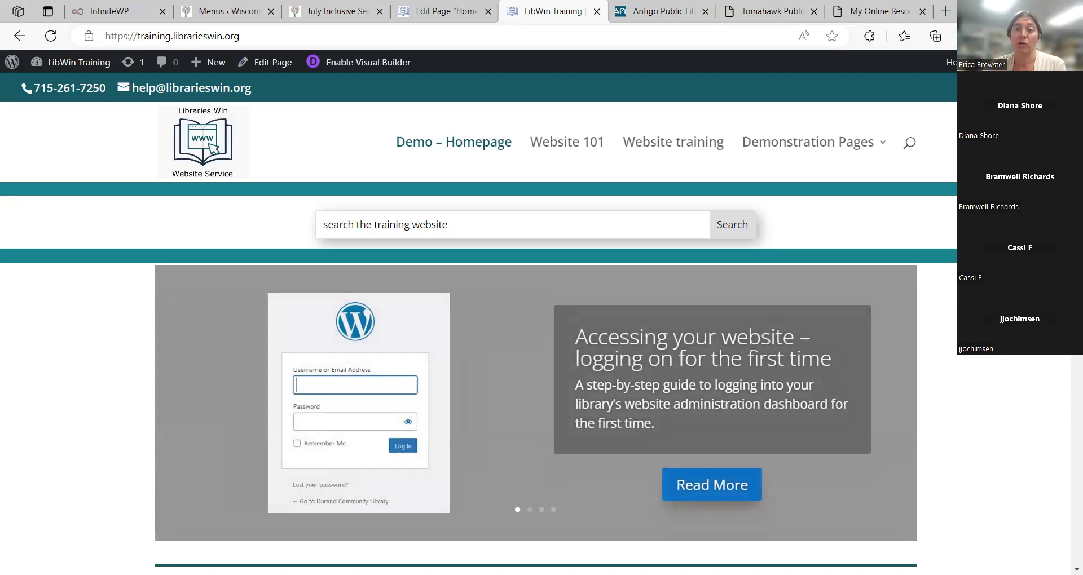
scroll(542, 339, "down", 10)
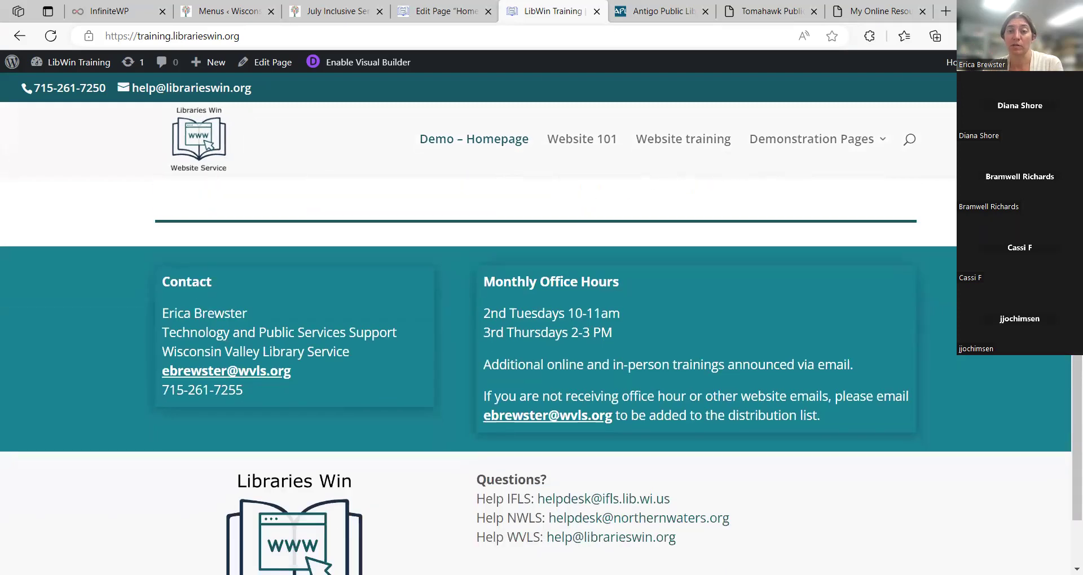
scroll(541, 339, "down", 2)
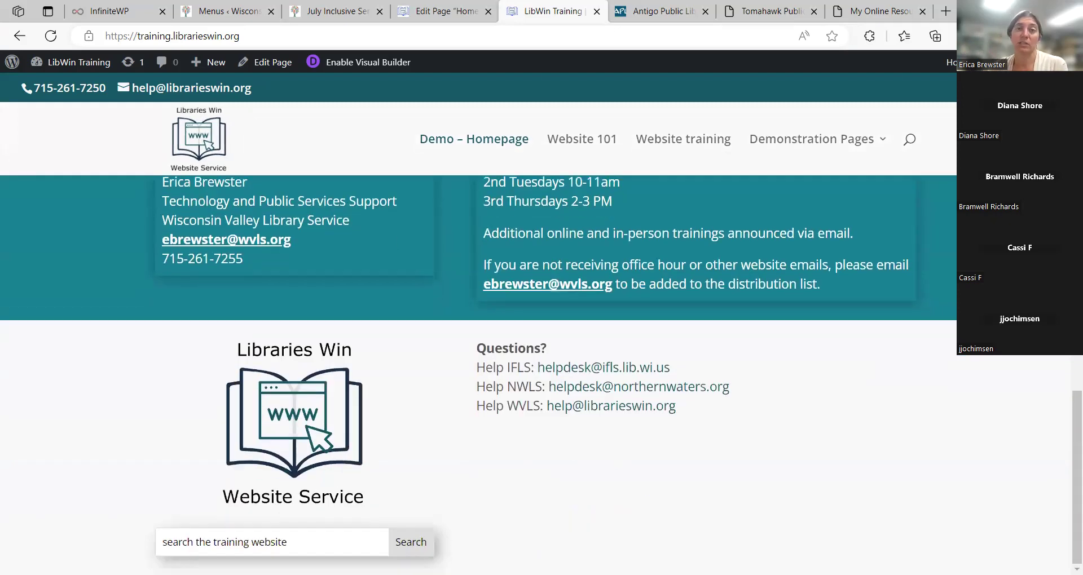